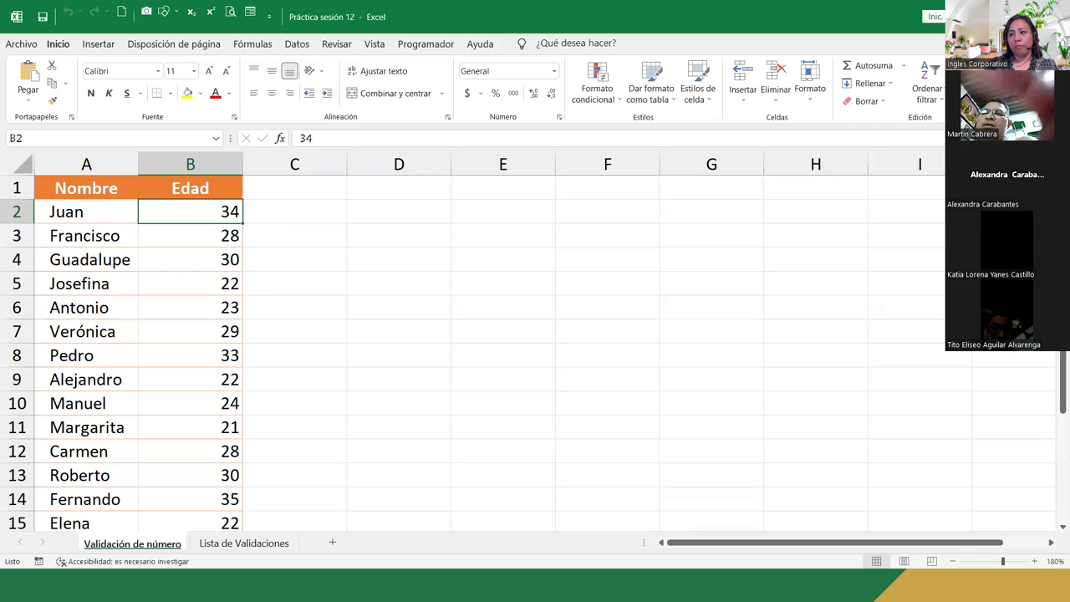
- Switch to the Lista de Validaciones sheet before moving to the EXCEL BÁSICO slideshow
left_click(243, 543)
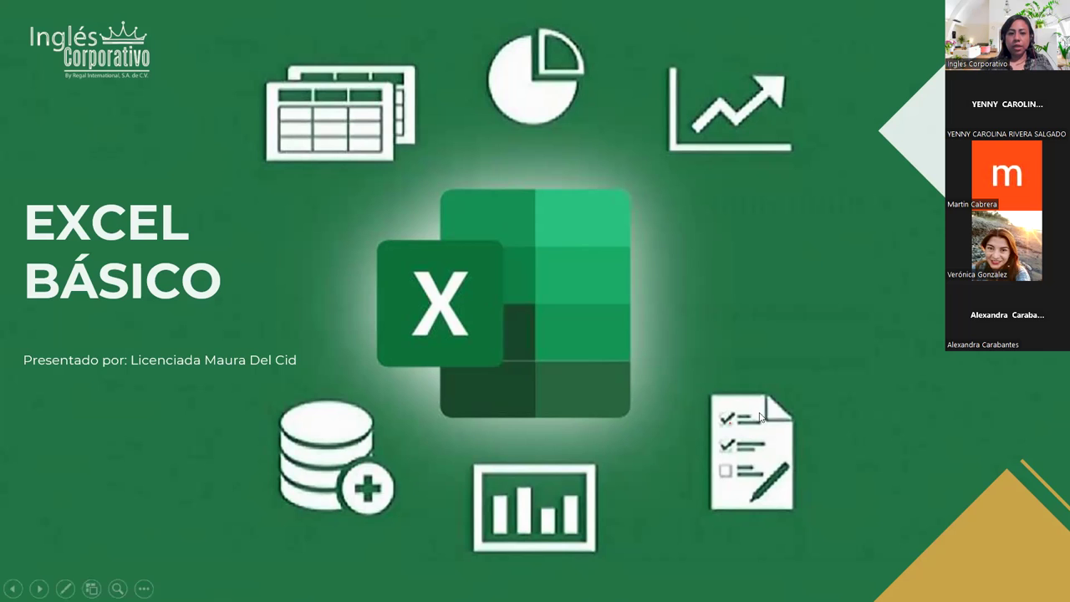
- Advance through the Sesión 12 and AGENDA slides to CONTENIDO SESIÓN 12
key("Right")
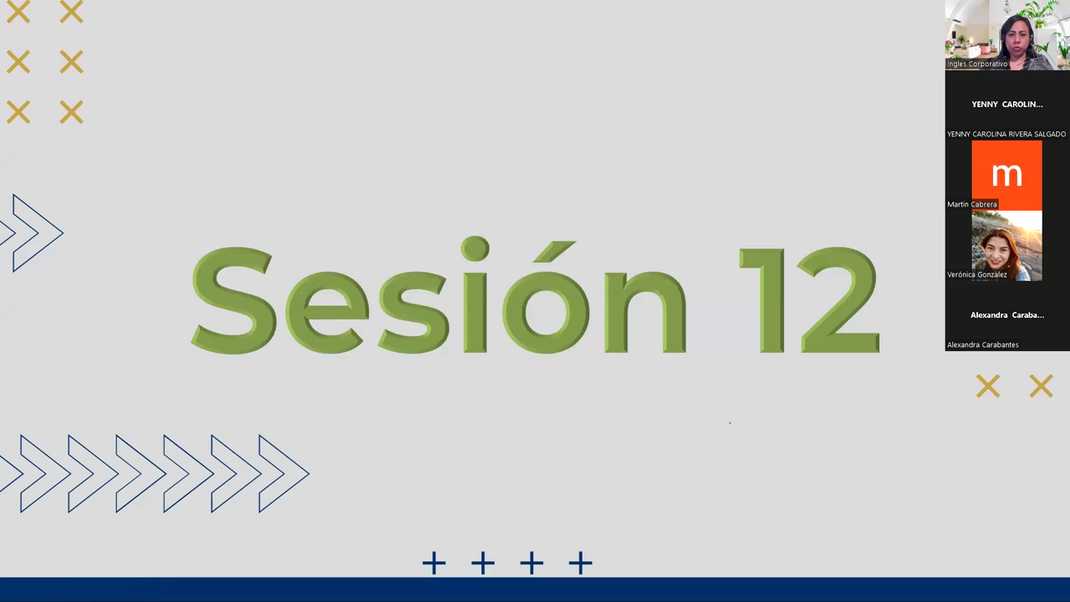
key("Right")
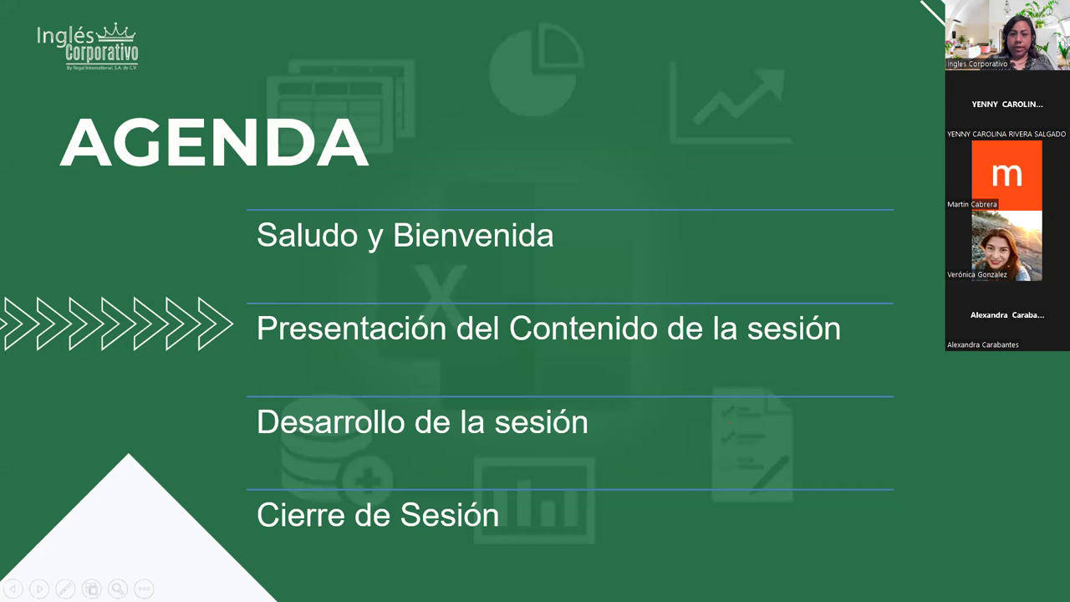
key("Right")
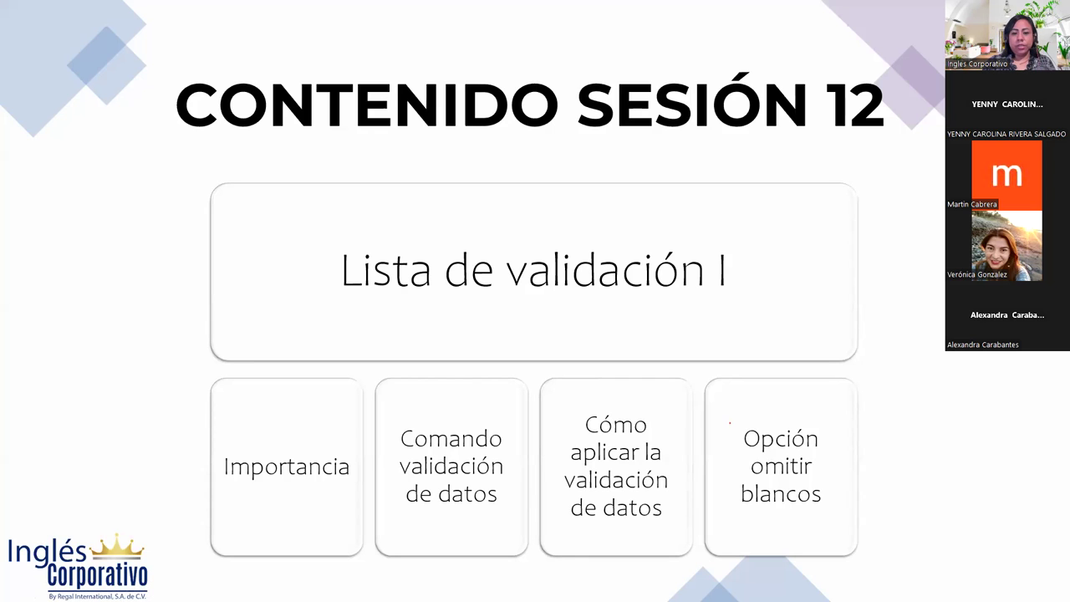
- Move from OBJETIVO SESIÓN 12 on to the VALIDACIONES DE DATOS slide
key("Left")
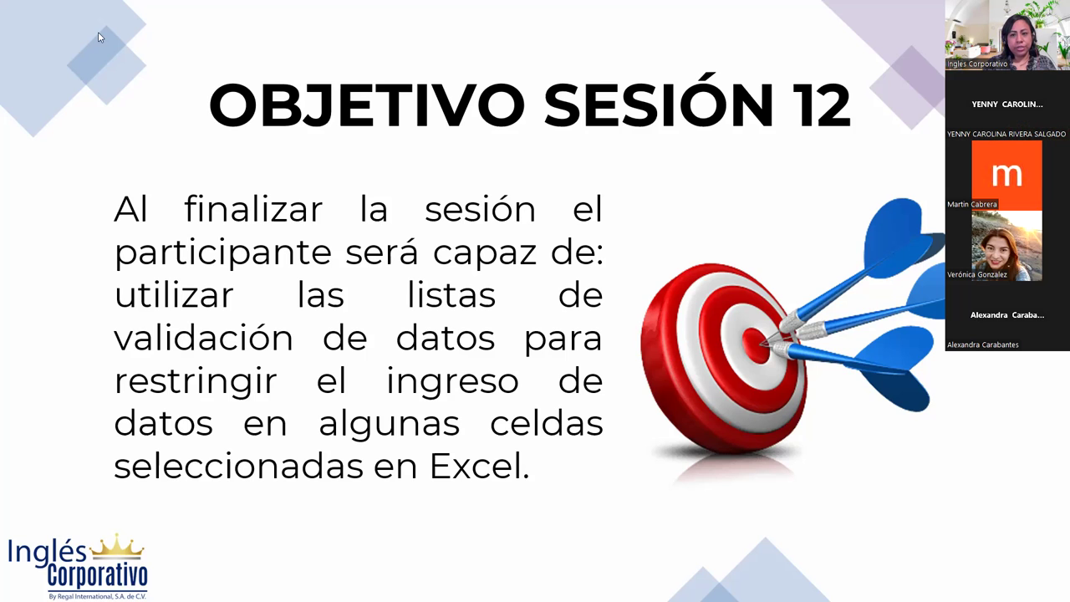
key("Right")
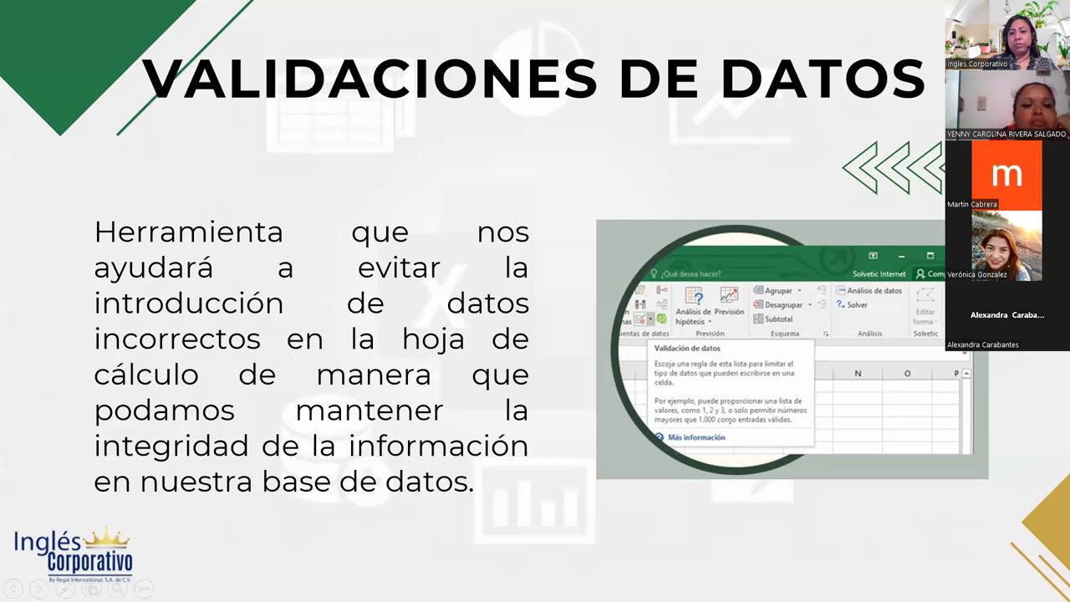
- Advance past the importance slide to ¿TIPOS DE VALIDACIONES? (Número entero, Decimal, Lista)
key("Right")
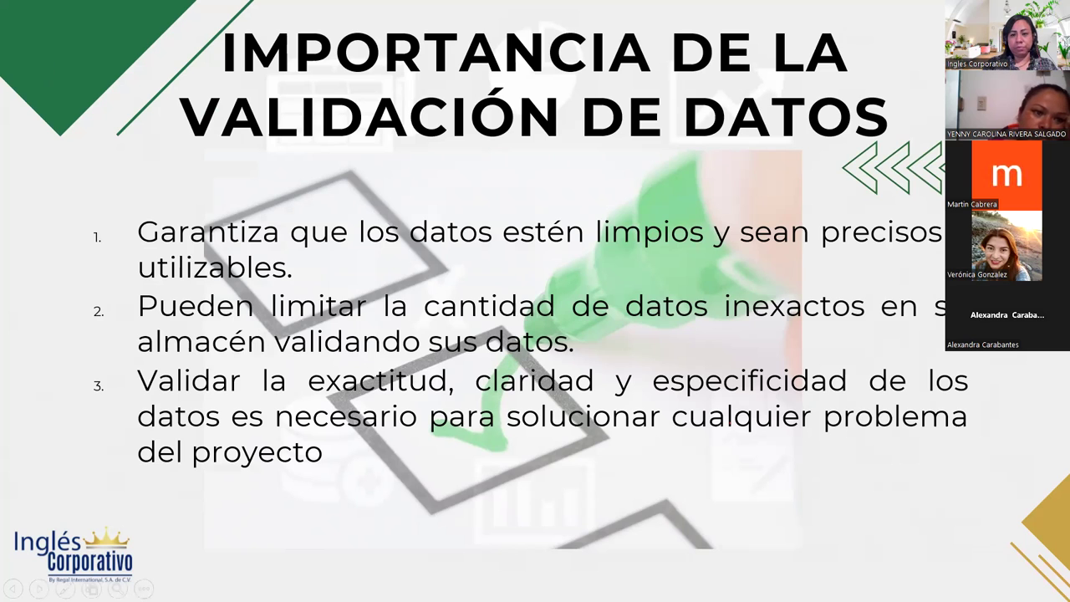
key("Right")
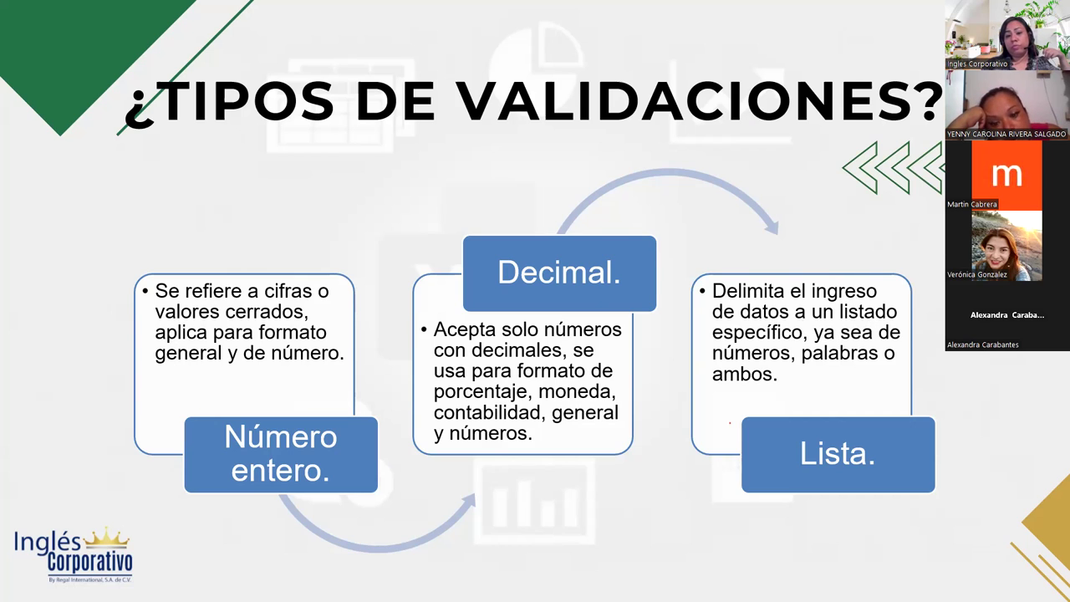
- Reveal the remaining validation types, then advance to ¿CÓMO SE APLICA LA VALIDACIÓN DE DATOS?
left_click(940, 309)
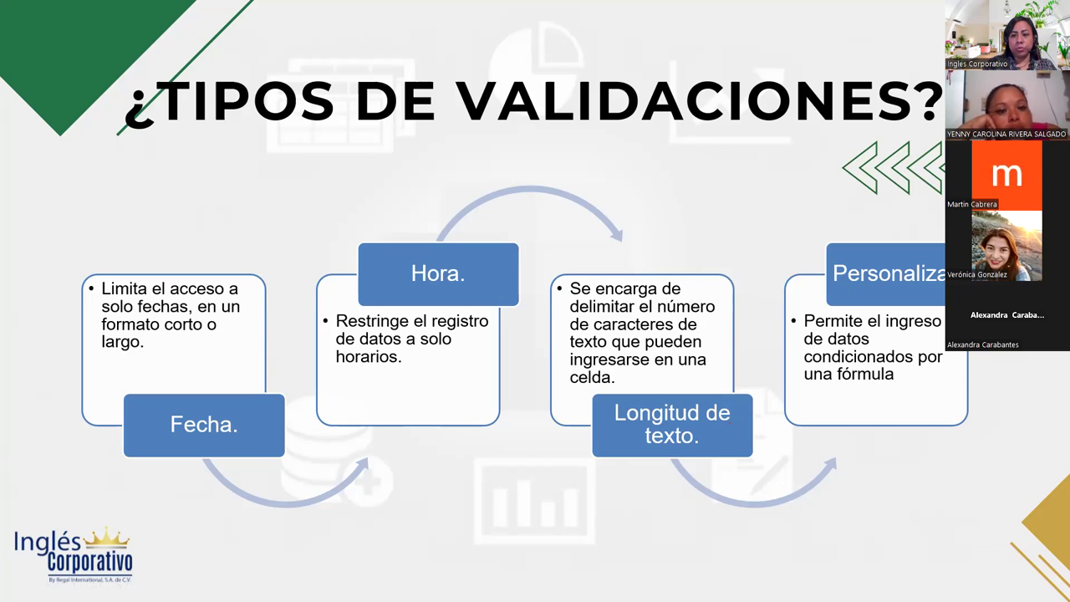
key("Right")
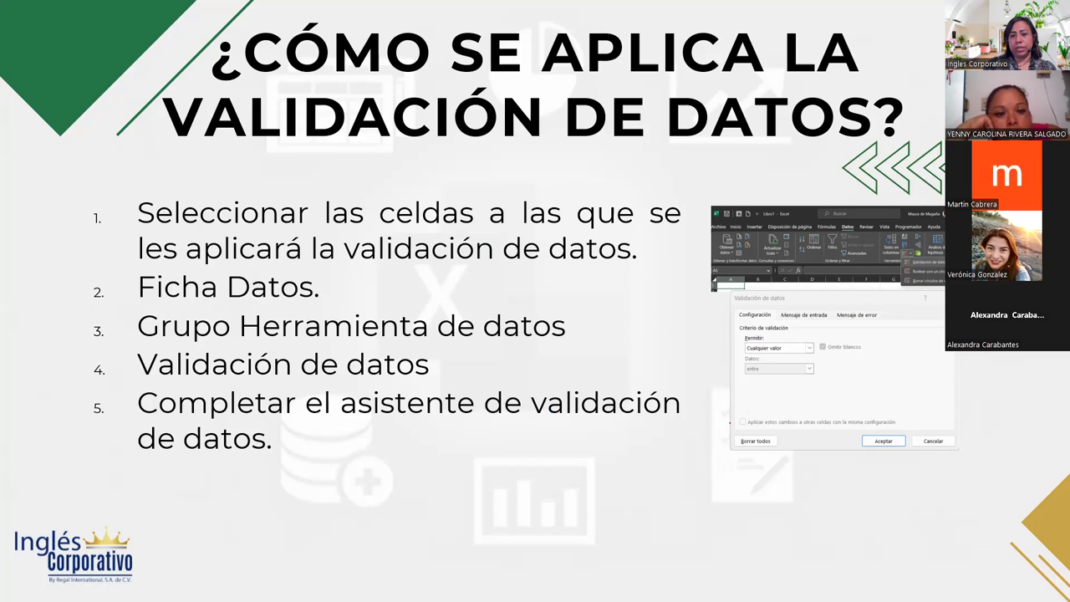
- Advance to the practice slide before returning to the Práctica sesión 12 workbook
key("Right")
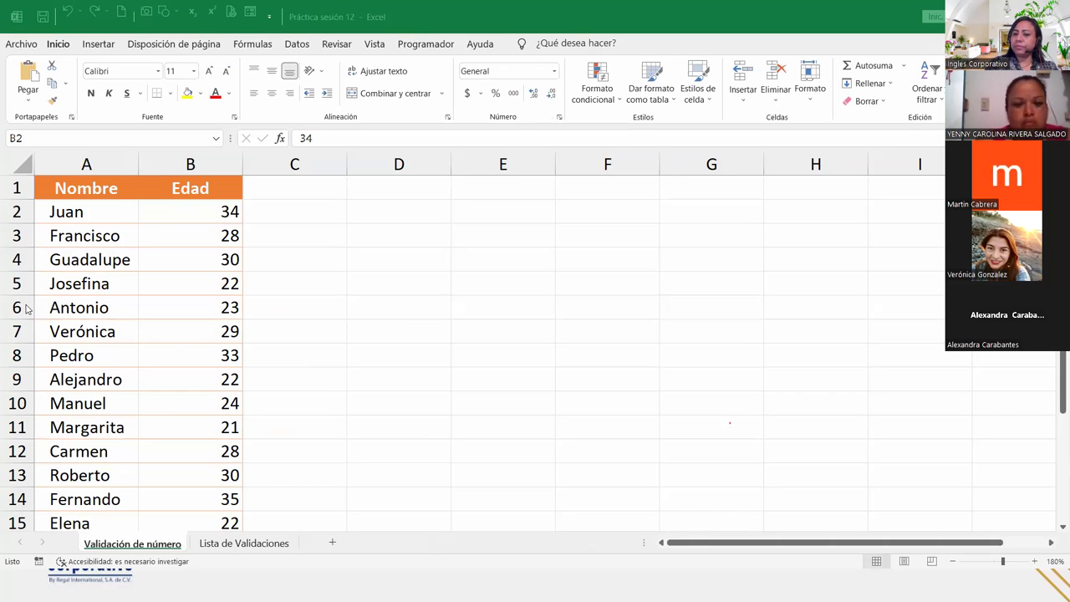
- Select the Edad ages in B2:B16 and show the Datos ribbon tab
left_click(160, 210)
left_click_drag(159, 222, 185, 460)
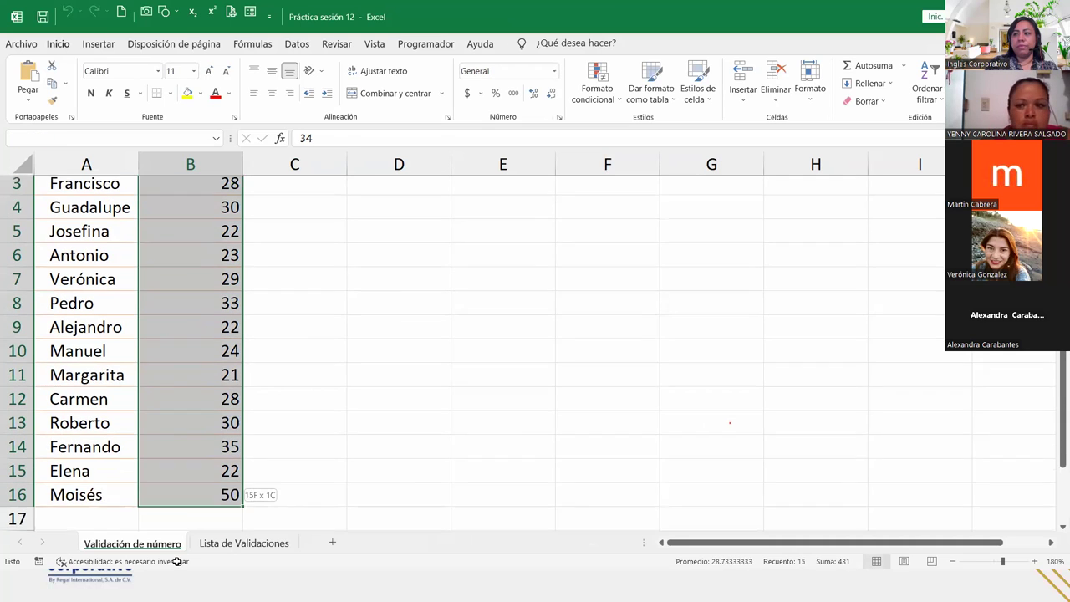
scroll(189, 452, "up", 1)
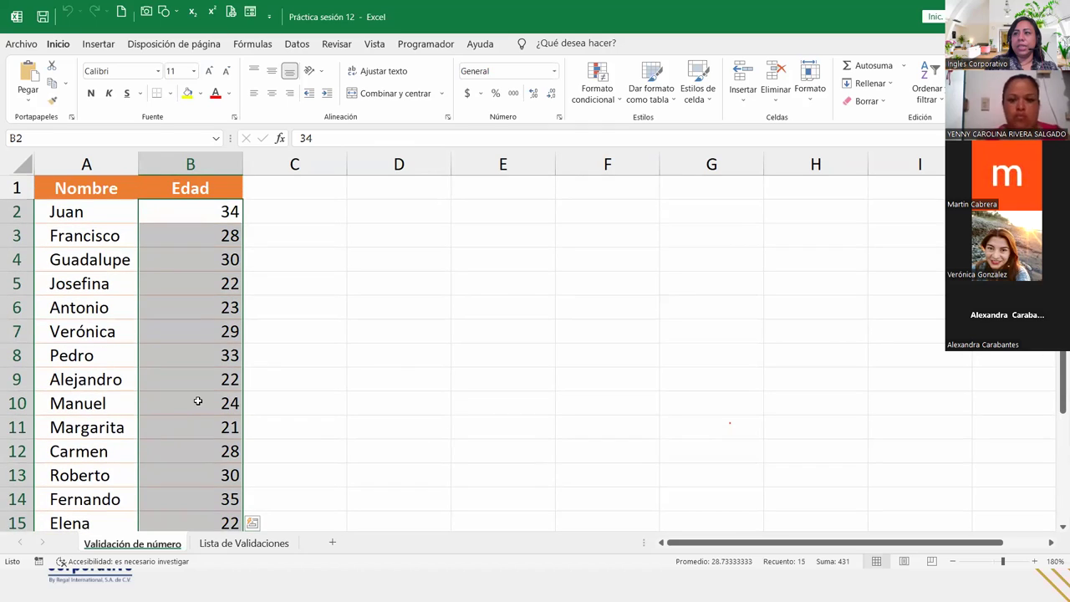
scroll(206, 259, "down", 4)
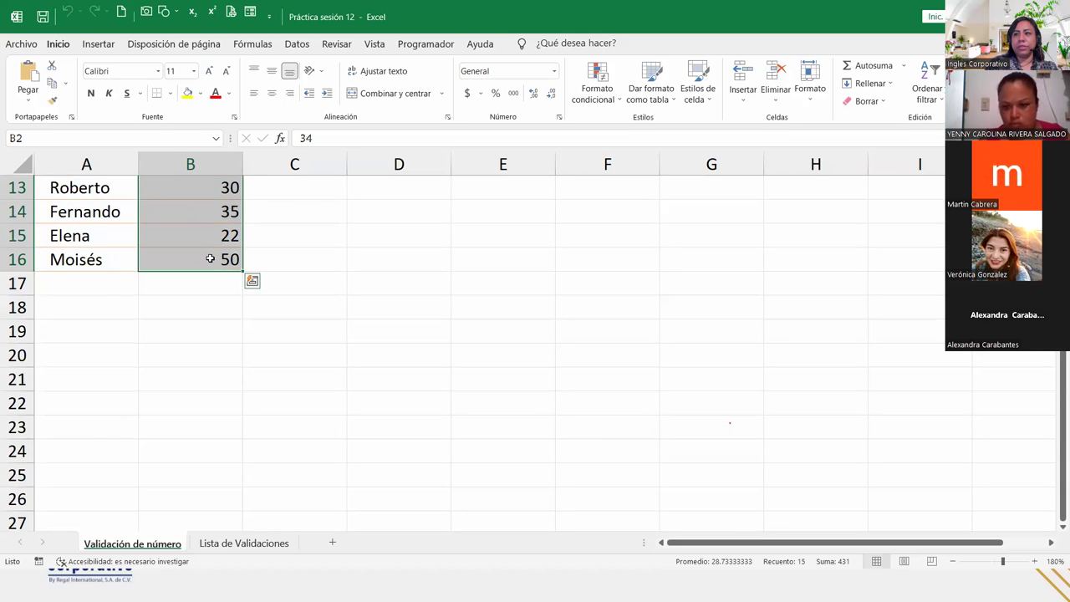
scroll(210, 259, "up", 4)
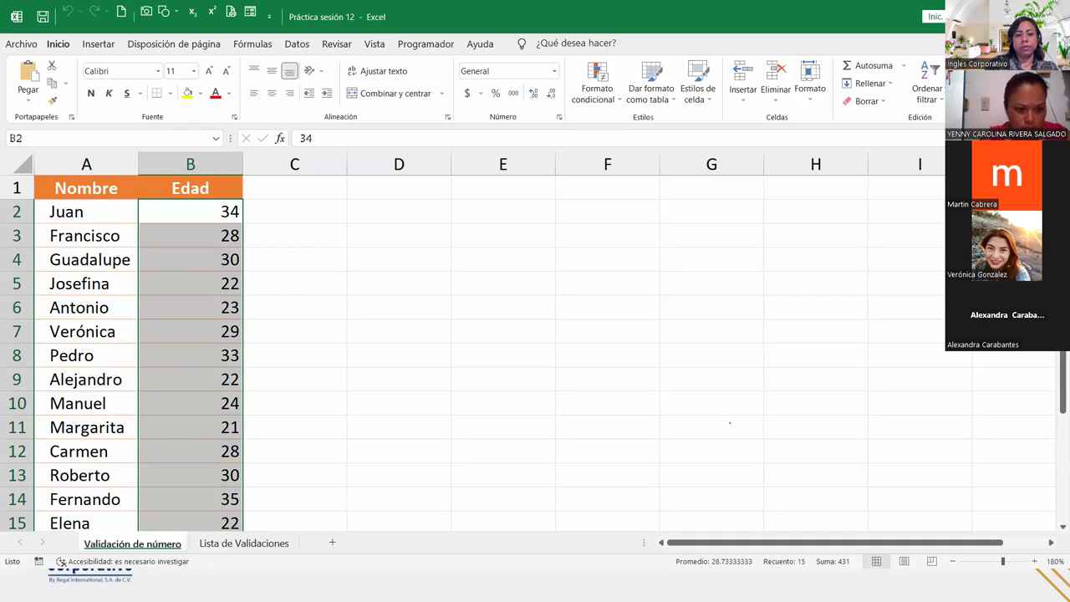
key("alt+Tab")
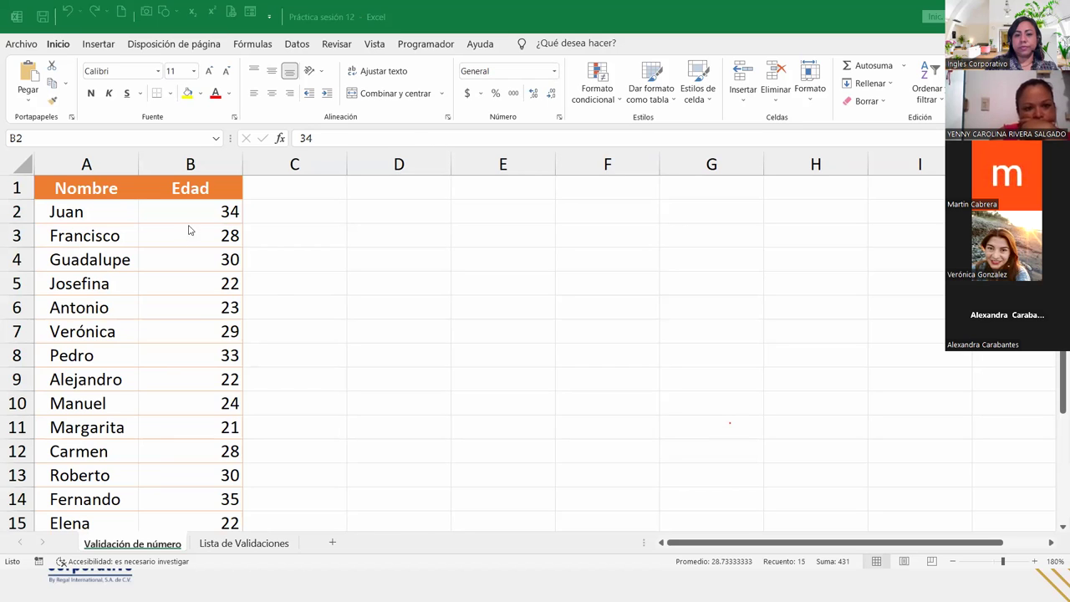
key("alt+Tab")
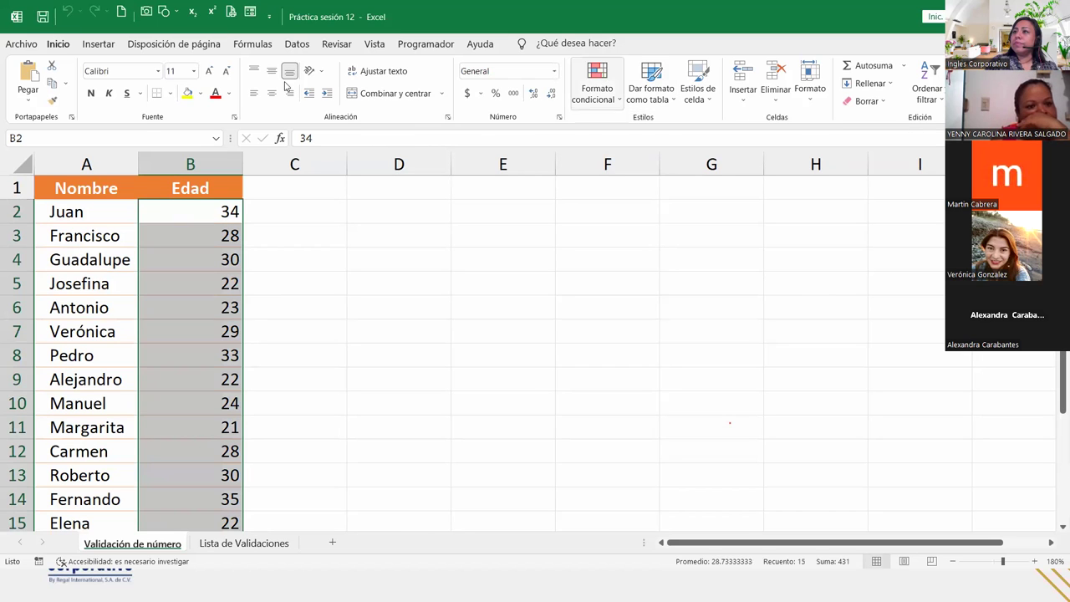
left_click(297, 44)
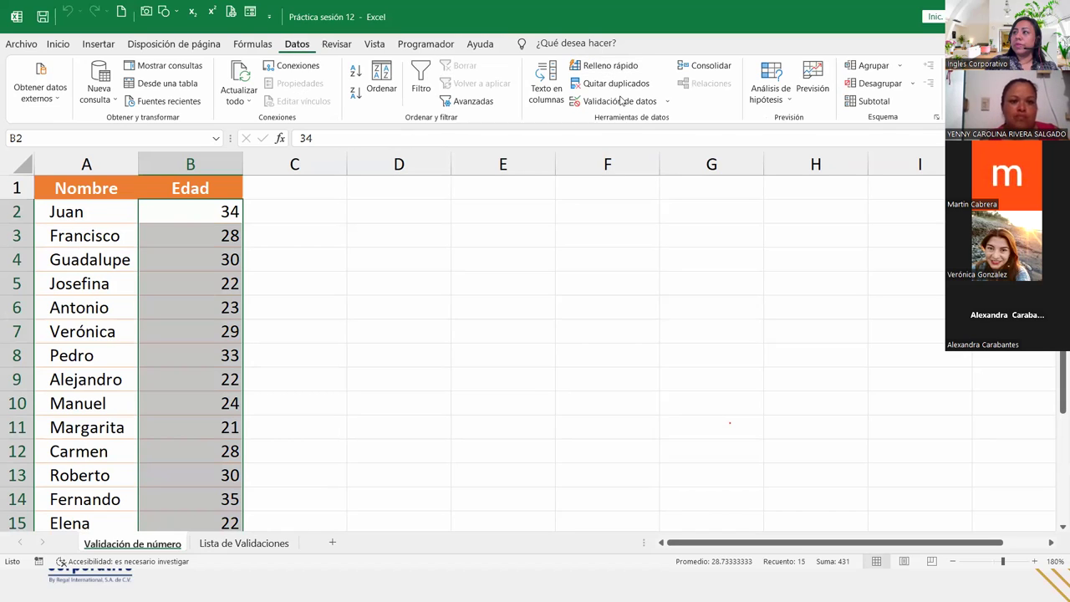
- Open the Validación de datos dialog for the selected ages, still allowing Cualquier valor
left_click(667, 105)
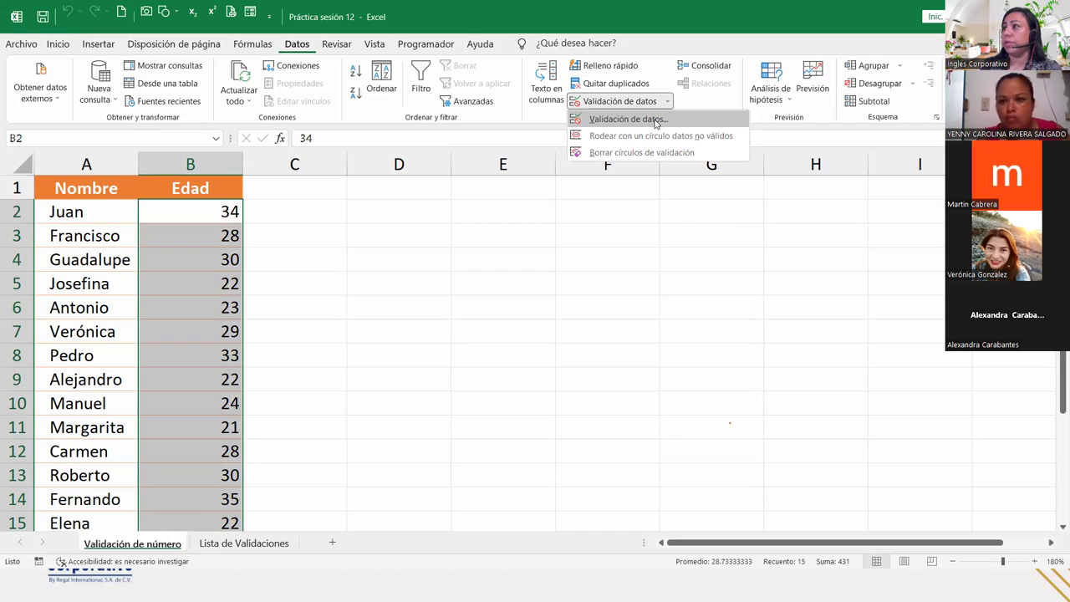
left_click(657, 124)
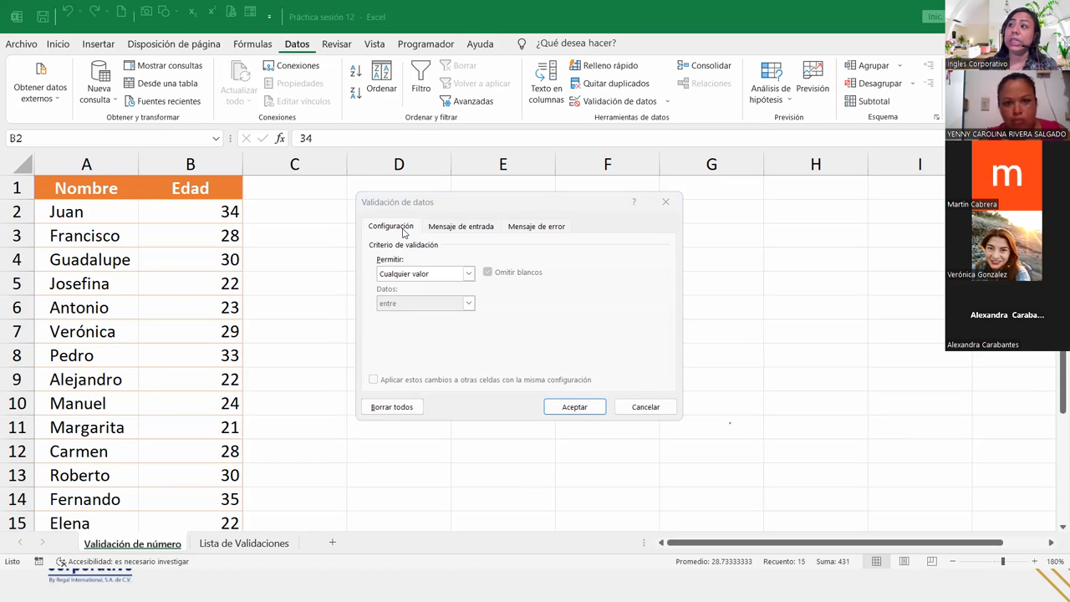
left_click(466, 273)
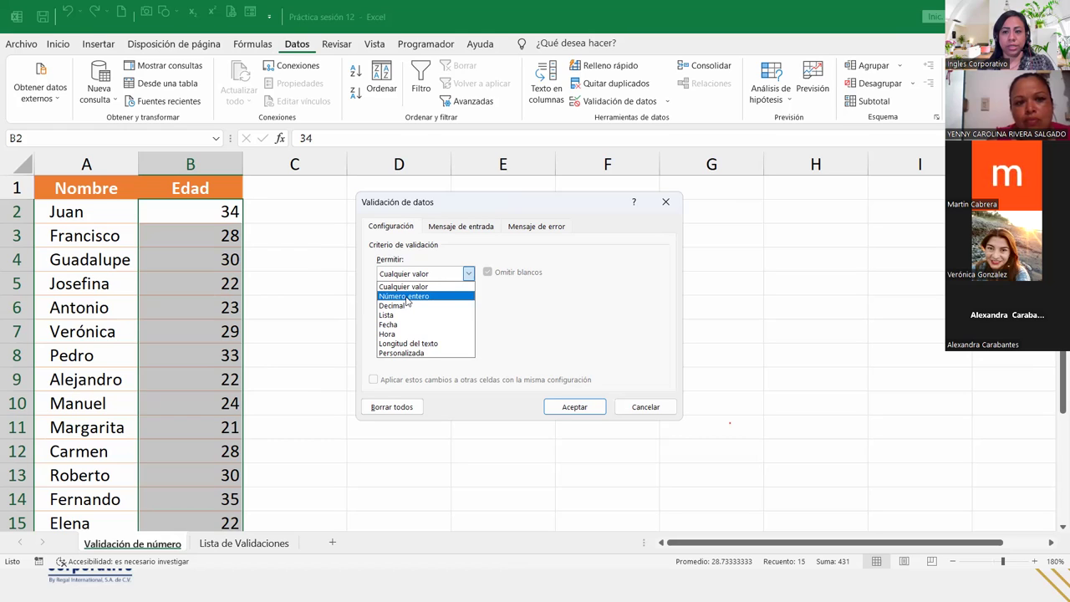
left_click(677, 202)
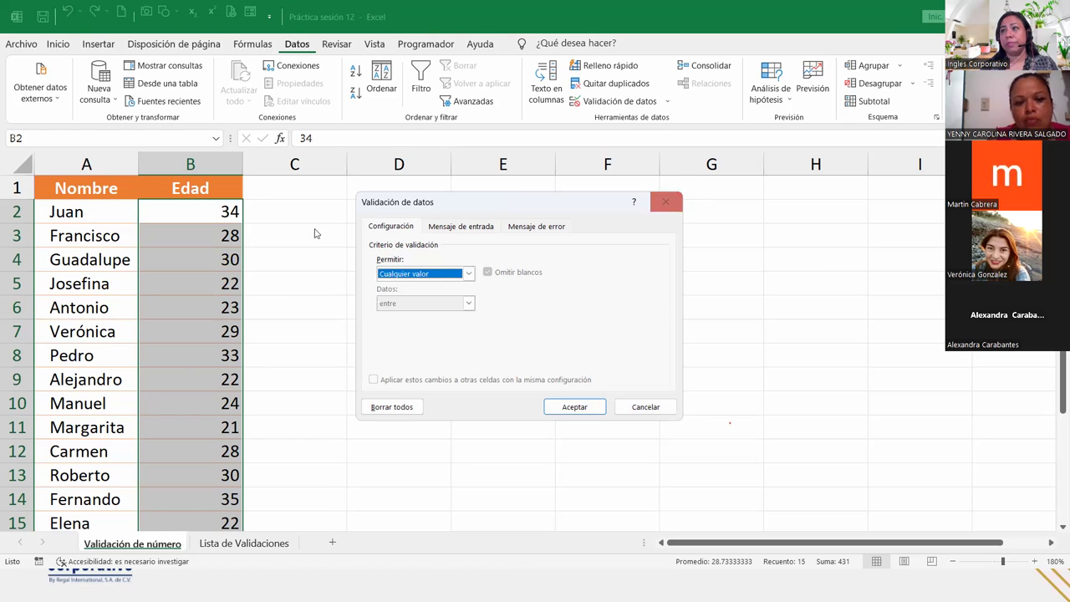
- Reselect the ages B2:B15 and reopen the Validación de datos settings
left_click(665, 202)
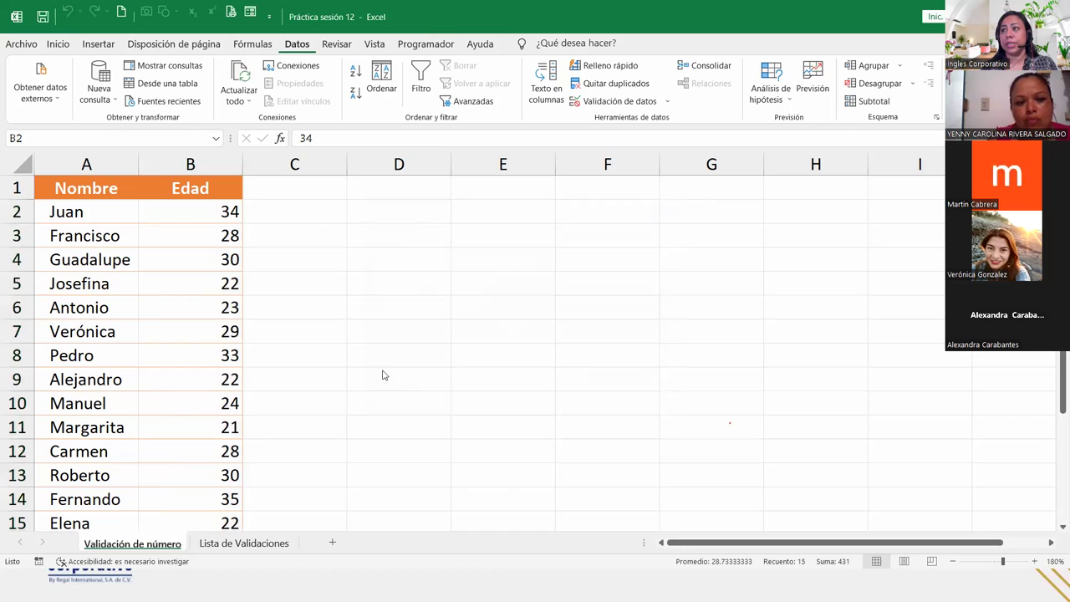
key("ctrl+shift+Down")
key("F2")
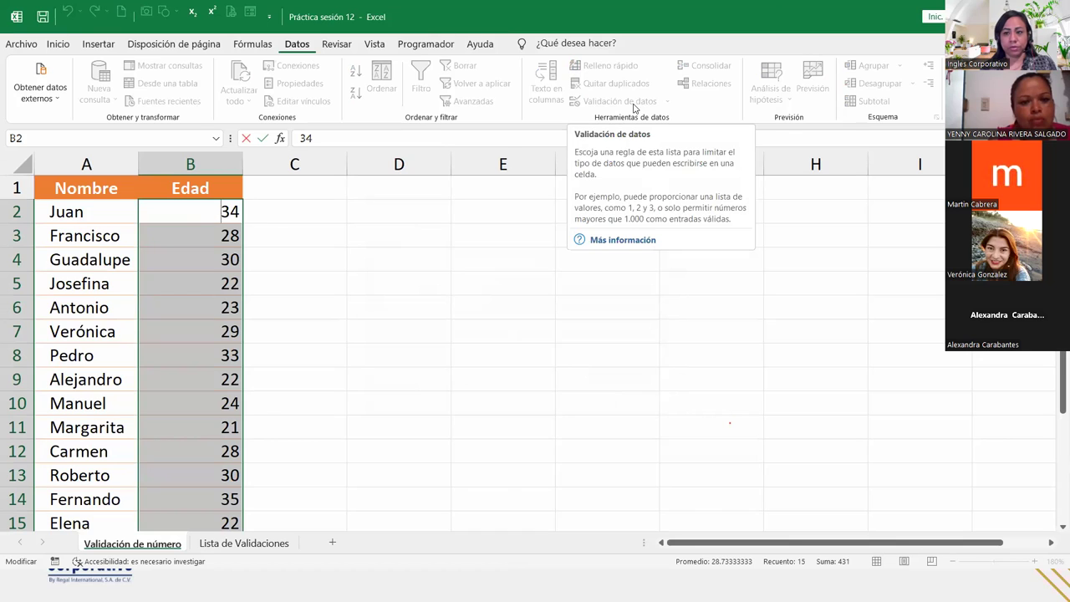
key("Escape")
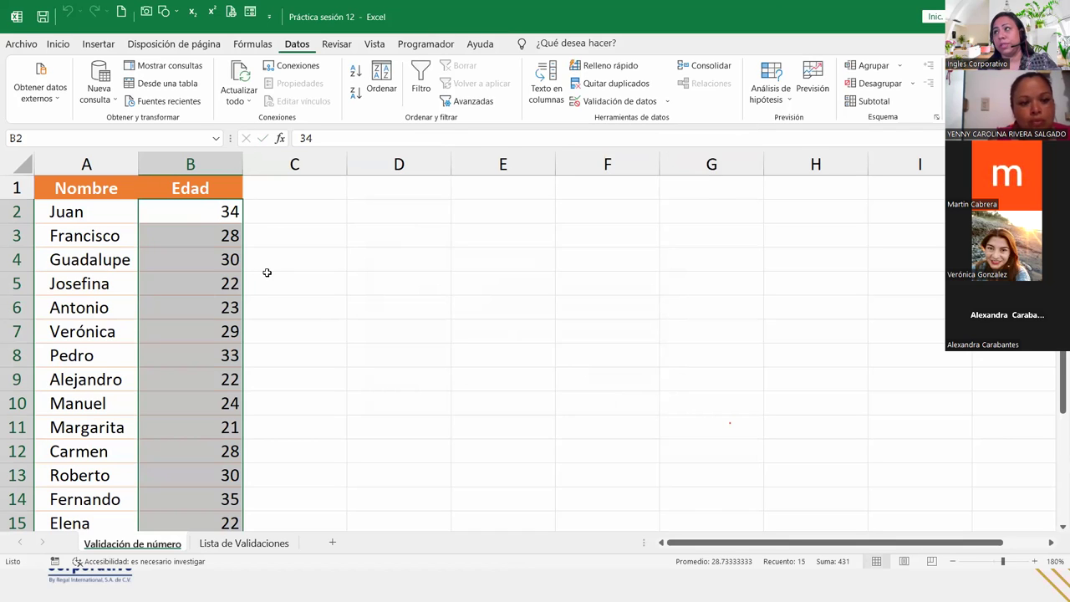
left_click(657, 102)
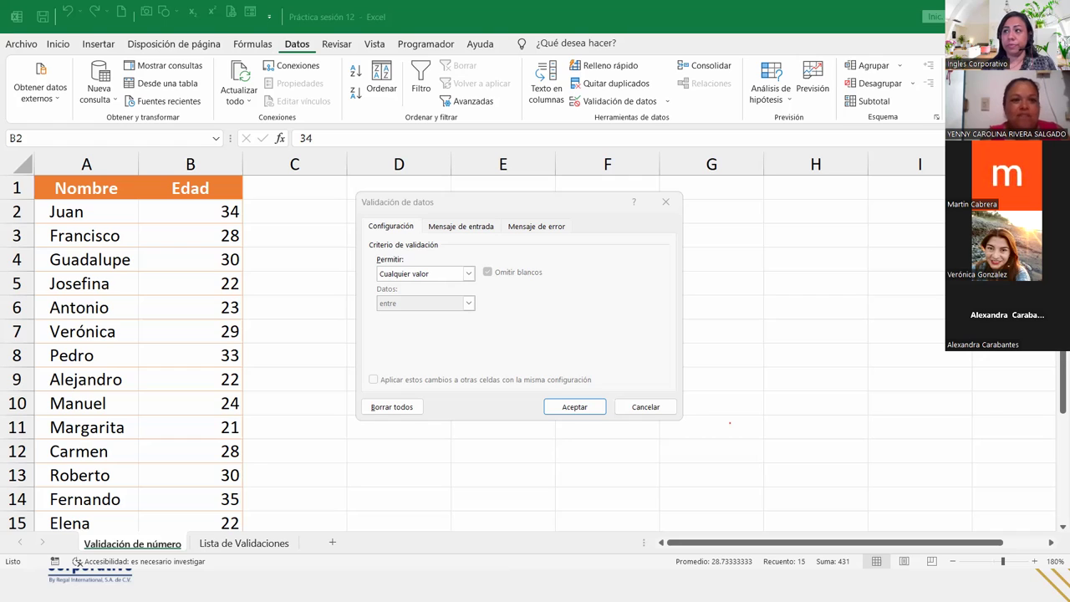
- Restrict the Edad ages to Número entero between minimum 20 and maximum 30
left_click(467, 273)
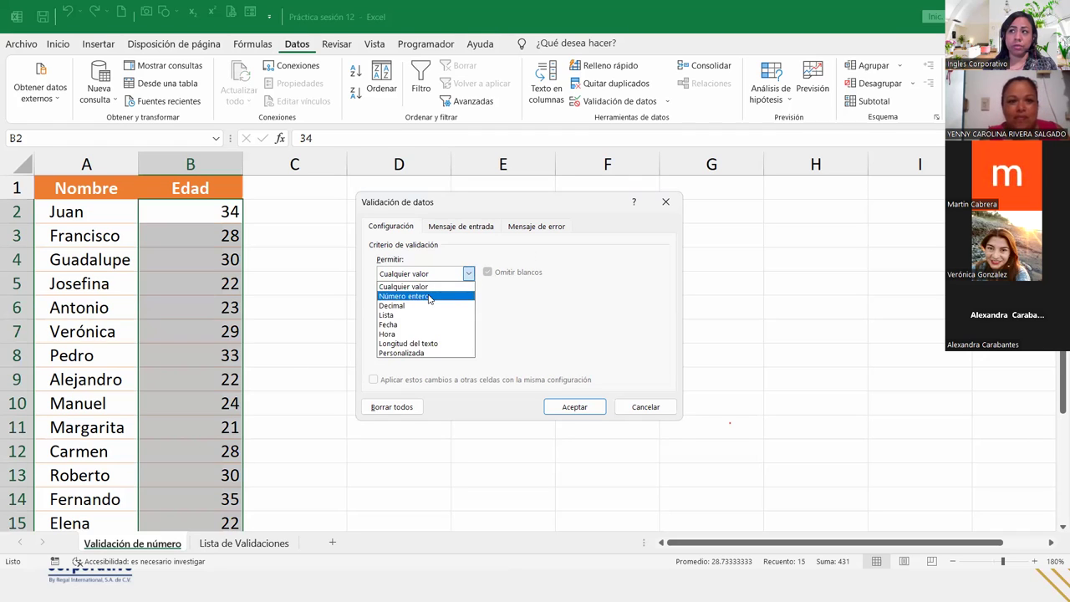
left_click(429, 298)
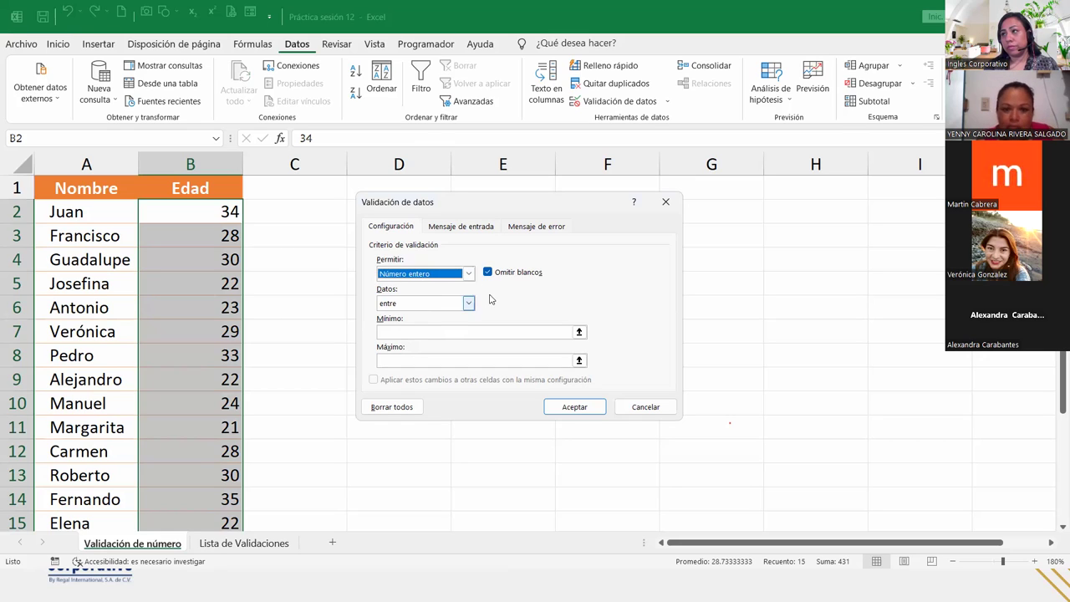
left_click(394, 332)
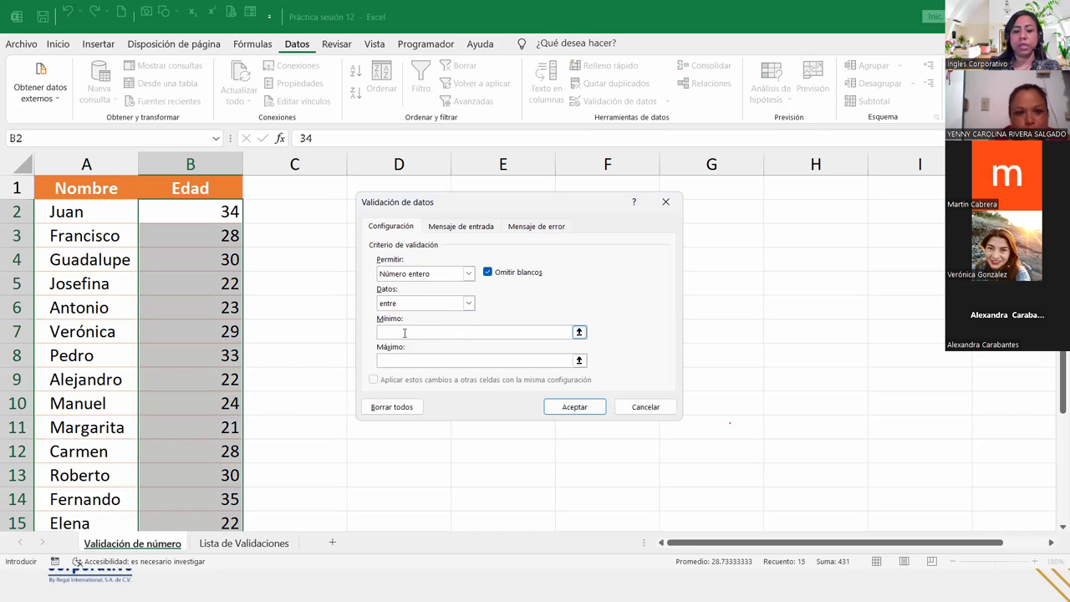
type("20")
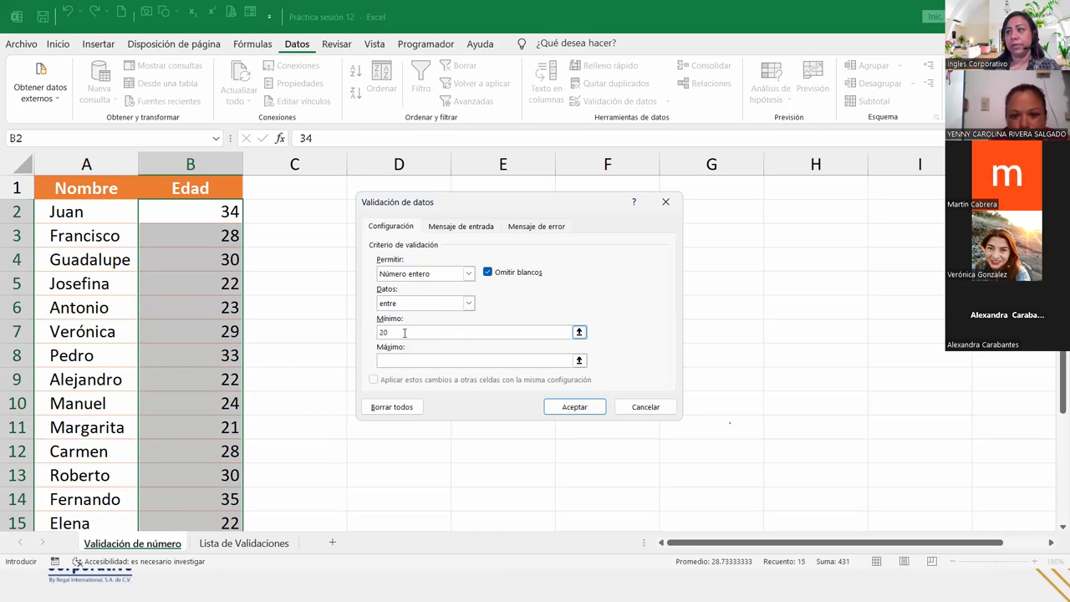
left_click(393, 359)
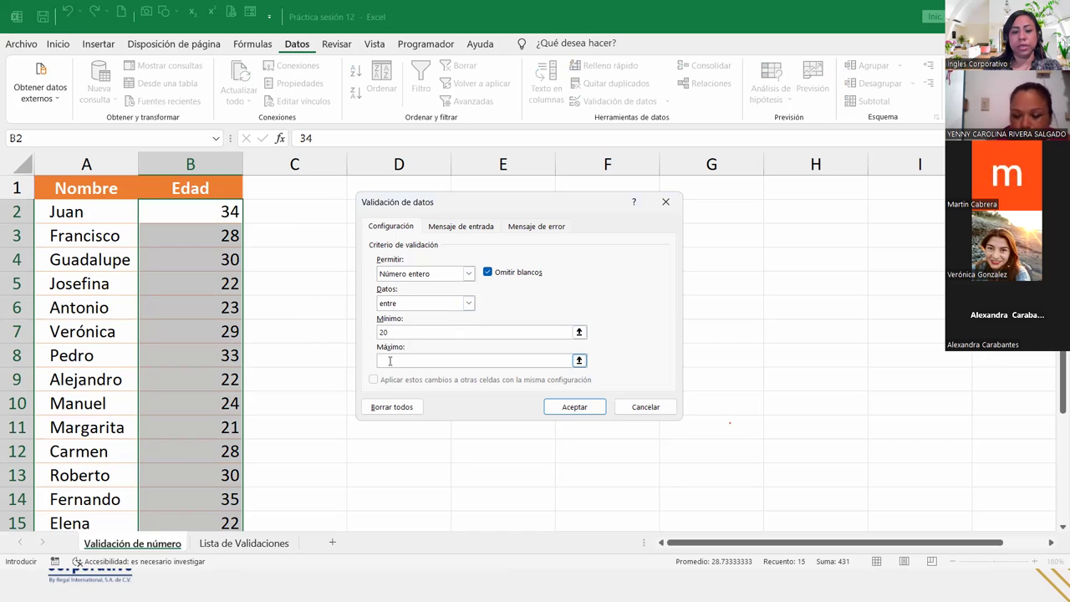
type("30")
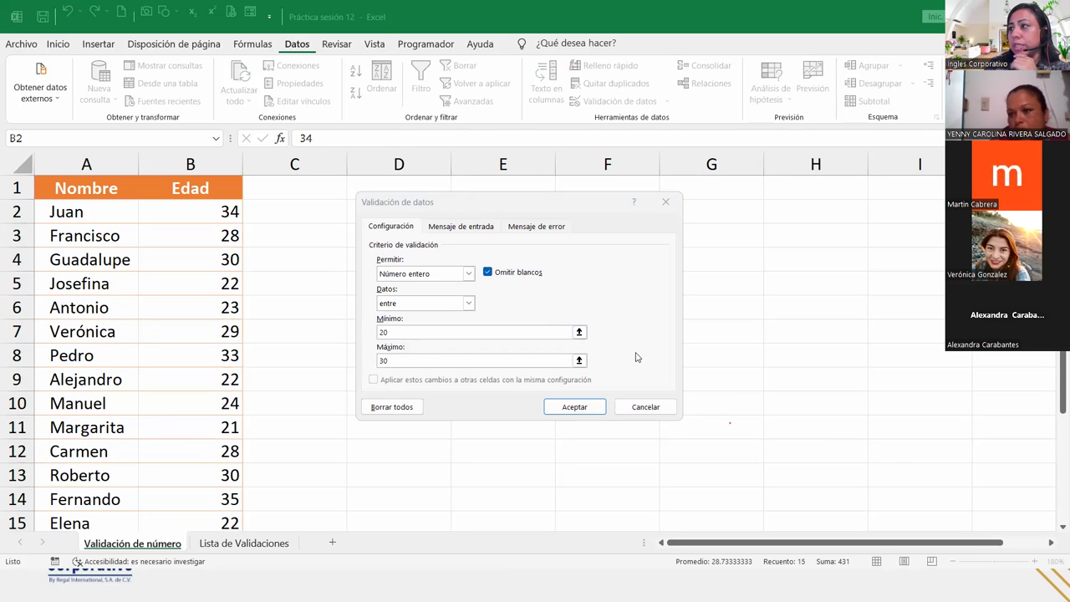
- Apply the 20–30 age rule and confirm 18 in B2 is rejected, keeping 34
left_click(584, 405)
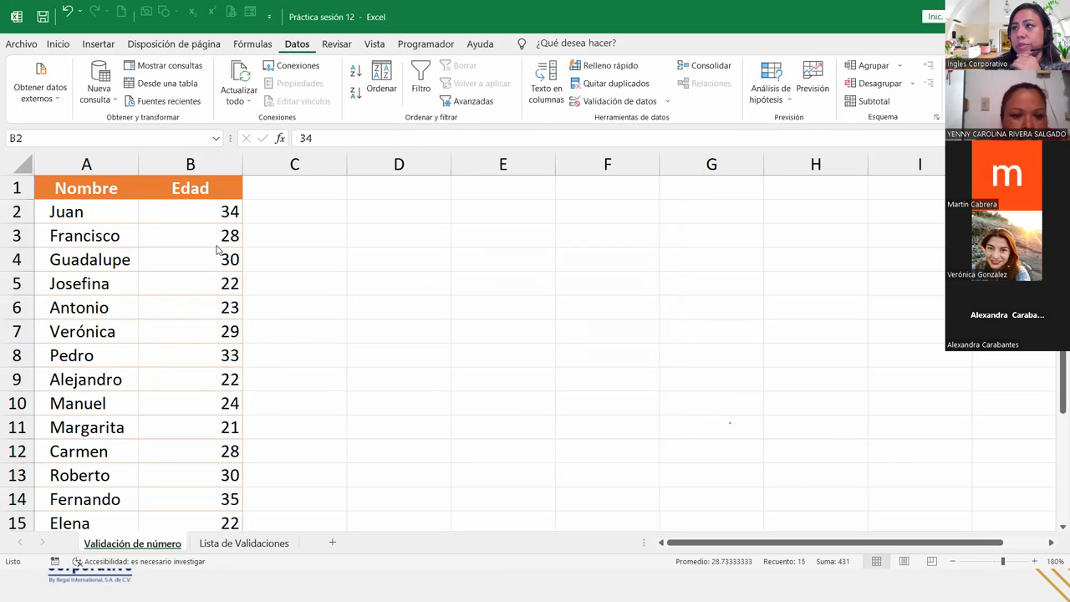
left_click(179, 218)
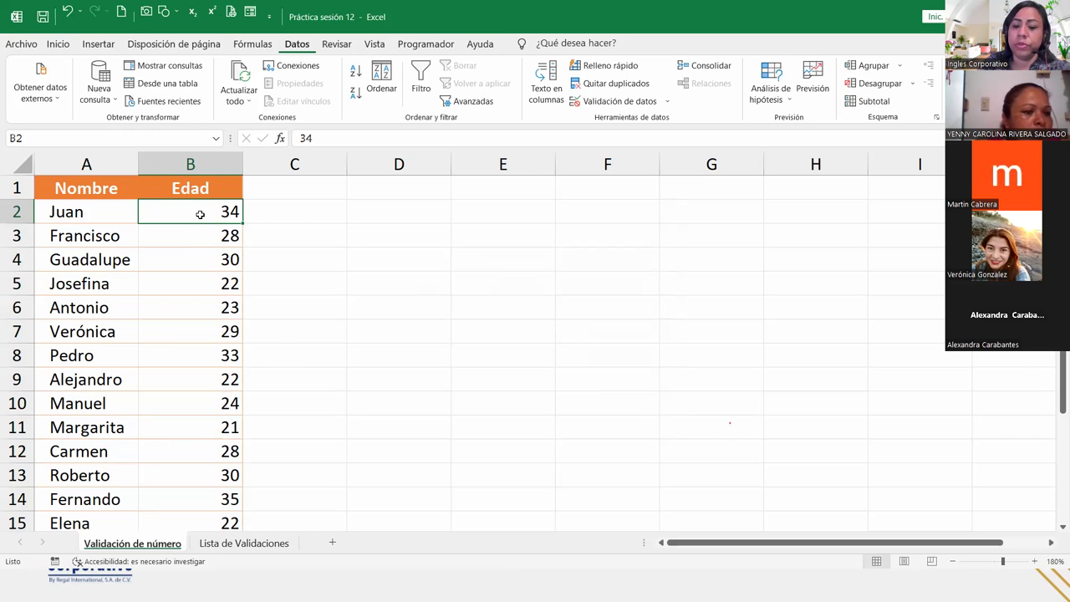
type("18")
key("Return")
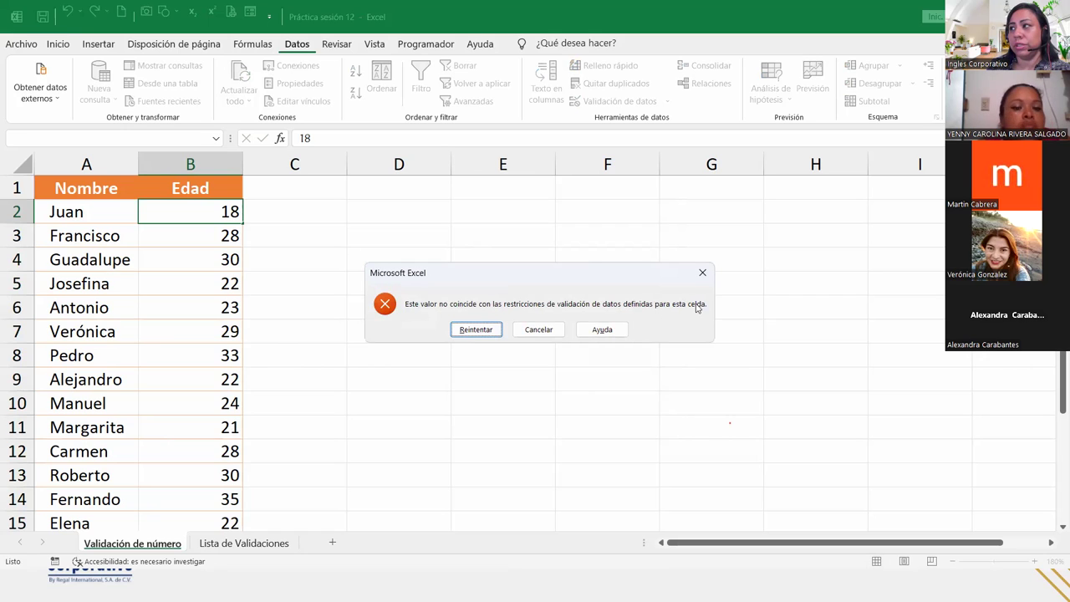
left_click(554, 329)
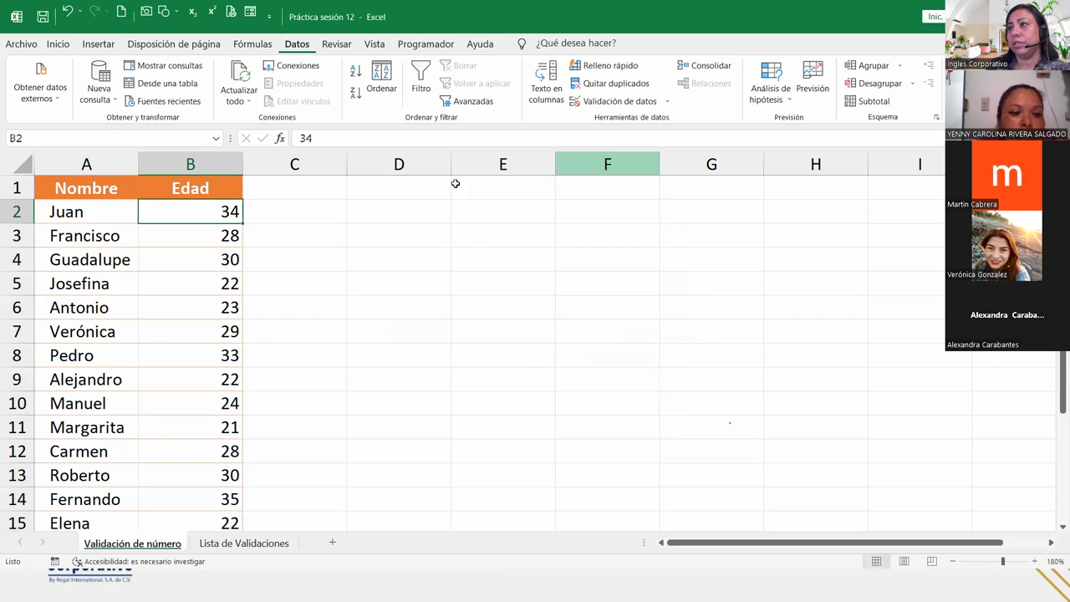
- Reselect the ages in B2:B15 and reopen Validación de datos with Alt+D, V
left_click_drag(195, 206, 223, 479)
scroll(368, 219, "up", 1)
scroll(368, 219, "up", 1)
key("alt+d")
key("v")
key("v")
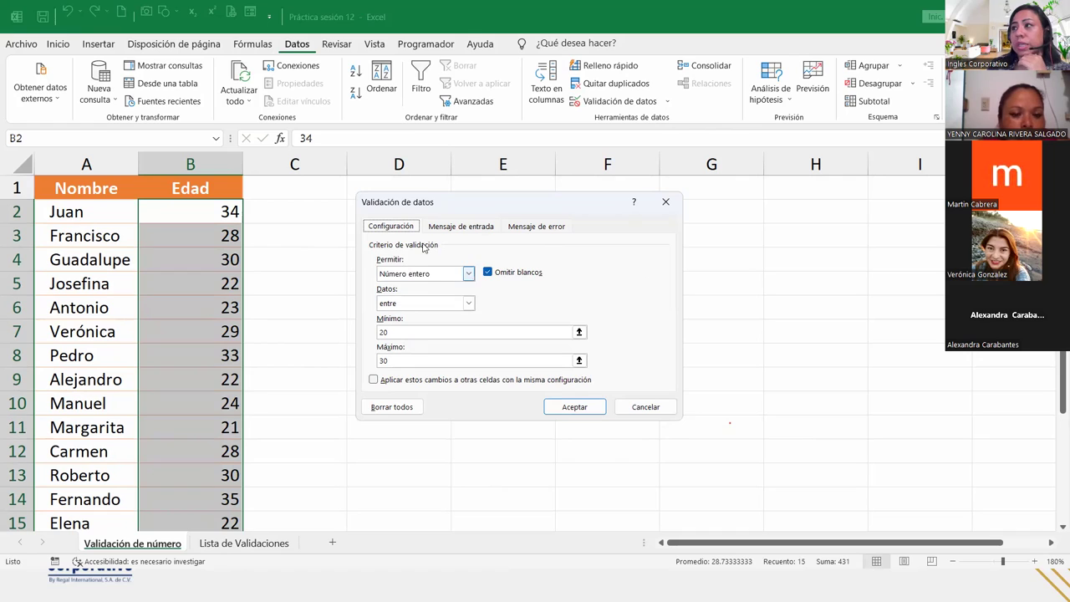
- Enter the input message 'Las edades permitidas son de 20 a 30 años' on Mensaje de entrada
left_click(461, 233)
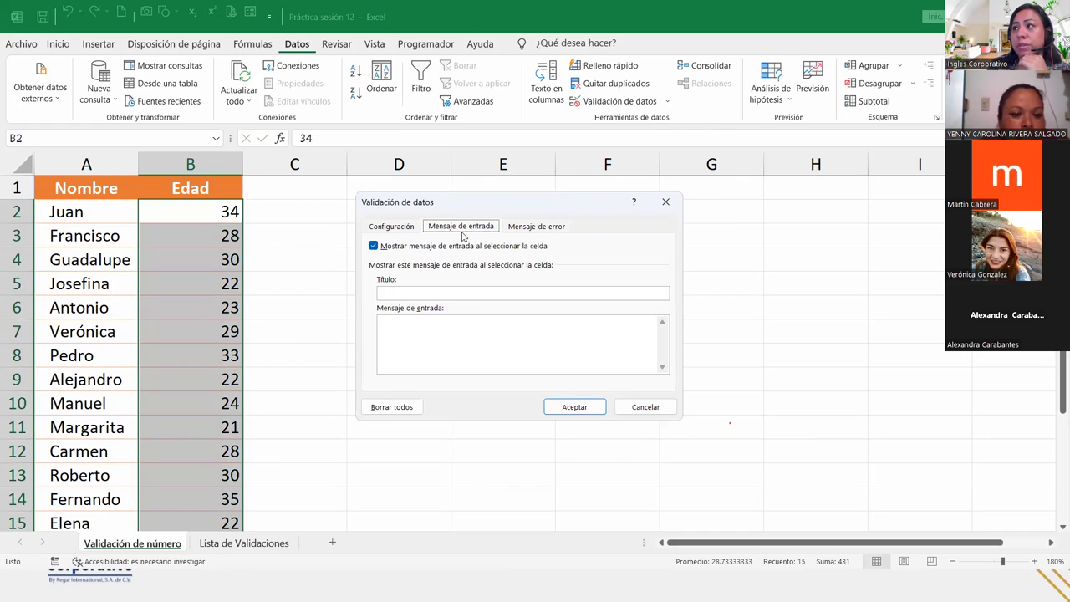
left_click(440, 291)
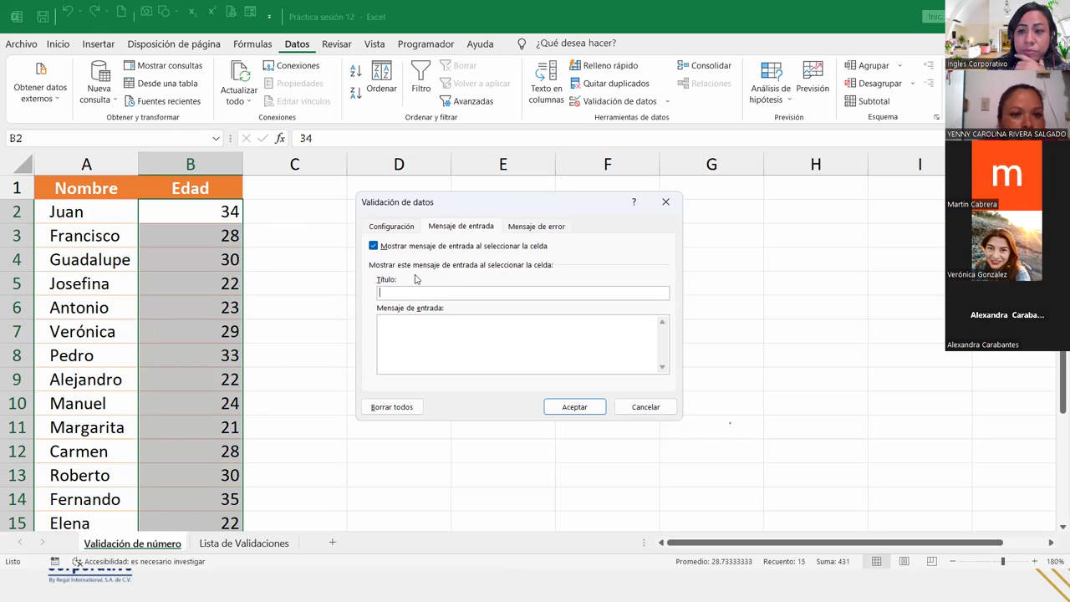
left_click(417, 320)
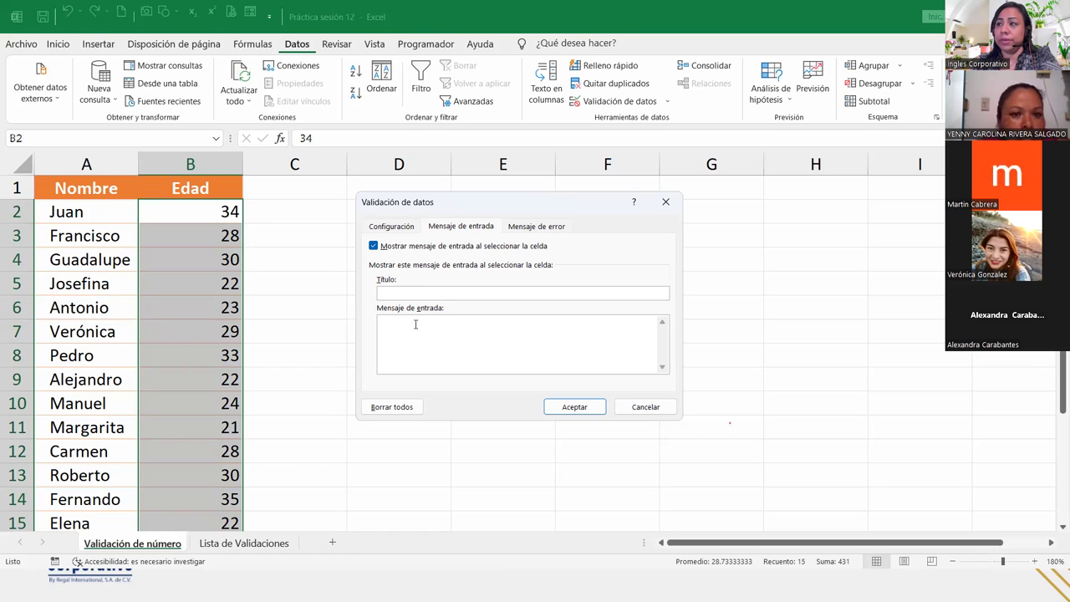
type("Las edades permitidas son ")
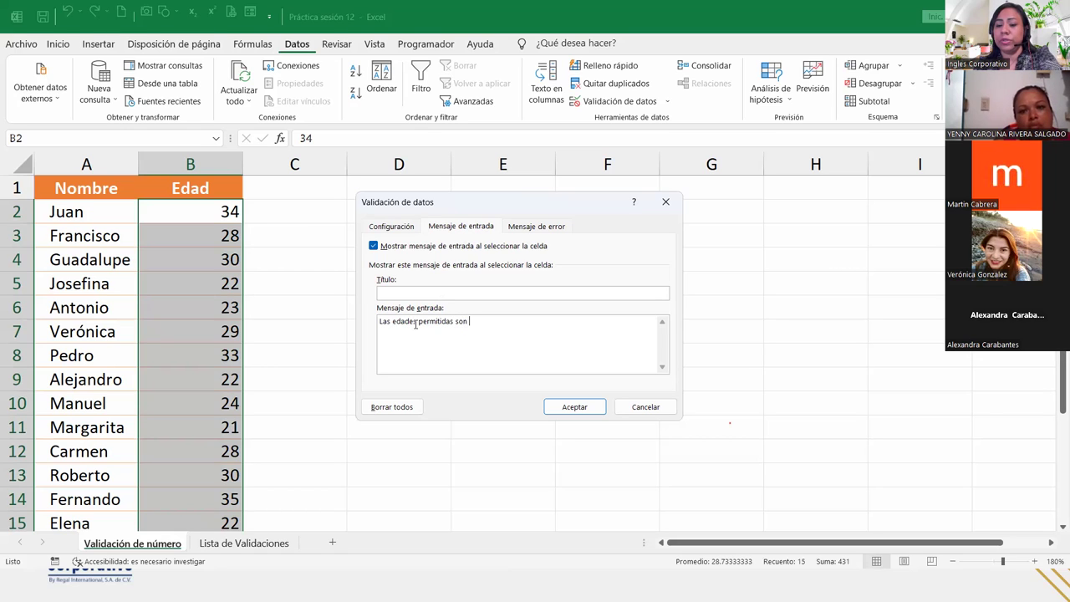
type("de 20 a 3")
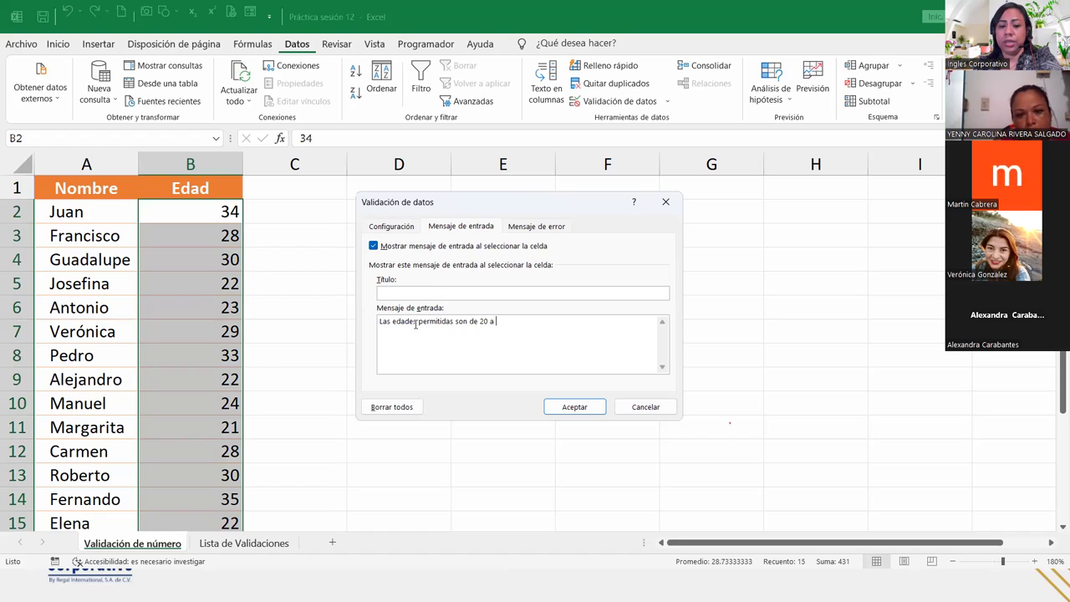
type("0 años")
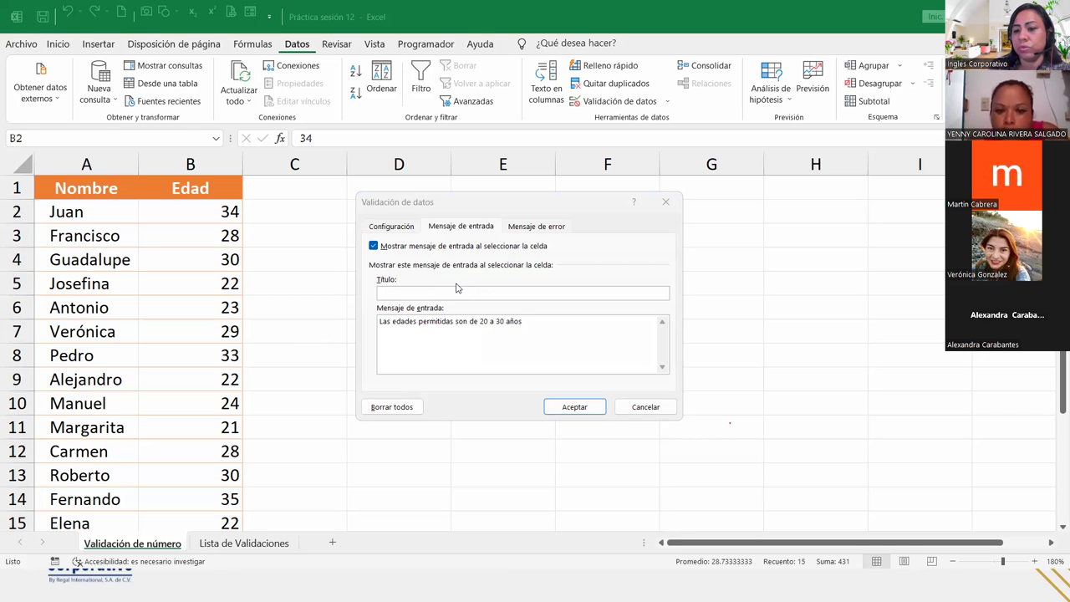
left_click(576, 410)
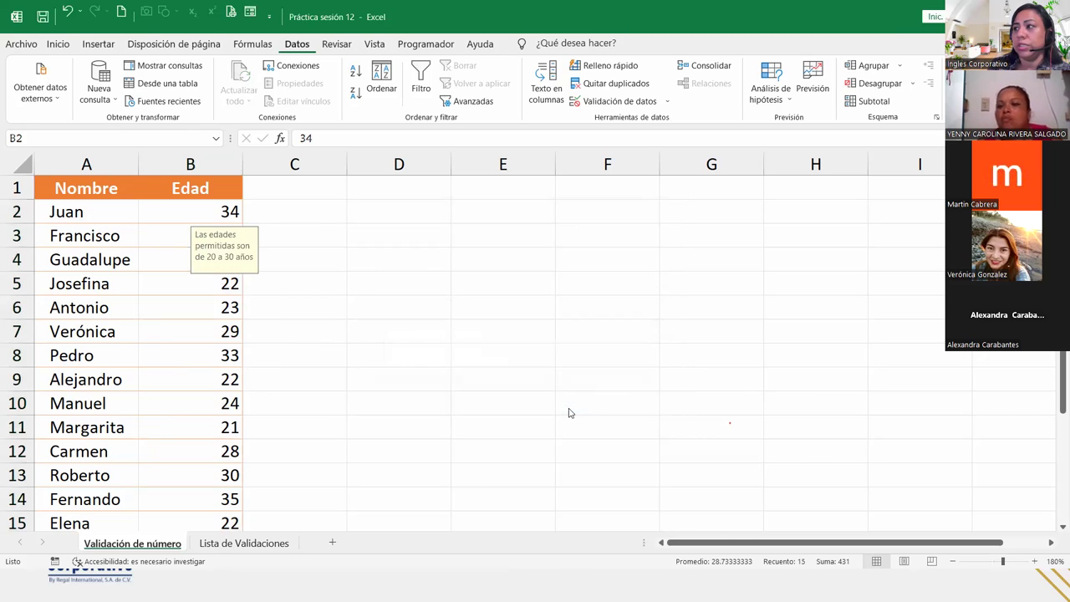
left_click(151, 285)
left_click(157, 346)
left_click(157, 403)
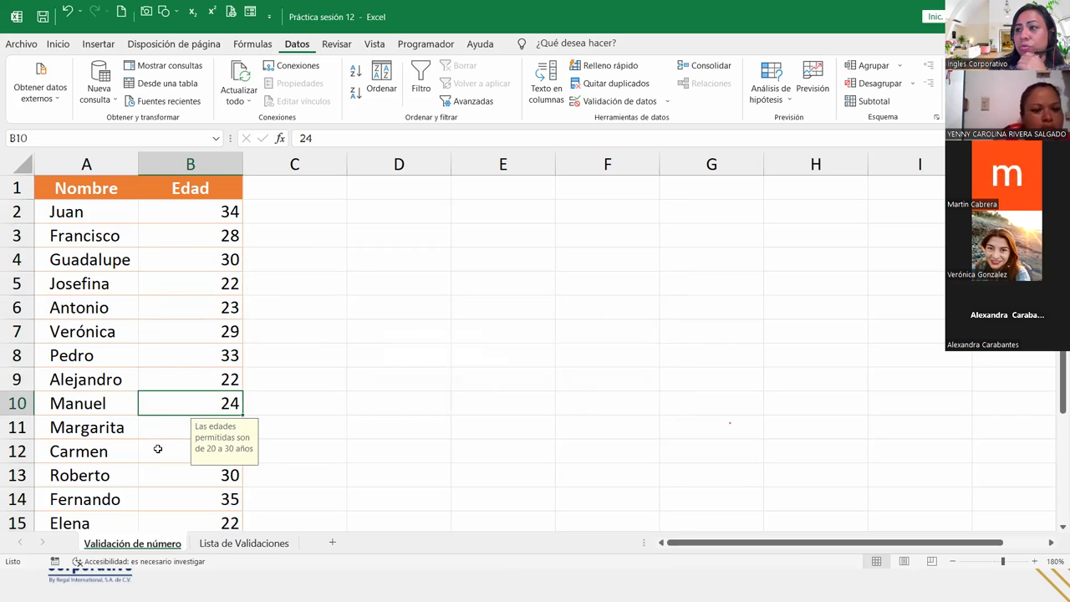
left_click(157, 449)
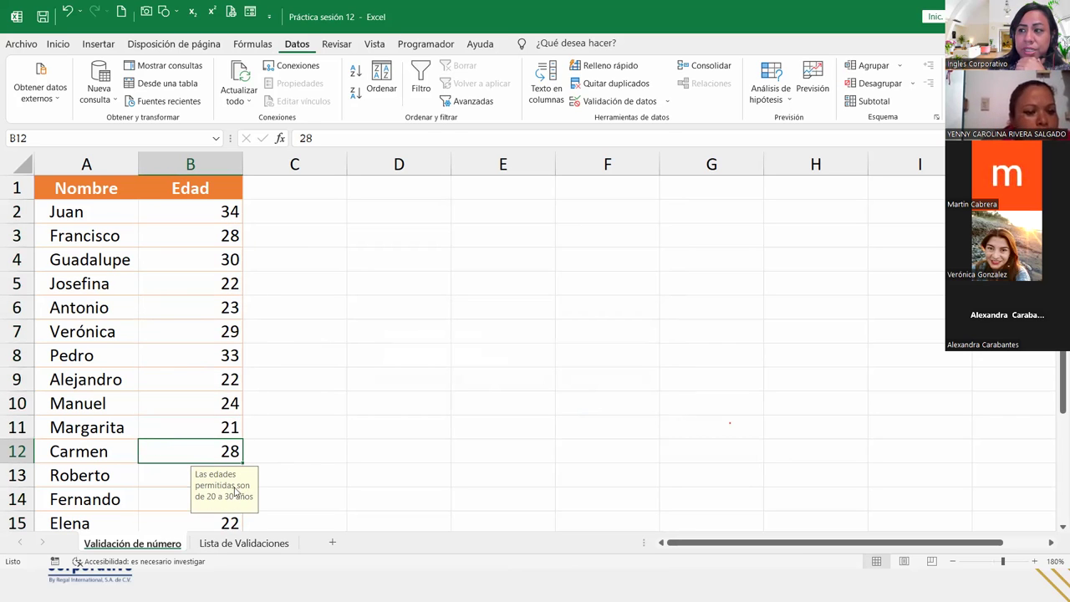
left_click(140, 385)
left_click(158, 333)
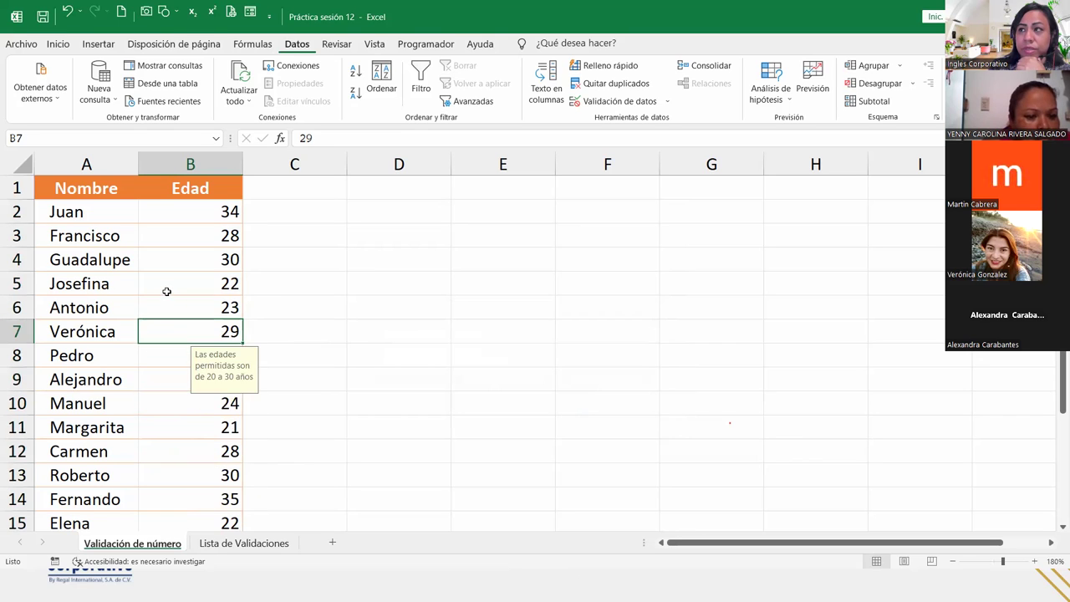
left_click(166, 291)
left_click(186, 258)
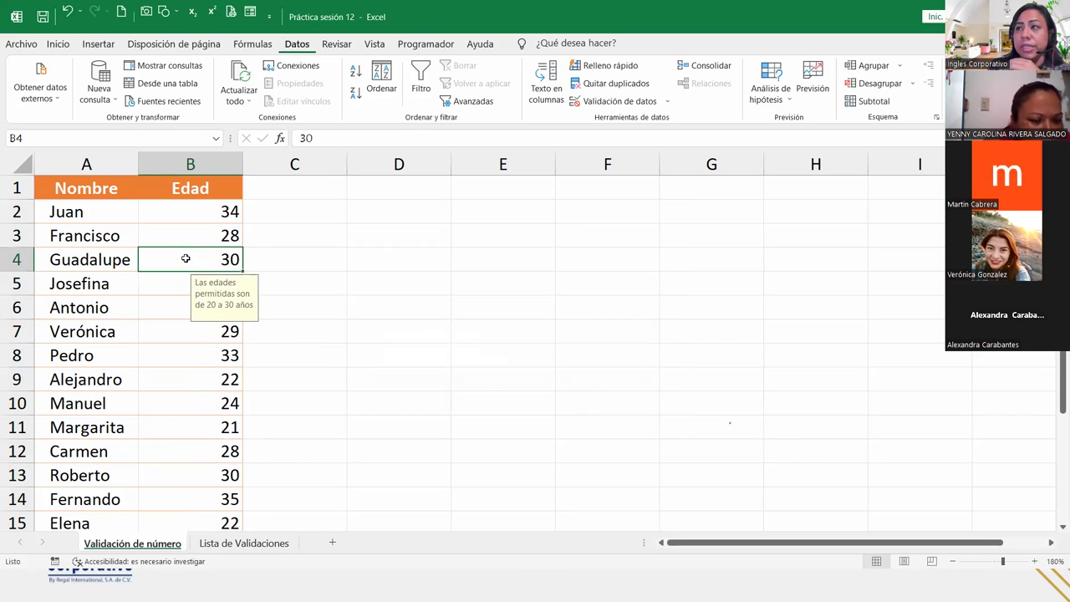
mouse_move(196, 208)
left_mouse_down()
mouse_move(234, 485)
mouse_move(207, 401)
left_mouse_up()
scroll(209, 383, "up", 2)
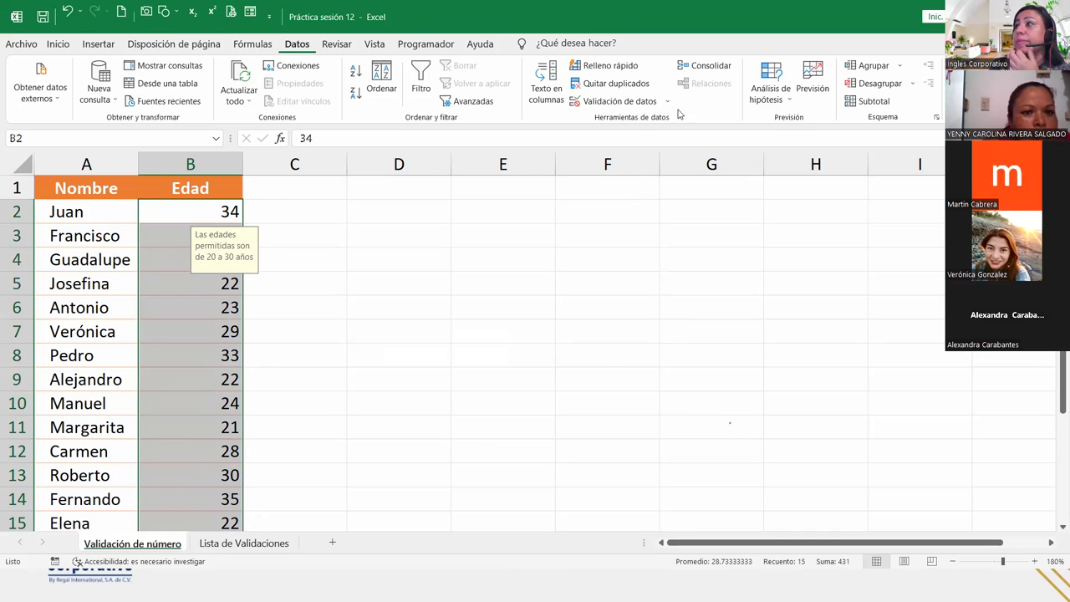
- On the ages' Error alert tab, compare the Advertencia and Información styles, then keep Alto
left_click(614, 101)
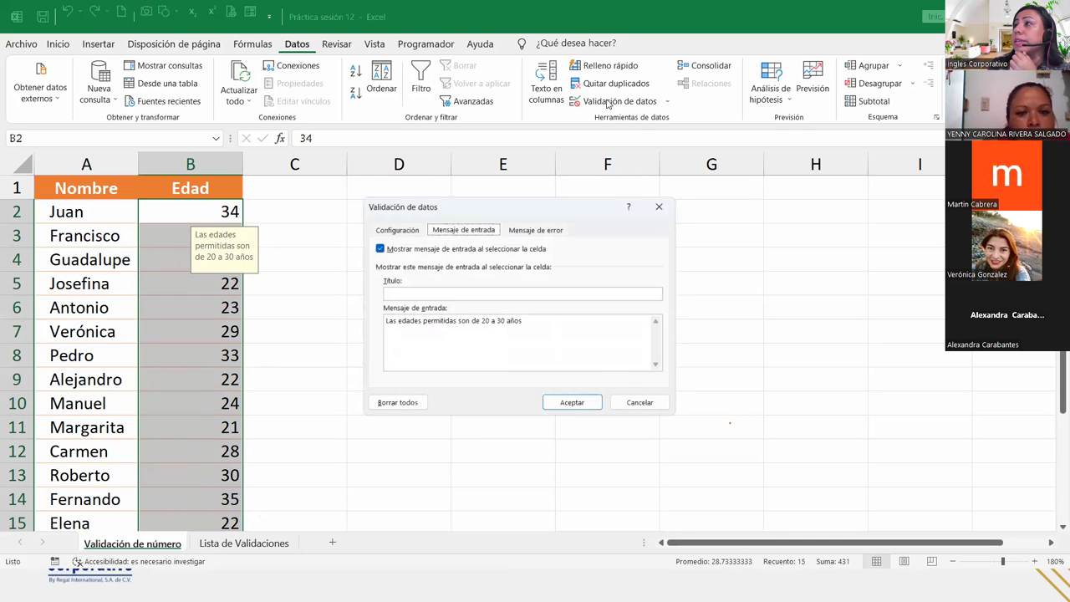
left_click(528, 227)
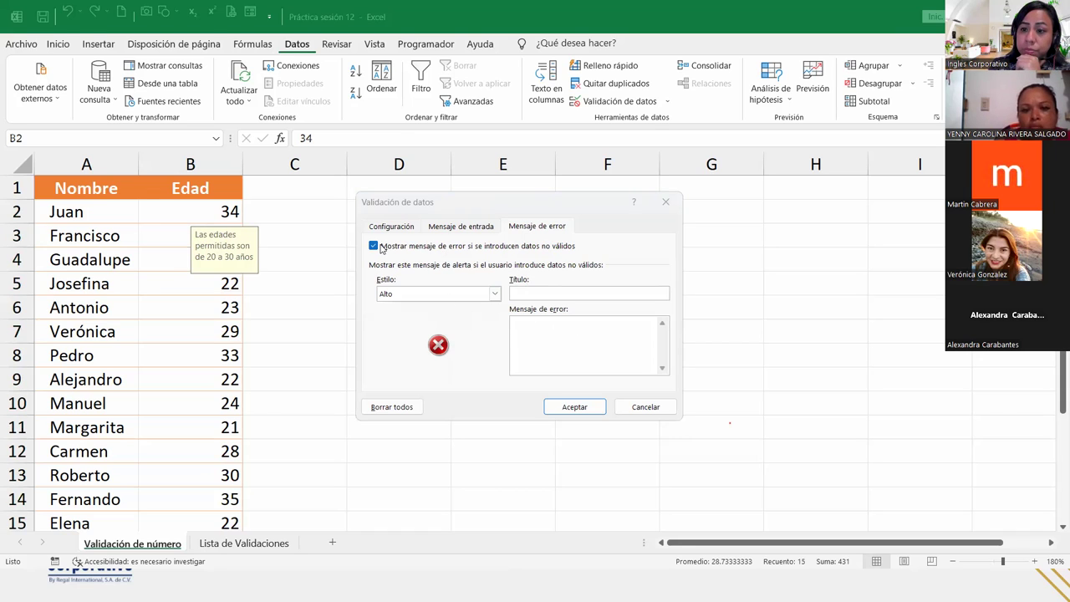
left_click(482, 298)
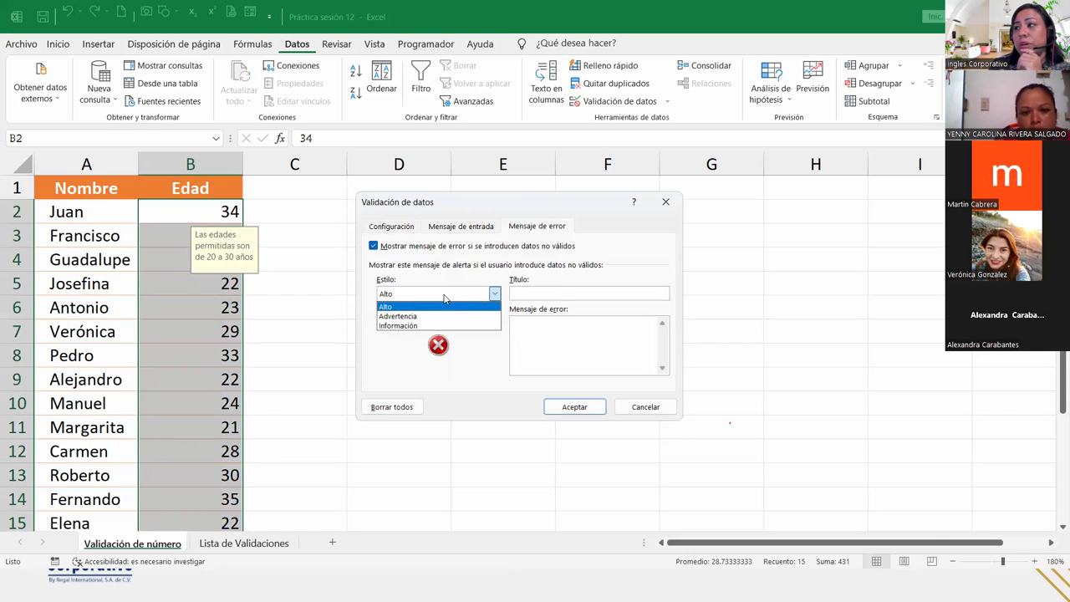
left_click(420, 317)
left_click(423, 296)
left_click(412, 326)
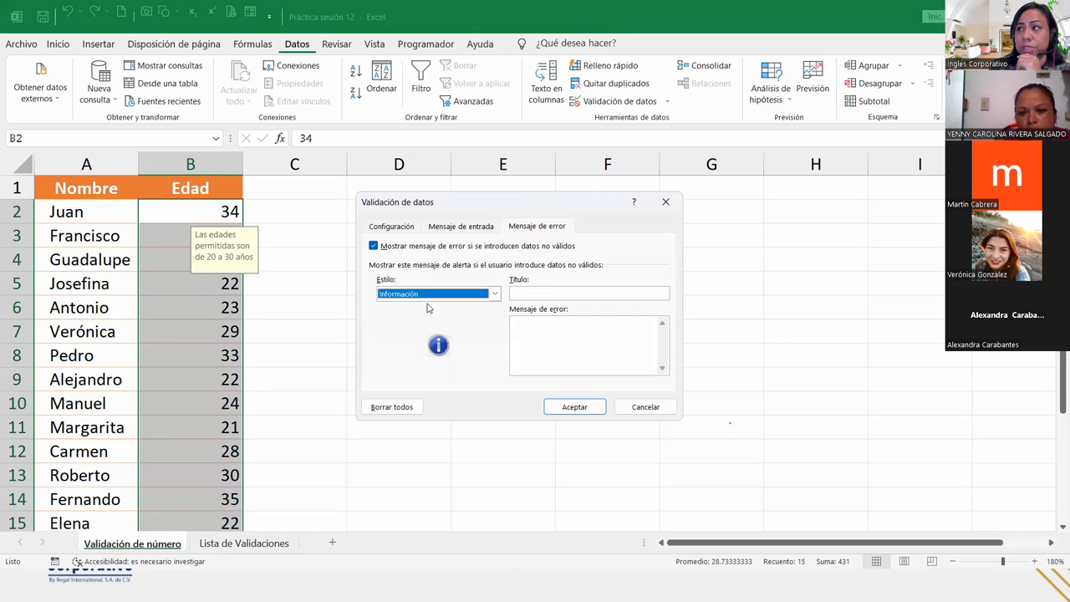
left_click(434, 294)
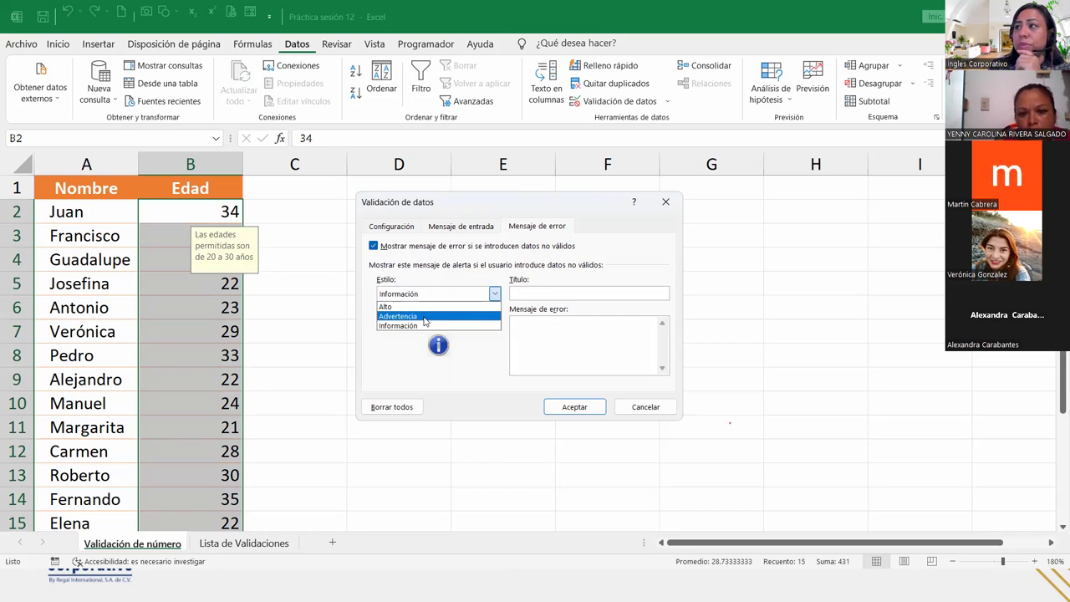
left_click(424, 317)
left_click(422, 295)
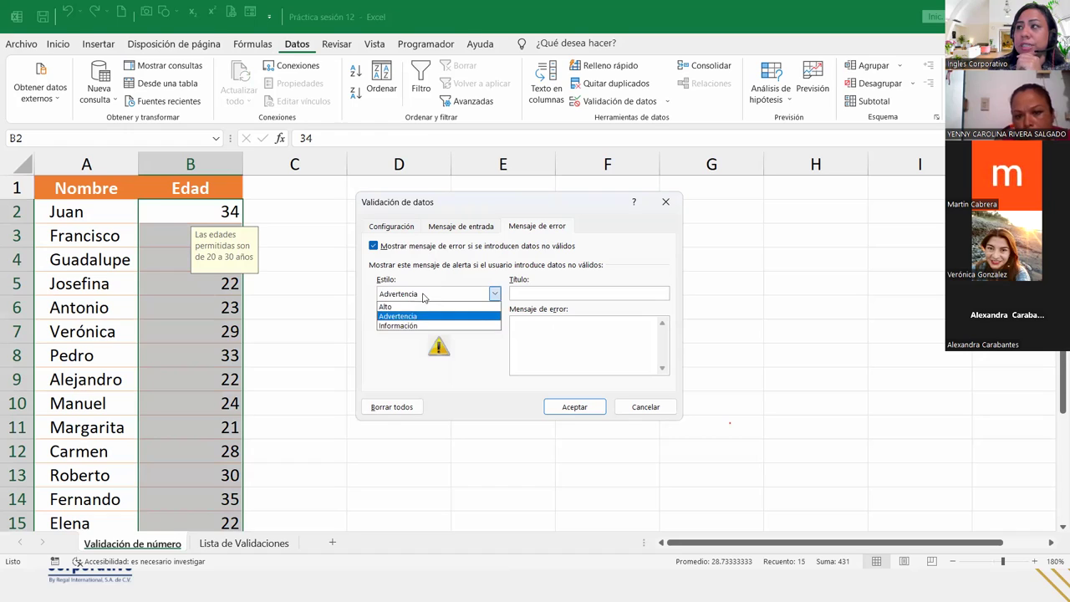
left_click(402, 326)
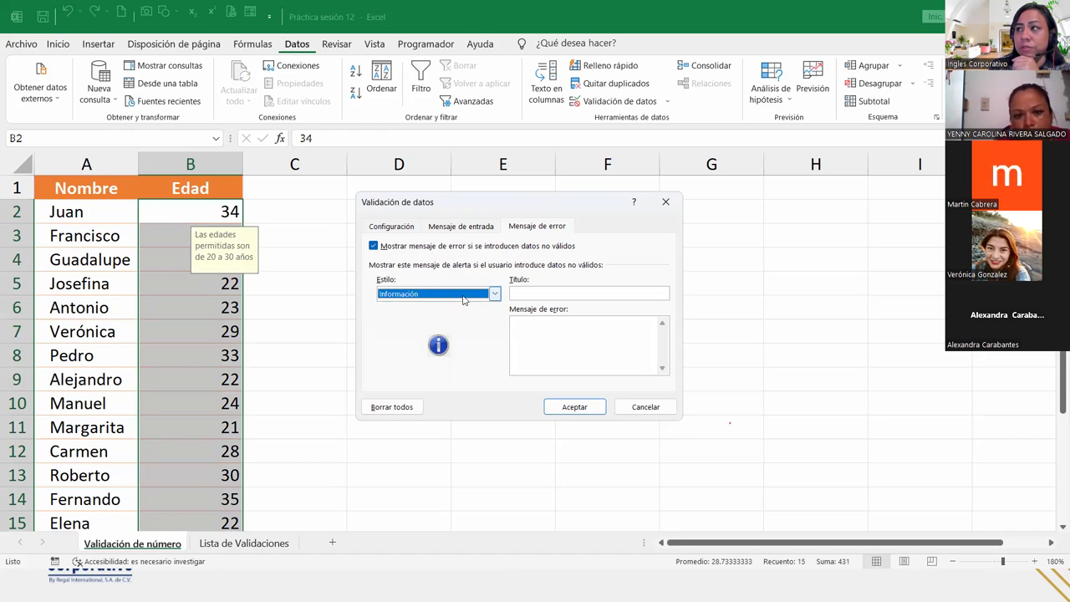
left_click(465, 298)
left_click(433, 306)
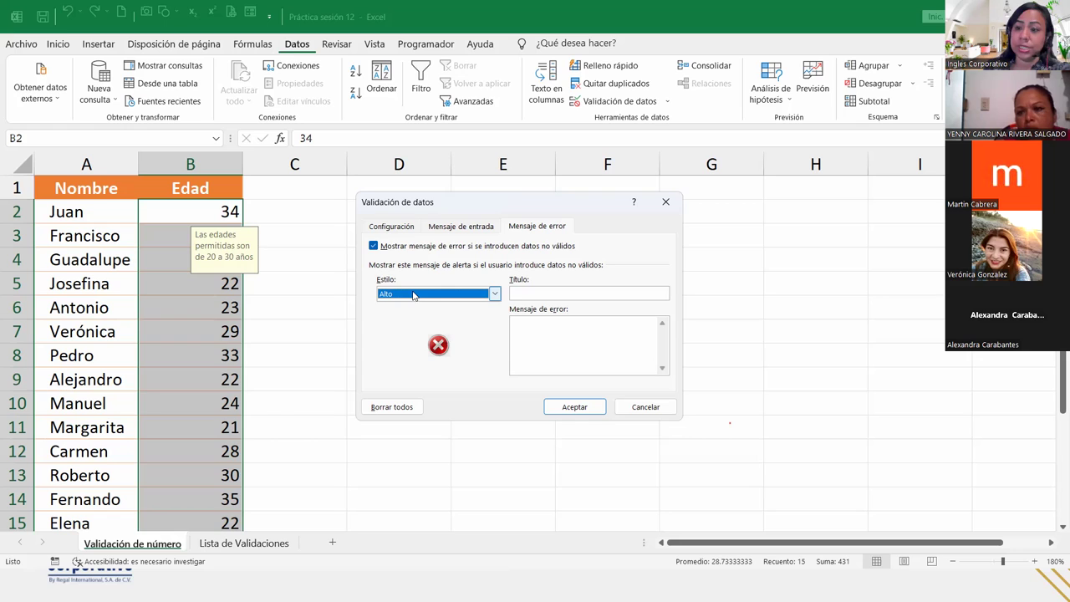
- Give the error alert the title 'Edad no autorizada'
left_click(593, 292)
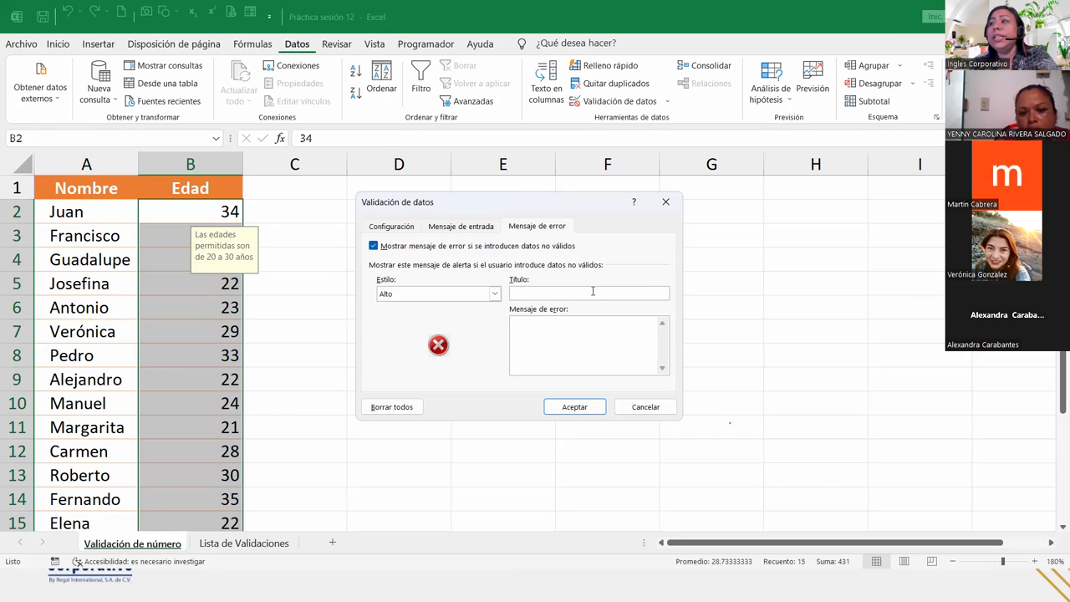
type("Edad no ")
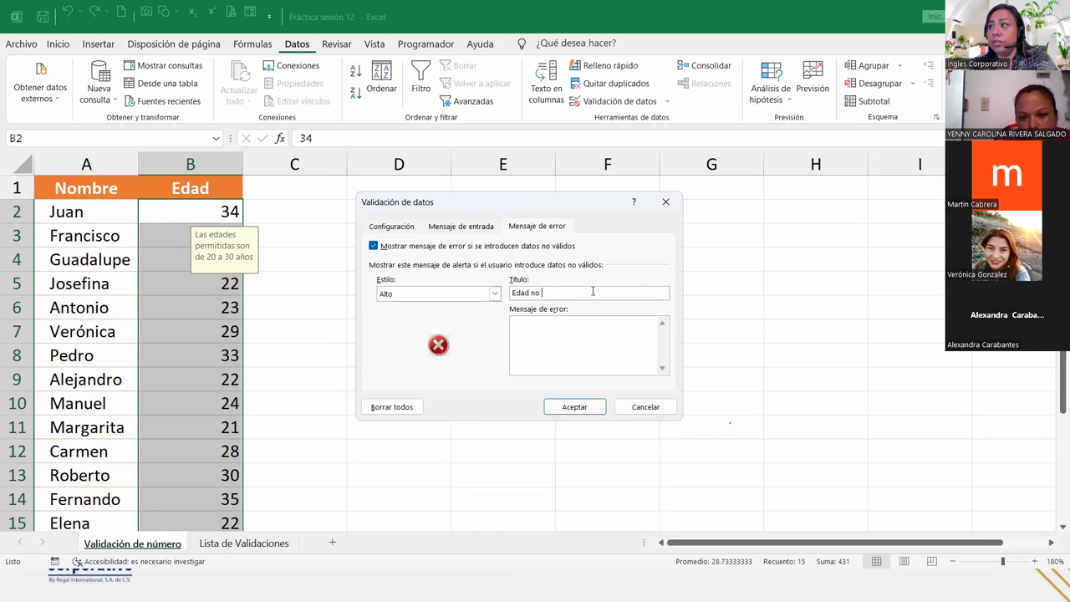
type("auto")
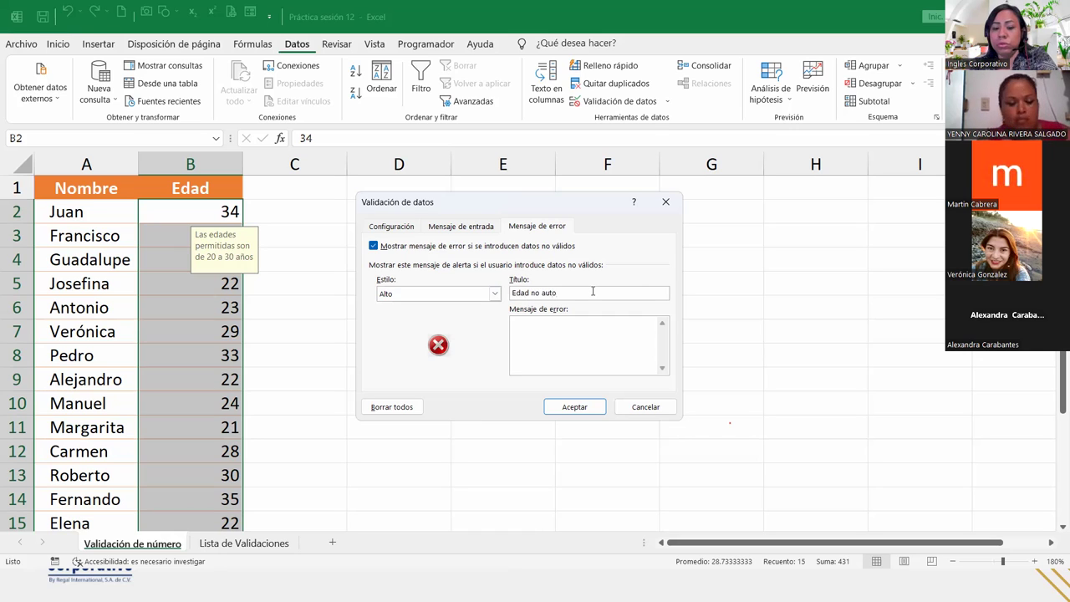
type("rizada")
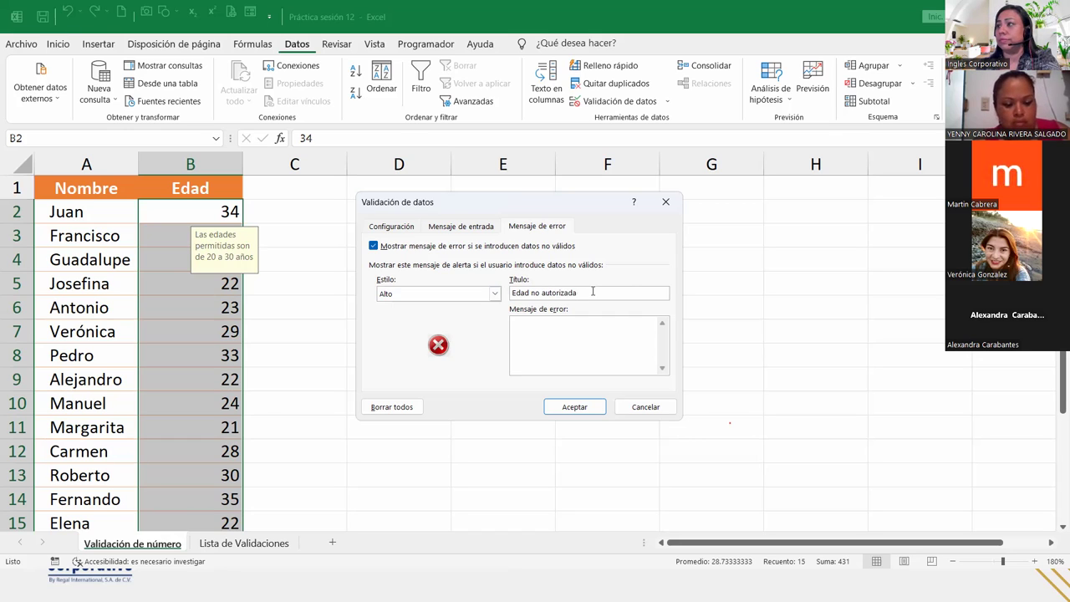
left_click(581, 321)
- Write the error message 'Se le recuerda que debe estar en el rango entre 20 y 30 años de edad'
type("Se le recuerda que debe estar")
type(" en el r")
type("anfo")
key("BackSpace")
key("BackSpace")
type("go entre 20 ")
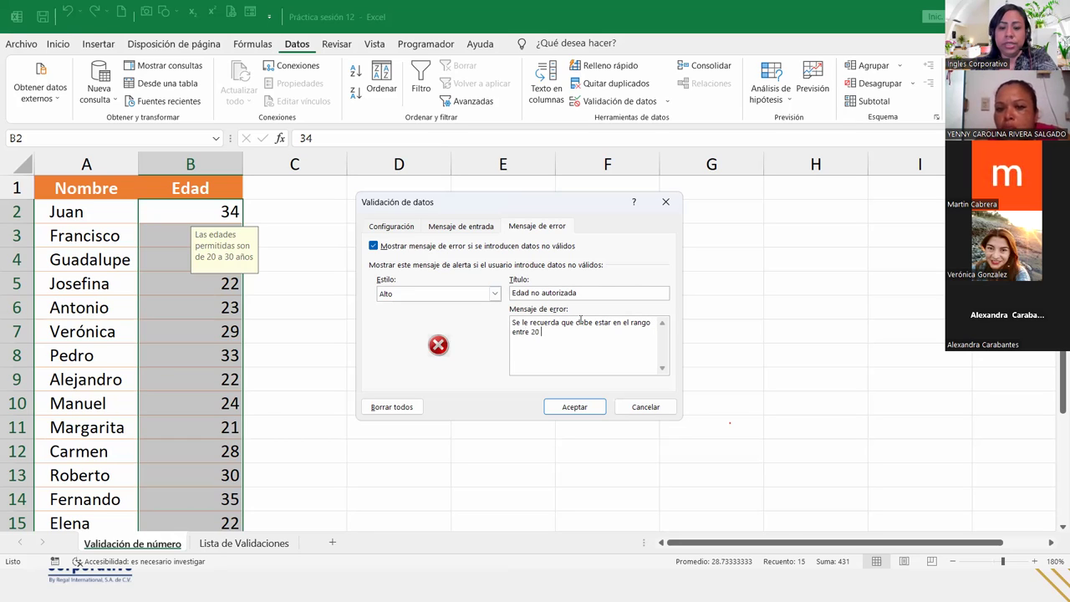
type("y 30 años de edad.")
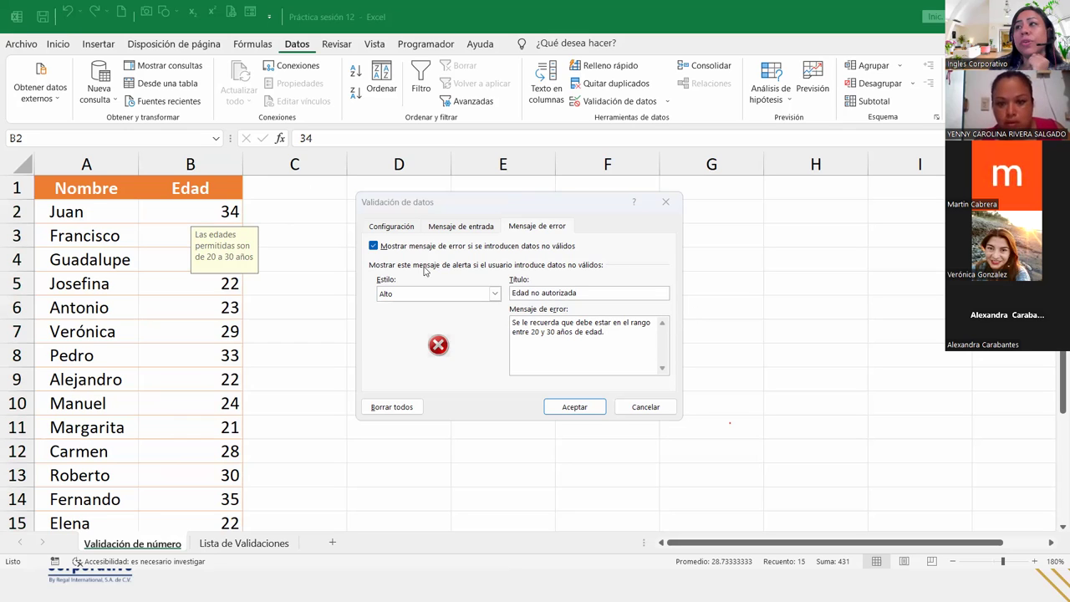
- Review the Configuración and Mensaje de entrada tabs, then apply the validation
left_click(387, 226)
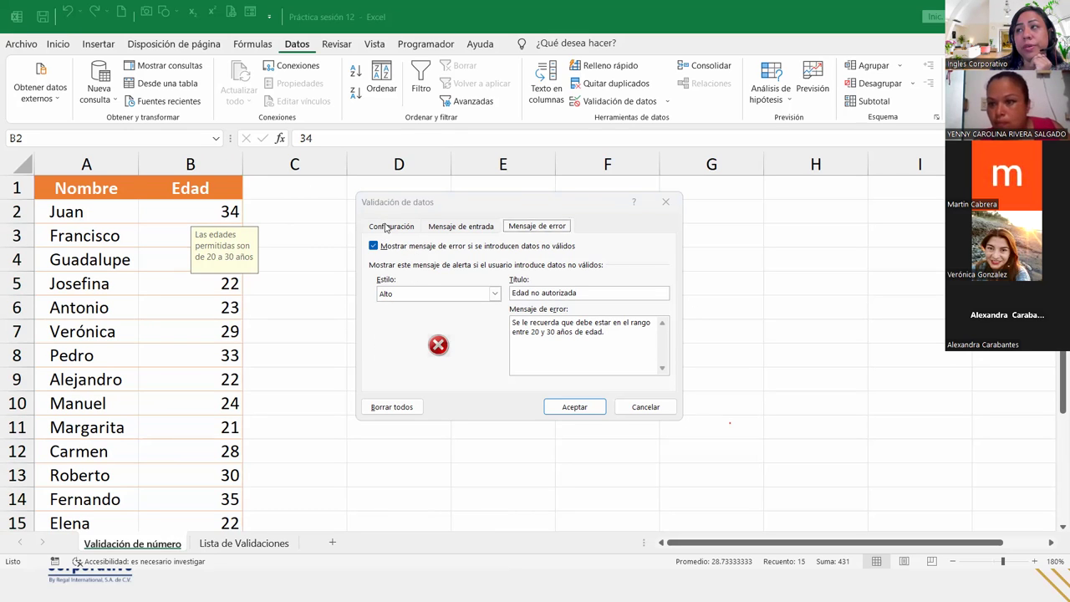
left_click(452, 227)
left_click(535, 227)
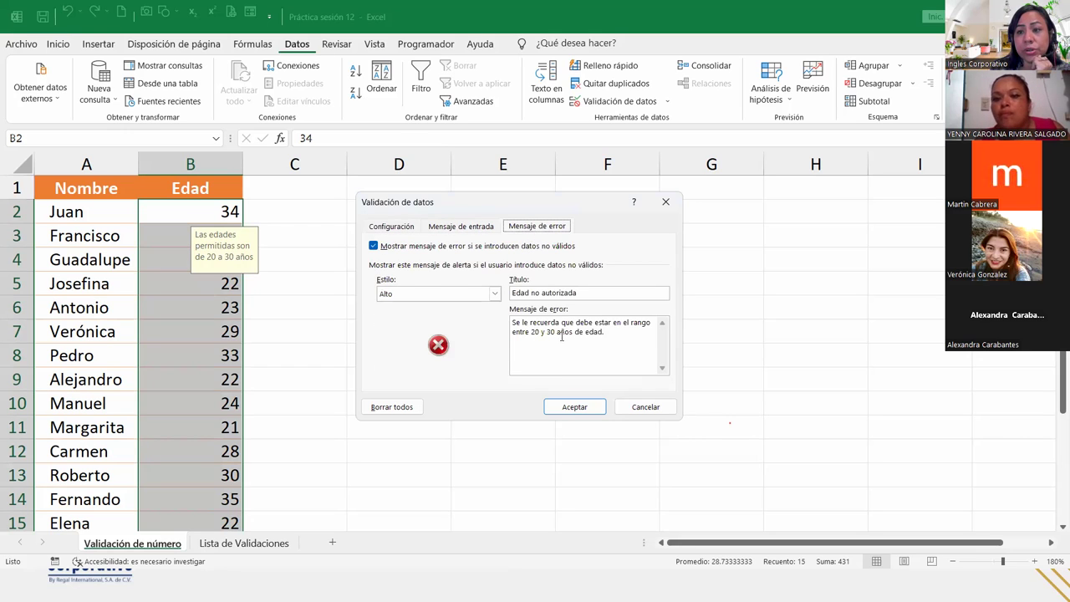
left_click(597, 410)
left_click(173, 216)
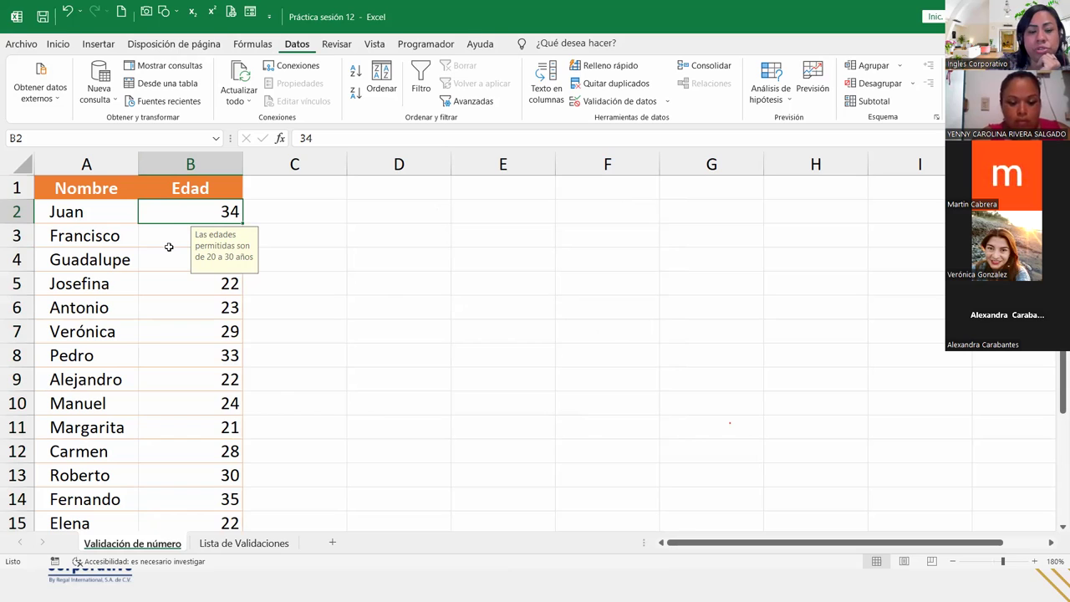
- Enter 18 in B2, see the 'Edad no autorizada' alert, and cancel so B2 keeps 34
type("18")
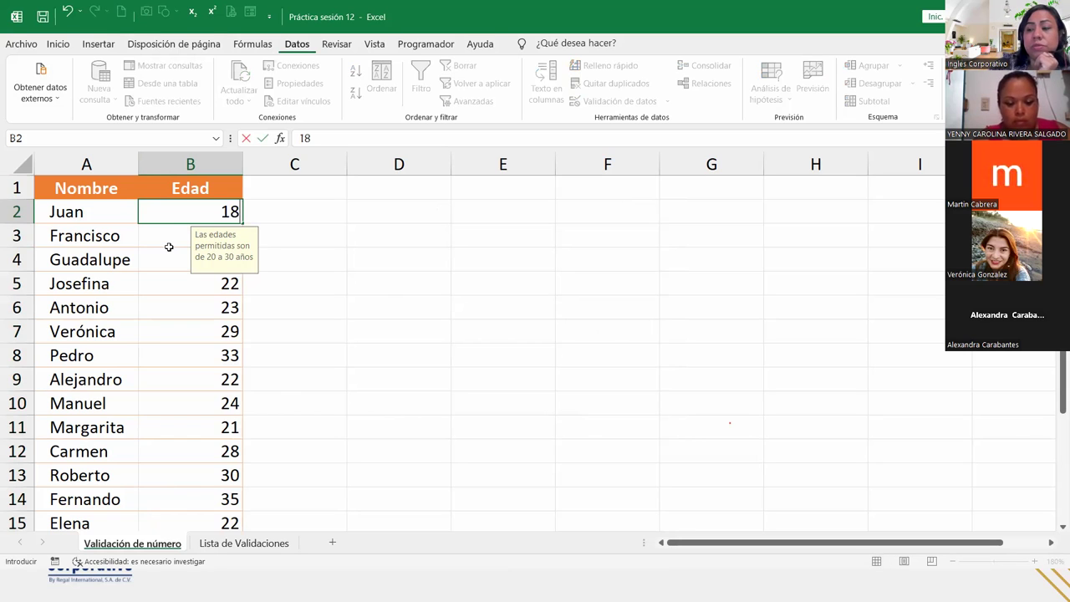
key("Return")
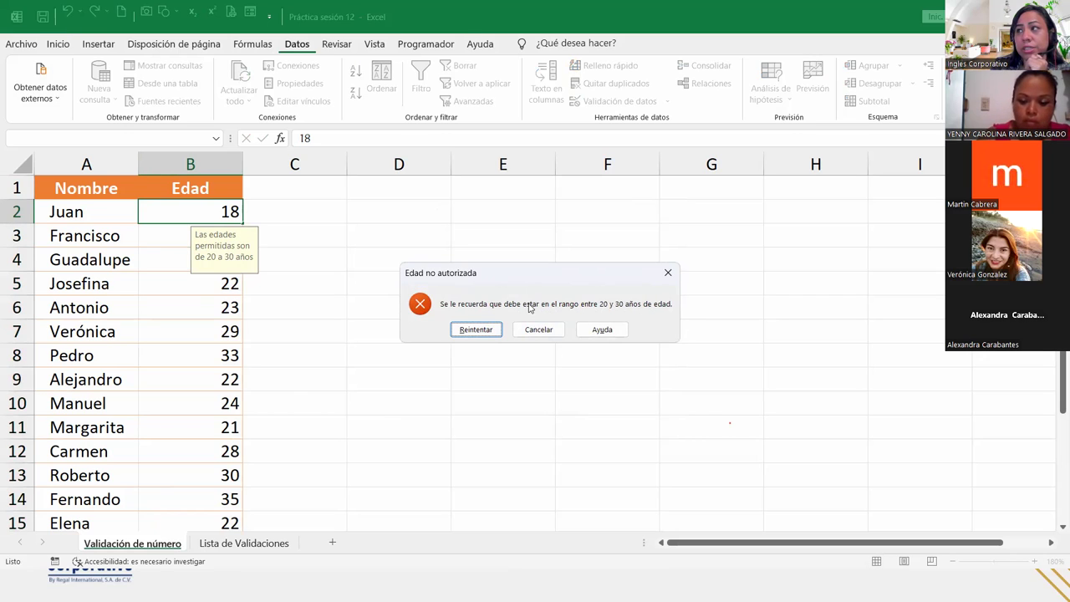
left_click(477, 330)
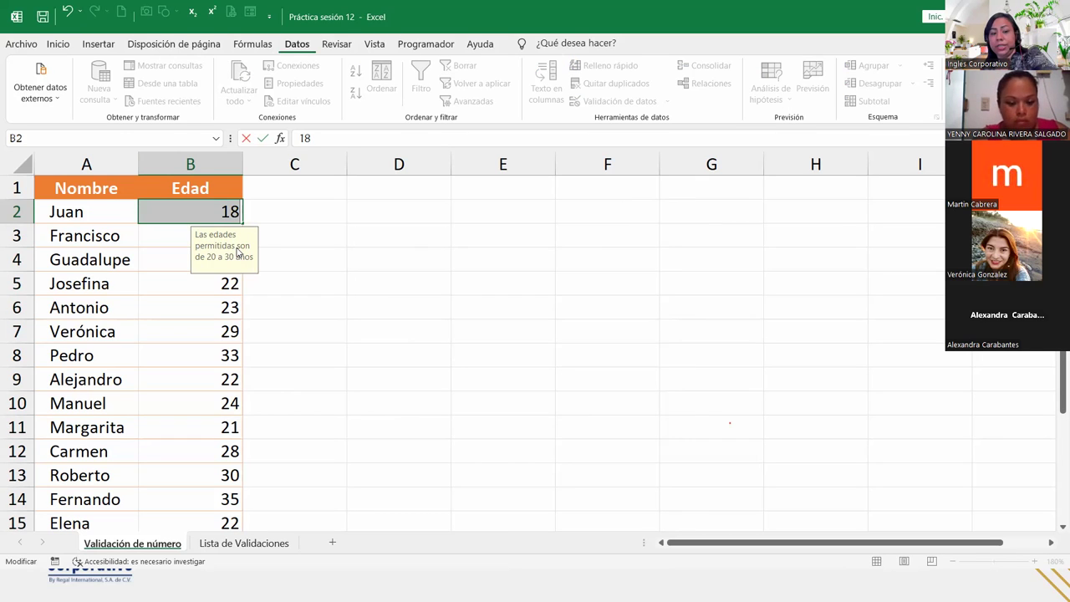
key("Escape")
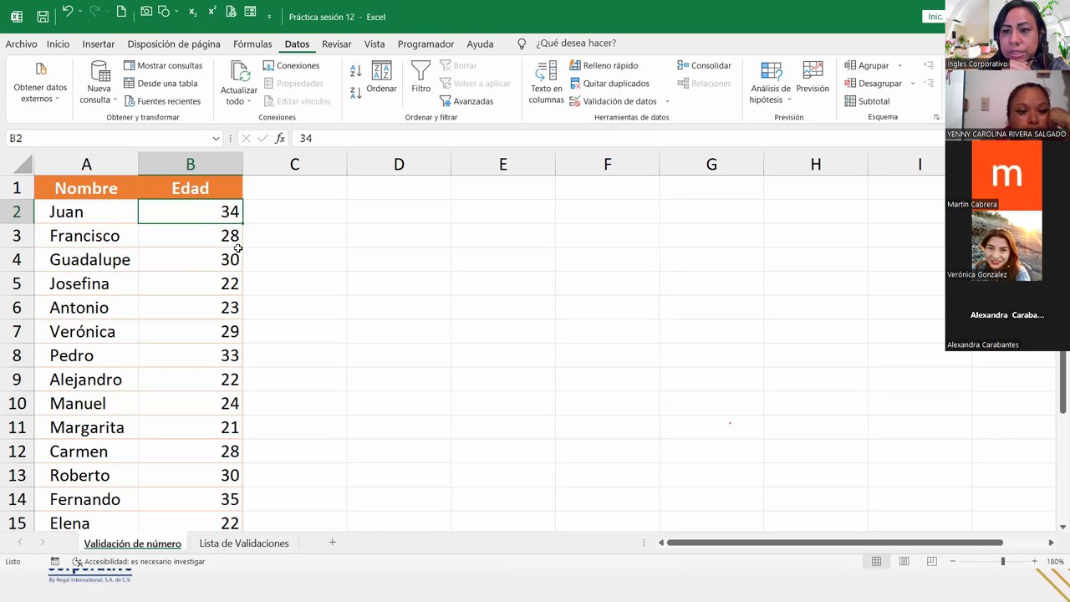
- Check the allowed-age input message on several Edad cells in column B
left_click(235, 256)
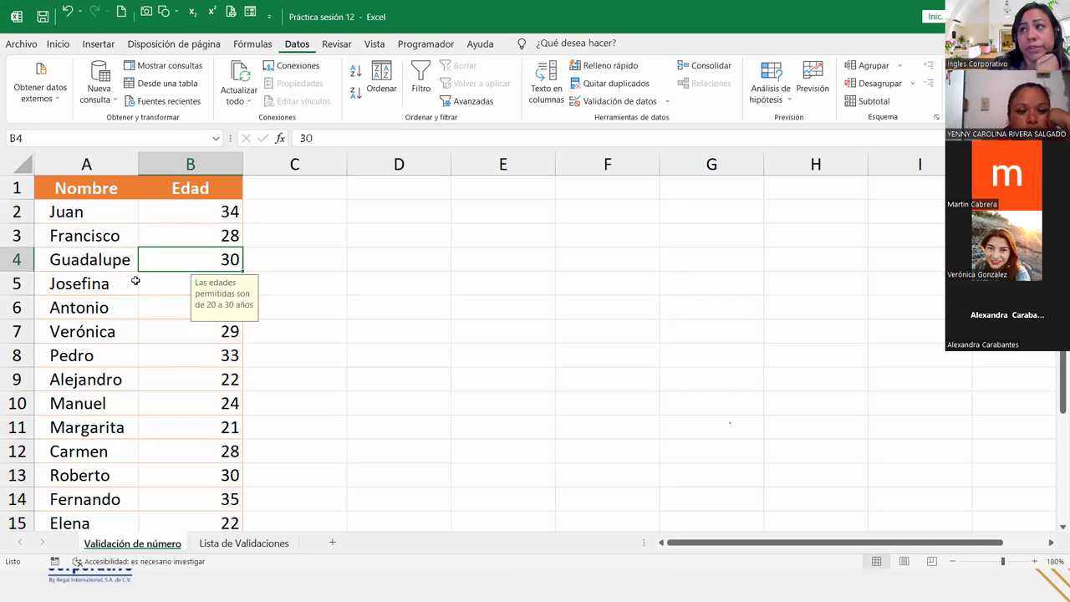
left_click(179, 366)
left_click(209, 435)
left_click(201, 334)
left_click(201, 283)
left_click(201, 262)
left_click(201, 216)
left_click(196, 502)
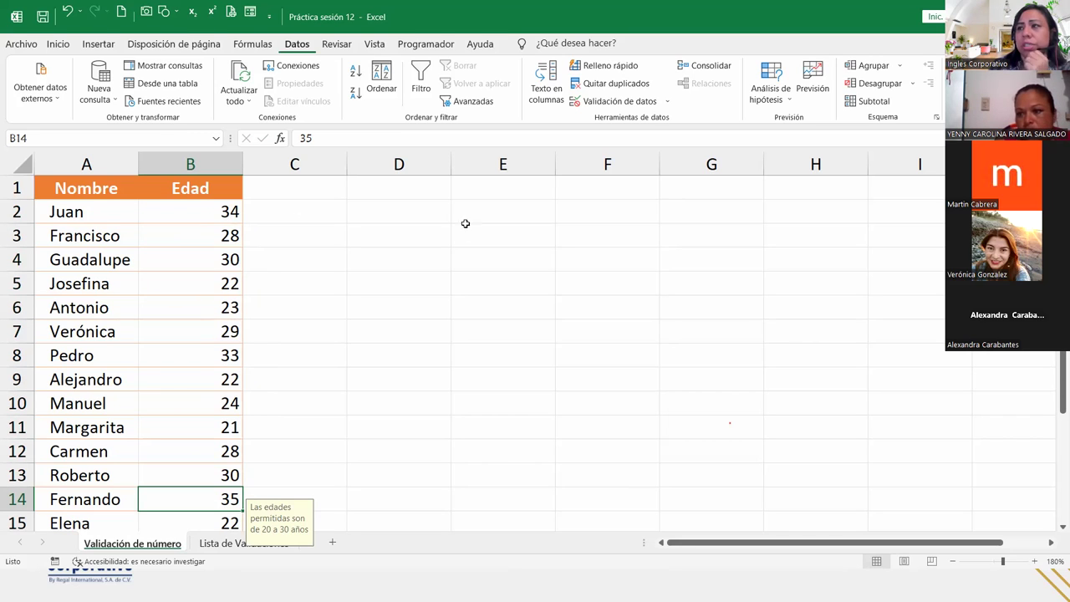
- Select Juan's age in B2 and show the Validación de datos dropdown options
scroll(199, 339, "down", 2)
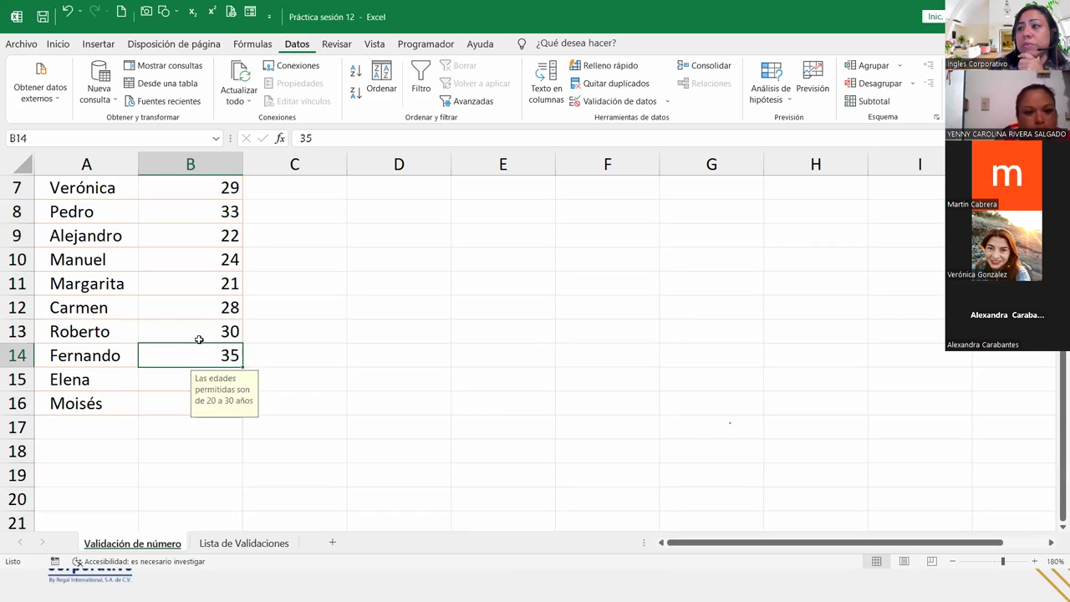
scroll(208, 326, "up", 2)
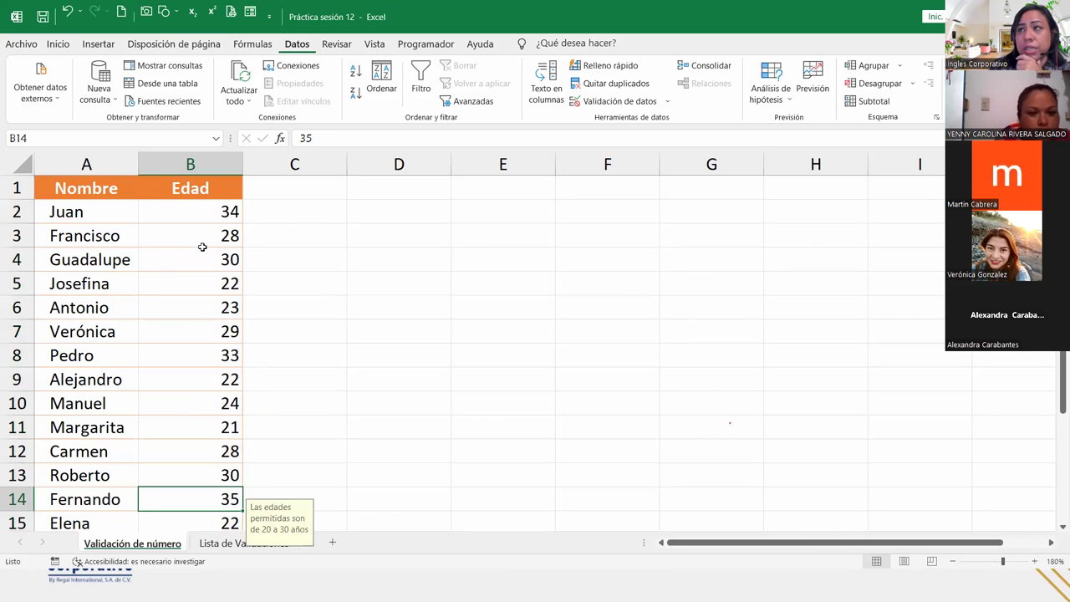
left_click(211, 211)
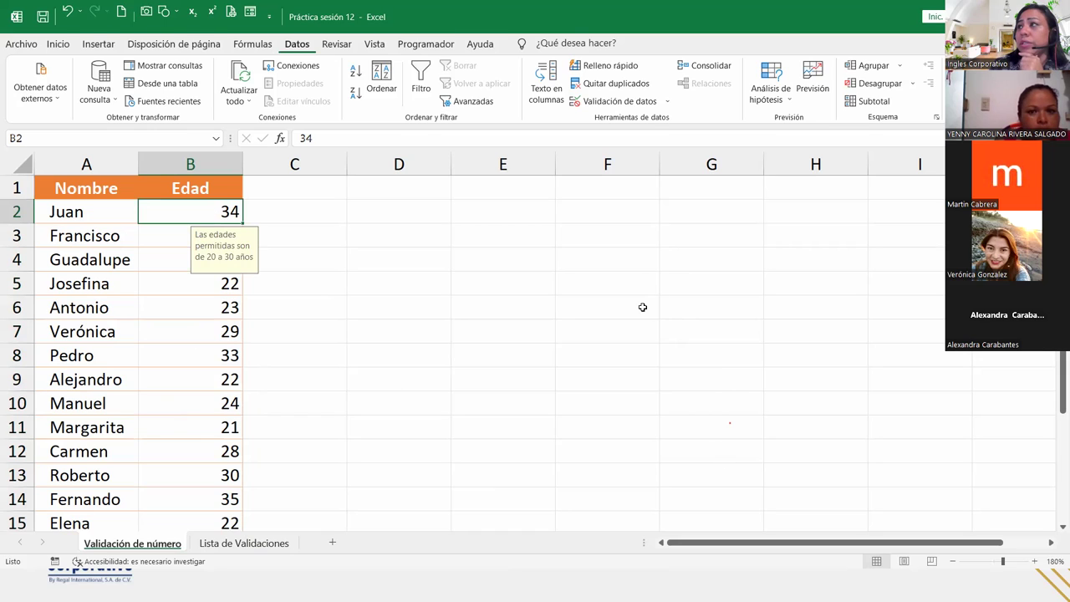
left_click(668, 102)
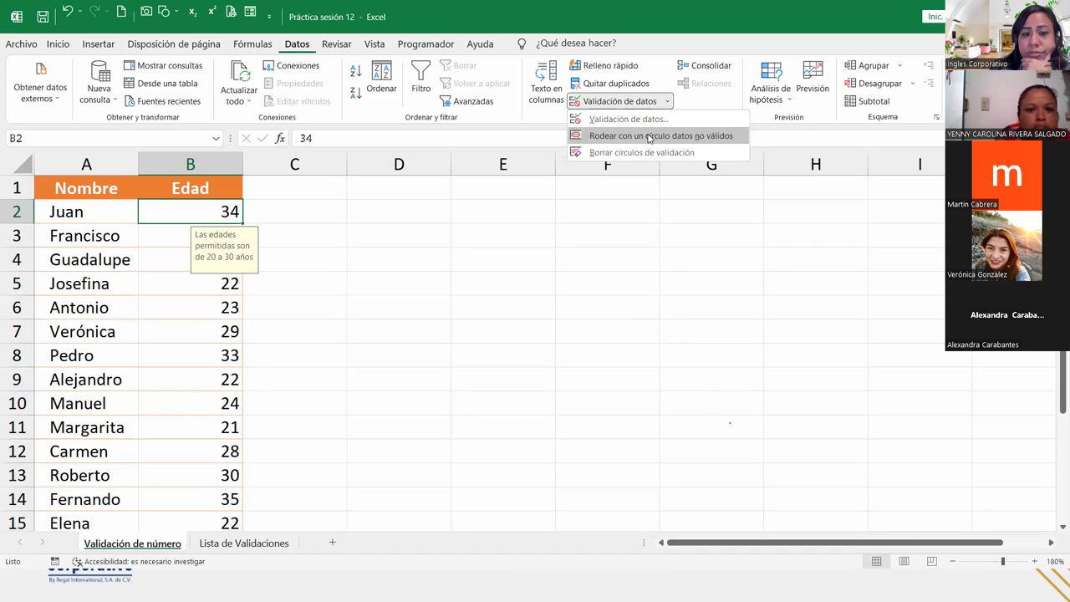
- Circle invalid data so the ages 34, 33 and 35 get red circles
left_click(650, 137)
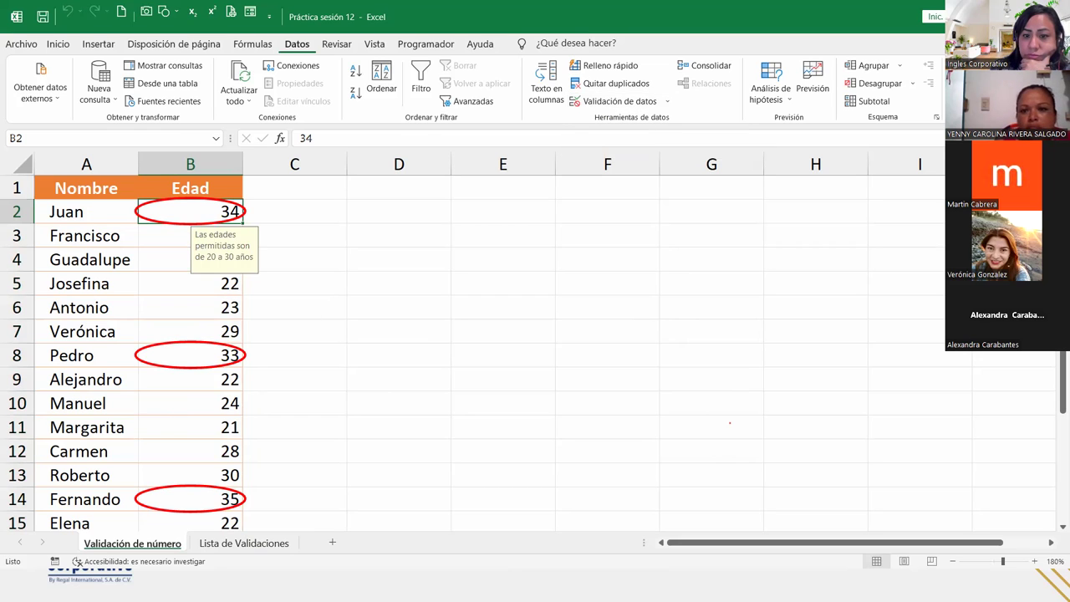
key("alt+Tab")
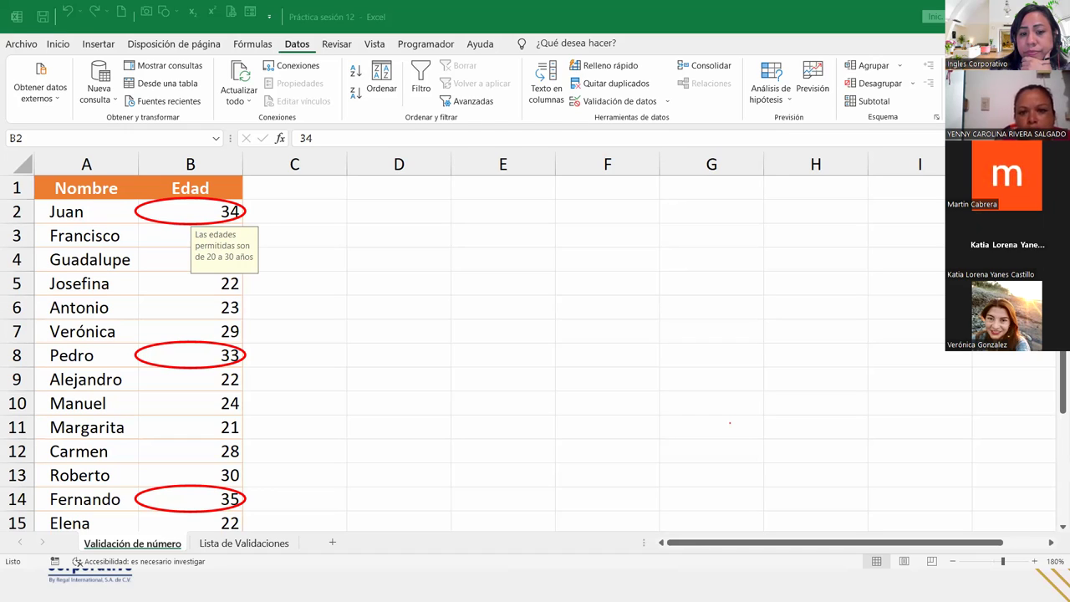
left_click(643, 101)
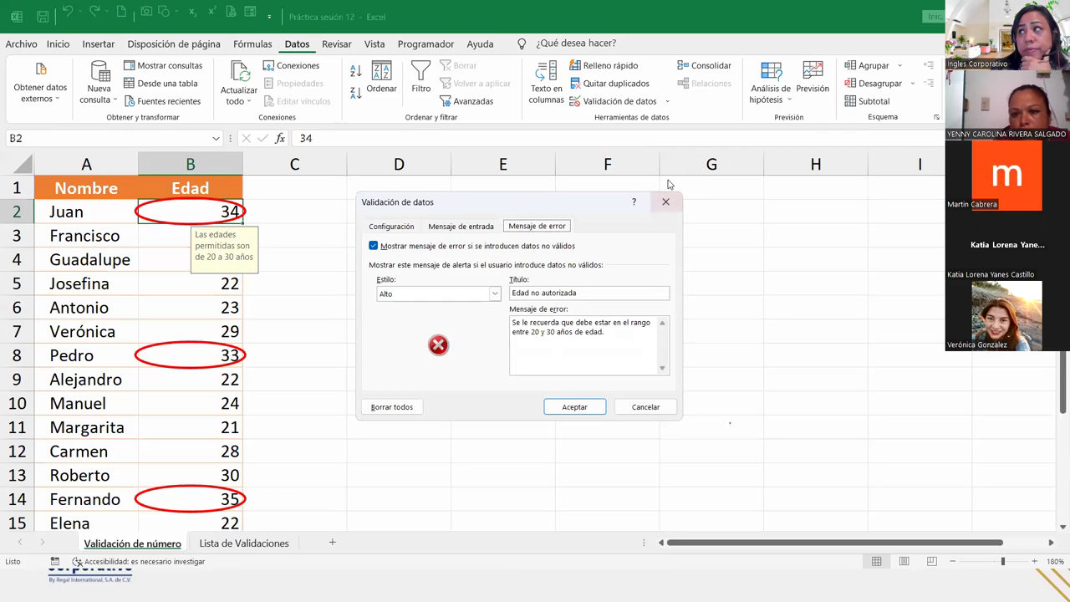
left_click(659, 206)
left_click(667, 101)
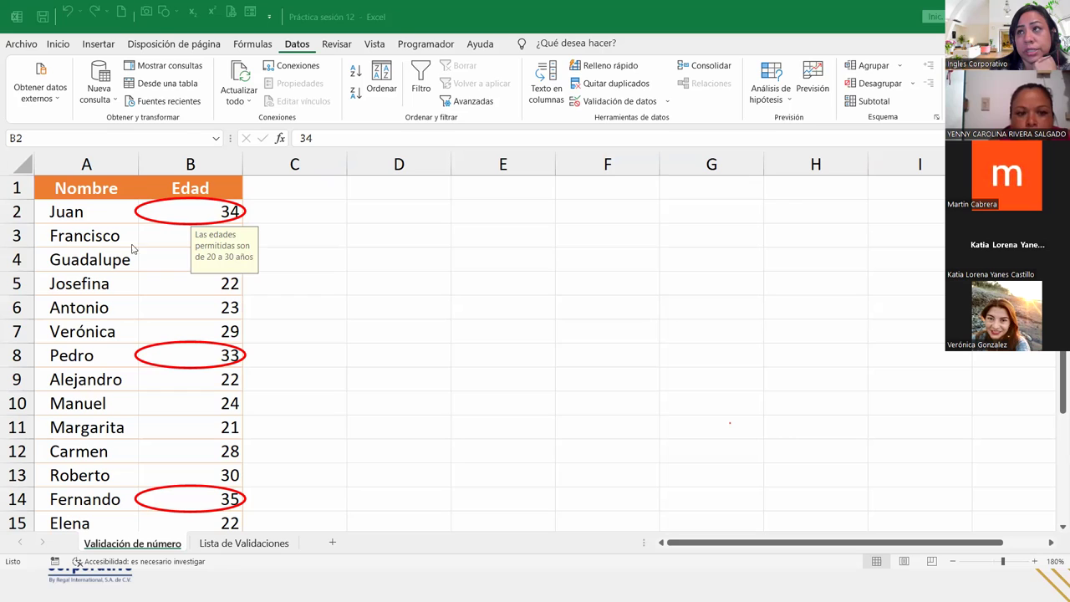
- Adjust the zoom to show the Edad list through row 16, revealing 50 circled
left_click(149, 238)
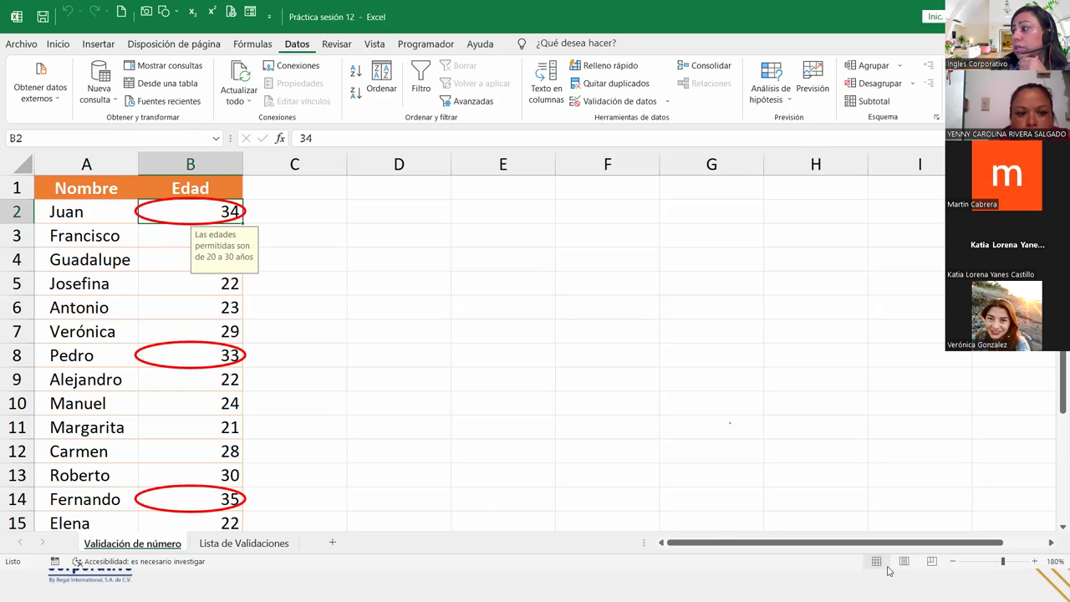
left_click_drag(961, 565, 991, 562)
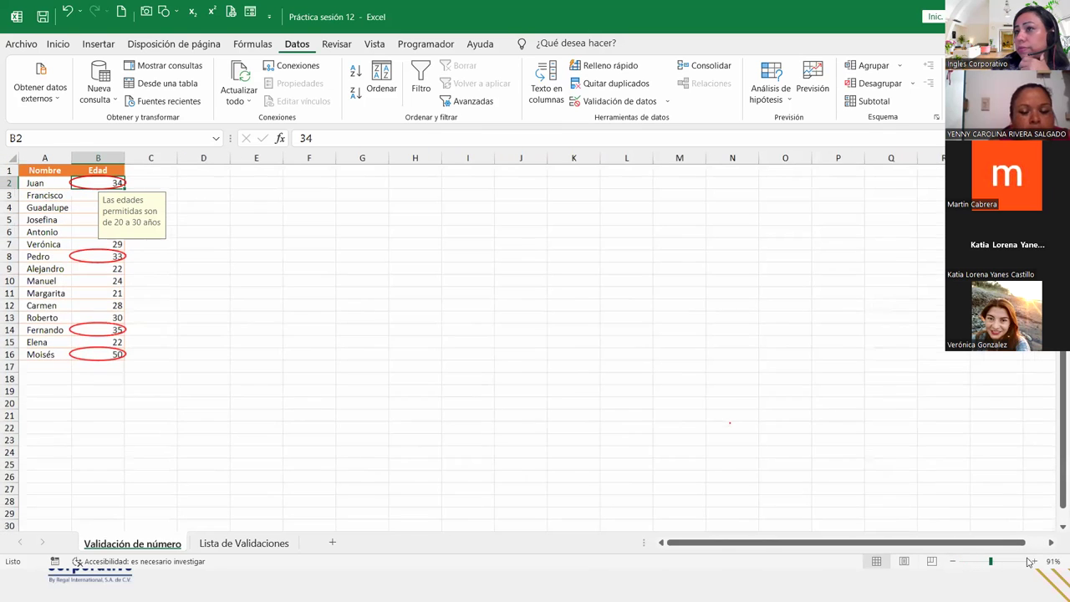
left_click(1036, 562)
left_click(1036, 562)
left_click(1036, 562)
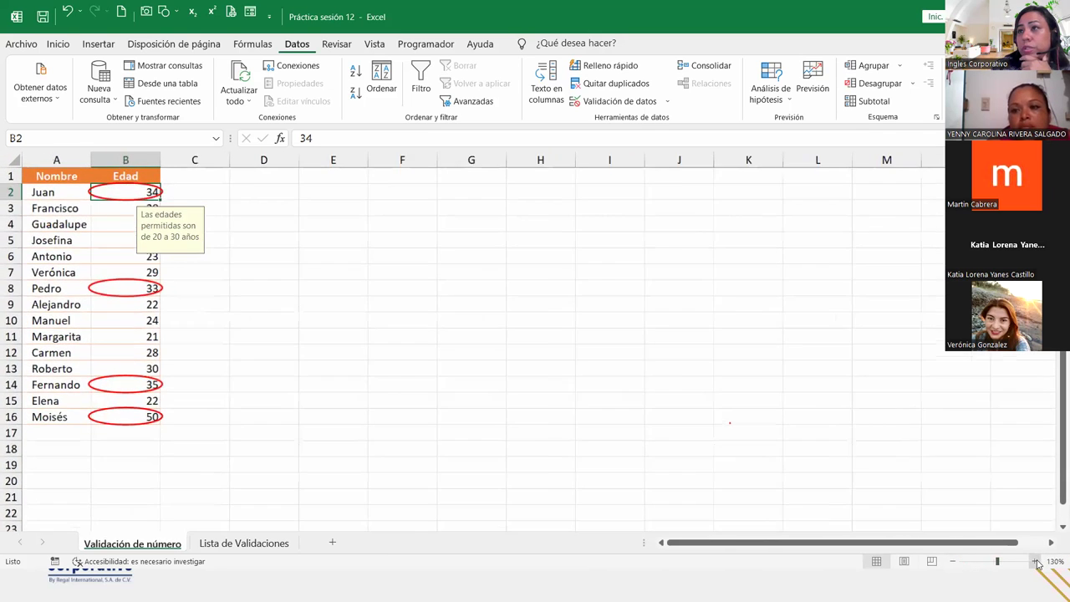
left_click(1036, 562)
left_click(1036, 562)
left_click(1036, 562)
left_click(1037, 562)
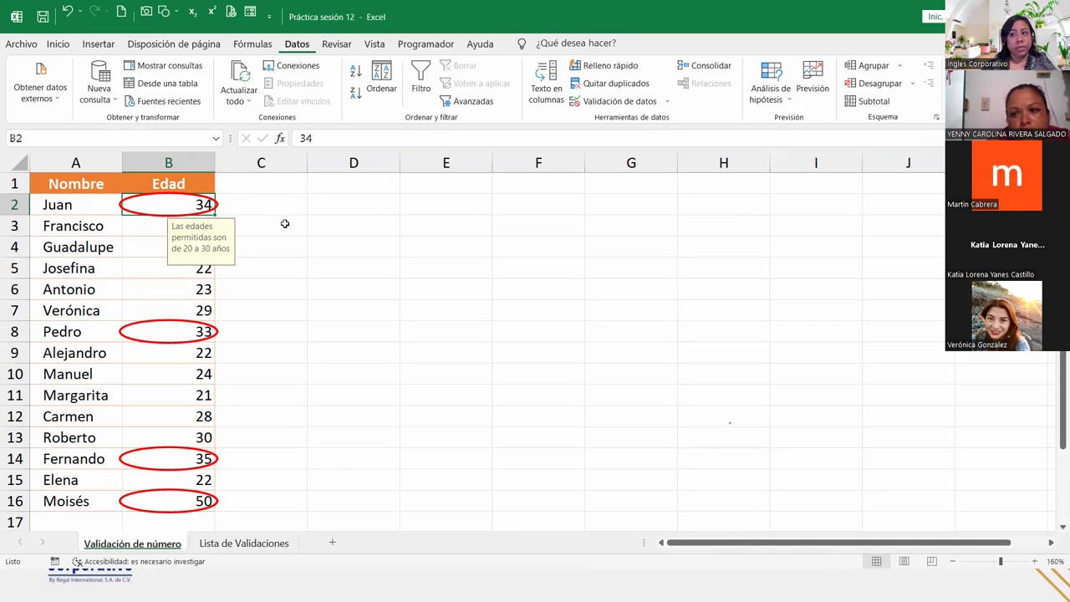
- Change Moisés's age in B16 from 50 to 30, removing its red circle
left_click(152, 501)
type("30")
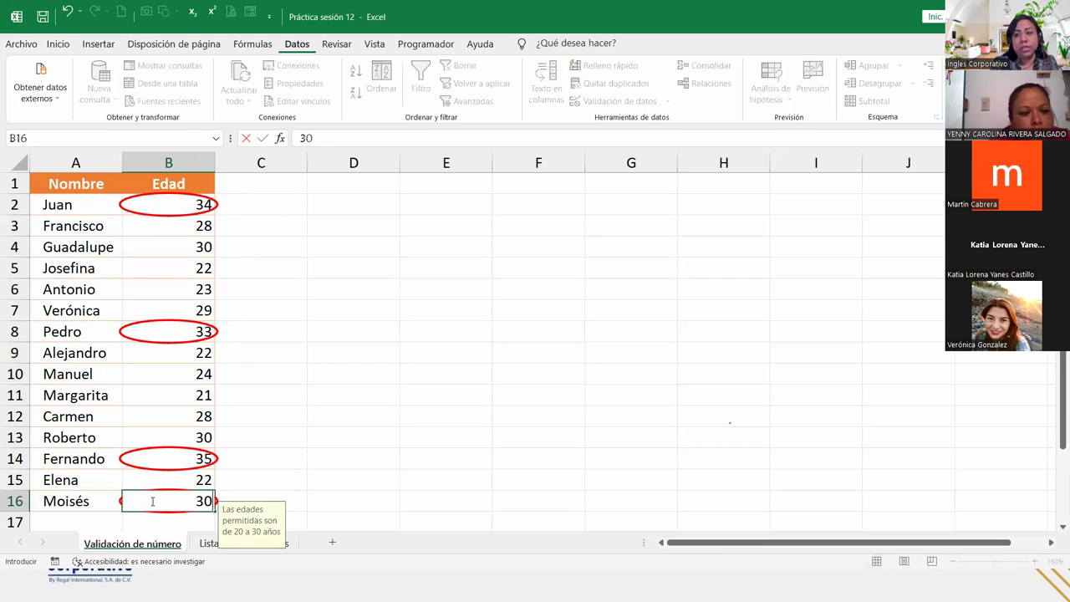
key("Return")
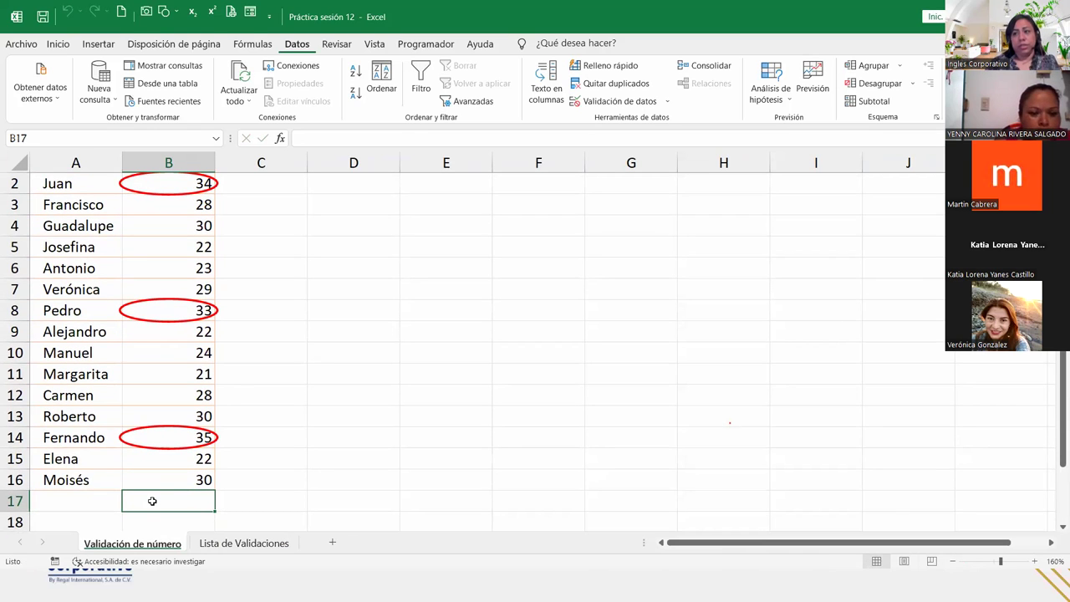
left_click(158, 480)
scroll(300, 480, "up", 1)
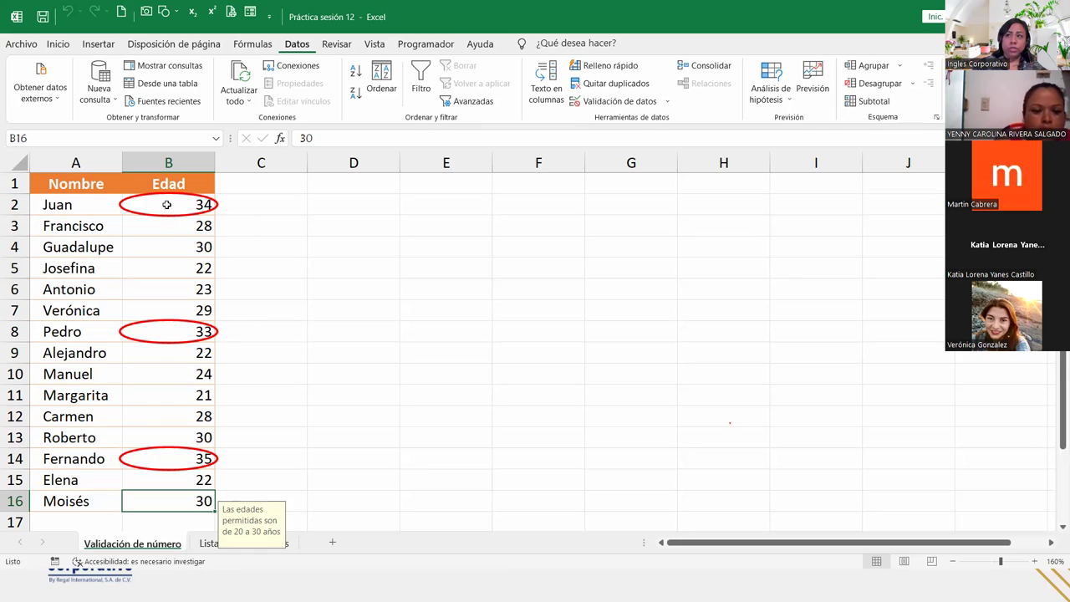
- Test B5 with out-of-range ages 6 and 87643, then cancel so it keeps 22
left_click(167, 205)
left_click(164, 263)
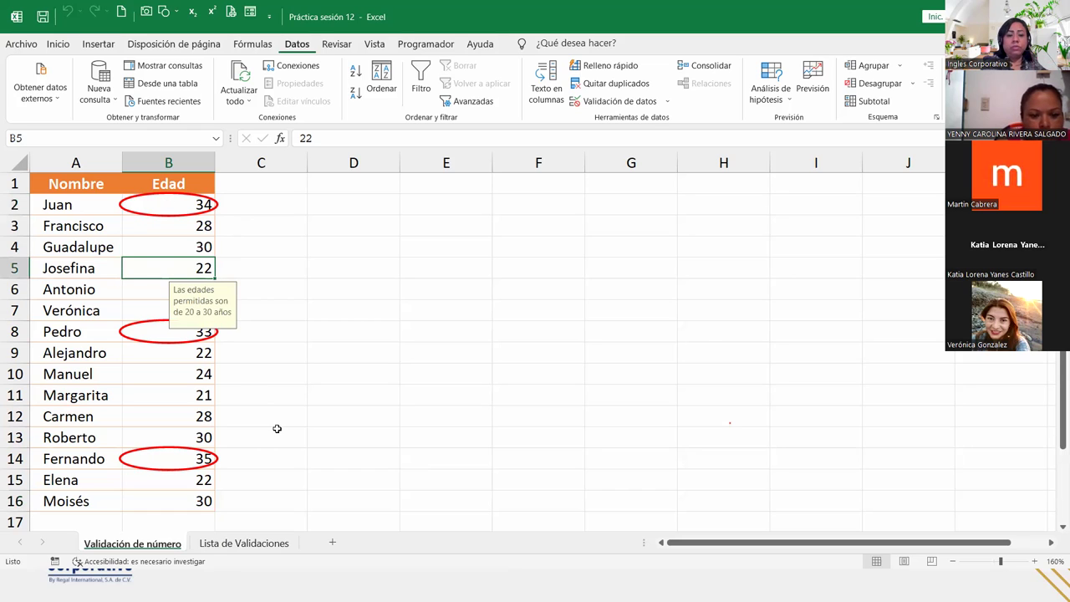
type("6")
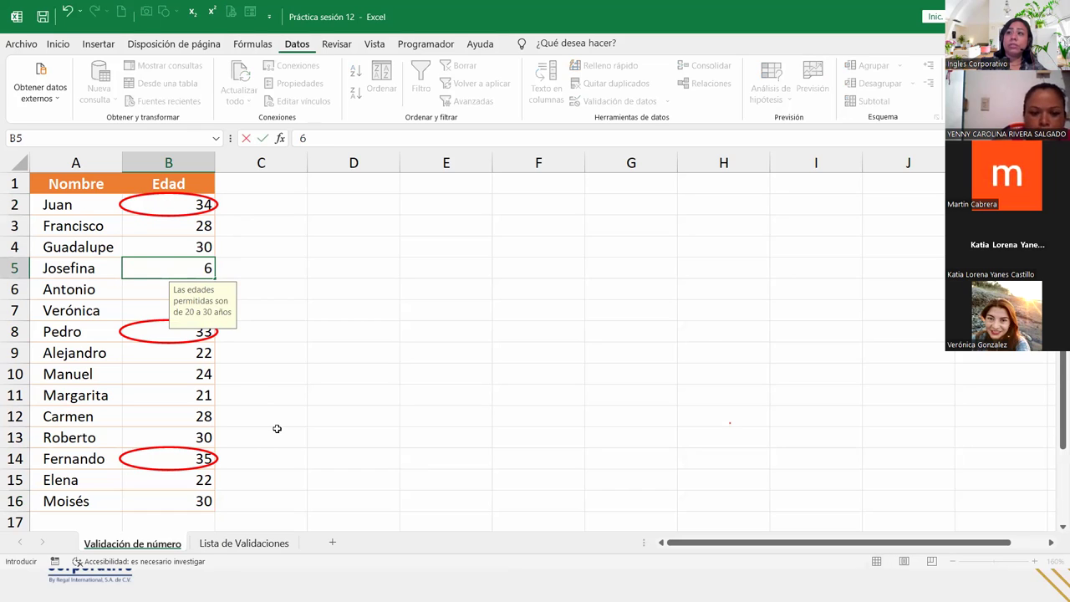
key("Return")
key("Return")
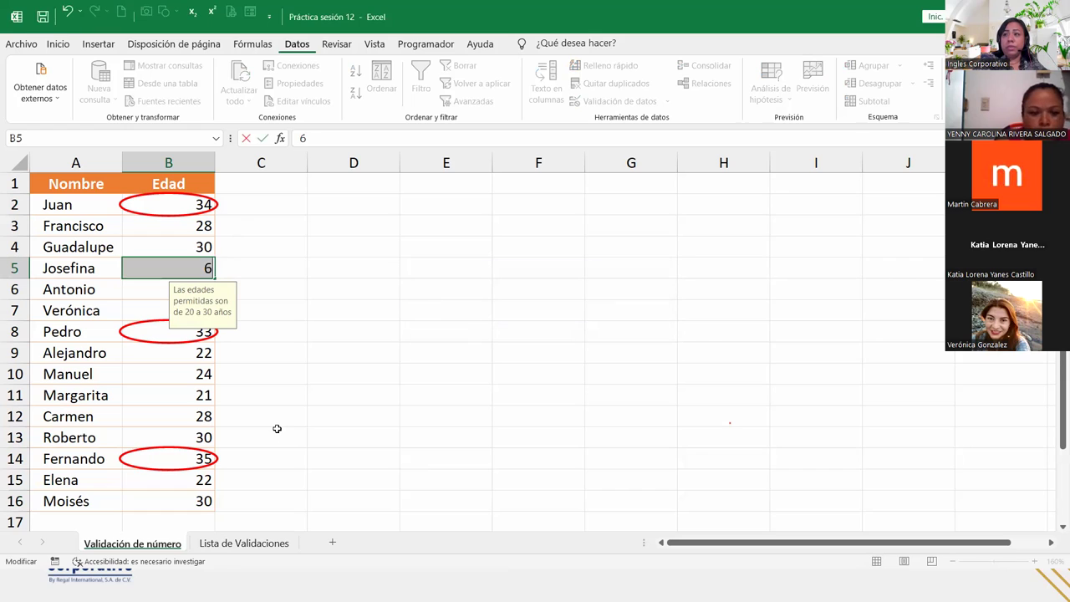
type("87643")
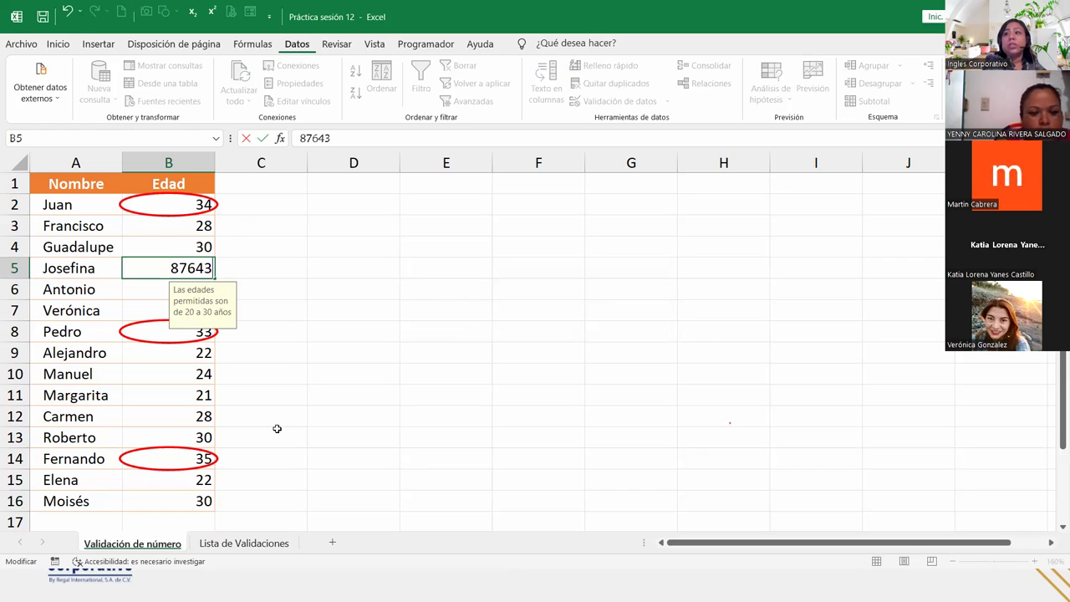
key("Return")
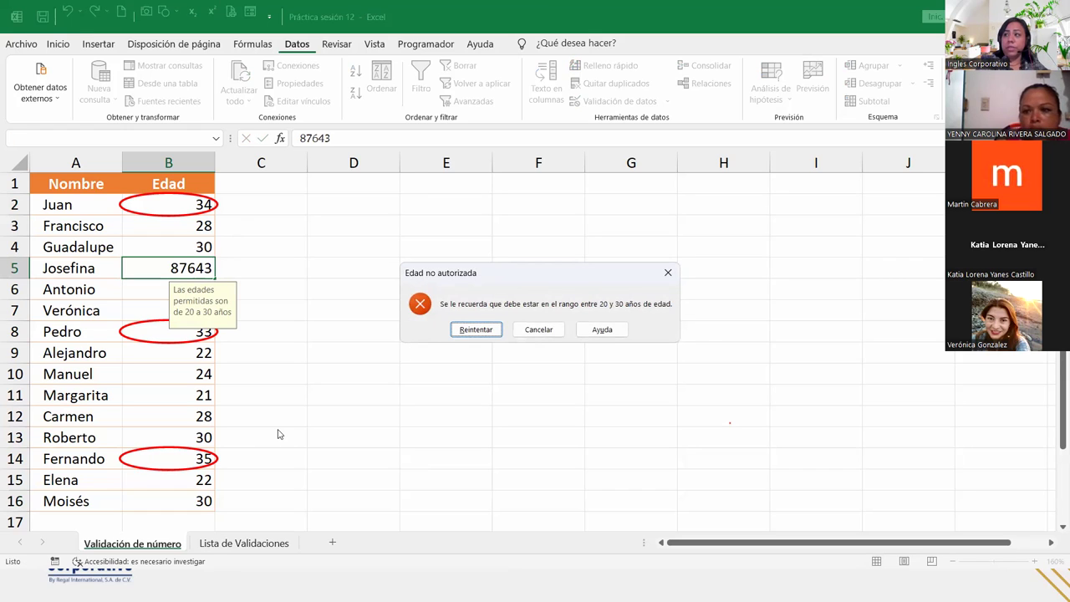
key("Return")
key("Escape")
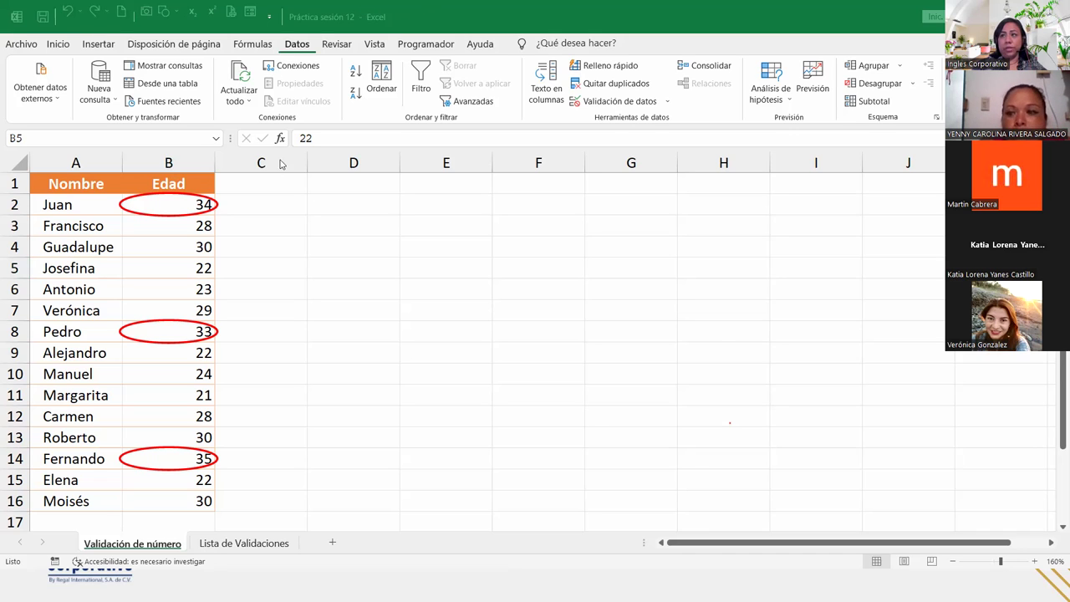
- Enter the header 'Estado Civil' in cell D1
left_click(314, 192)
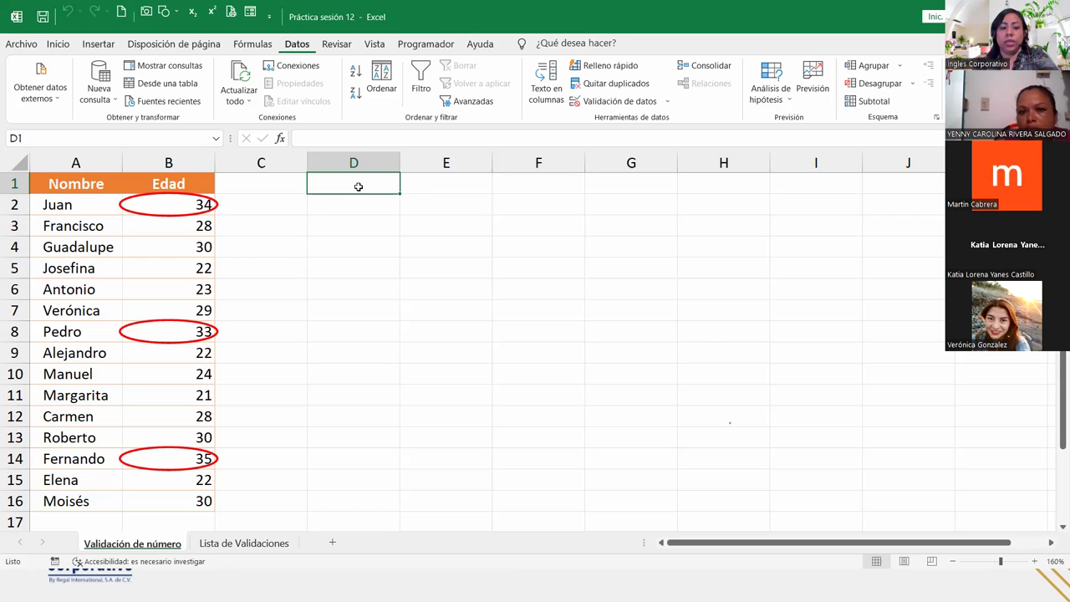
type("E")
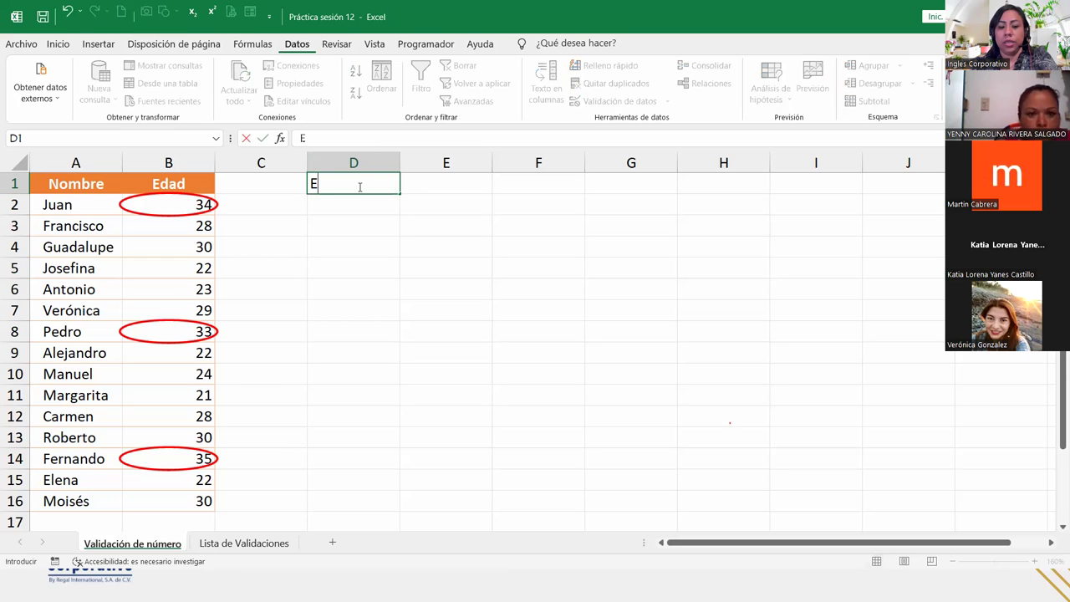
type("stado ")
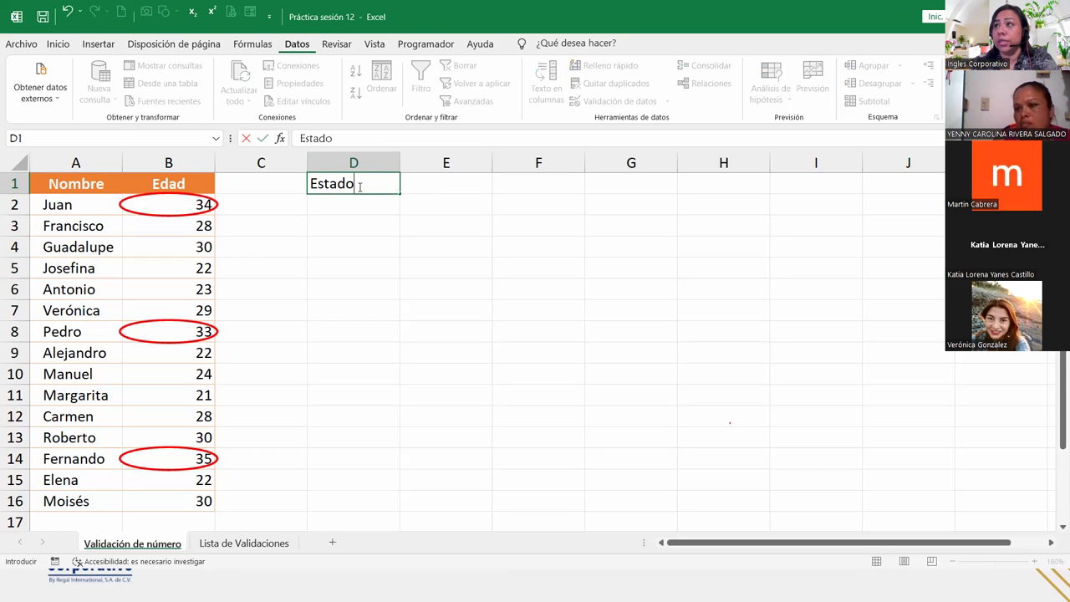
type("Civil")
key("Tab")
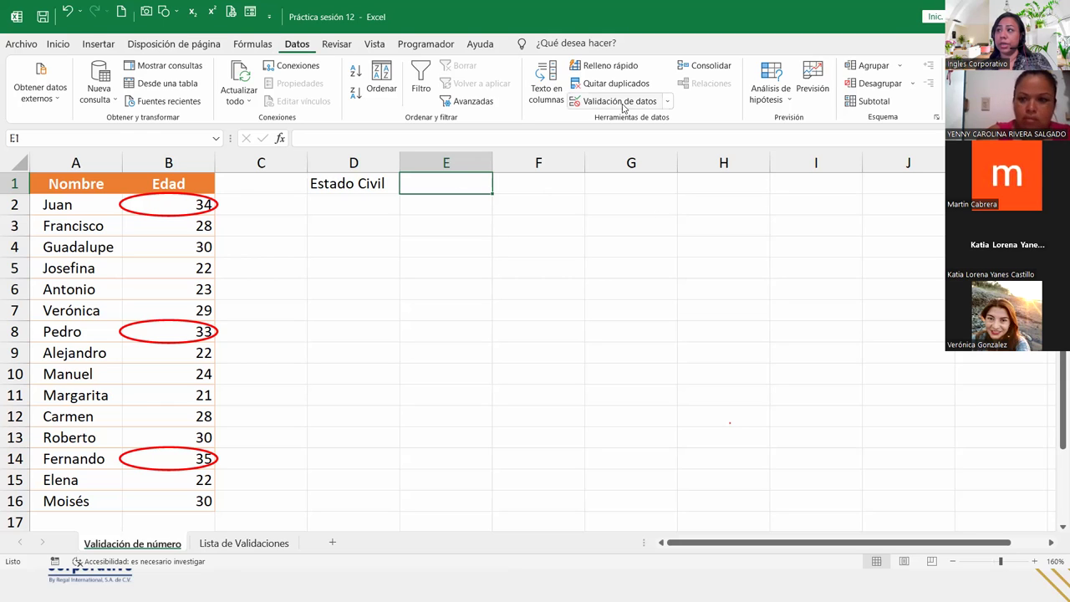
- Give E1 a Lista validation rule with source Soltero;Casado;Viudo
left_click(650, 102)
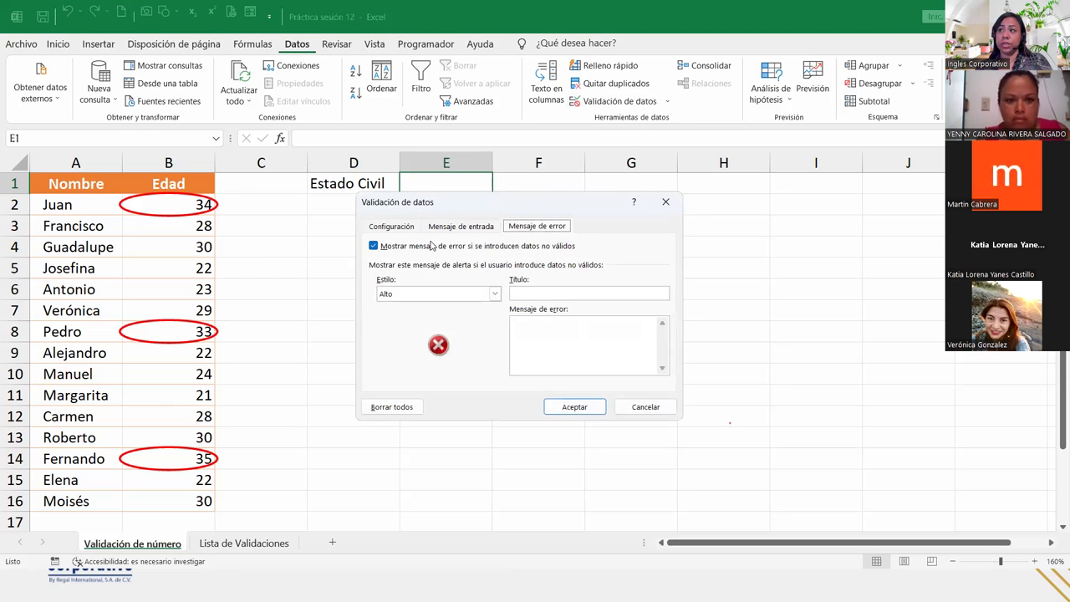
left_click(393, 229)
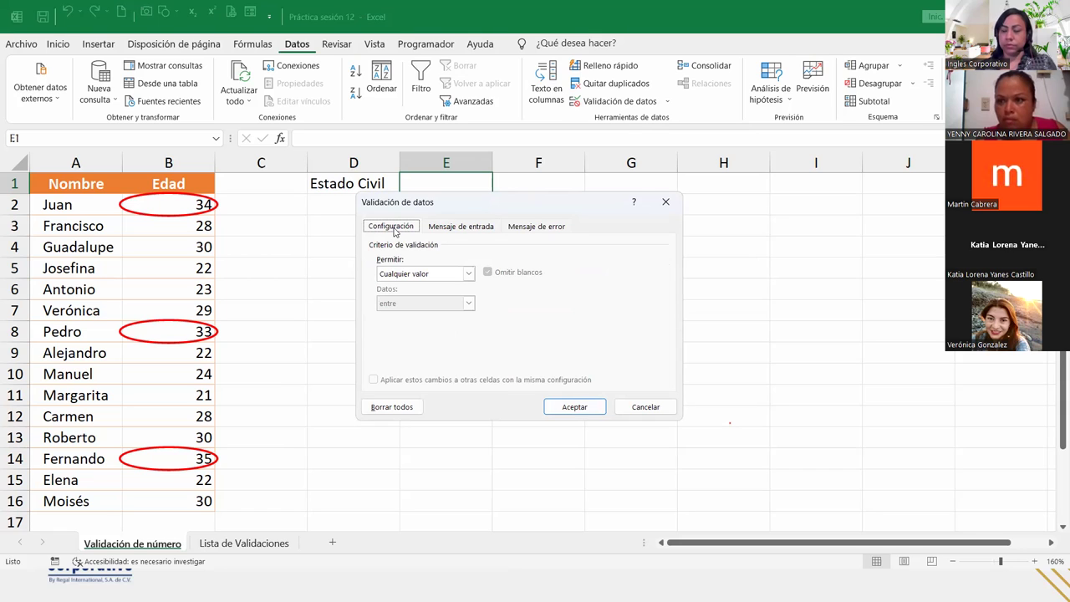
left_click(464, 273)
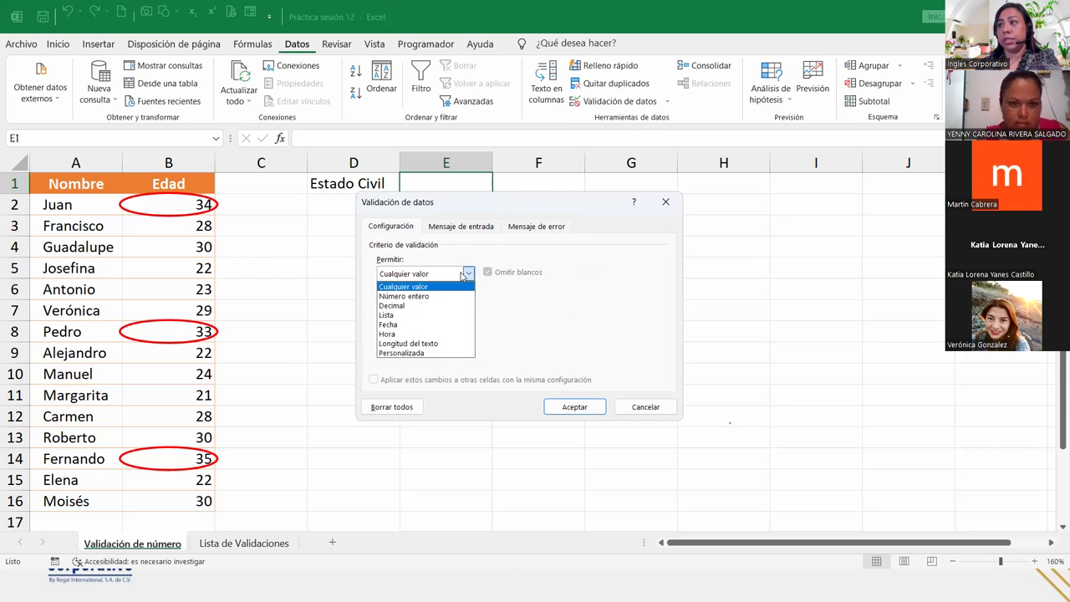
left_click(411, 315)
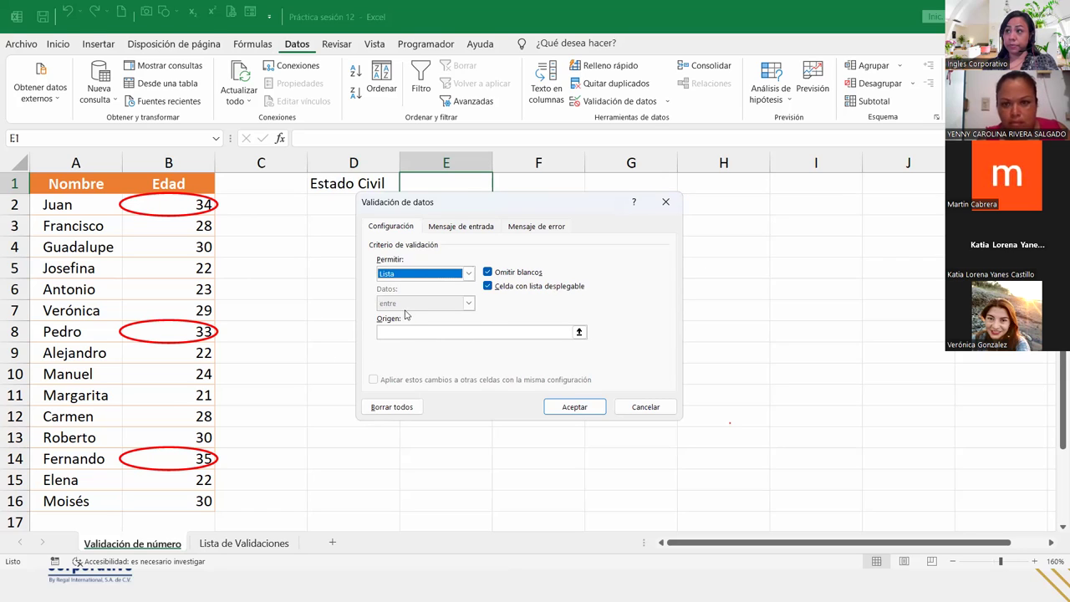
left_click(414, 333)
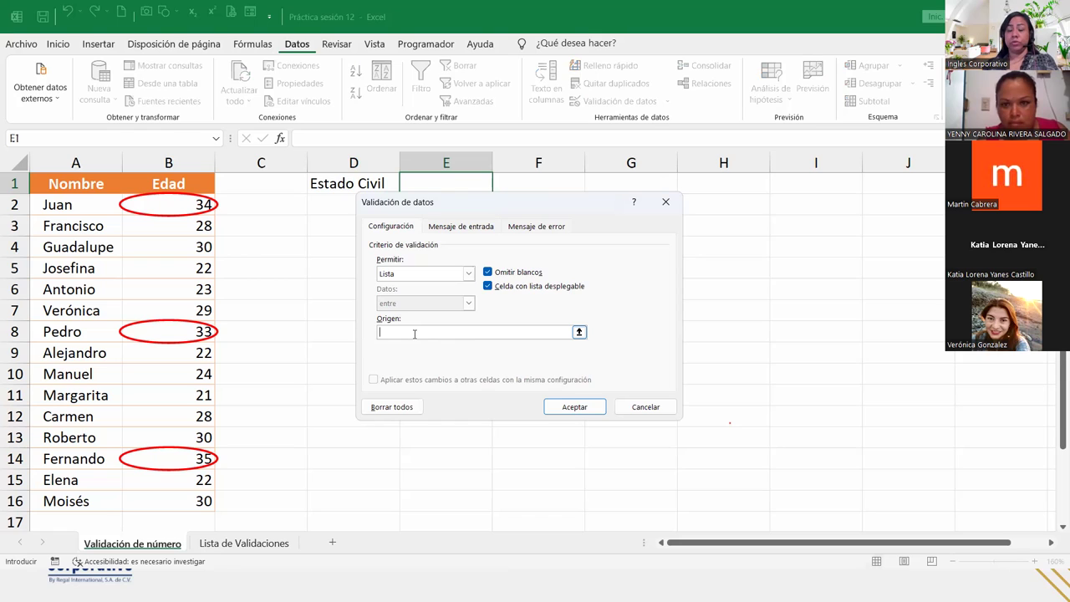
type("Soltero;")
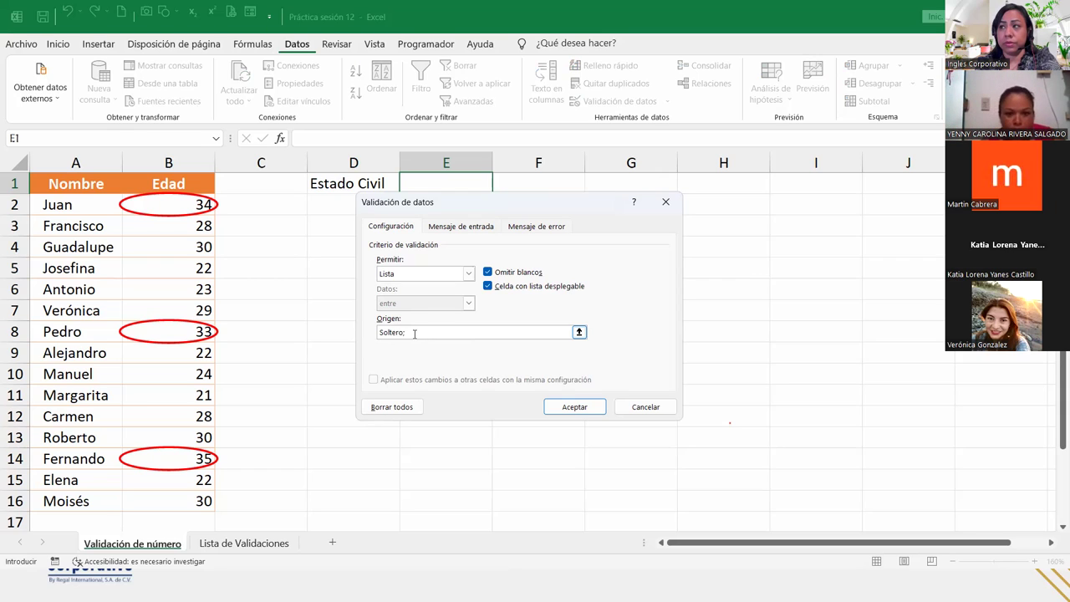
type("Casado")
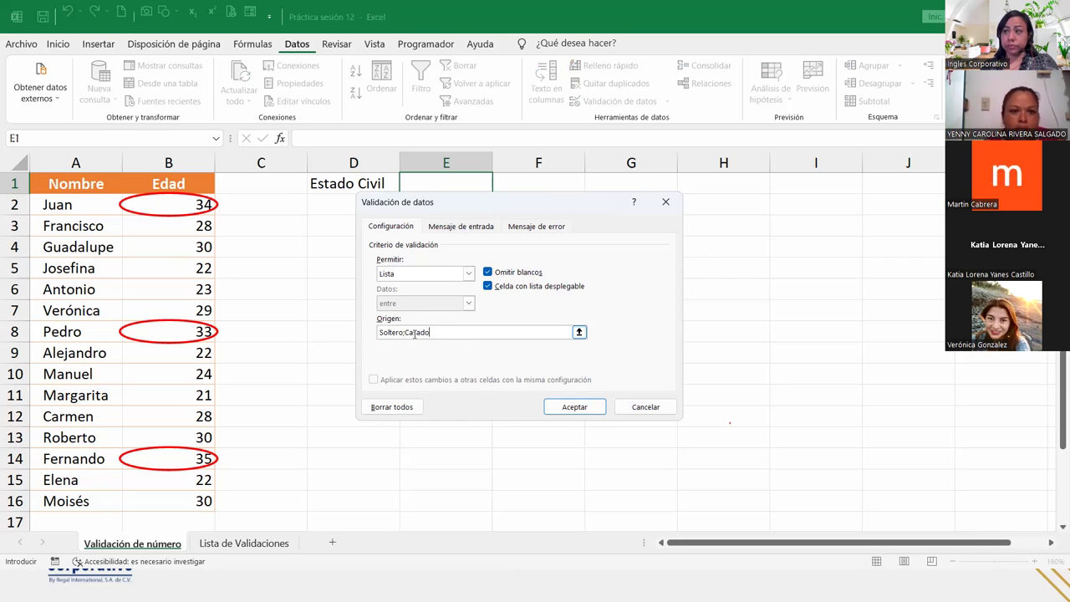
type(";Viudo")
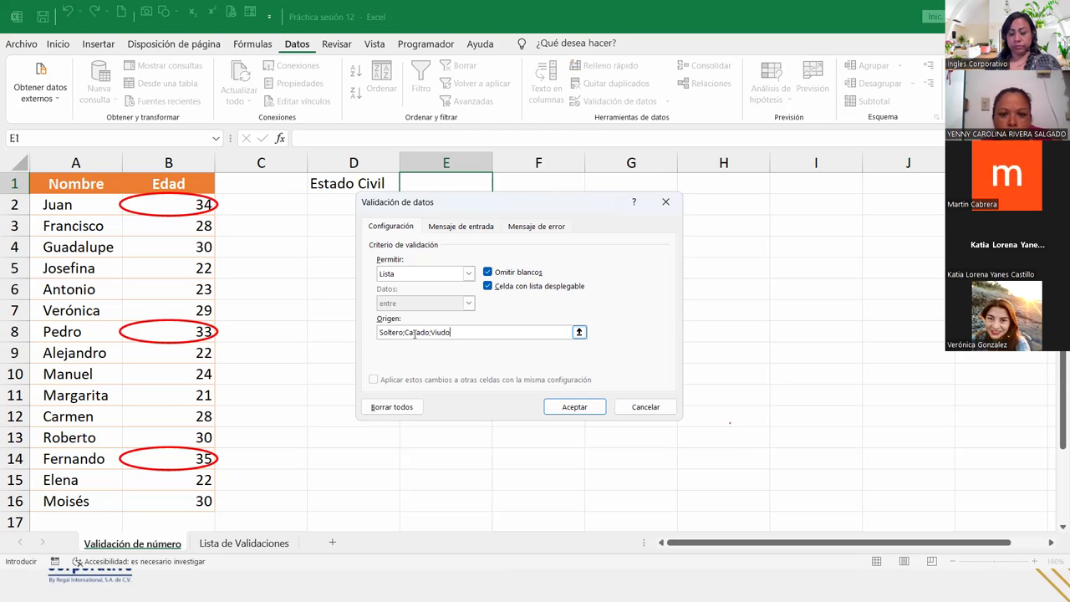
left_click(574, 407)
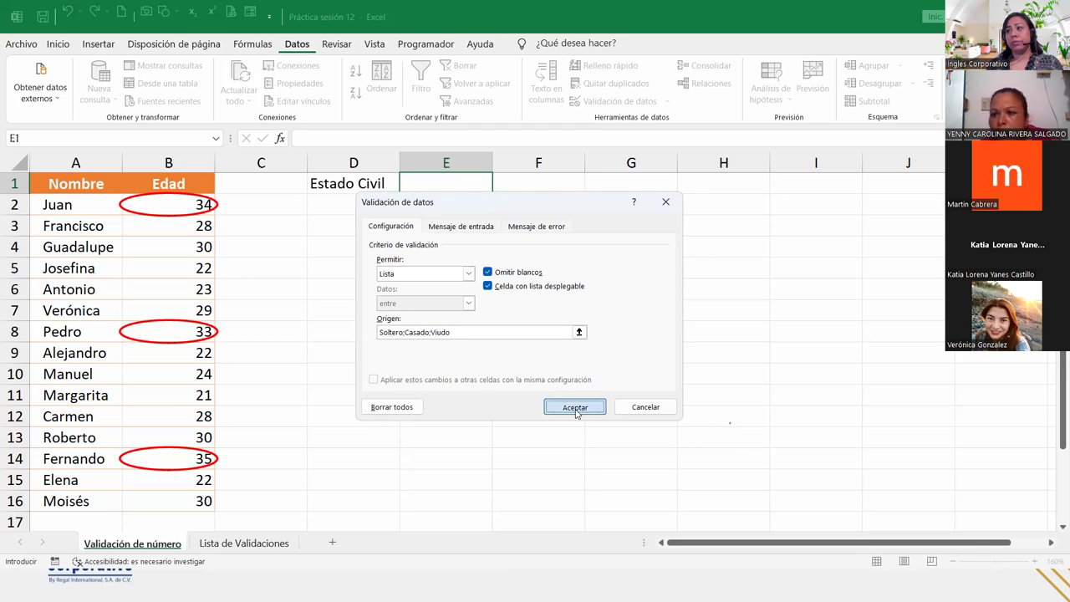
- Check E1's dropdown options, then reopen its validation settings to review the list source
left_click(499, 187)
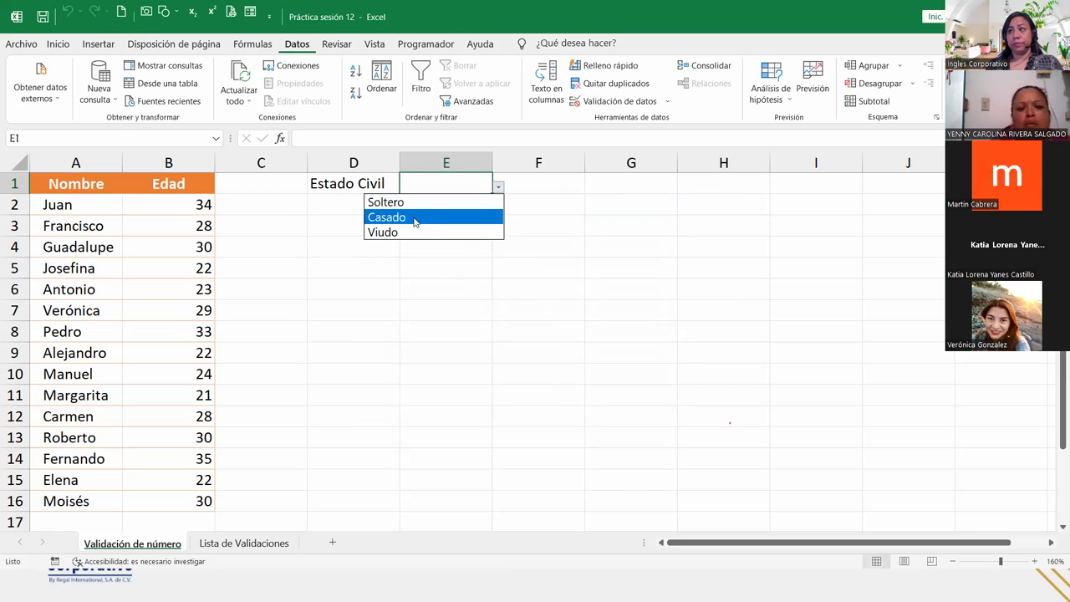
left_click(482, 186)
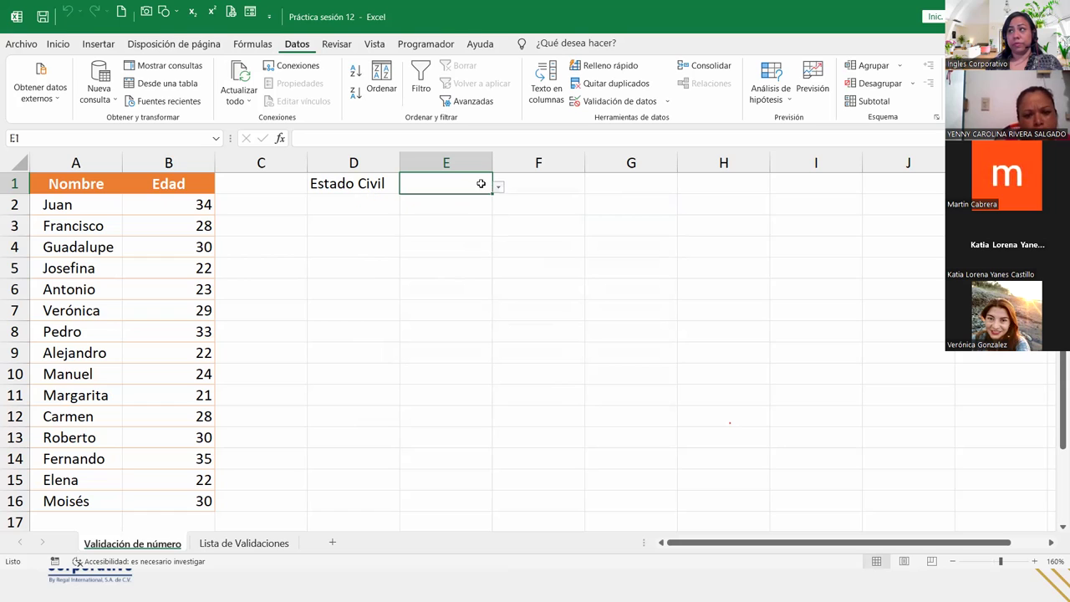
left_click(604, 102)
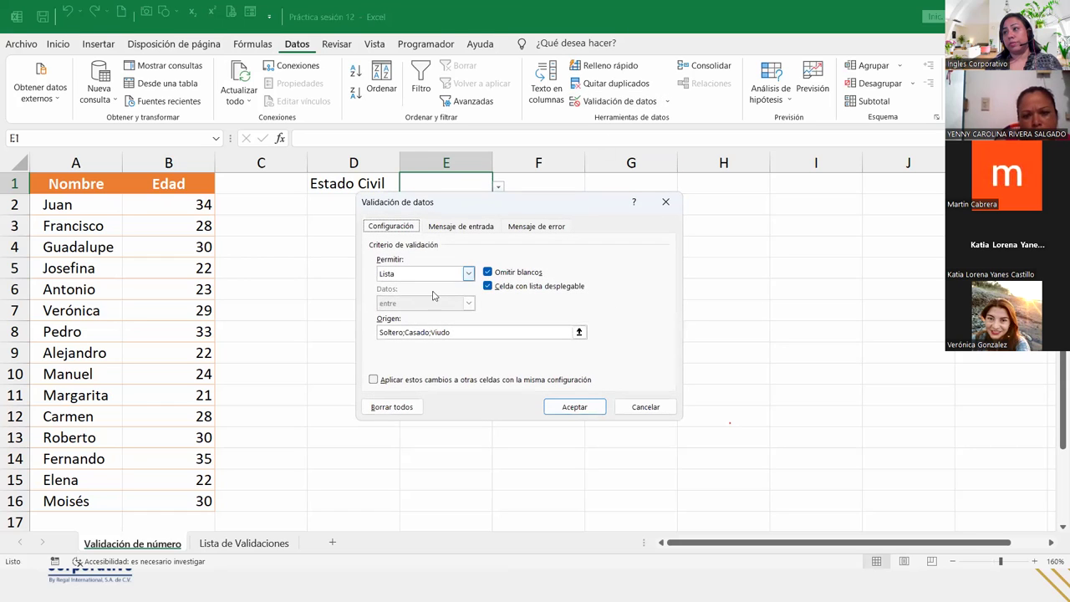
left_click(483, 332)
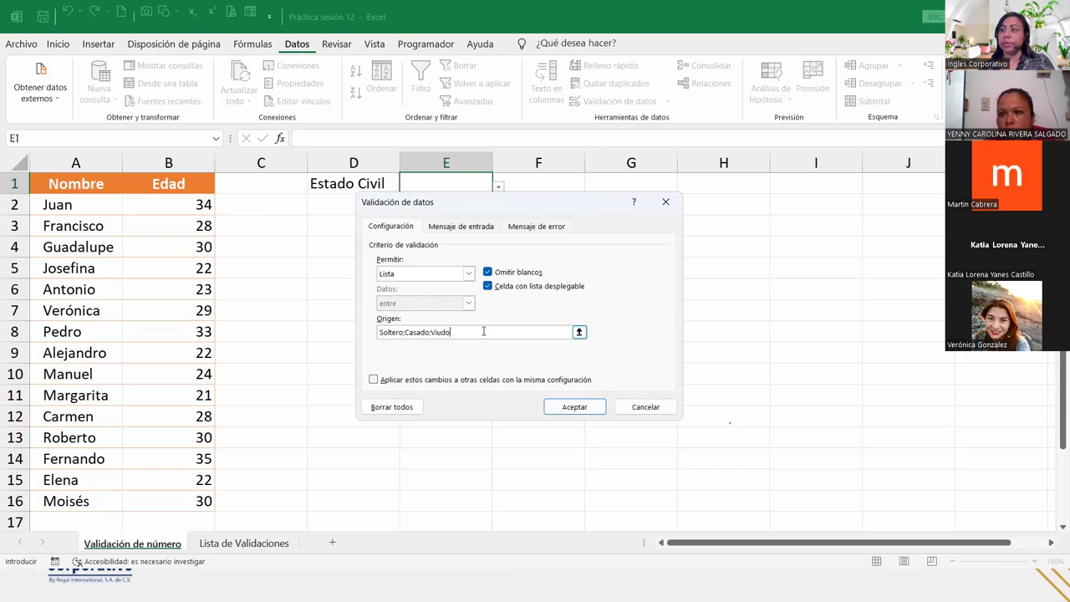
- Leave the Mensaje de entrada empty and go to the Mensaje de error options
left_click(453, 228)
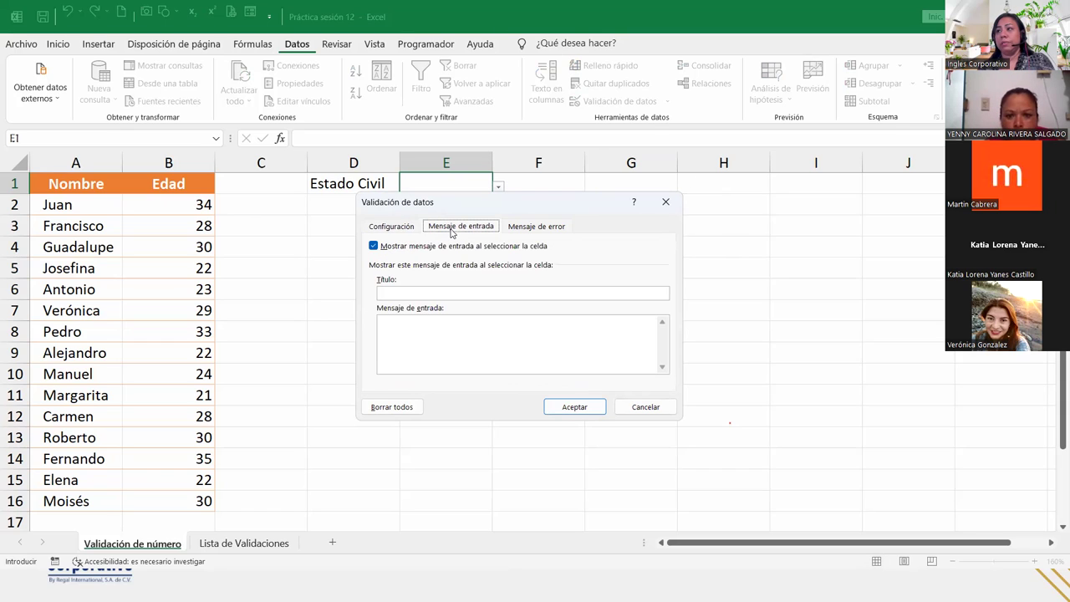
left_click(416, 322)
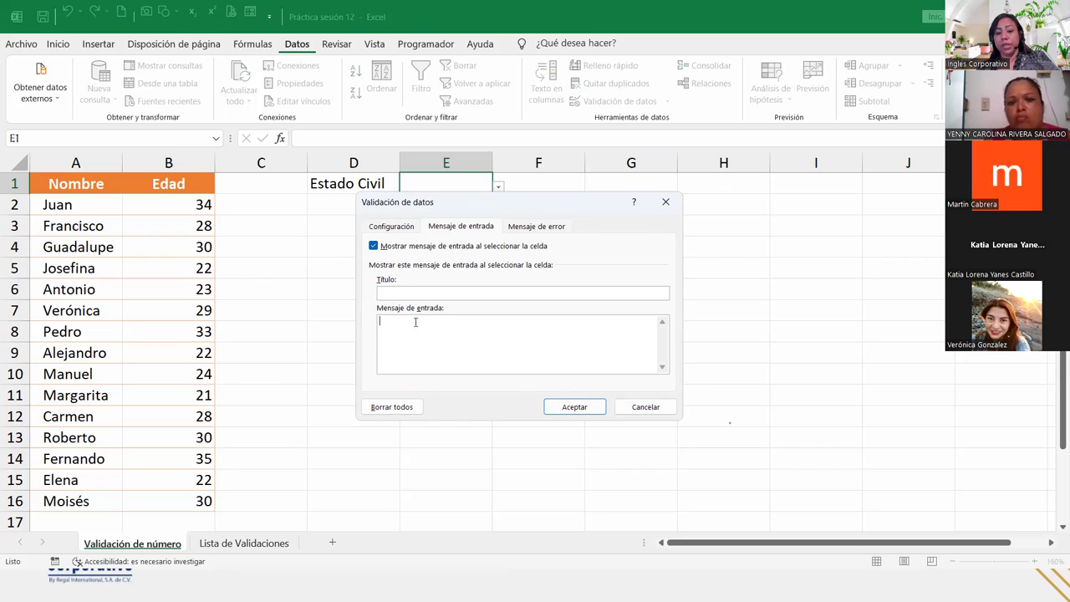
type("Se")
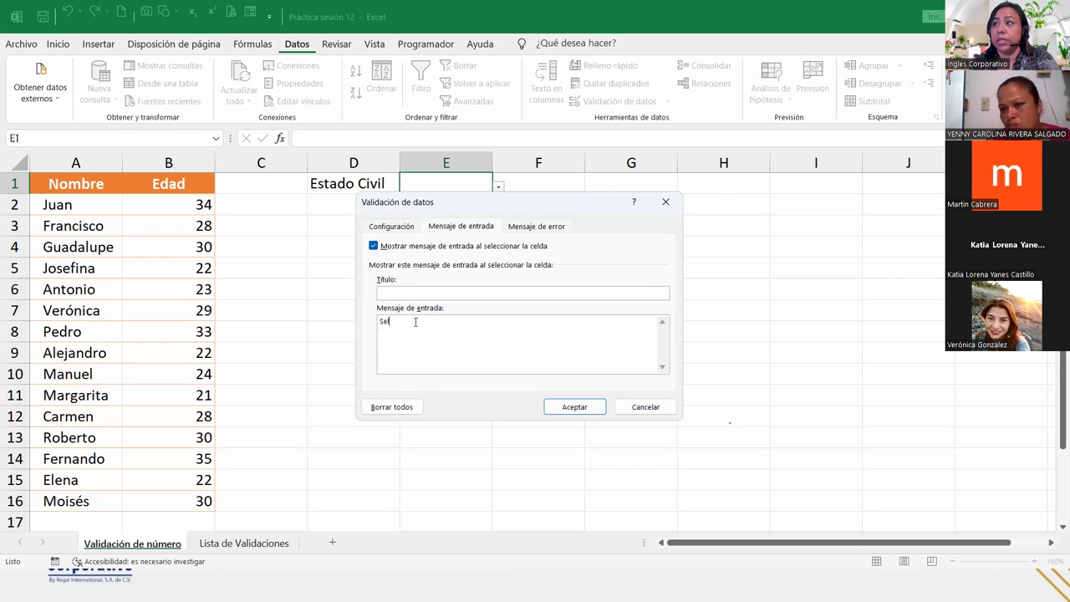
type("l")
key("BackSpace")
key("BackSpace")
key("BackSpace")
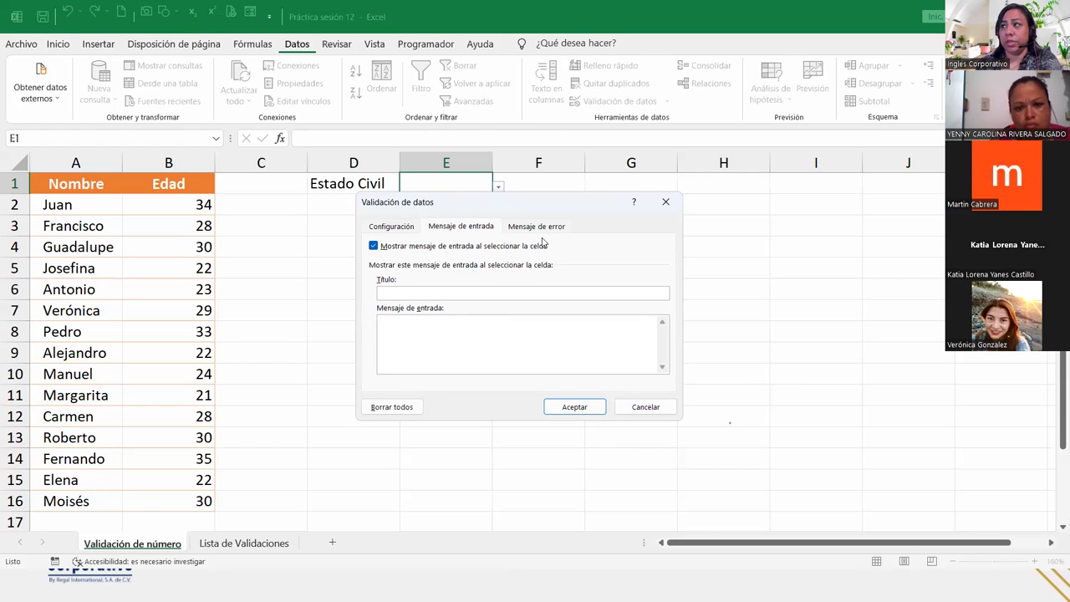
left_click(545, 228)
- Set the error alert title 'Dato Incorrecto' and message 'Seleccione un dato de la lista desplegable'
left_click(557, 290)
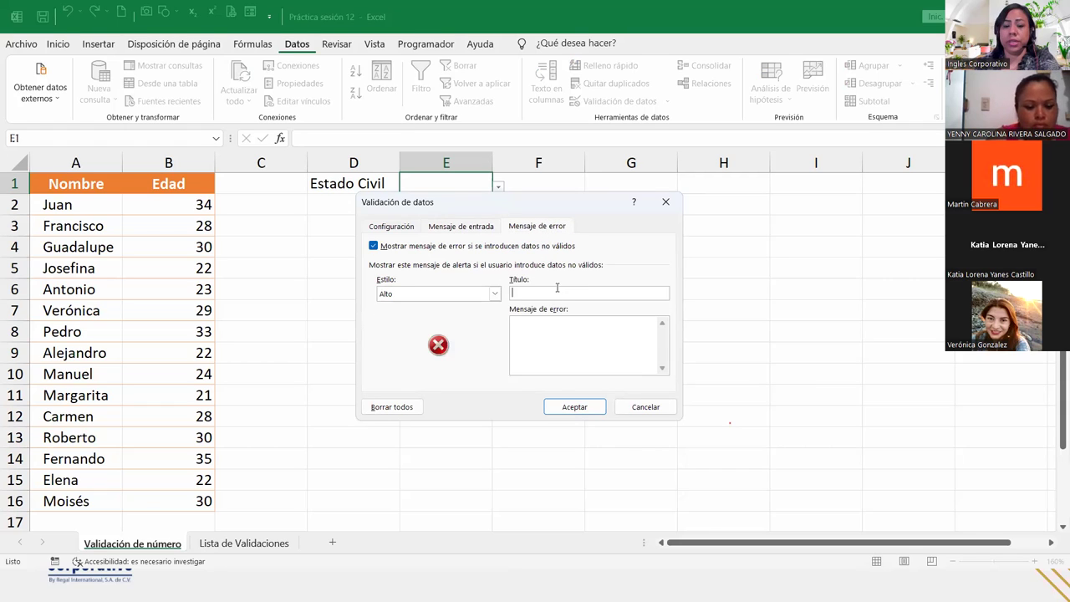
type("Dato Incorrecto")
key("Tab")
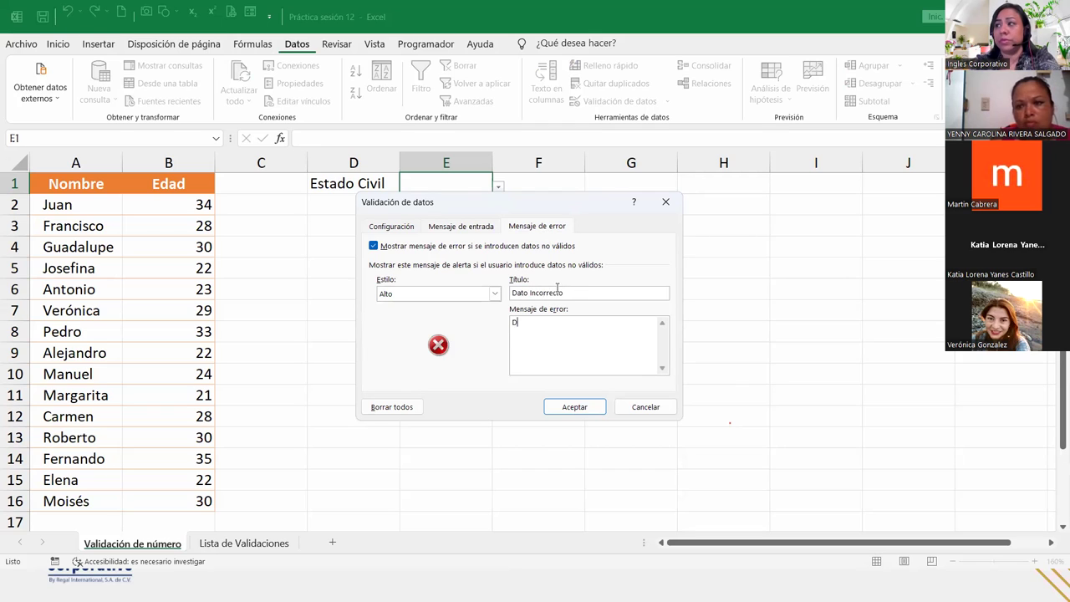
type("Sele")
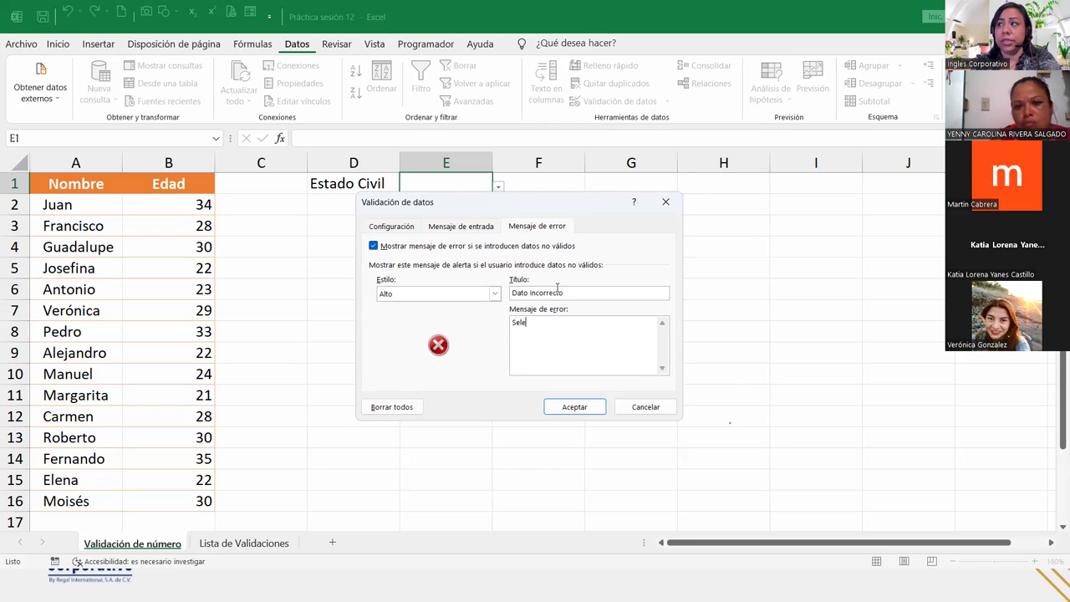
type("ccione un dato de la lista desplegable")
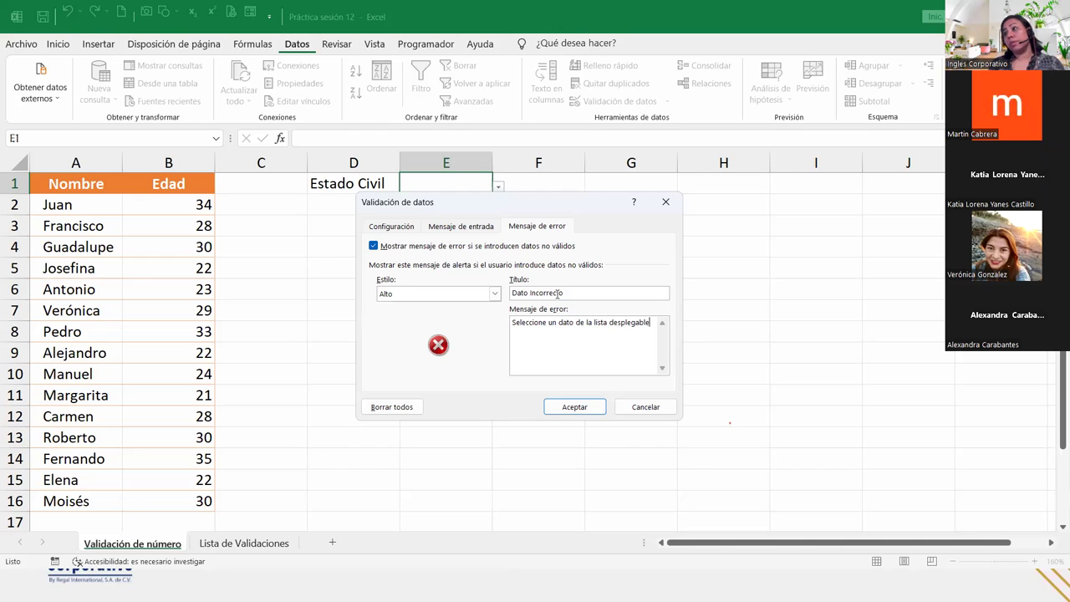
left_click(576, 406)
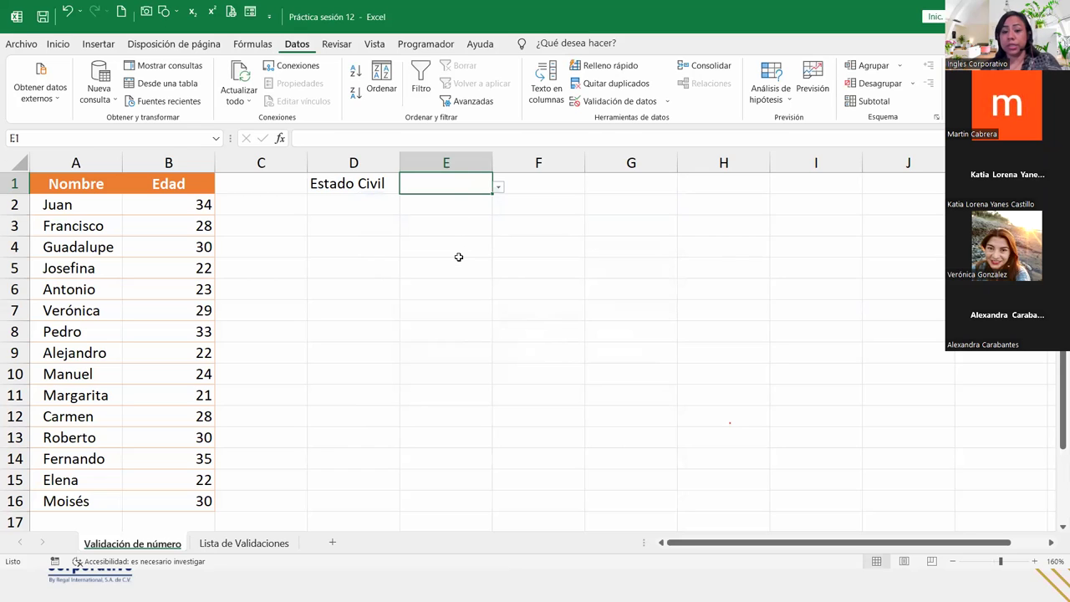
- Test E1 with the invalid entry 'Acompañado', retry after the error, and clear it
type("A")
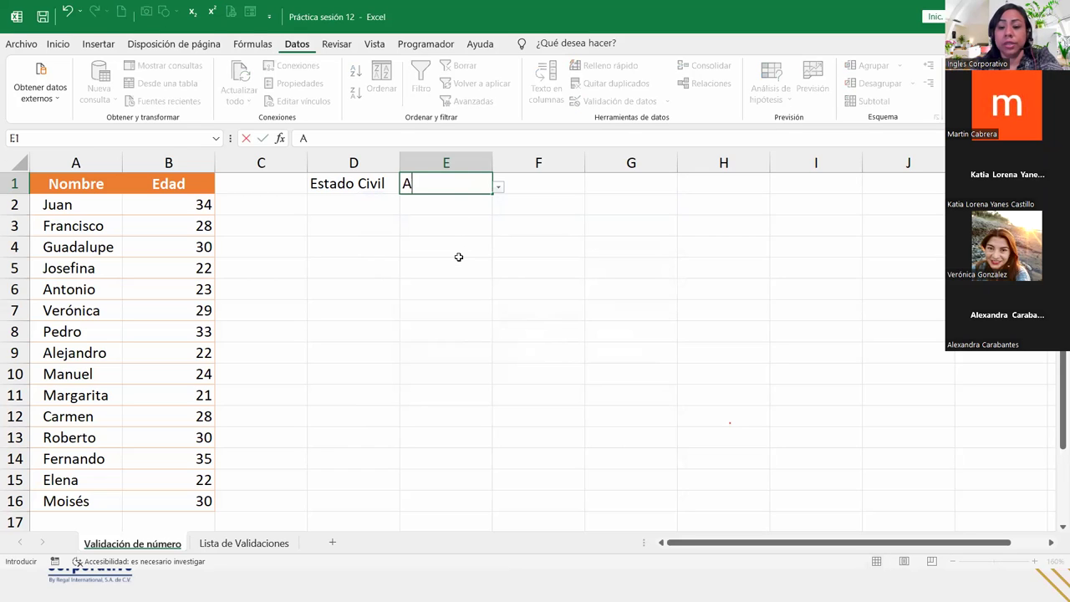
type("compañado")
key("ctrl+Return")
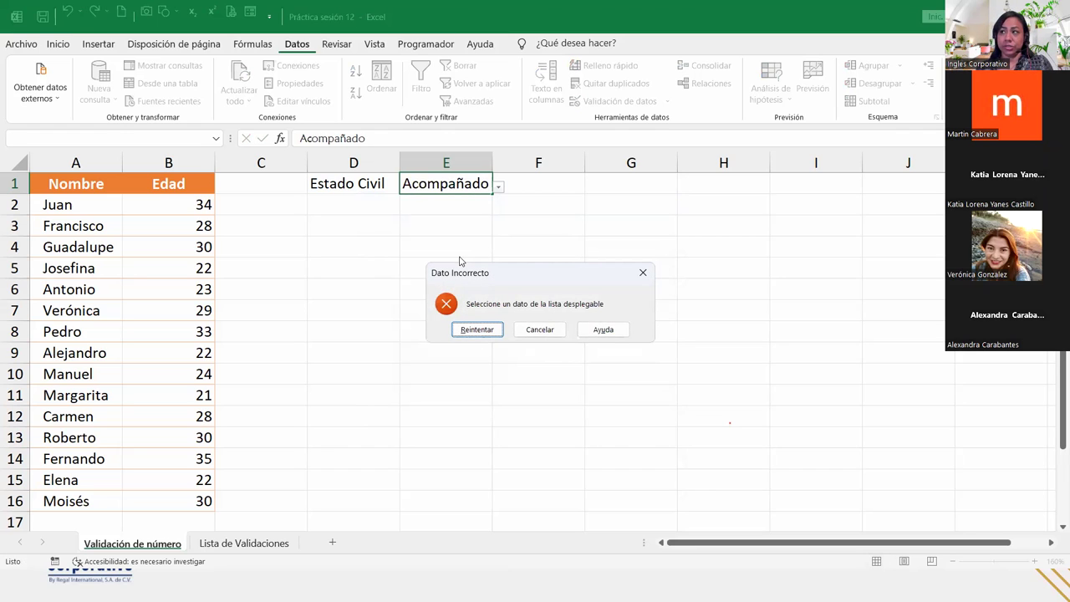
left_click(483, 328)
key("Return")
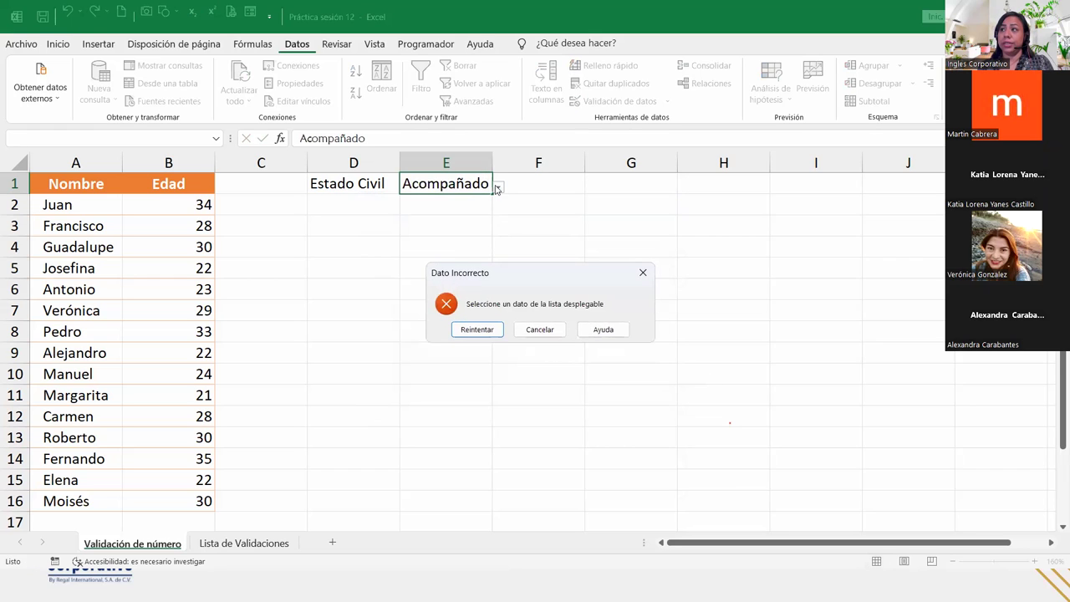
left_click(485, 328)
key("BackSpace")
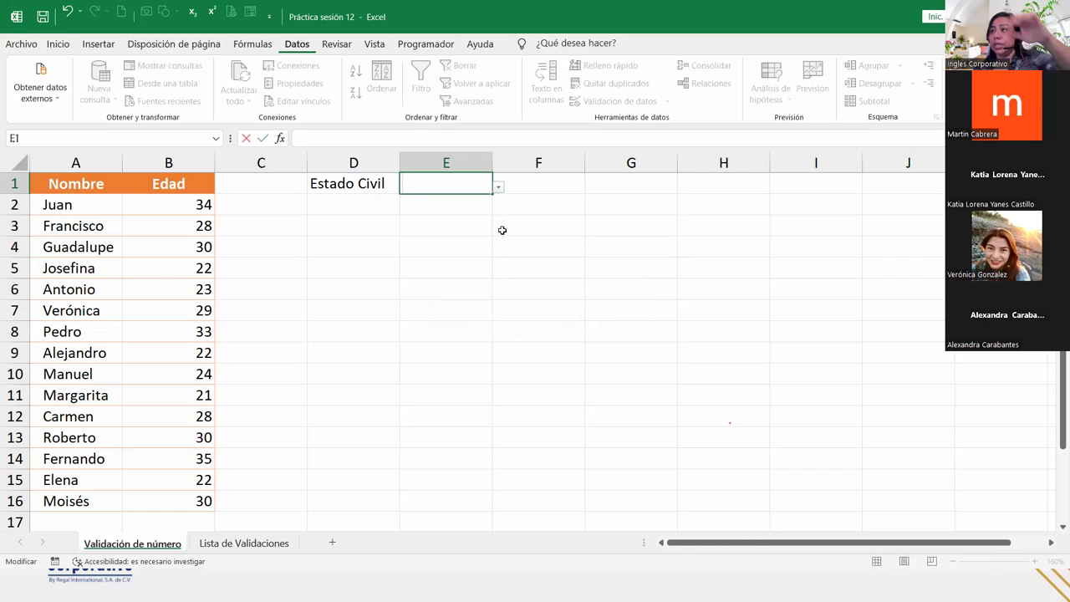
- Pick Soltero, then Casado, then Viudo from E1's dropdown, leaving Viudo
left_click(499, 193)
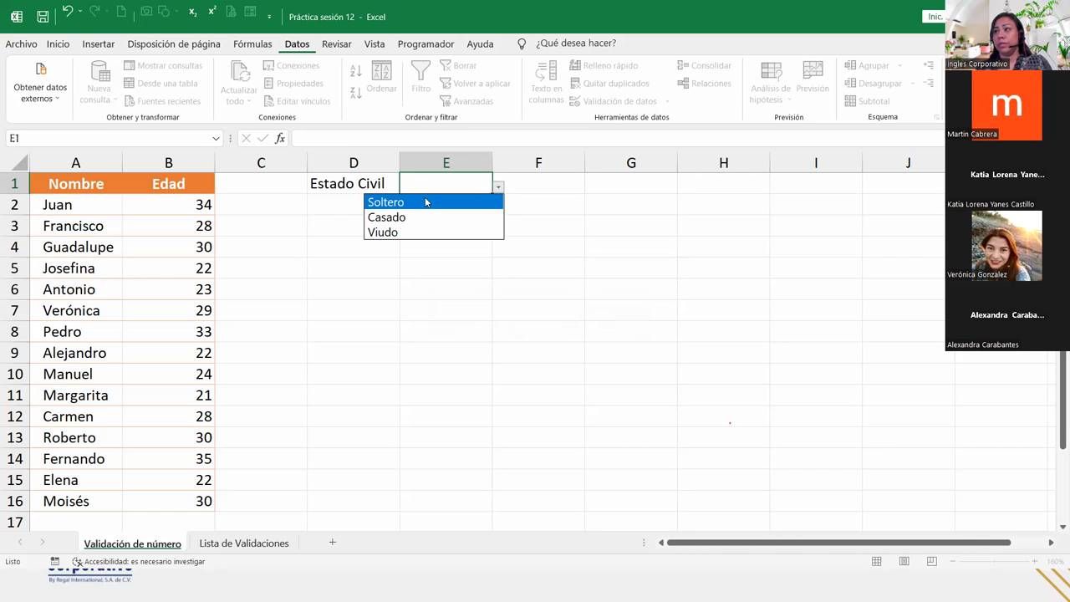
left_click(379, 205)
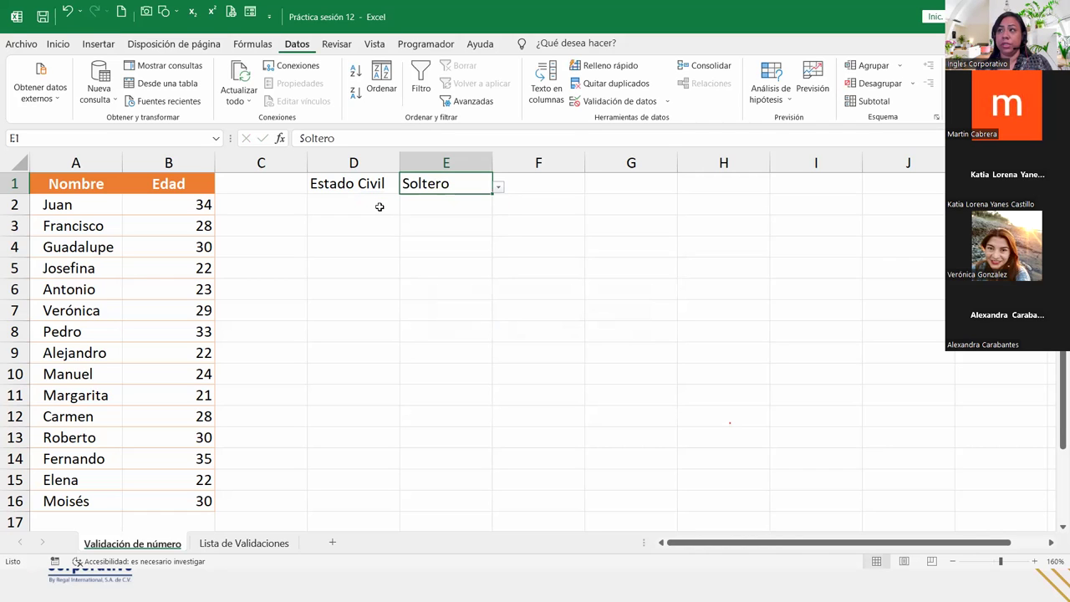
left_click(499, 188)
left_click(463, 217)
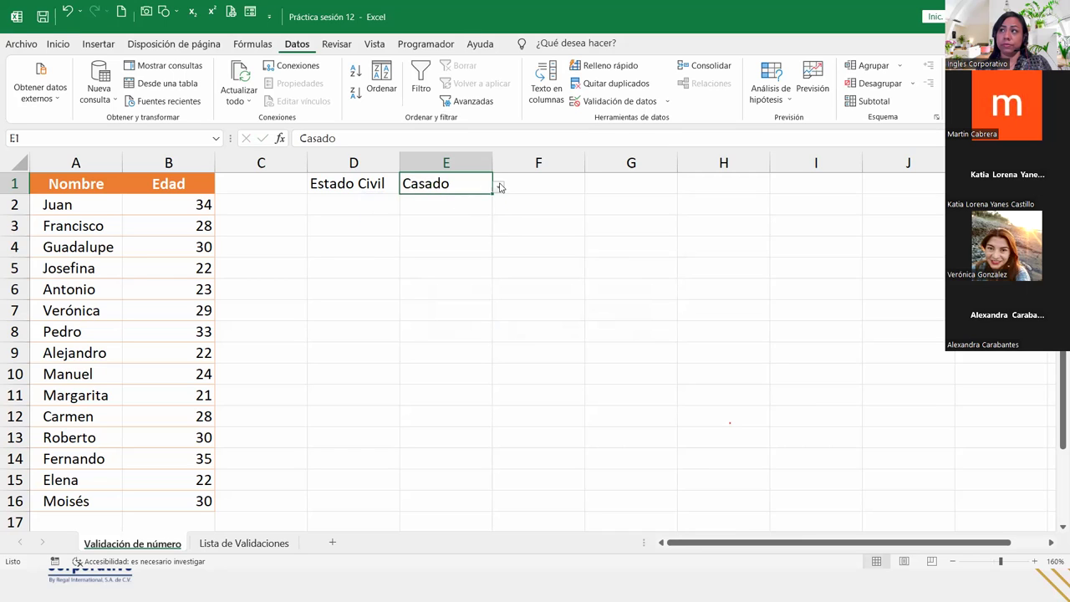
left_click(498, 186)
left_click(446, 232)
left_click(447, 229)
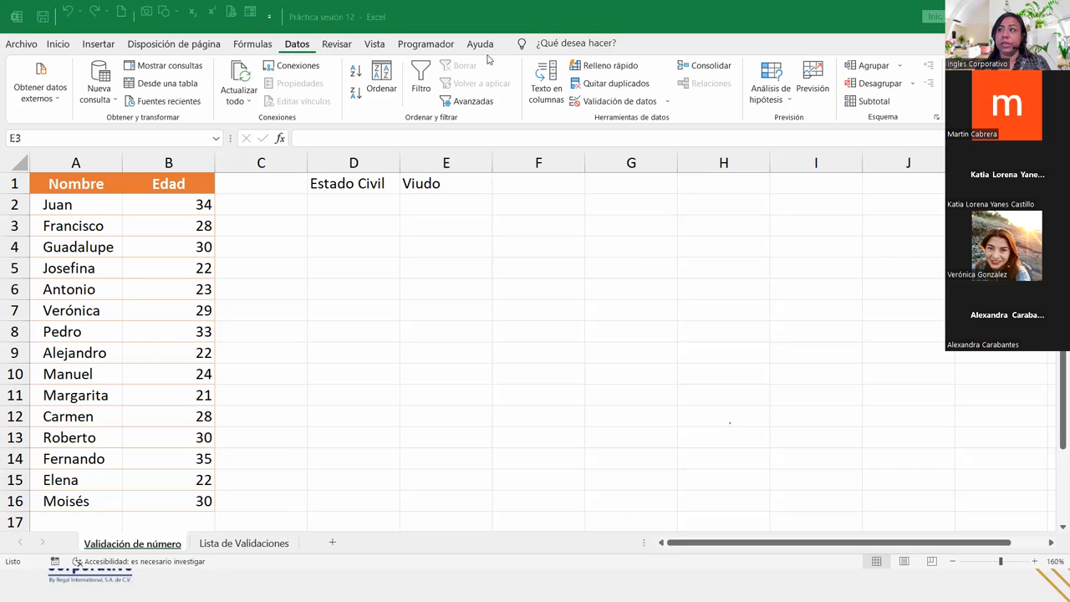
left_click(456, 181)
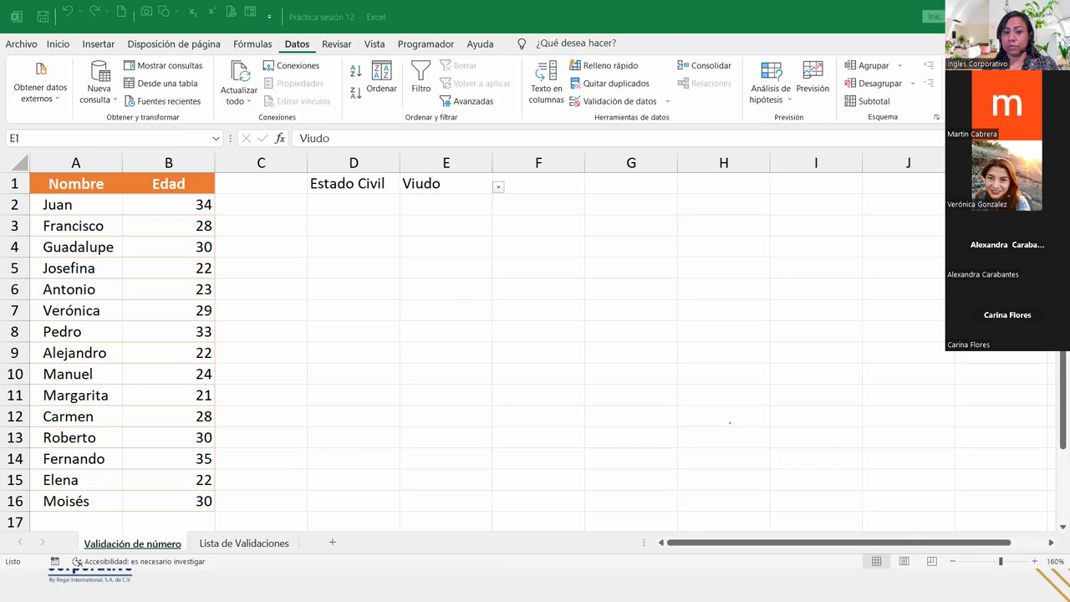
left_click(451, 186)
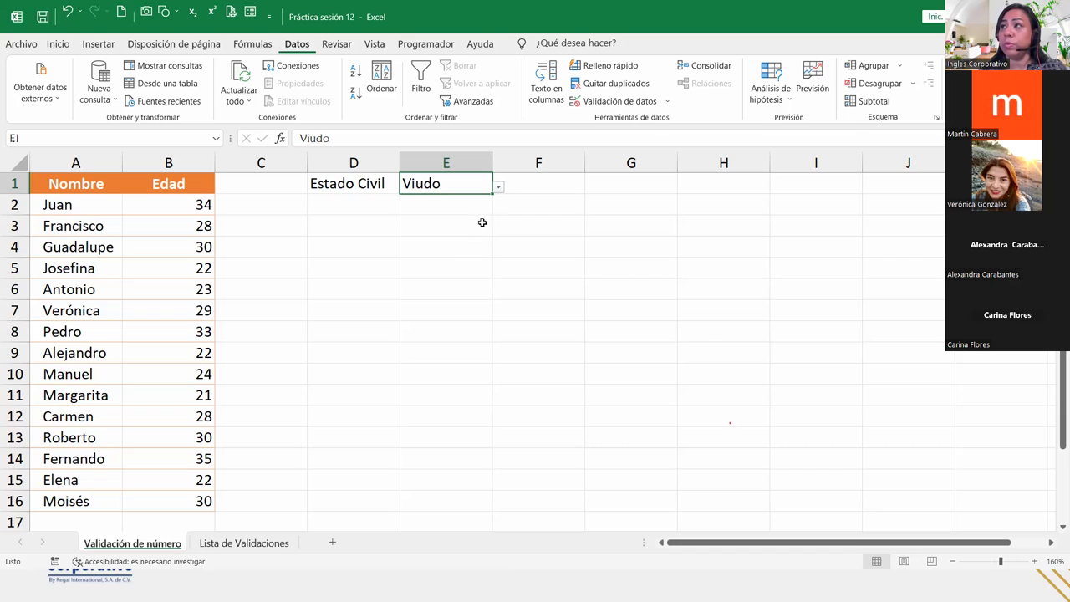
left_click(375, 183)
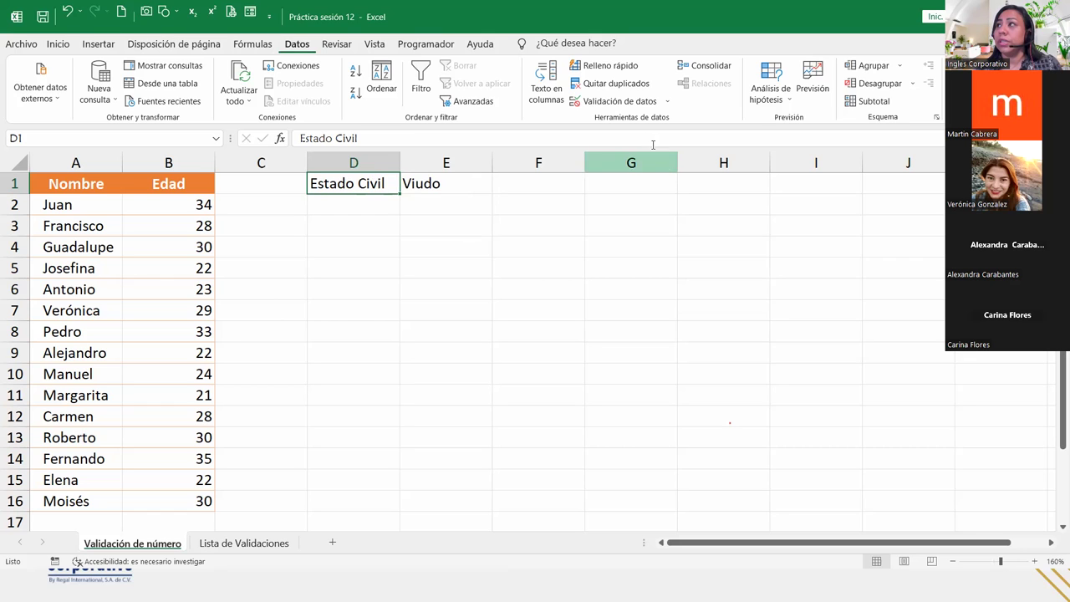
left_click(640, 101)
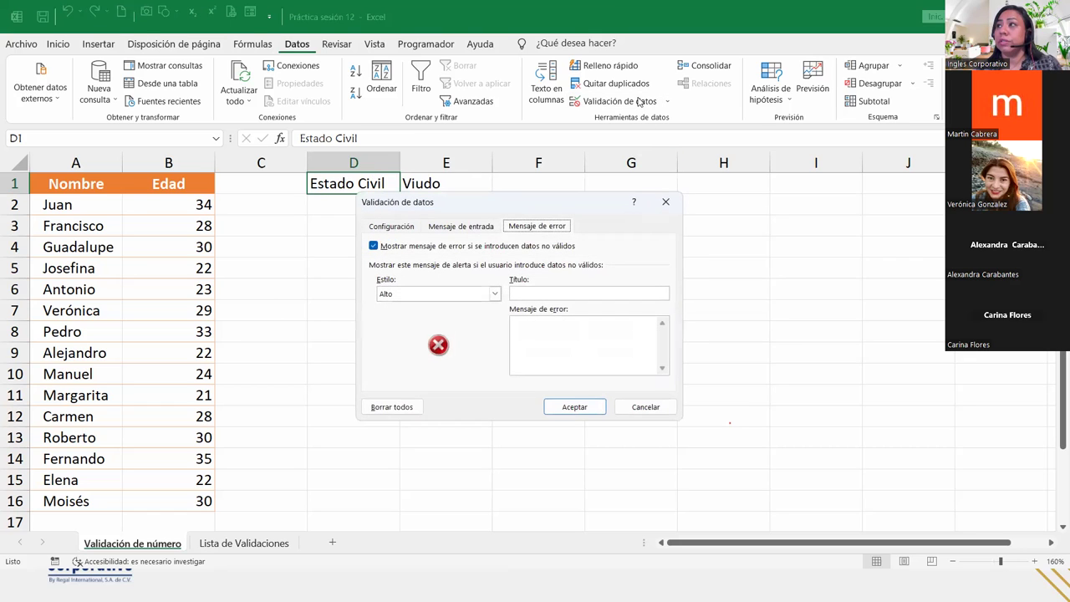
left_click(395, 226)
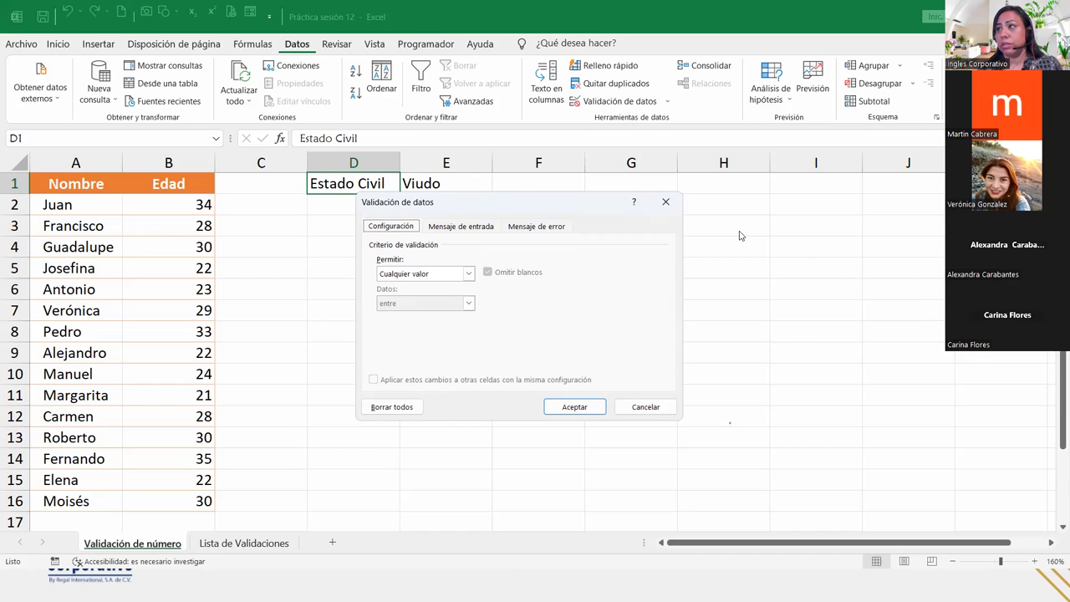
left_click(665, 202)
left_click(430, 184)
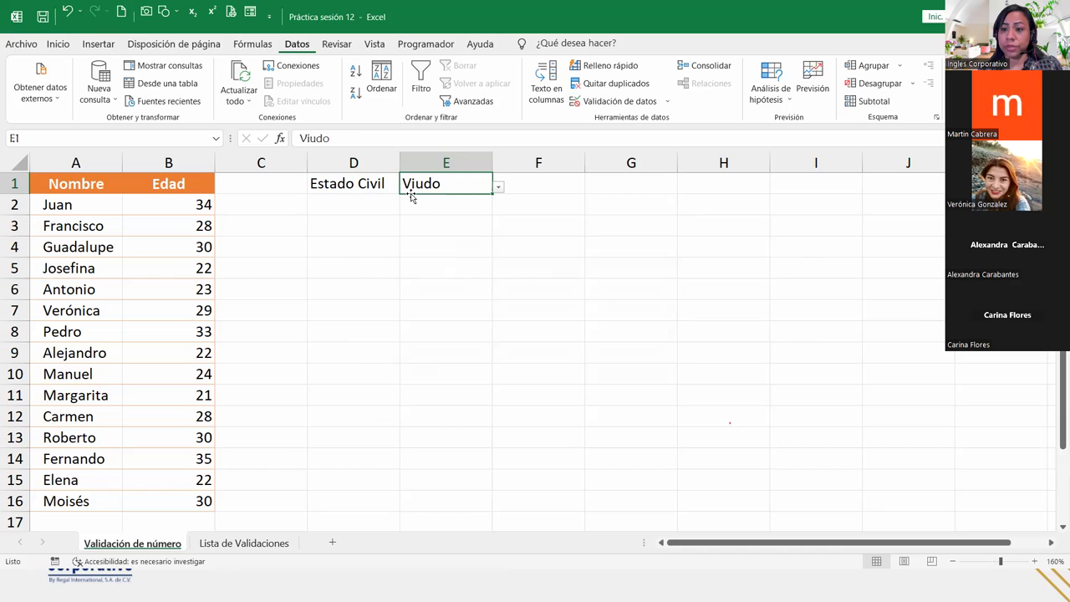
- Reopen E1's data validation dialog and go to its Soltero;Casado;Viudo source box
mouse_move(435, 197)
left_mouse_down()
mouse_move(448, 302)
mouse_move(443, 183)
left_mouse_up()
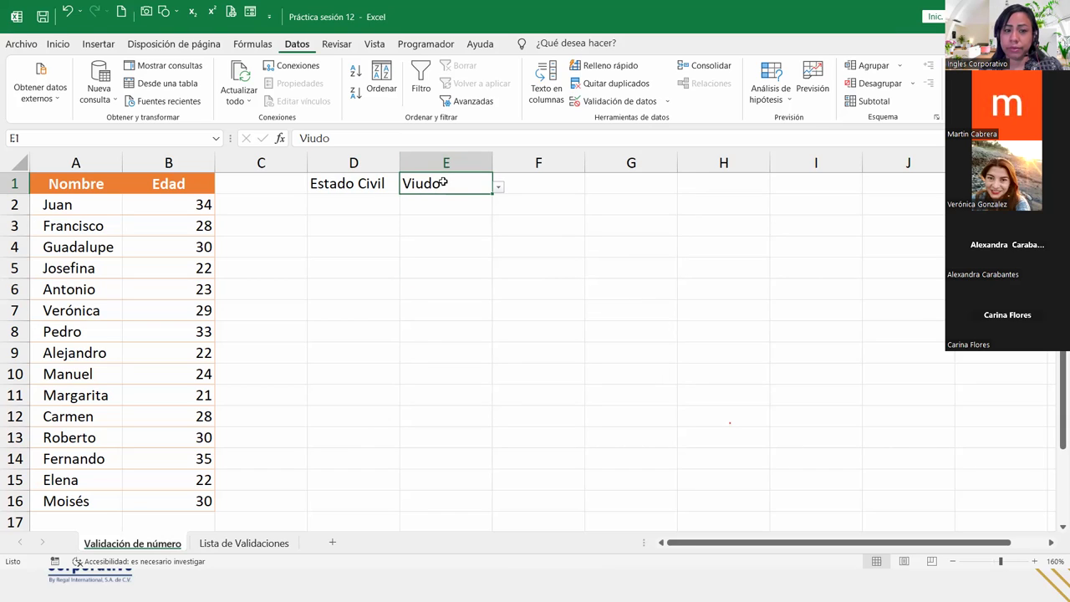
key("alt+Tab")
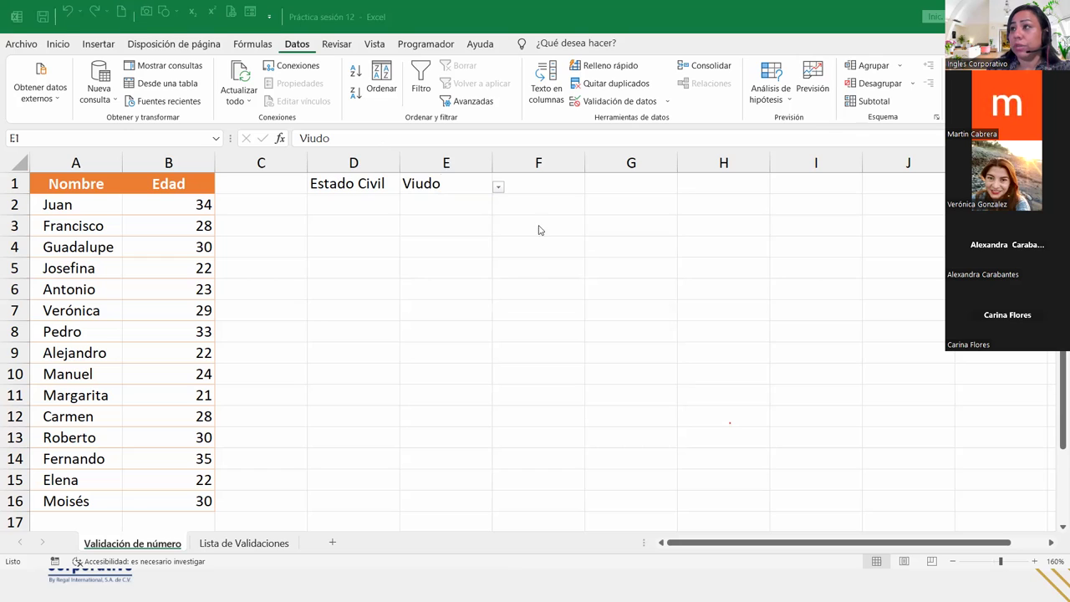
left_click(473, 184)
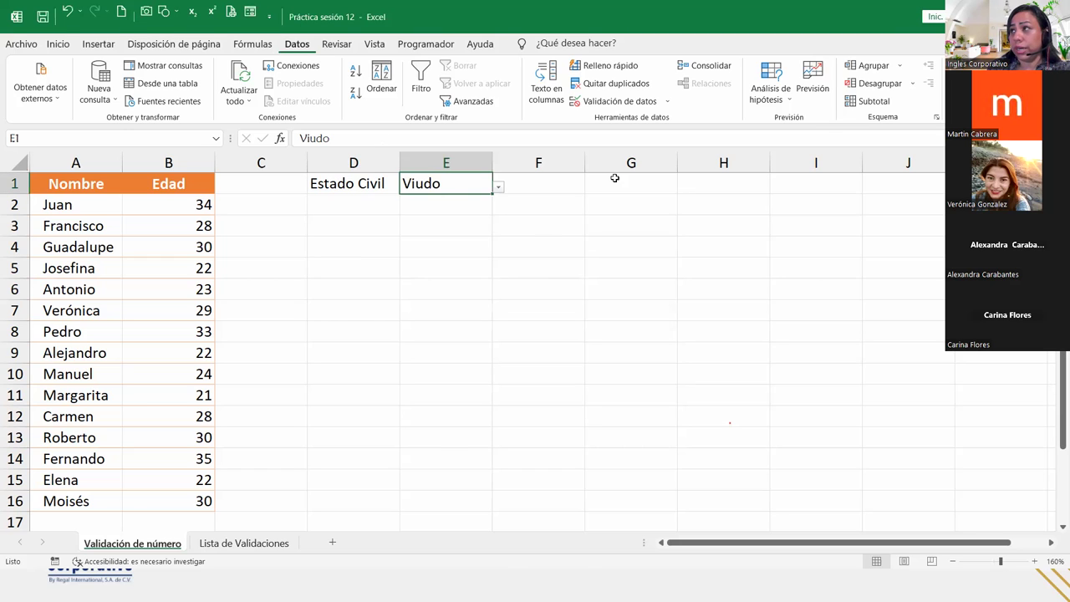
left_click(613, 101)
left_click(402, 333)
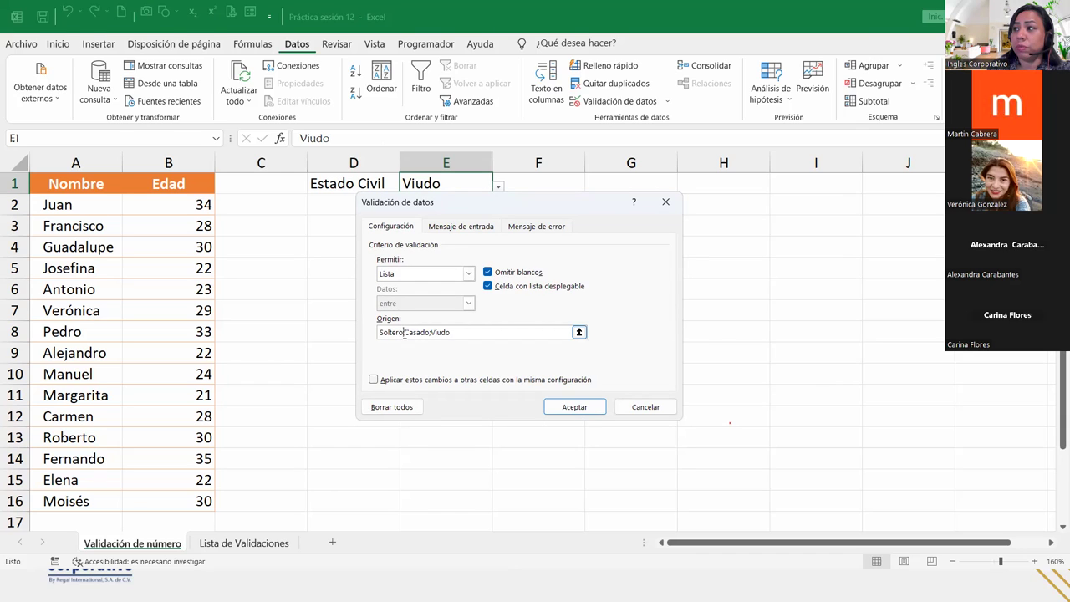
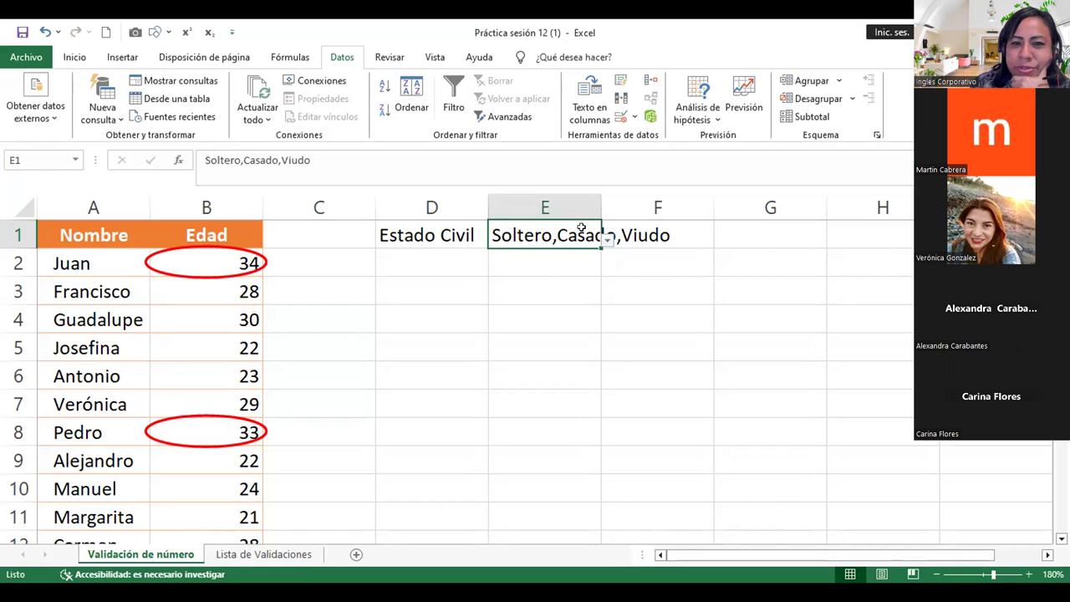
- Clear E1's text and check that its dropdown shows one combined Soltero,Casado,Viudo entry
double_click(581, 227)
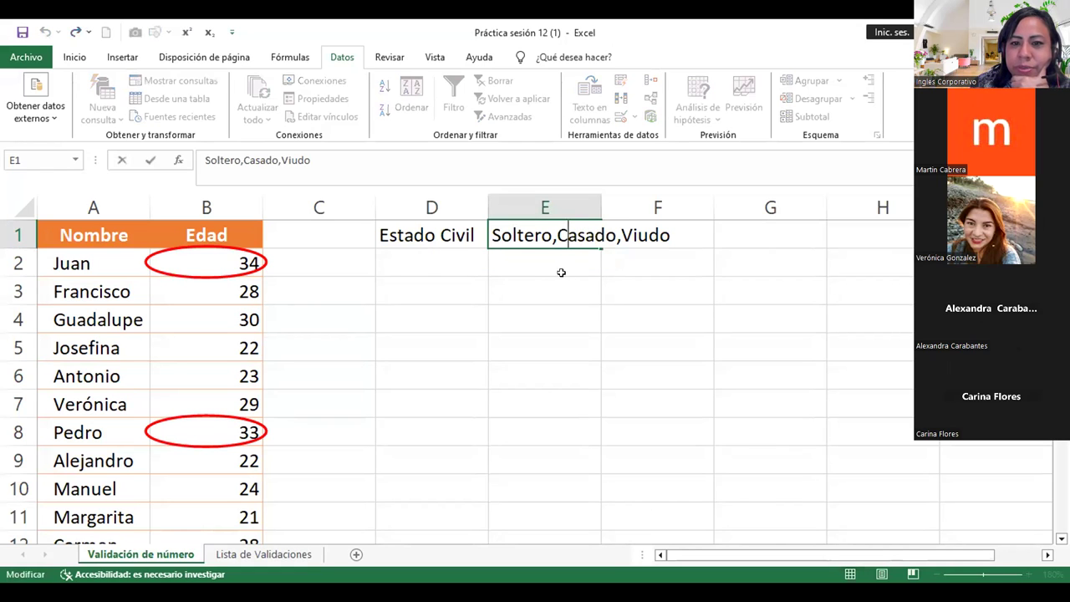
left_click(557, 268)
left_click(586, 243)
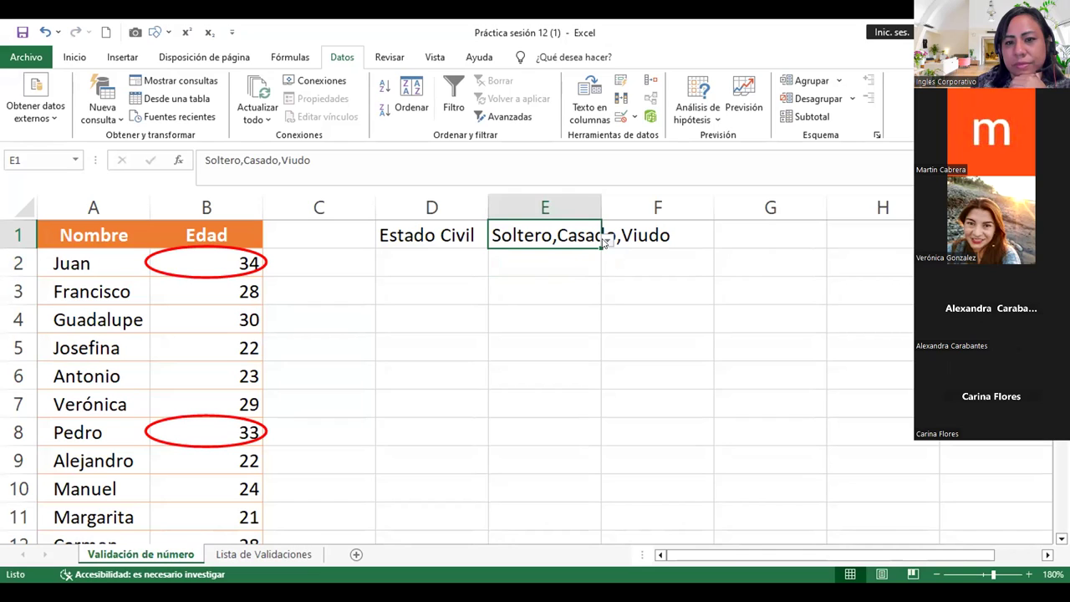
key("Delete")
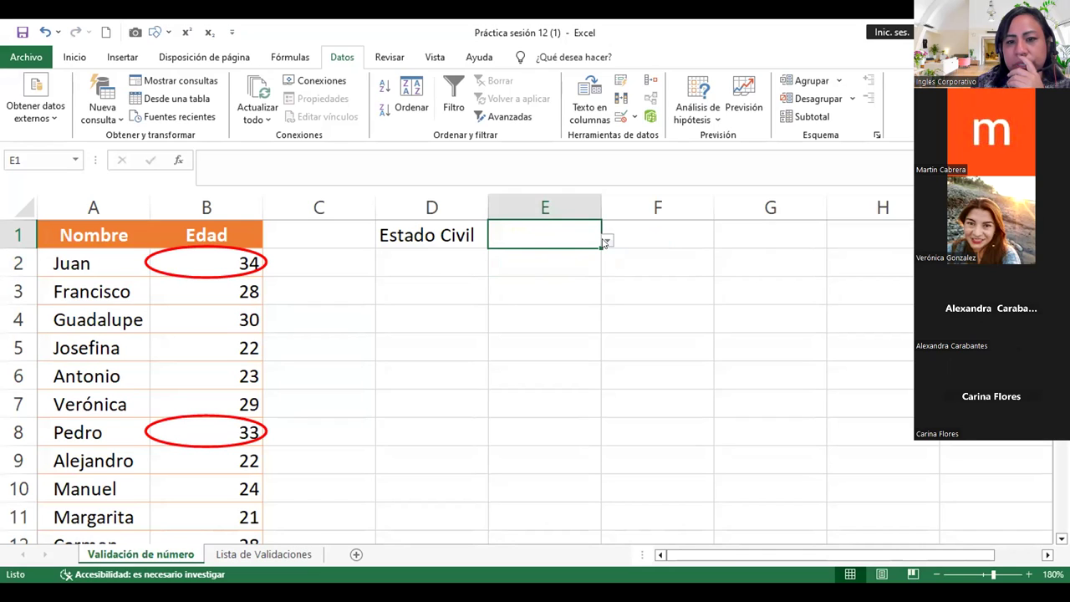
left_click(606, 241)
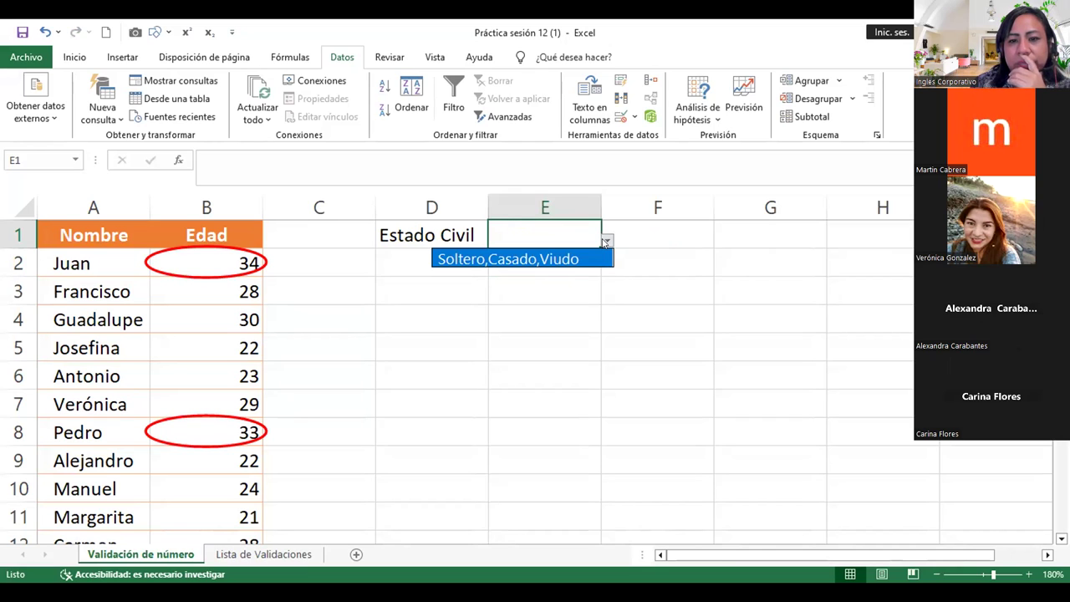
left_click(605, 242)
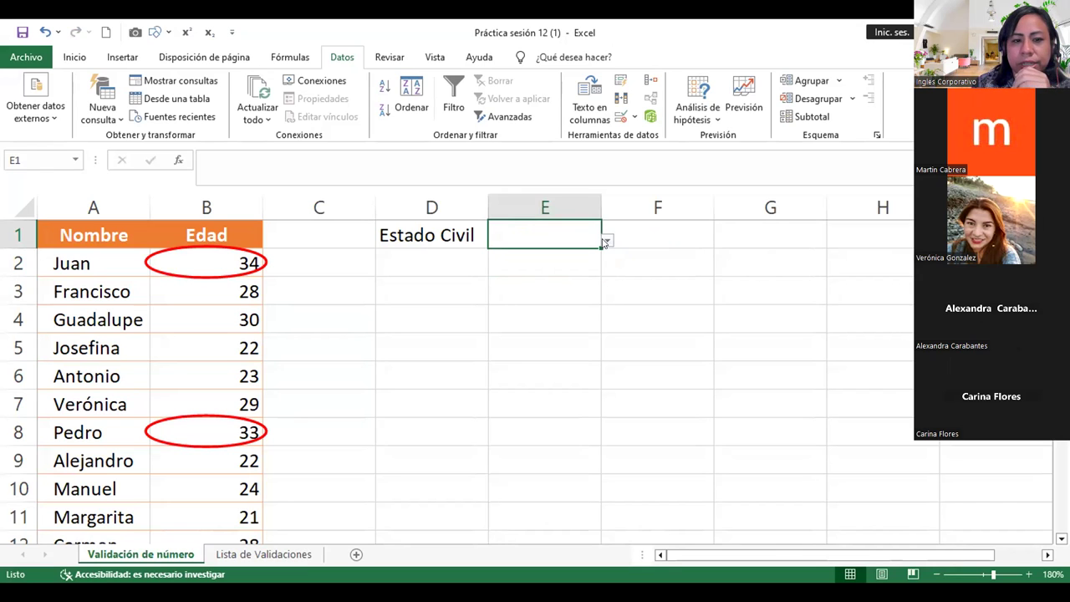
- In E1's data validation, remove the comma after Soltero in the list source
left_click(628, 114)
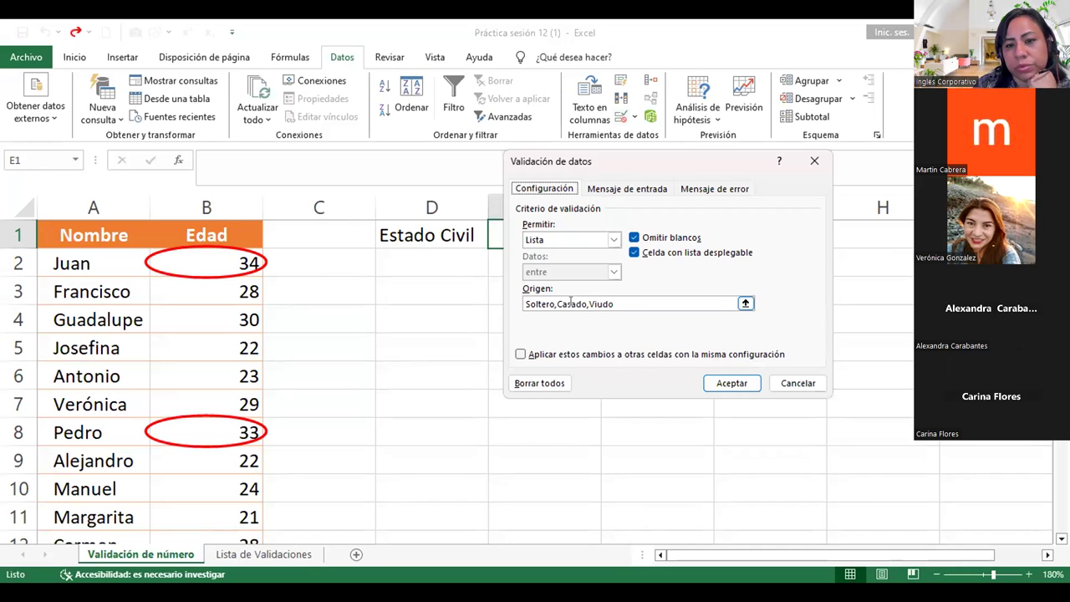
left_click(557, 304)
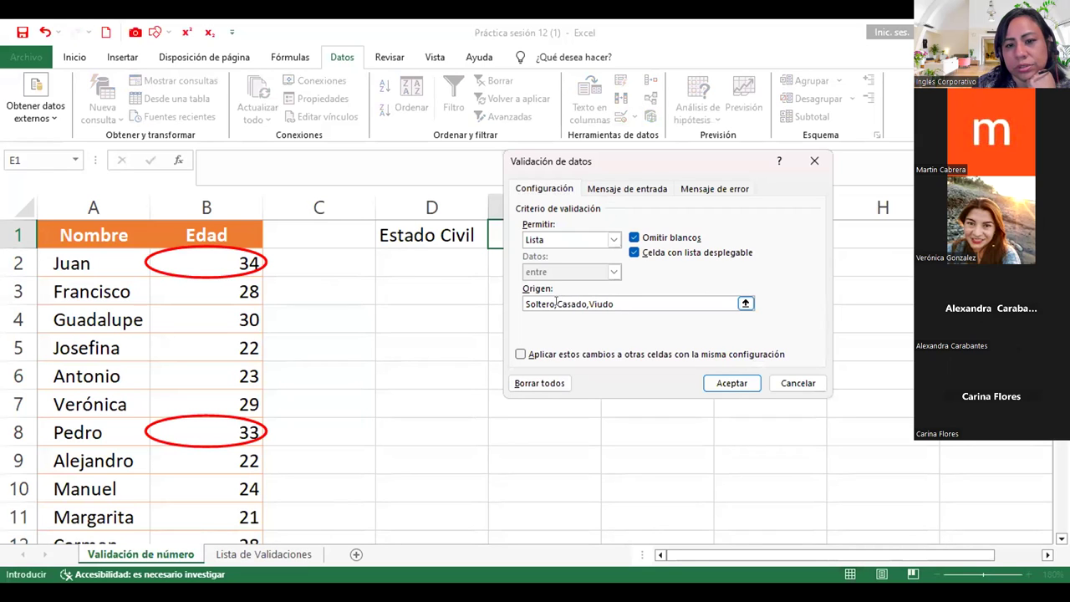
key("BackSpace")
left_click(556, 304)
key("Right")
key("BackSpace")
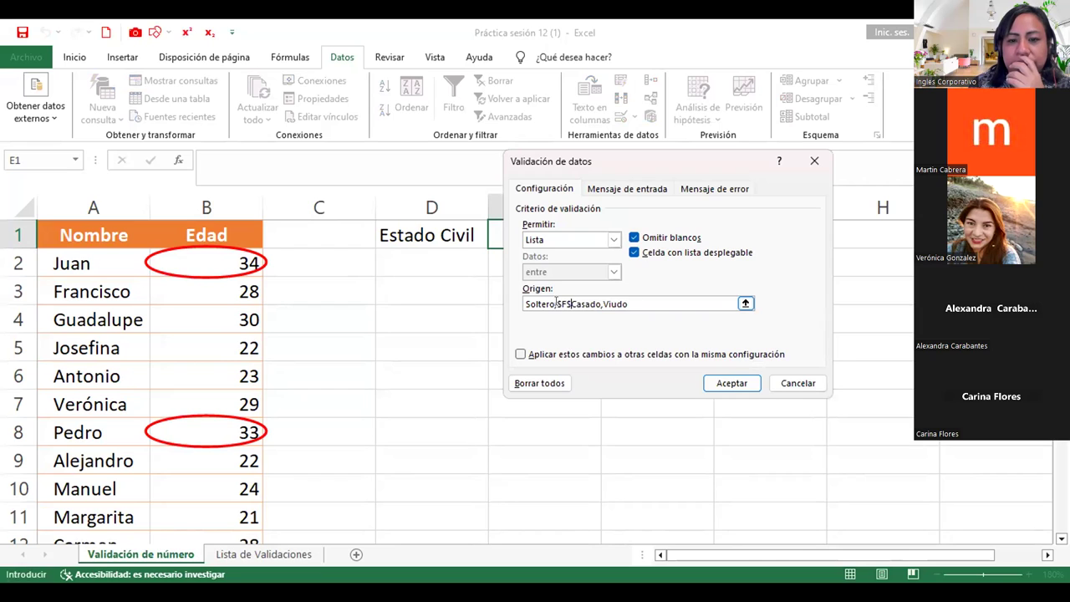
key("BackSpace")
key("BackSpace")
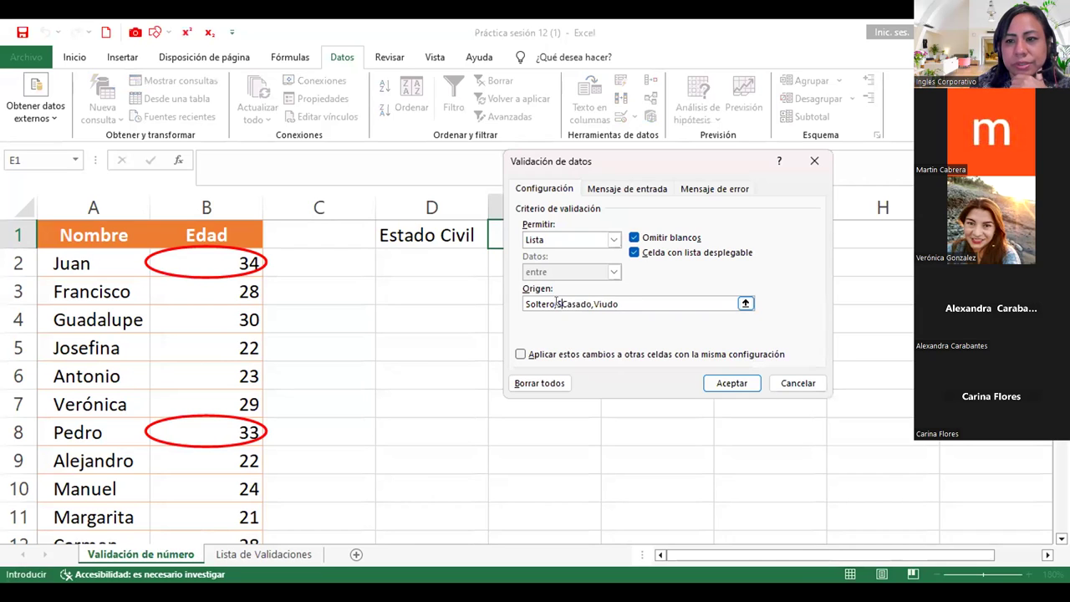
key("BackSpace")
type(";")
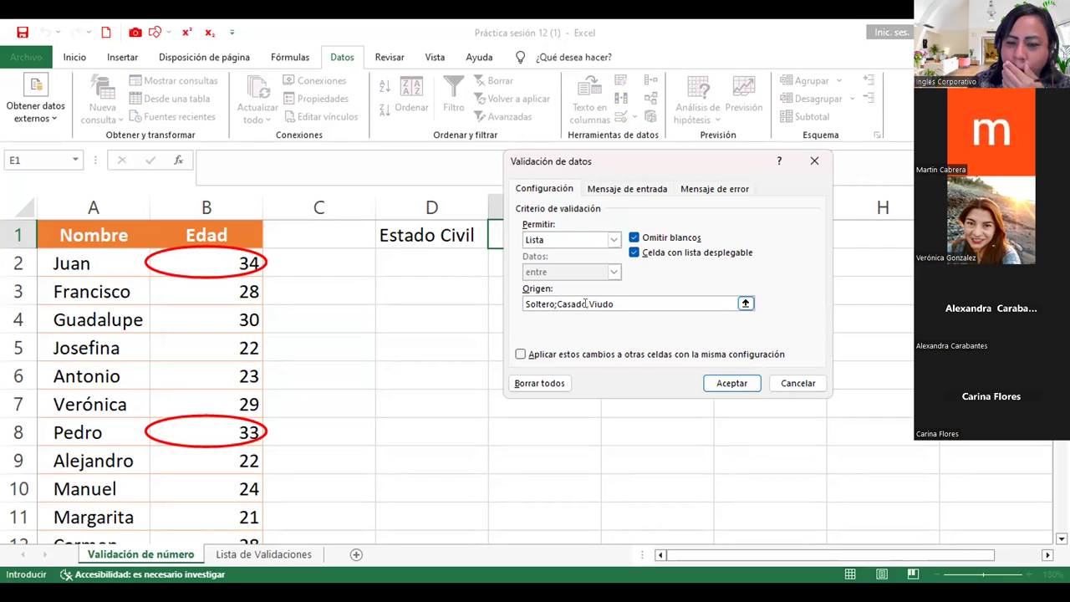
- Put semicolons between Casado and Viudo and apply the source Soltero;Casado;Viudo
left_click(587, 304)
type(";")
key("Right")
key("BackSpace")
key("BackSpace")
key("BackSpace")
key("BackSpace")
key("Delete")
key("BackSpace")
type(",")
key("BackSpace")
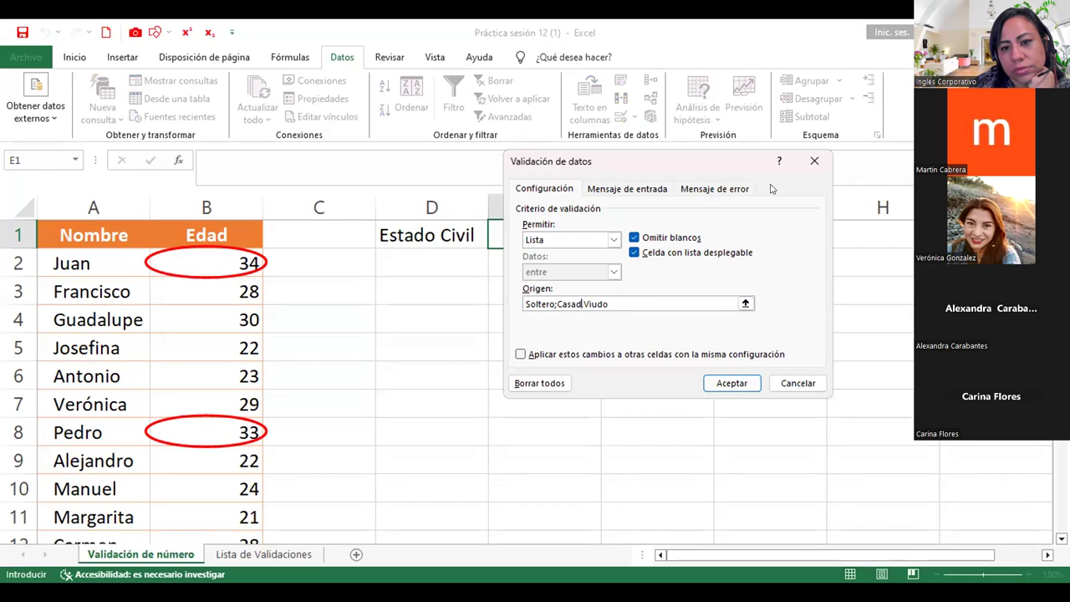
type(";,")
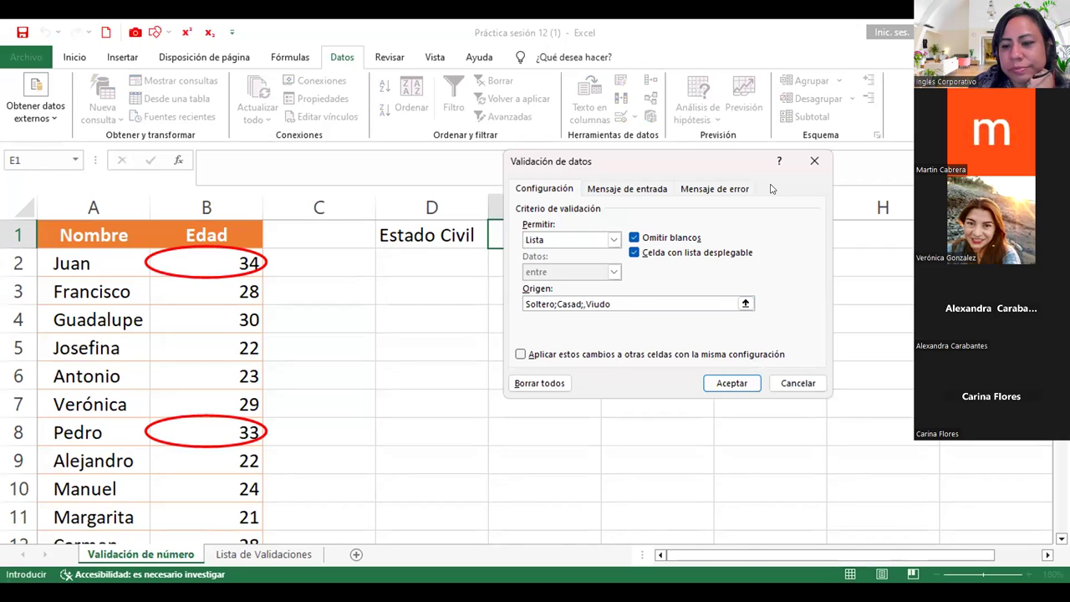
key("BackSpace")
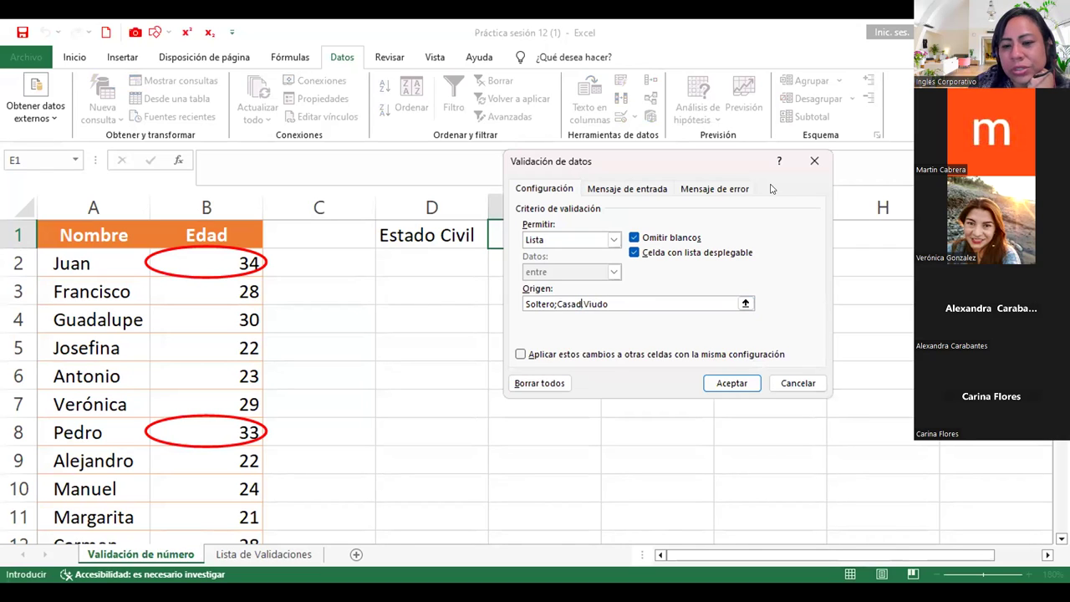
key("BackSpace")
type(";")
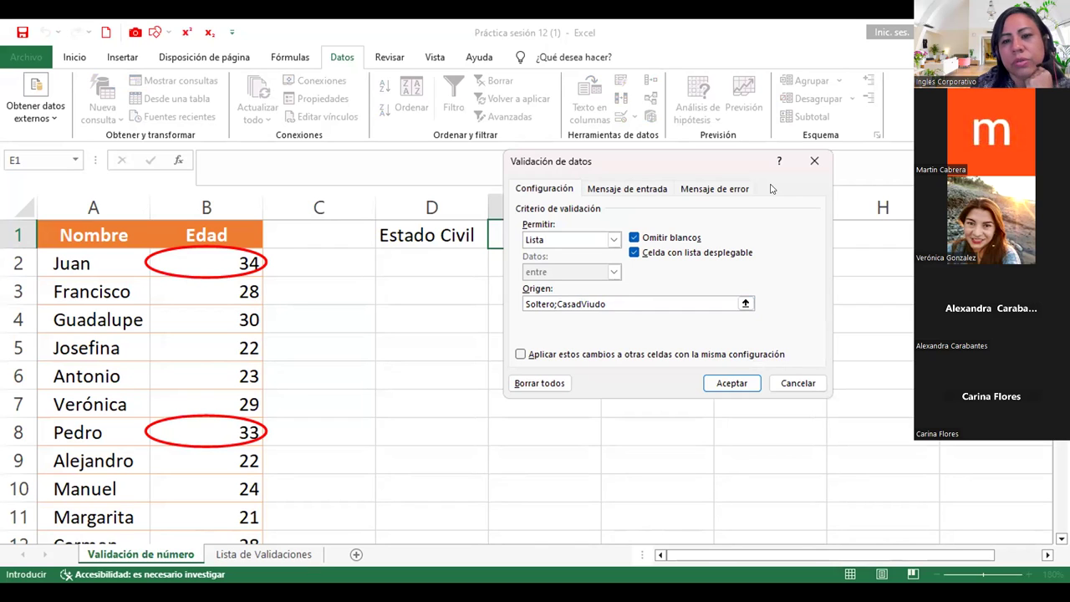
type("o;")
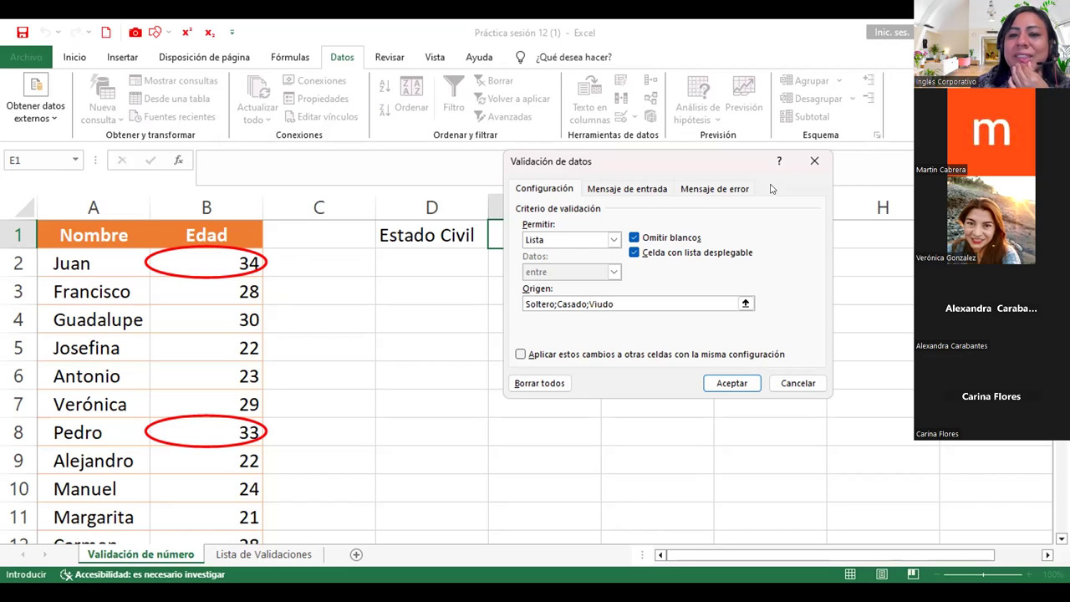
left_click(742, 382)
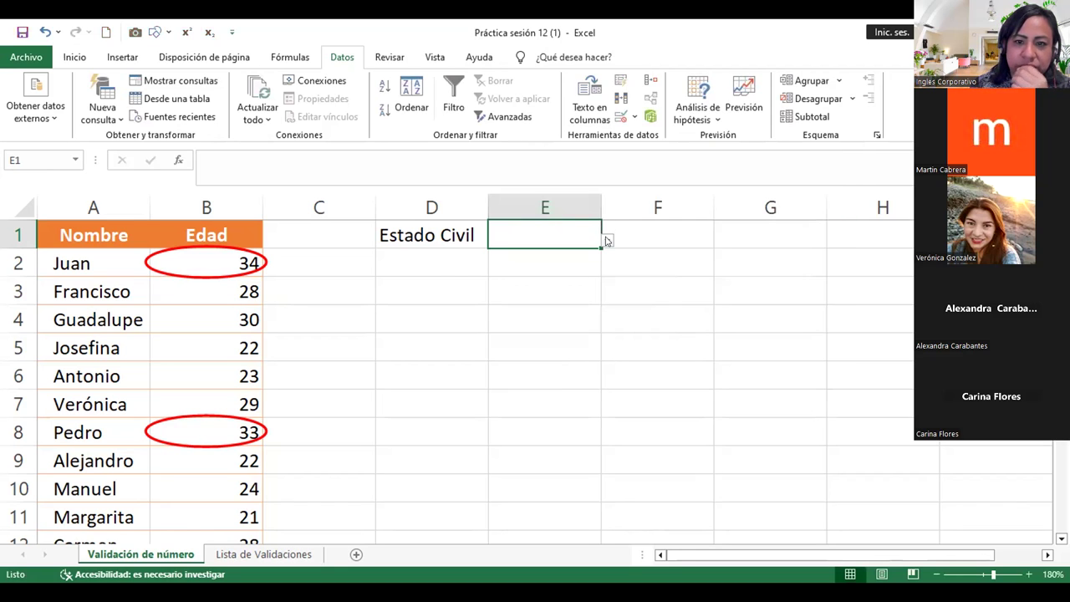
- Test E1's dropdown by choosing Viudo, then change it to Casado
left_click(608, 240)
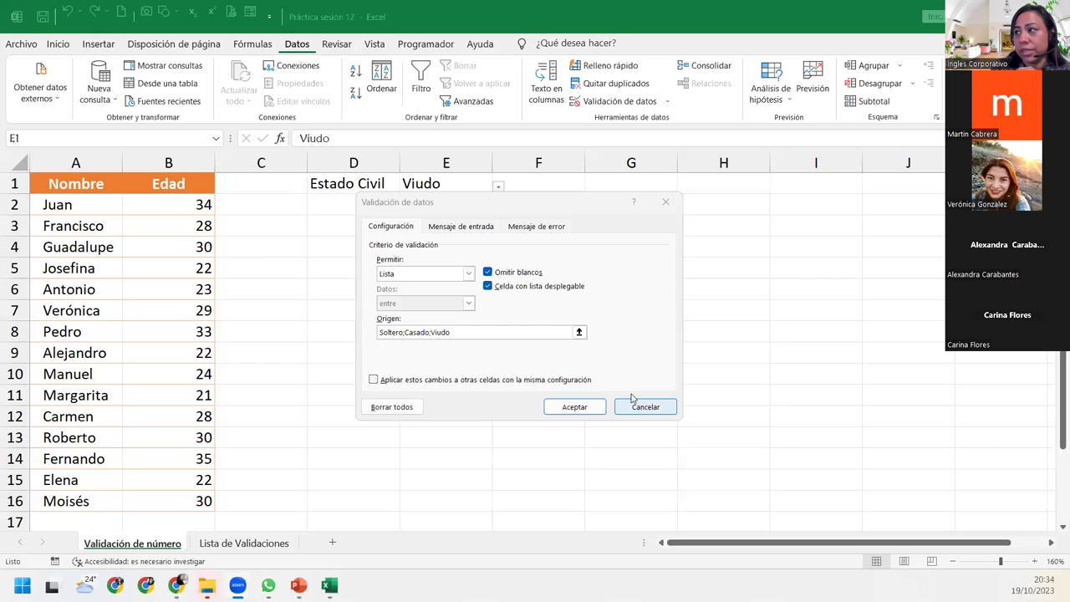
left_click(574, 406)
left_click(498, 186)
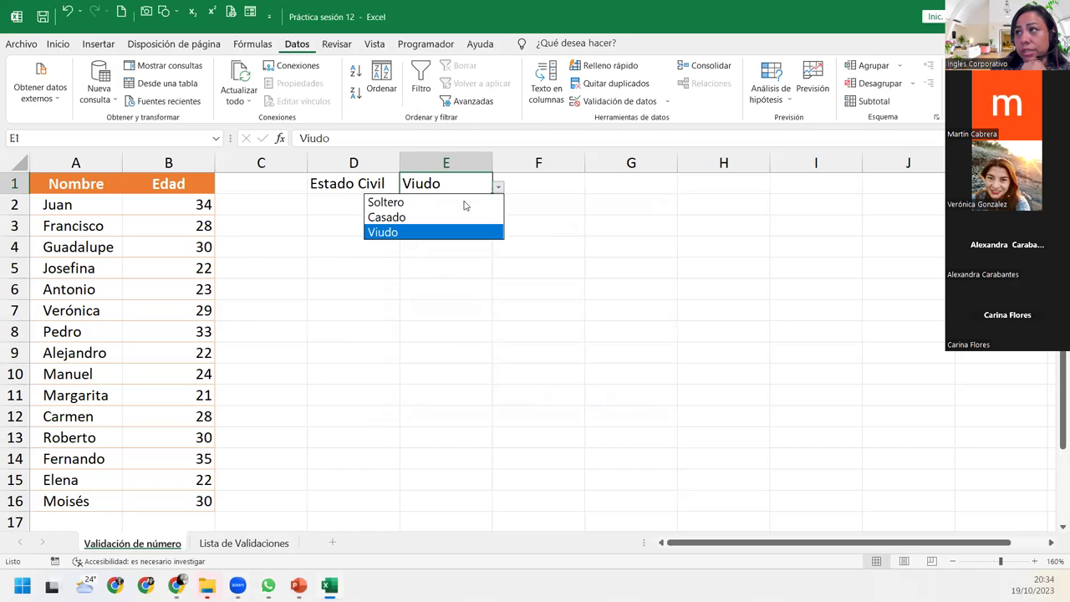
left_click(449, 218)
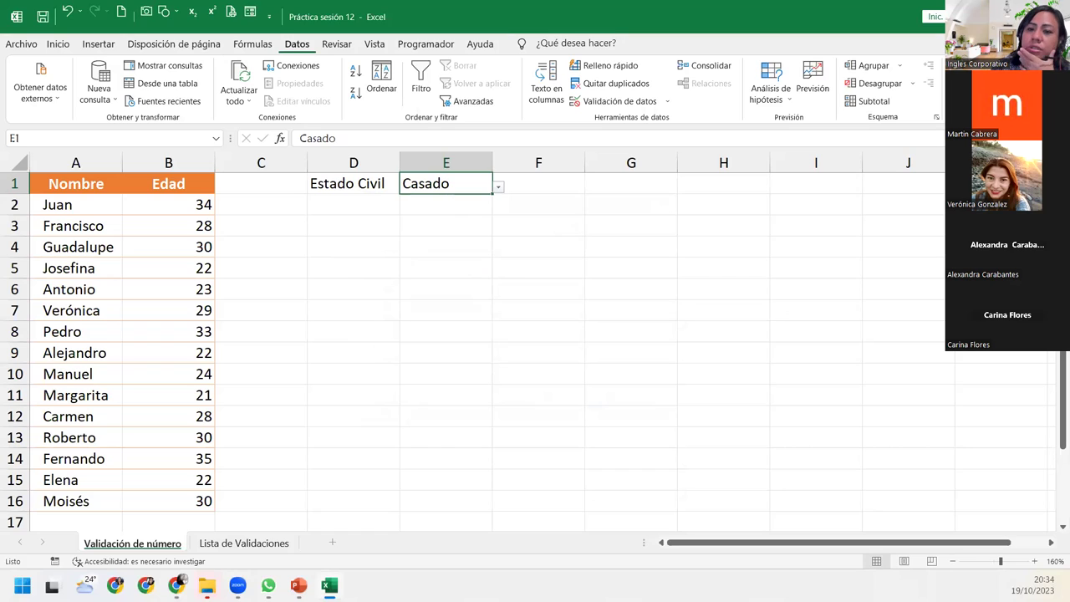
key("alt+Tab")
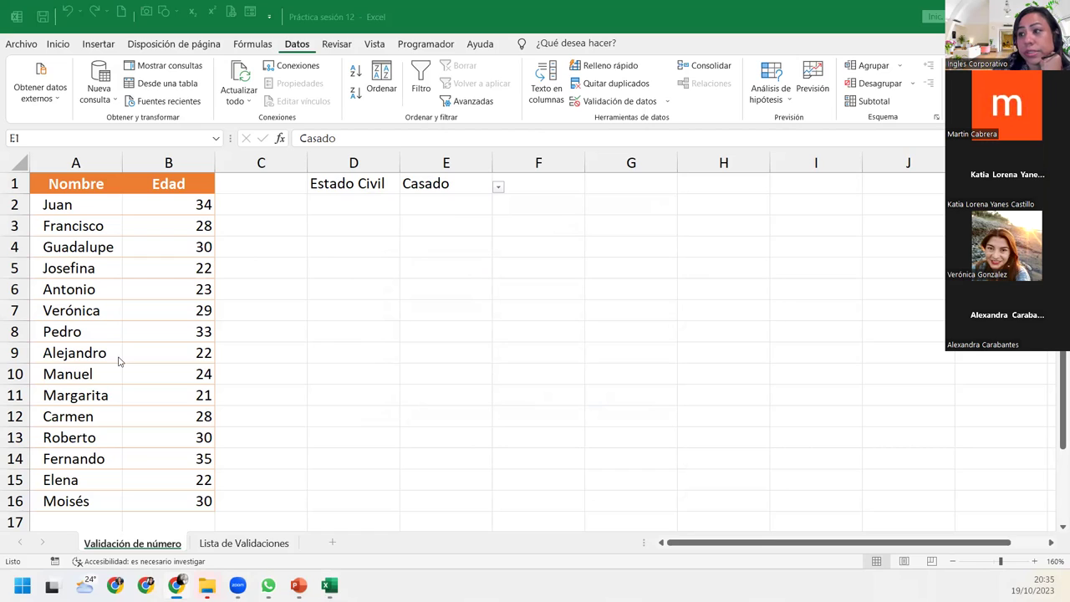
- On Lista de Validaciones, start a List validation for B2, then cancel without applying
left_click(255, 541)
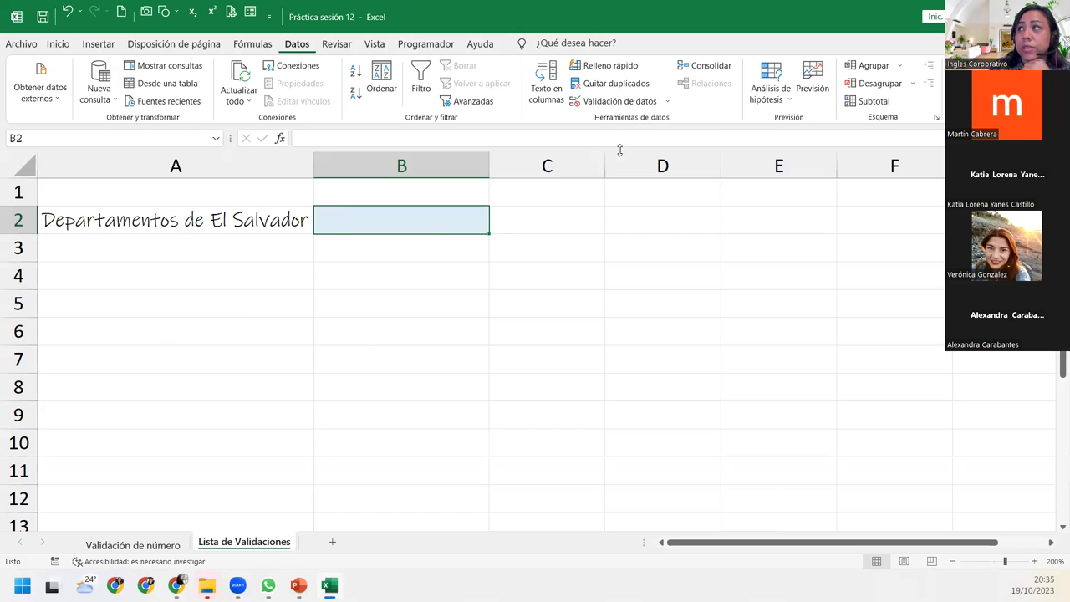
left_click(613, 107)
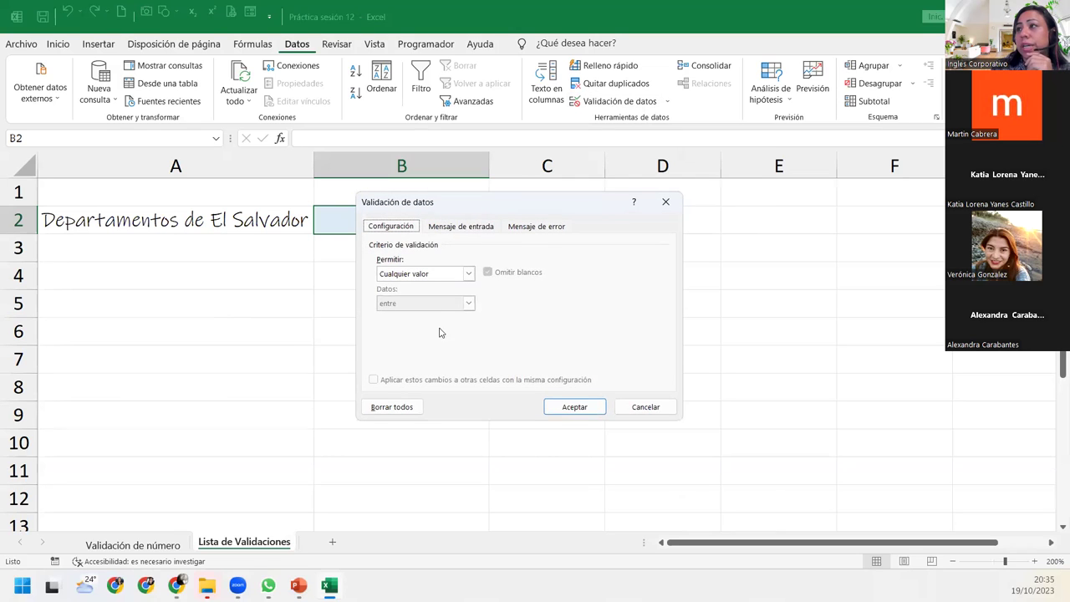
left_click(437, 276)
left_click(386, 314)
left_click(420, 332)
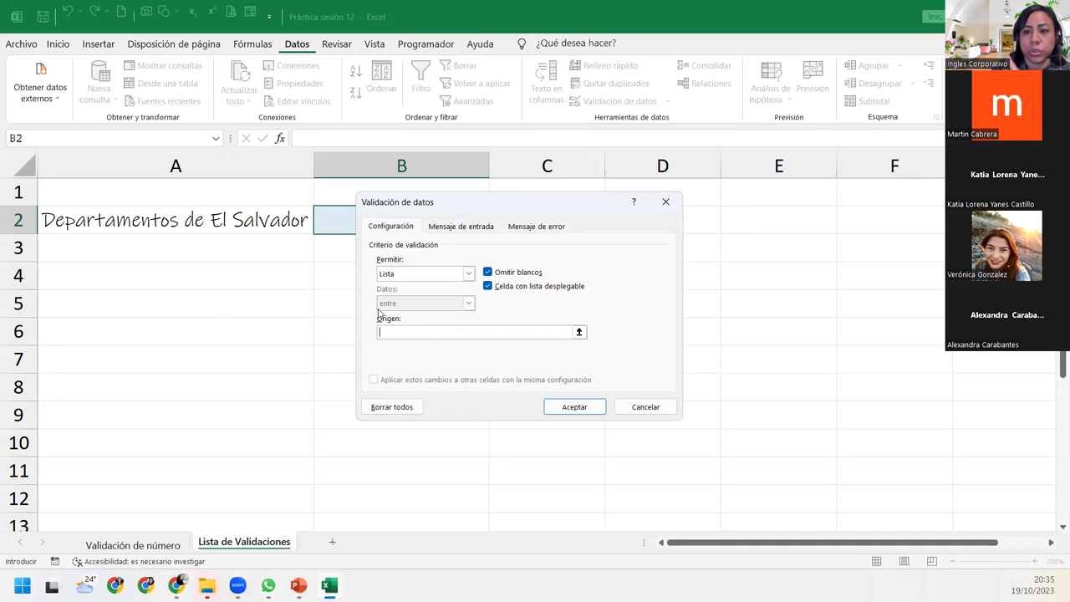
left_click(665, 201)
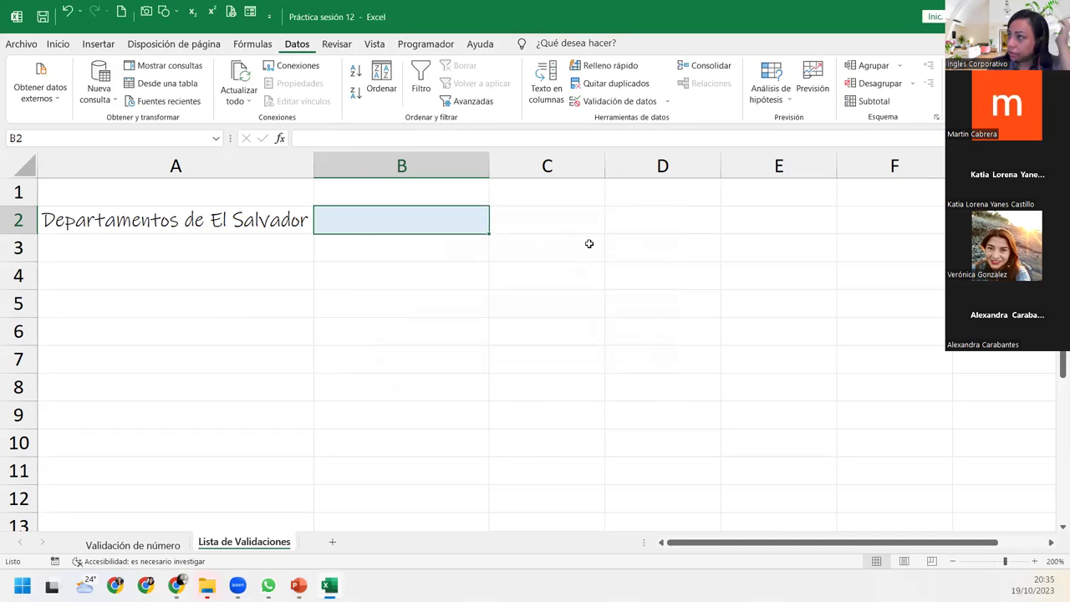
left_click(592, 221)
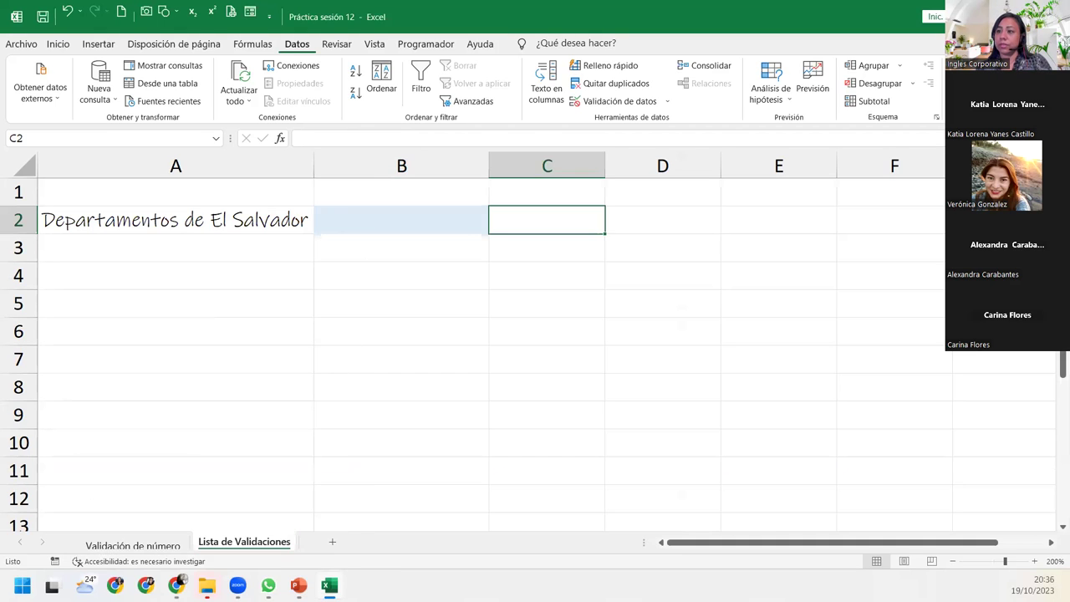
- Return to Validación de número and choose Viudo from E1's dropdown
left_click(153, 543)
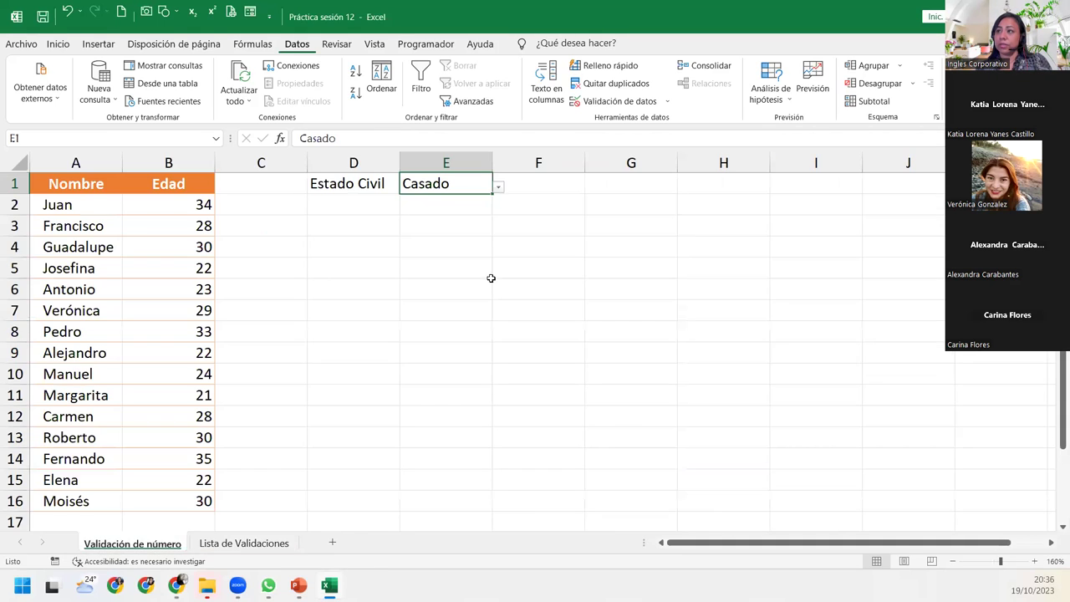
left_click(499, 189)
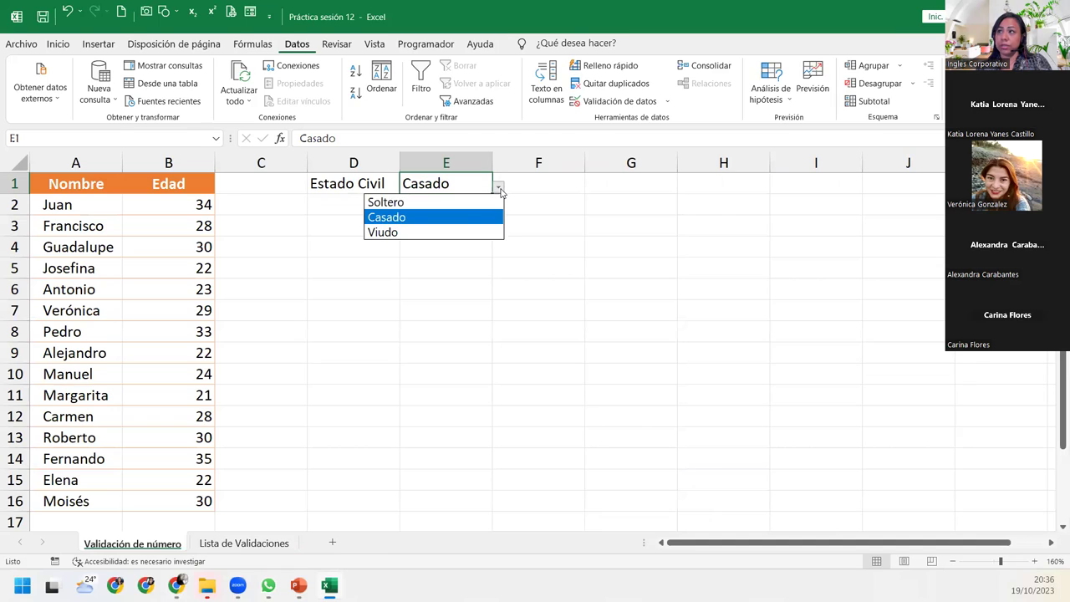
left_click(460, 232)
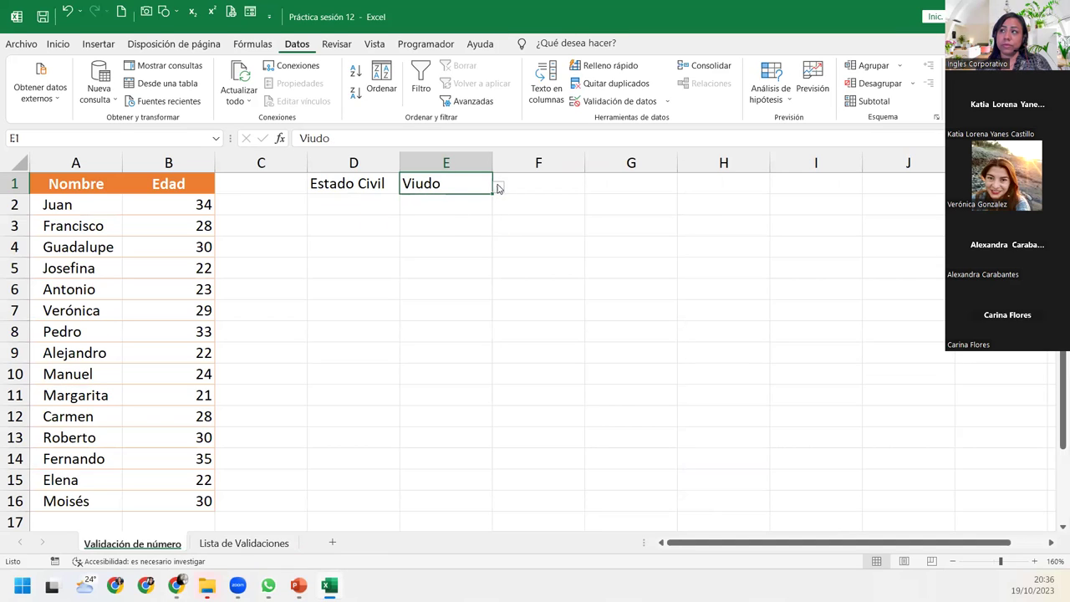
left_click(499, 188)
left_click(499, 188)
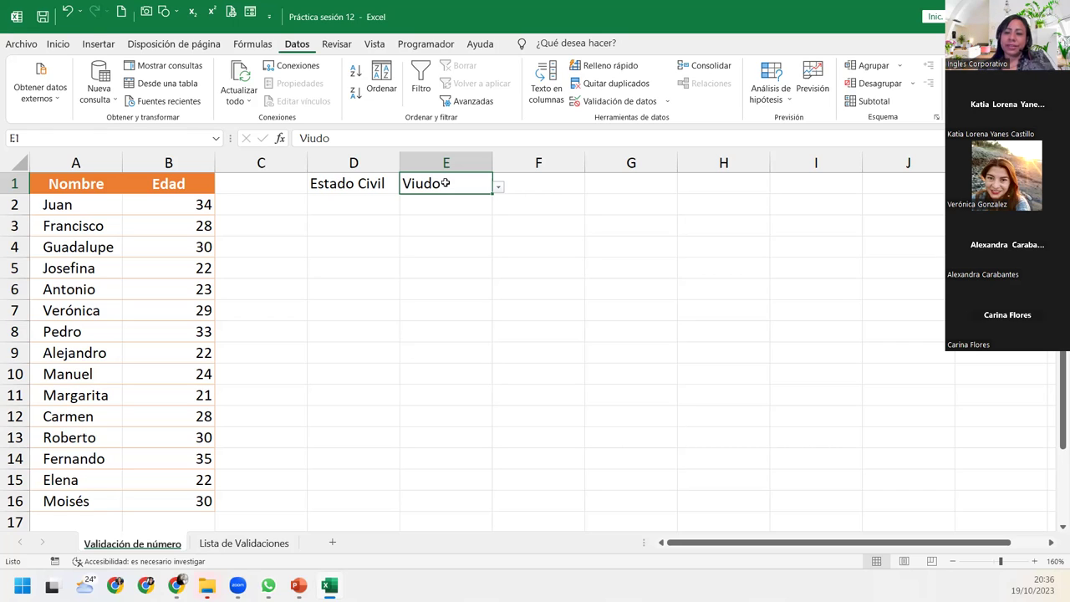
- Apply a List validation with source 'Sí;No' to E2:E16
left_click_drag(446, 183, 451, 498)
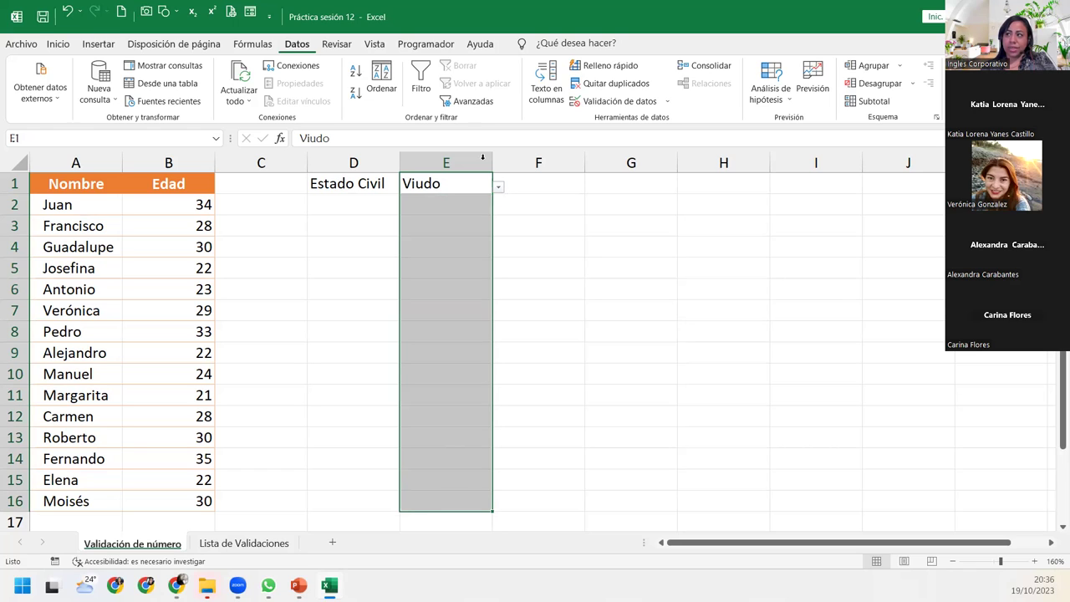
left_click_drag(451, 200, 461, 497)
left_click(627, 103)
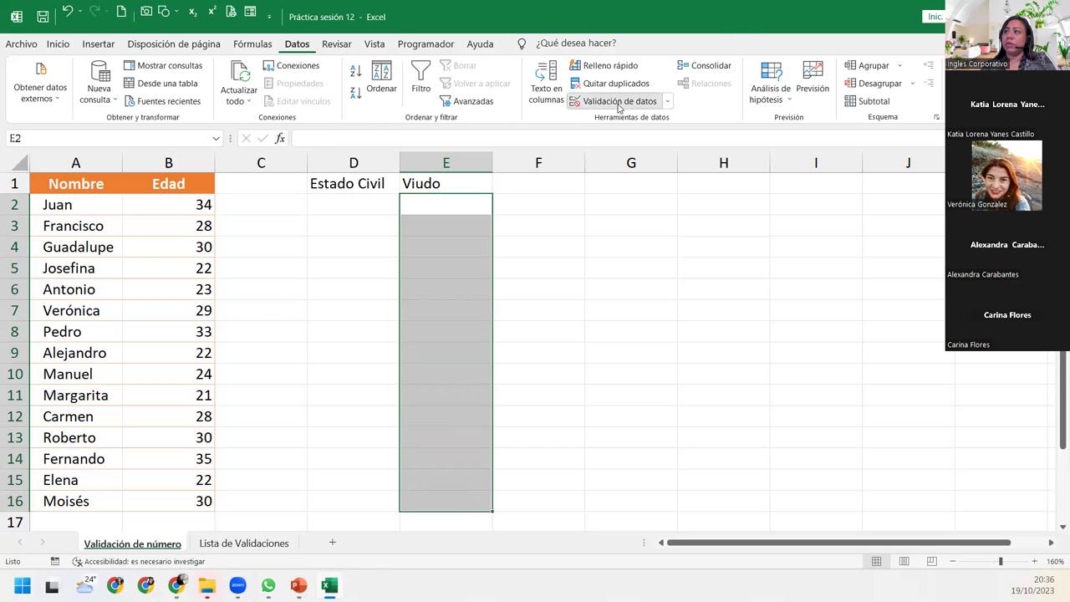
left_click(468, 273)
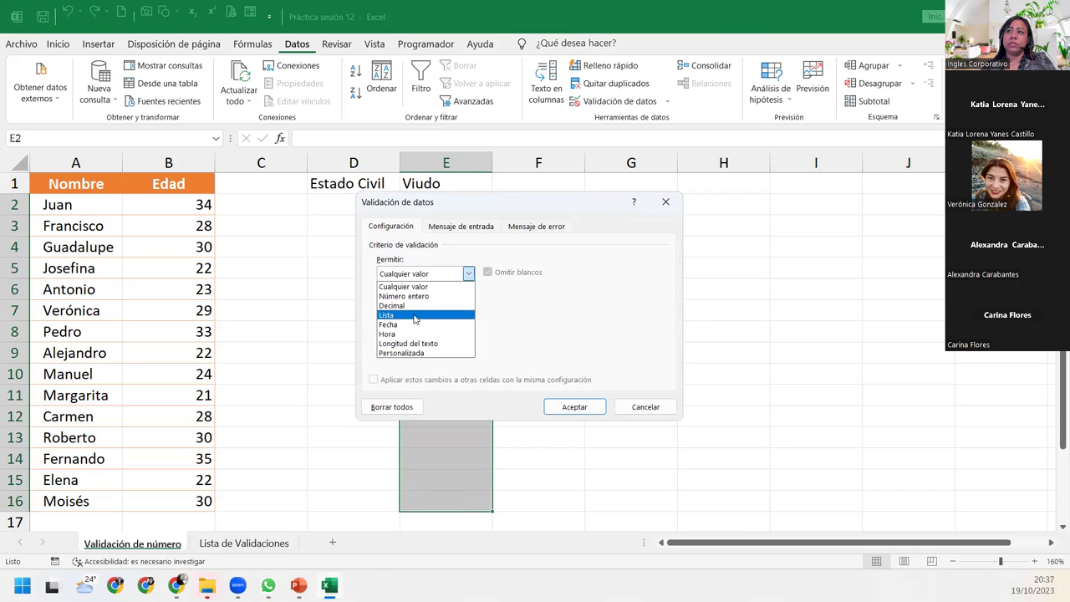
left_click(415, 315)
left_click(436, 335)
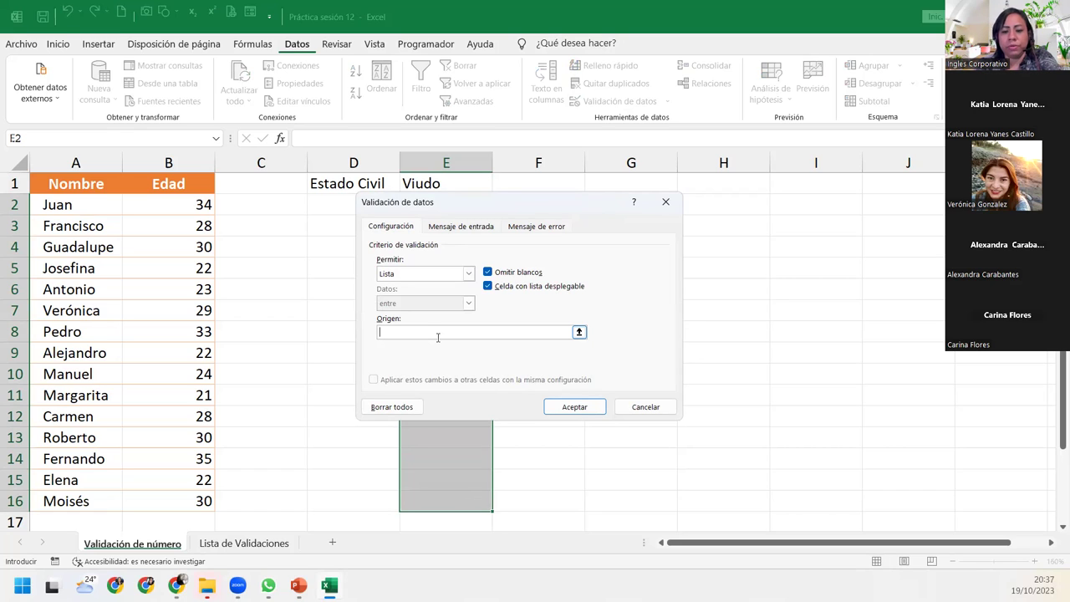
type("Sí")
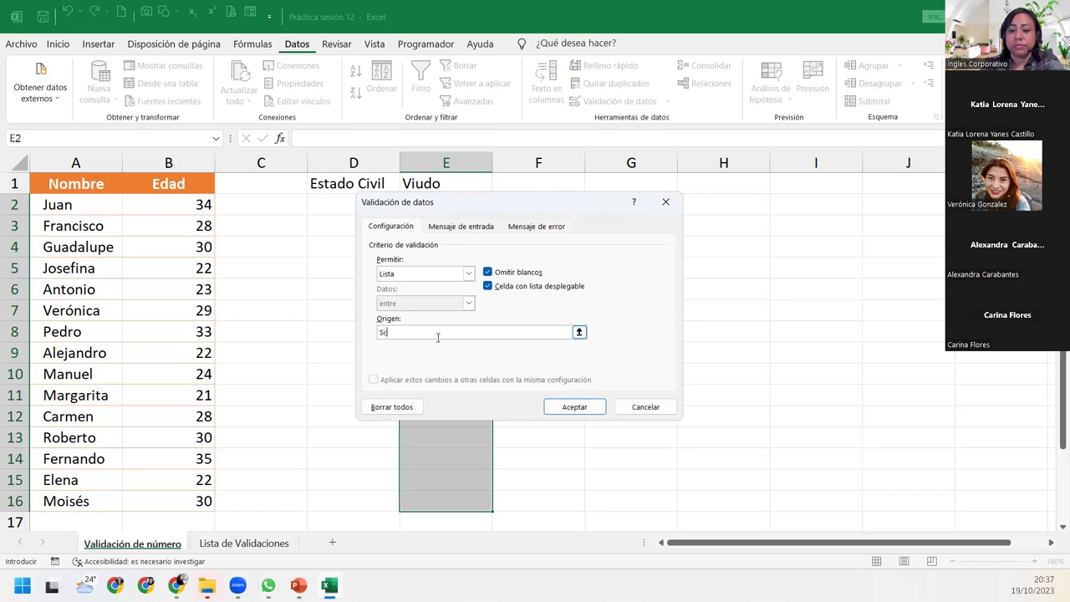
type(";No")
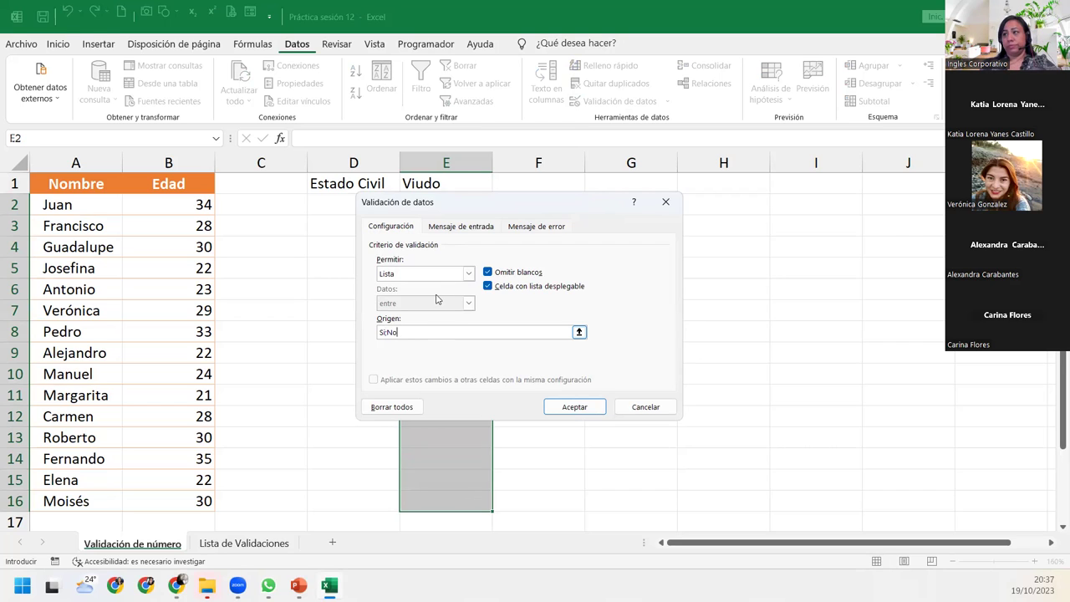
left_click(573, 406)
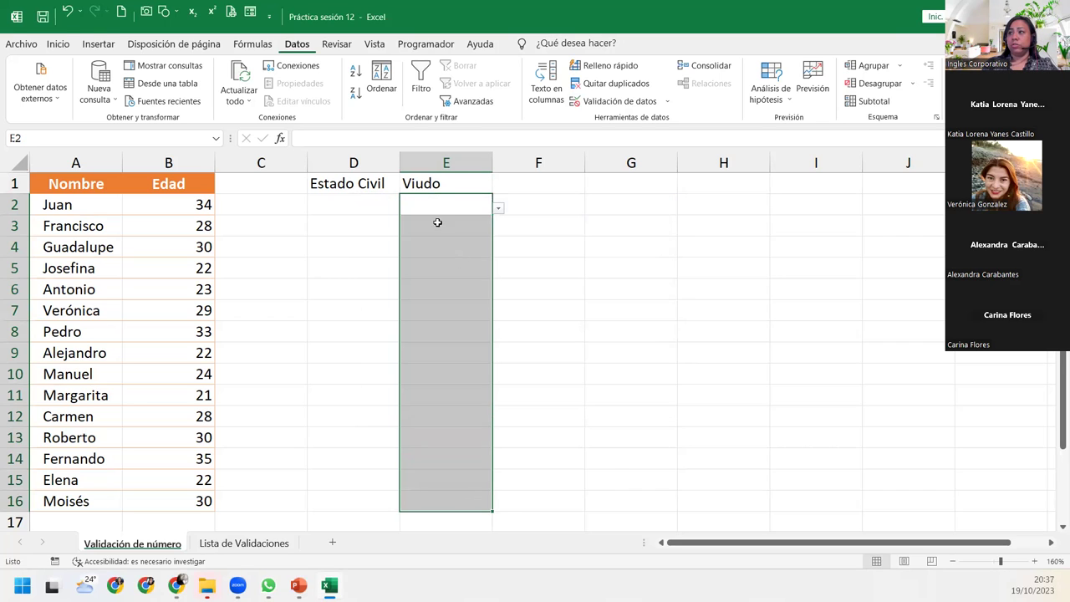
- Test the Si/No dropdowns in E3 and E7
left_click(439, 225)
left_click(499, 229)
left_click(466, 304)
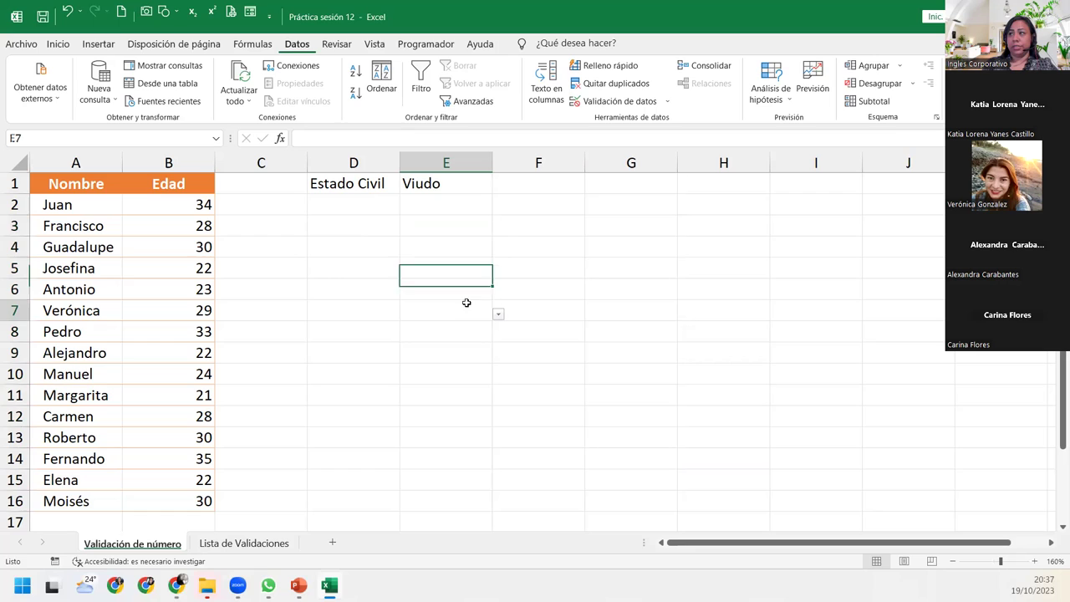
left_click(499, 315)
- Choose No in E2 and Si in E3 from their dropdowns
key("Escape")
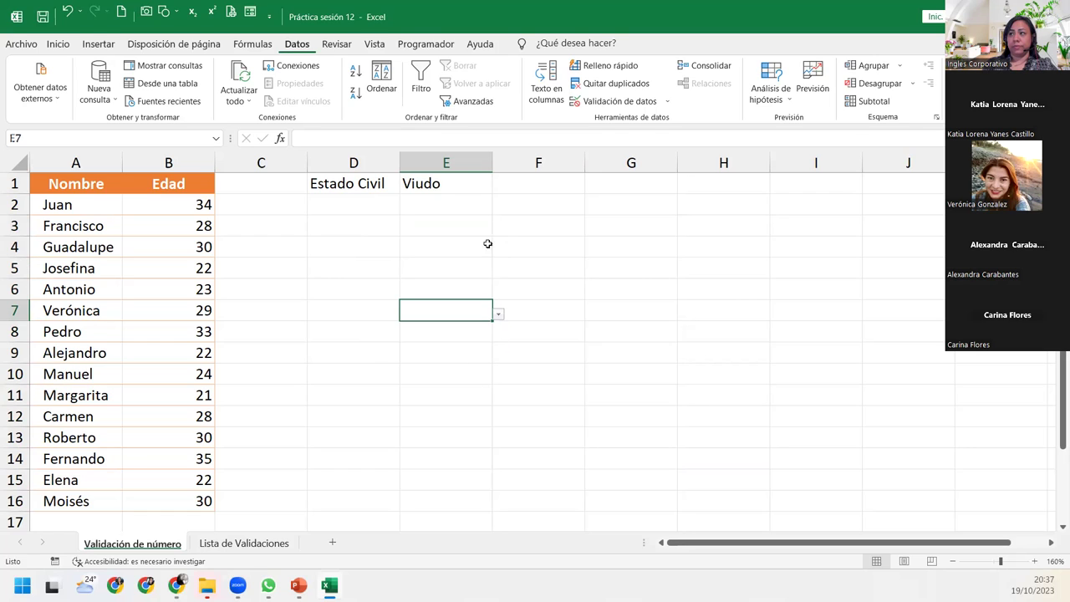
left_click(486, 222)
left_click(489, 206)
left_click(499, 209)
left_click(454, 239)
left_click(474, 281)
left_click(478, 230)
left_click(498, 229)
left_click(424, 245)
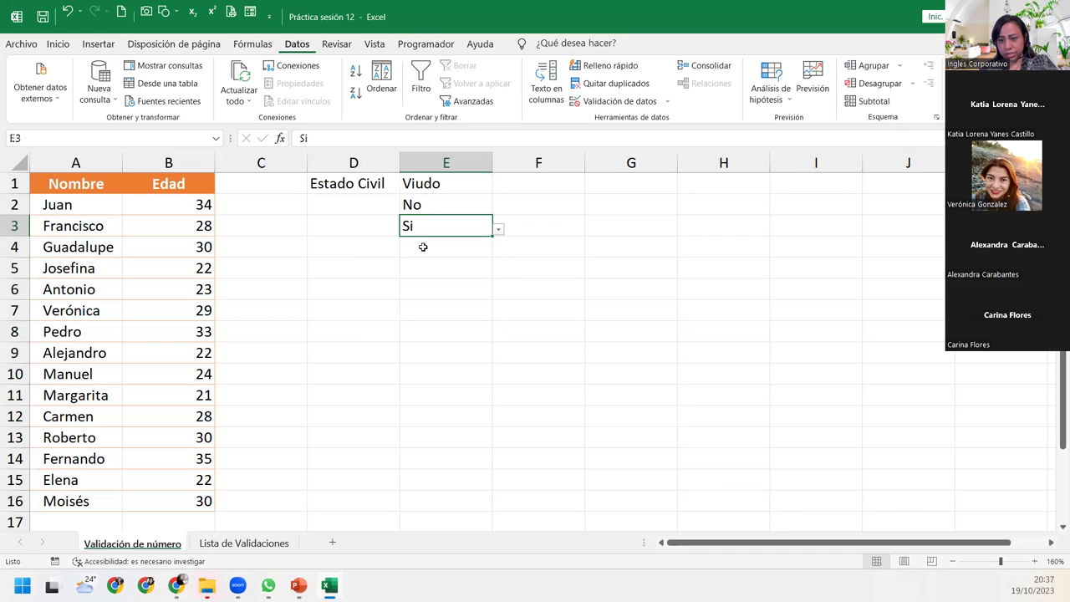
- Undo the Si/No entries and list, then fill Viudo from E1 down to row 11
key("ctrl+z")
key("ctrl+z")
key("ctrl+z")
key("ctrl+z")
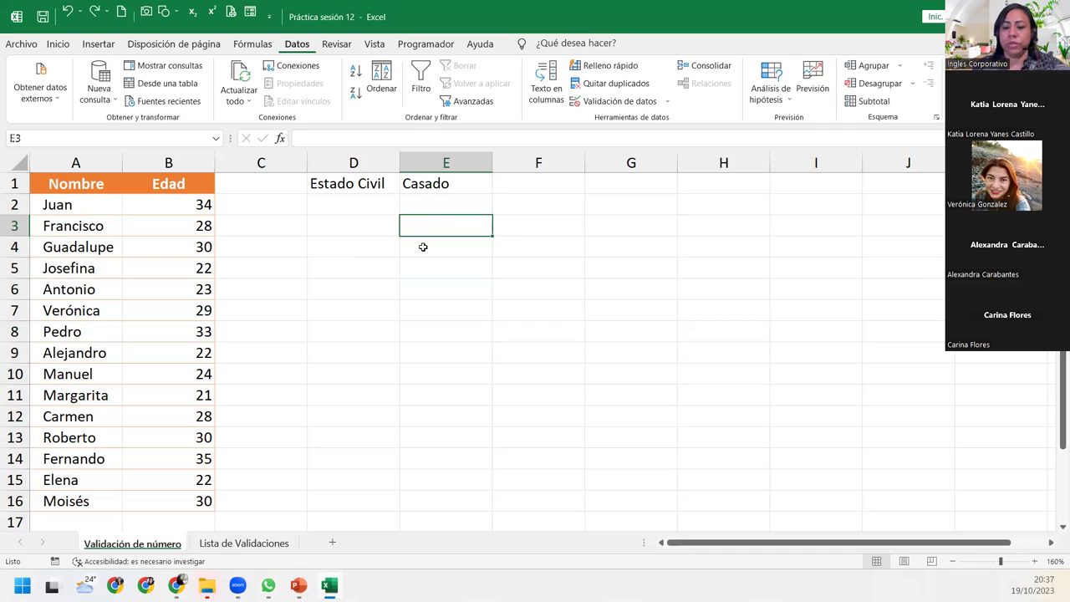
key("ctrl+y")
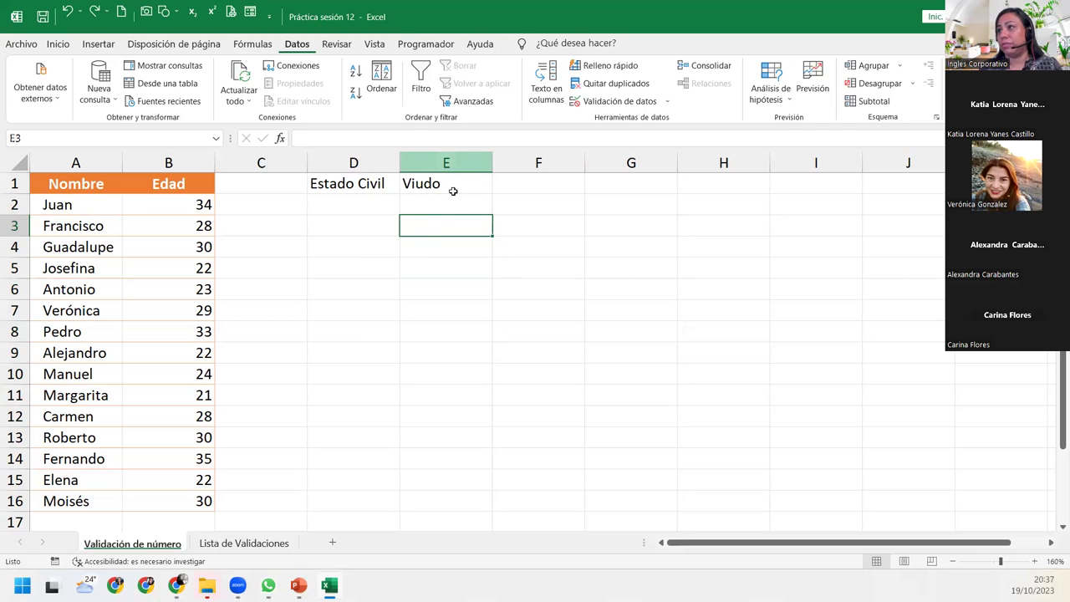
left_click(454, 187)
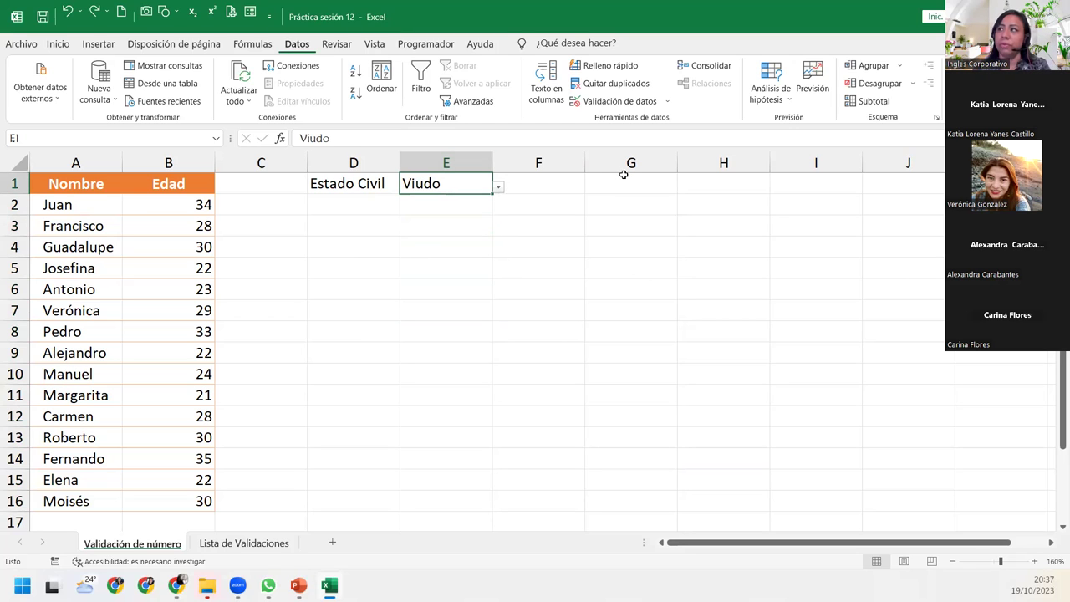
left_click_drag(492, 194, 489, 405)
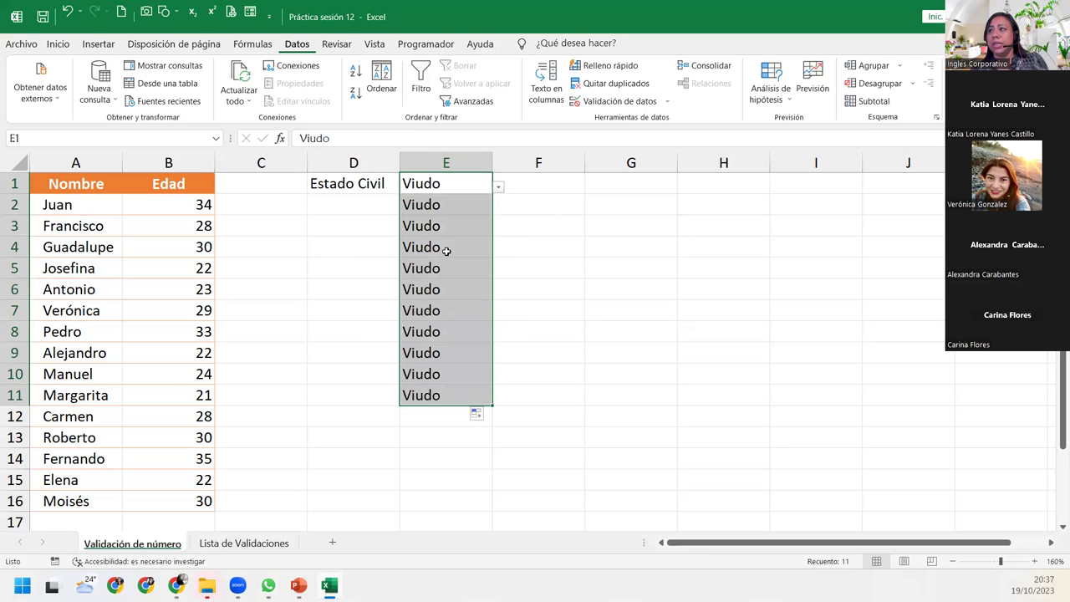
left_click(452, 205)
left_click(498, 209)
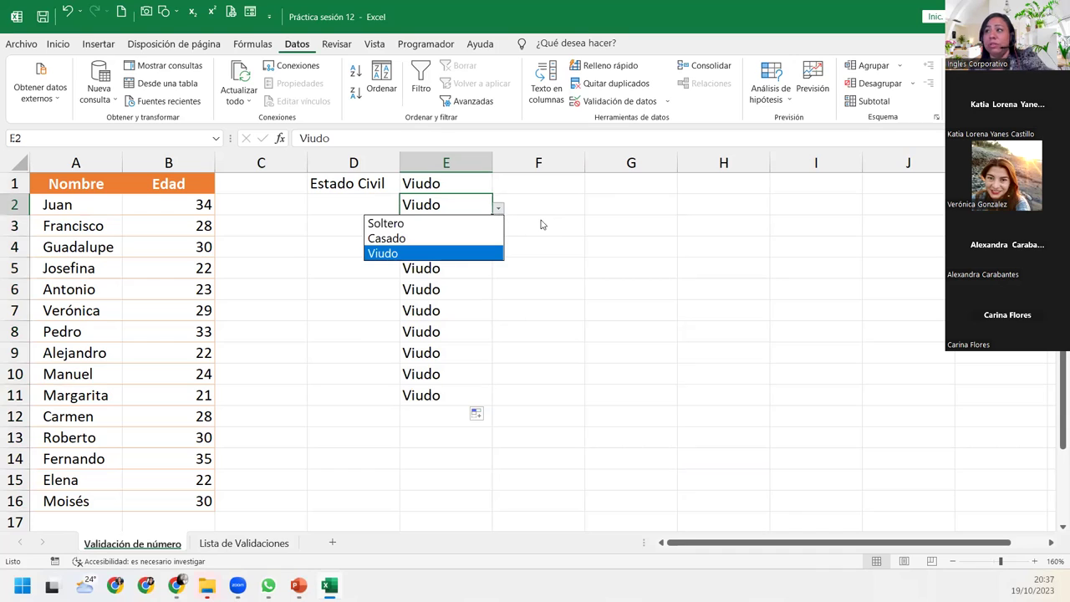
- Undo the Viudo fill and clear E1's value
key("Escape")
key("ctrl+z")
key("ctrl+z")
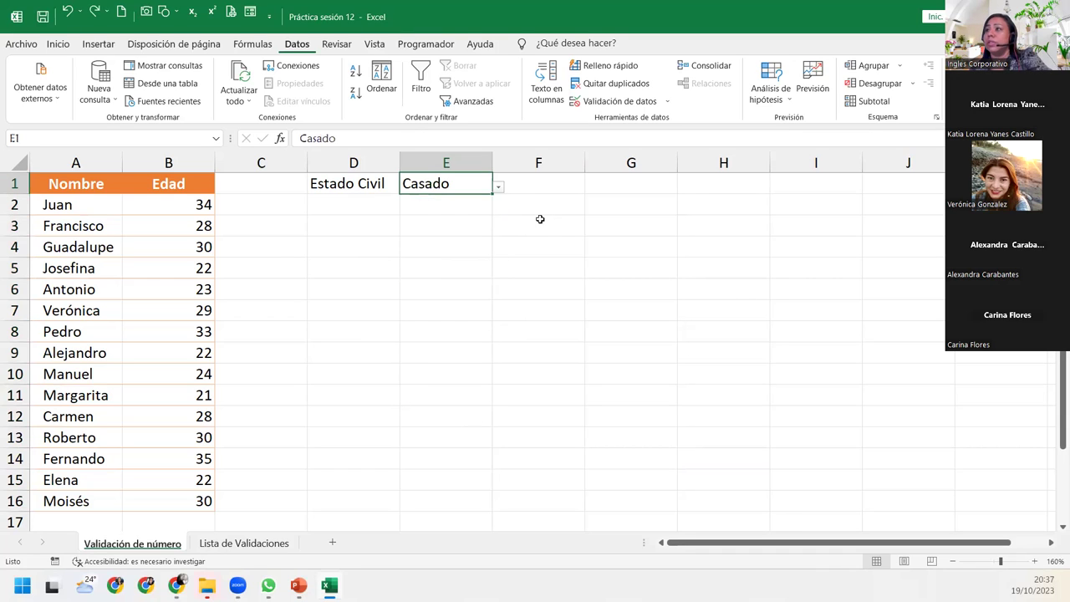
key("BackSpace")
key("Return")
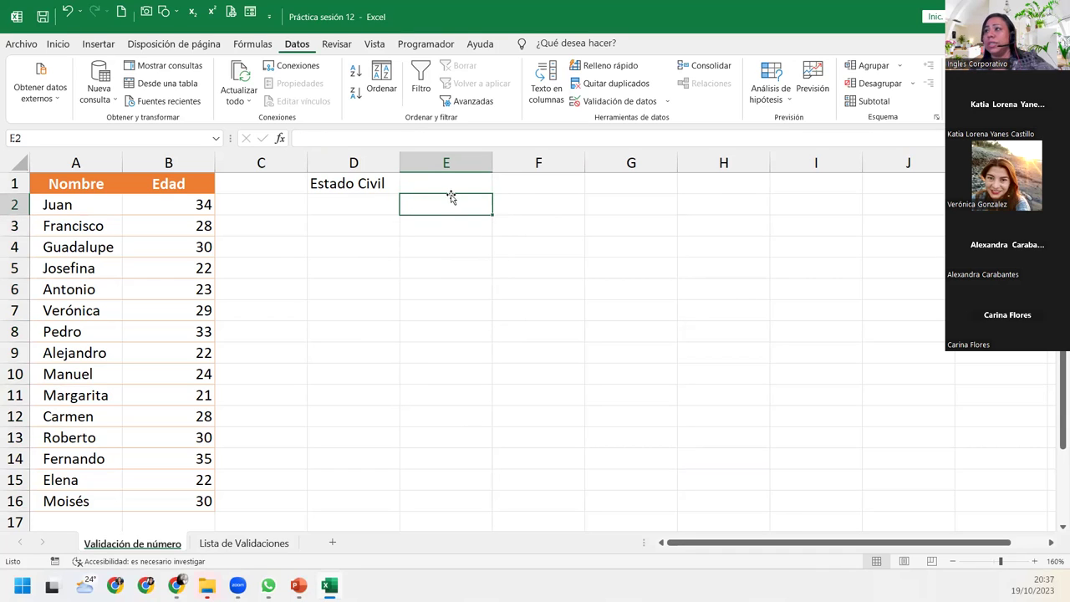
- Copy E1's Soltero/Casado/Viudo dropdown down through E16 and test it in E2, E3 and E5
left_click(452, 184)
left_click_drag(491, 192, 493, 512)
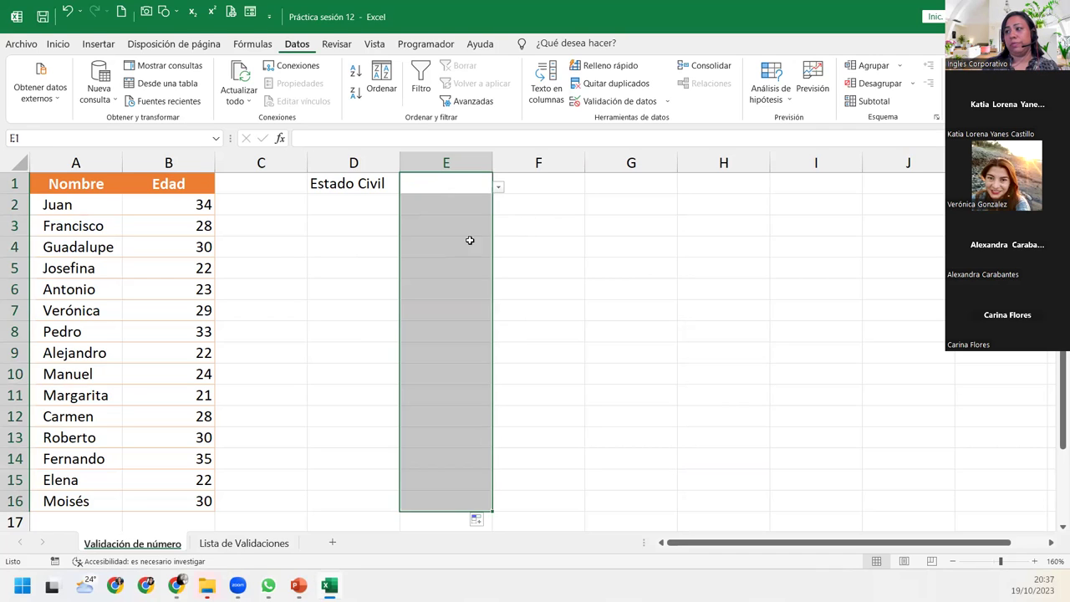
left_click(463, 201)
left_click(497, 211)
left_click(497, 211)
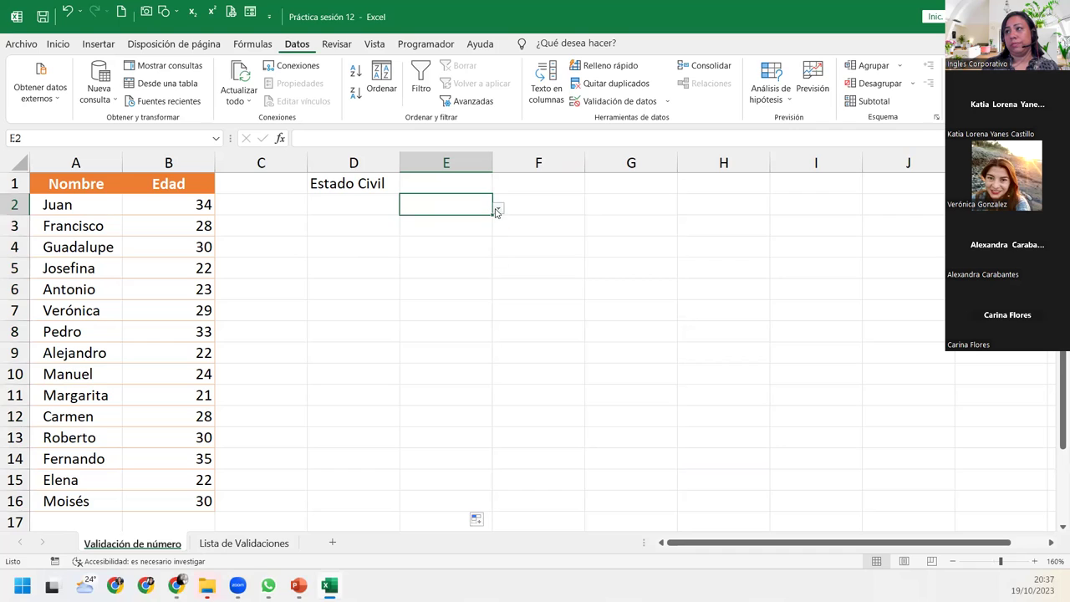
left_click(490, 226)
left_click(498, 231)
left_click(500, 236)
left_click(441, 262)
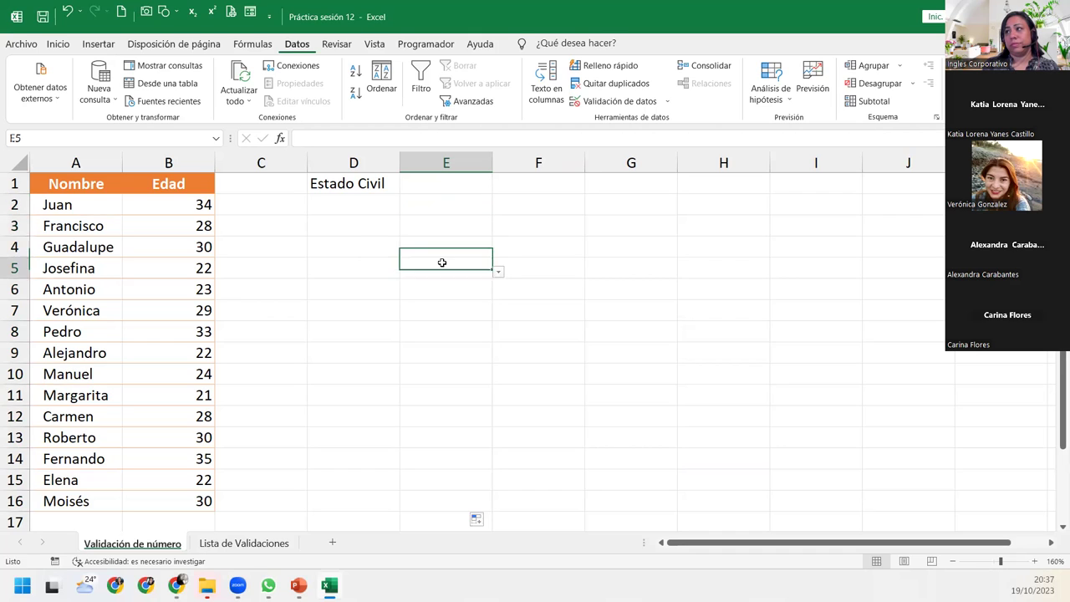
left_click(499, 272)
key("Escape")
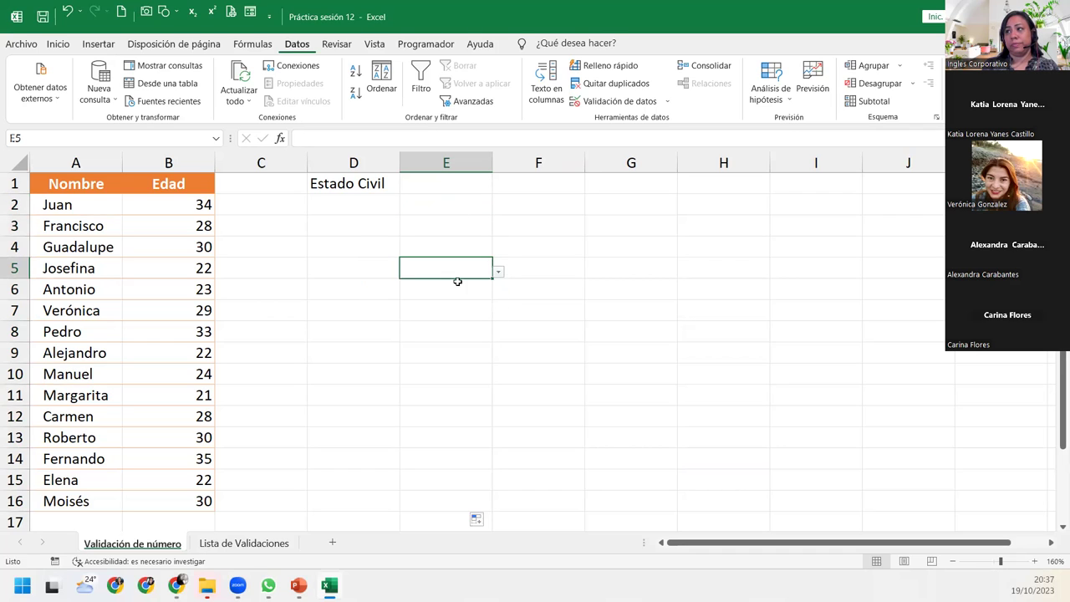
left_click(454, 284)
left_click(465, 179)
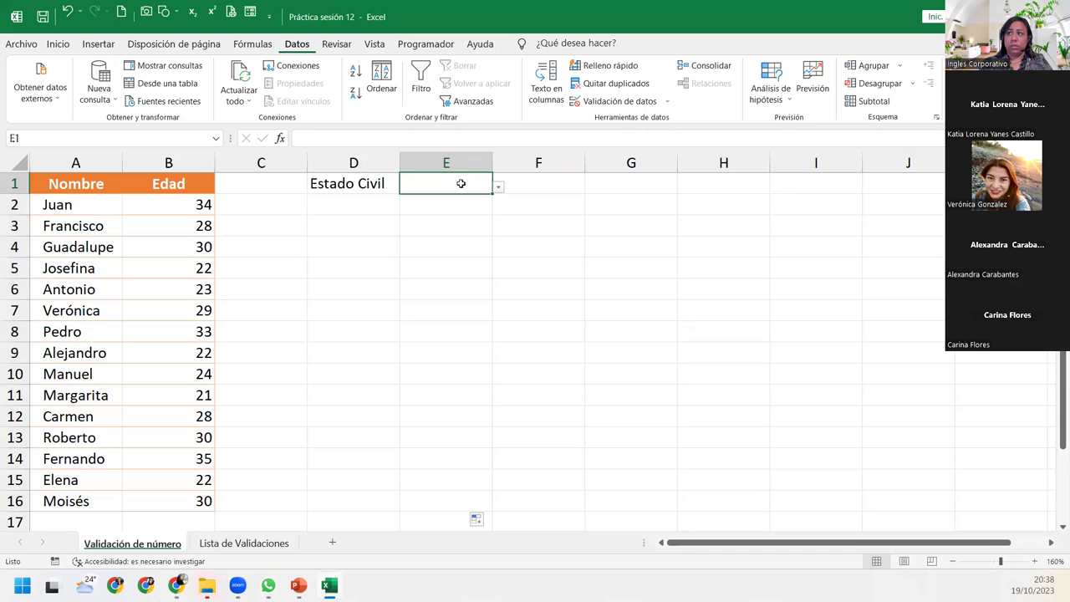
- Recheck the empty dropdowns in E2, E3 and E5, then return to E1
left_click(452, 209)
left_click(500, 210)
left_click(500, 210)
left_click(454, 227)
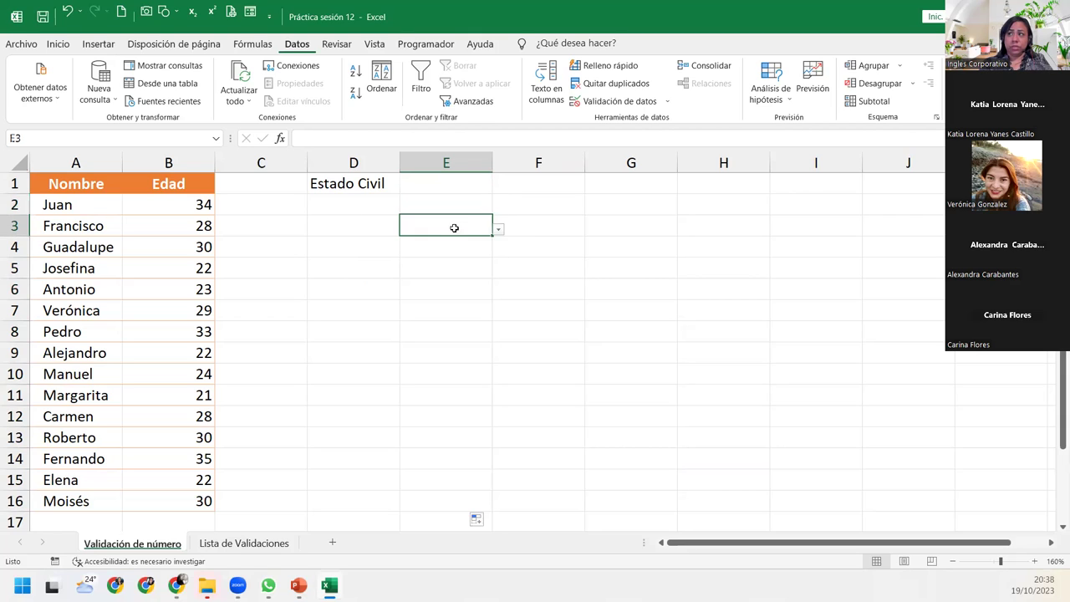
left_click(498, 230)
left_click(499, 230)
left_click(468, 276)
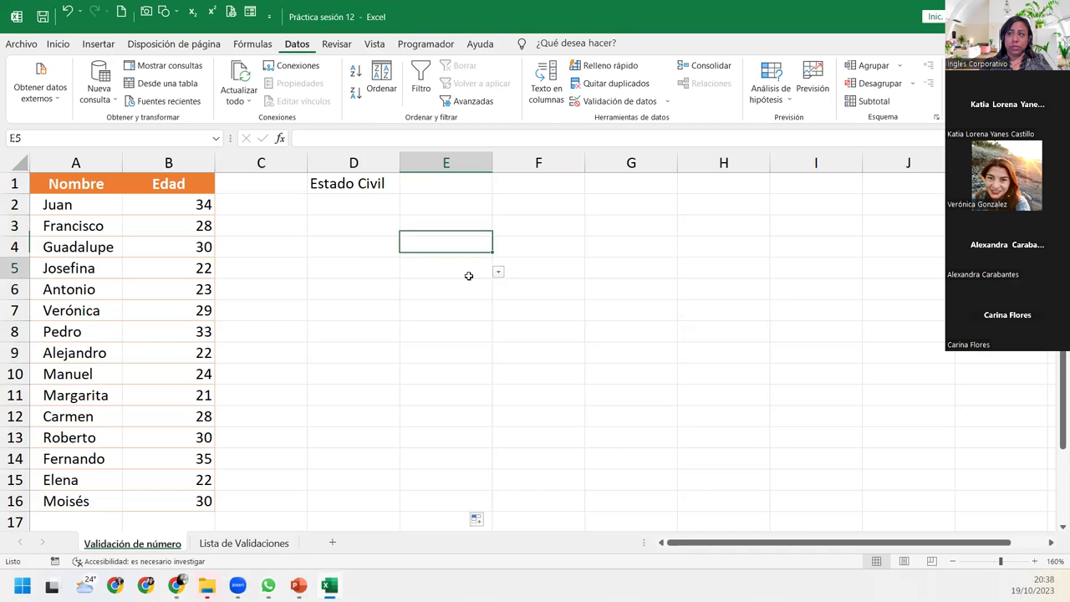
left_click(498, 272)
key("Escape")
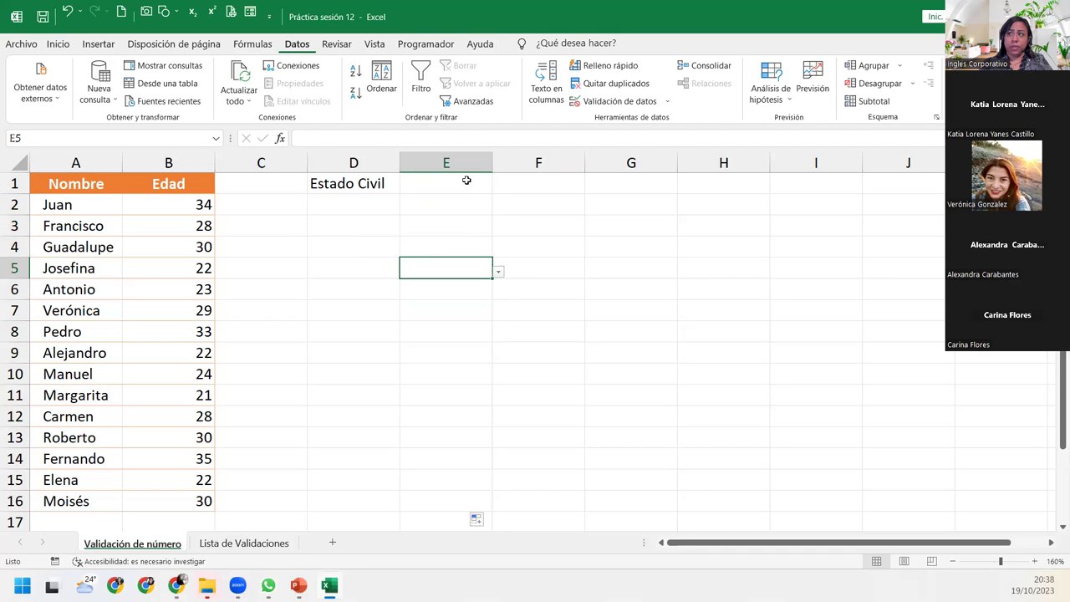
left_click(466, 181)
- Change E1's list source to ;Soltero;Casado;Viudo and check the dropdown's options
left_click(638, 102)
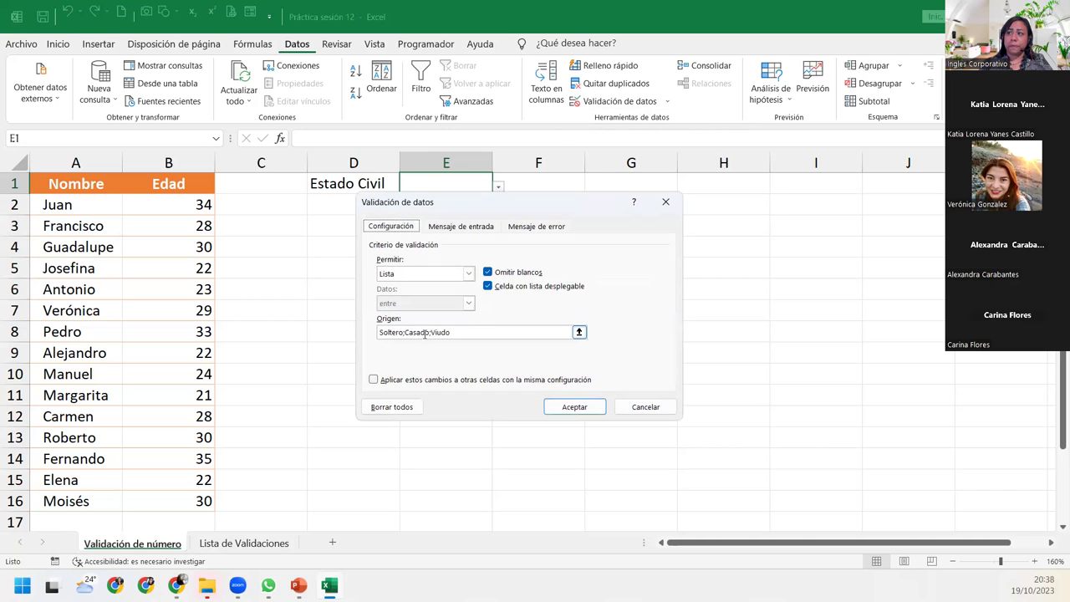
left_click(454, 332)
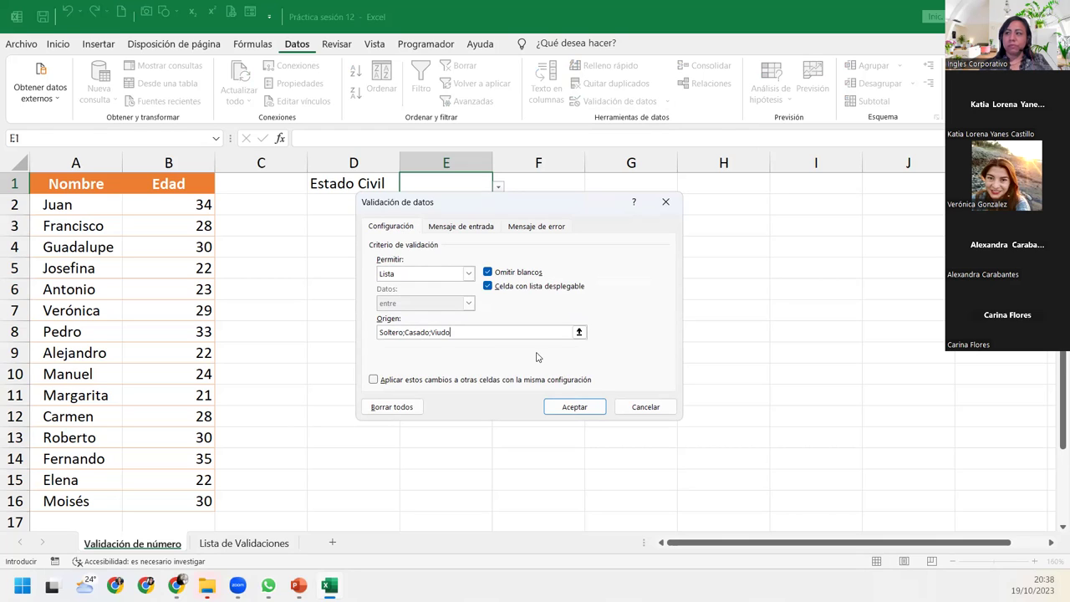
left_click(380, 332)
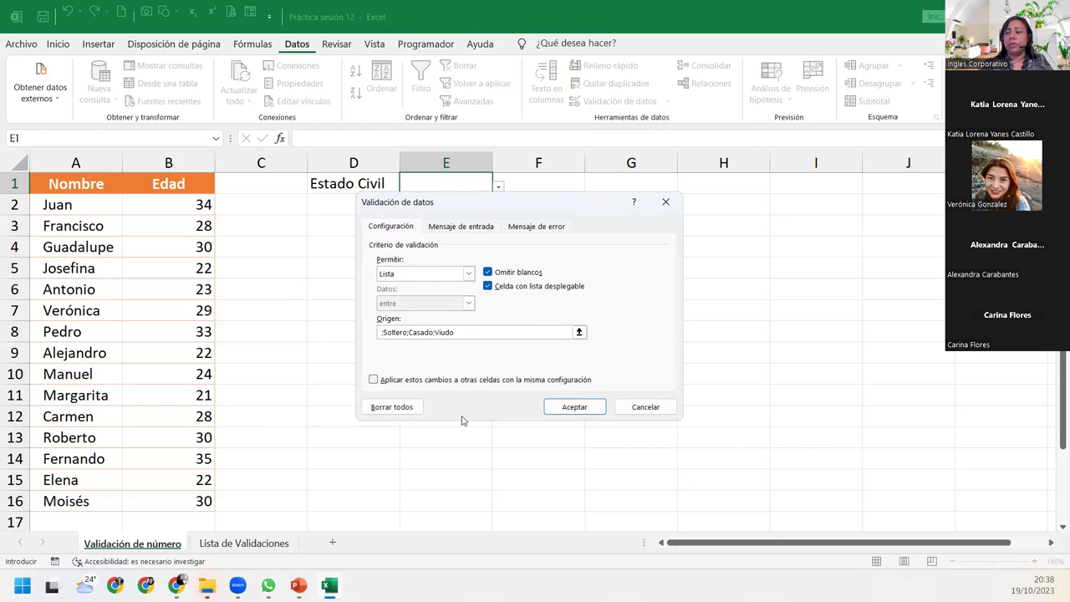
left_click(567, 407)
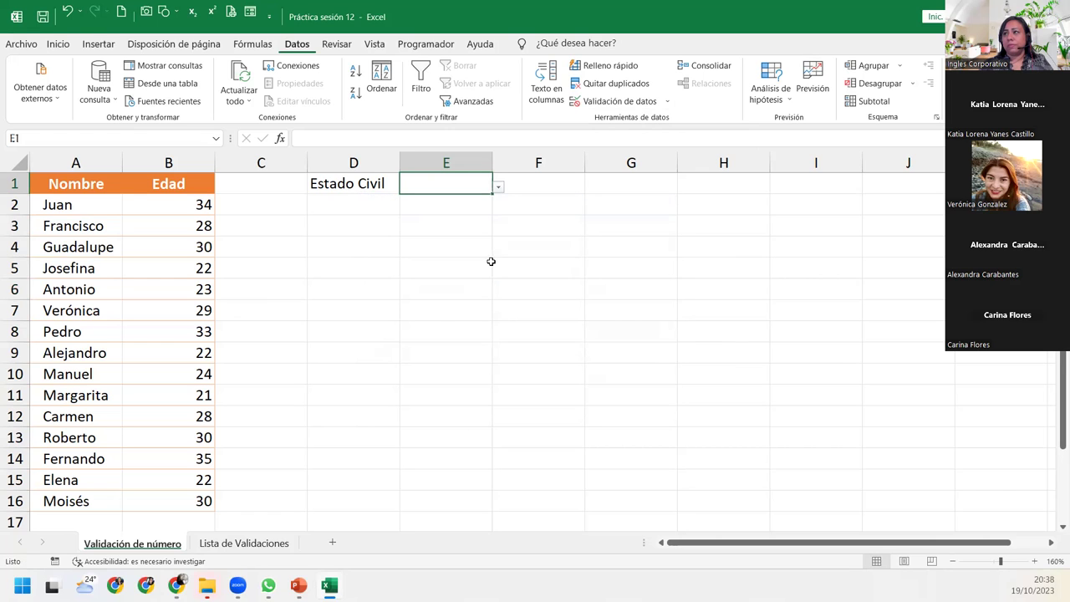
left_click(499, 189)
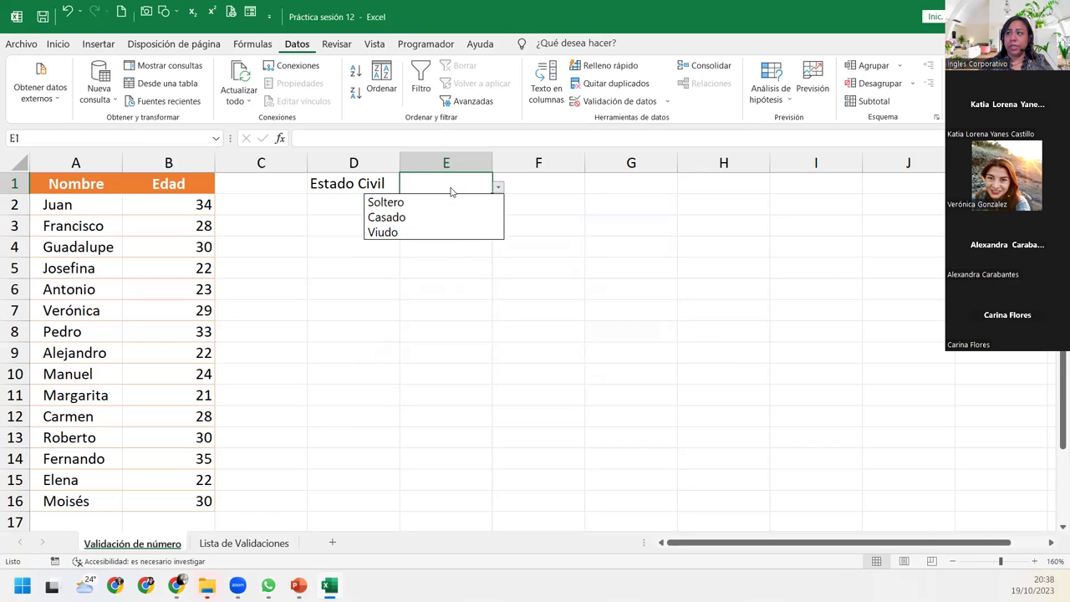
left_click(452, 189)
left_click(619, 102)
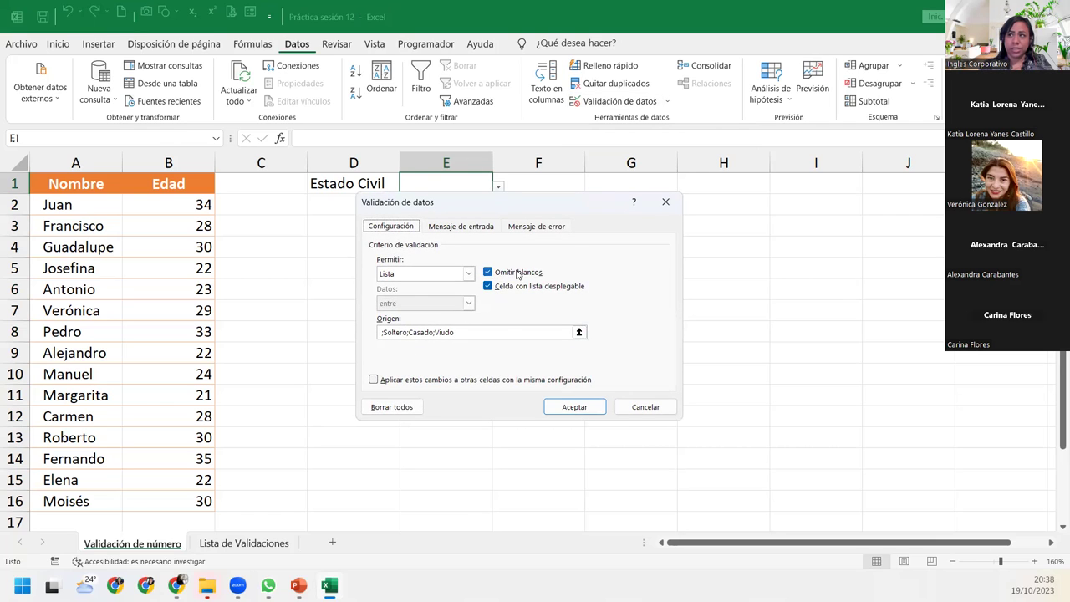
- Remove the leading semicolon from E1's list source and check the dropdown
left_click(380, 335)
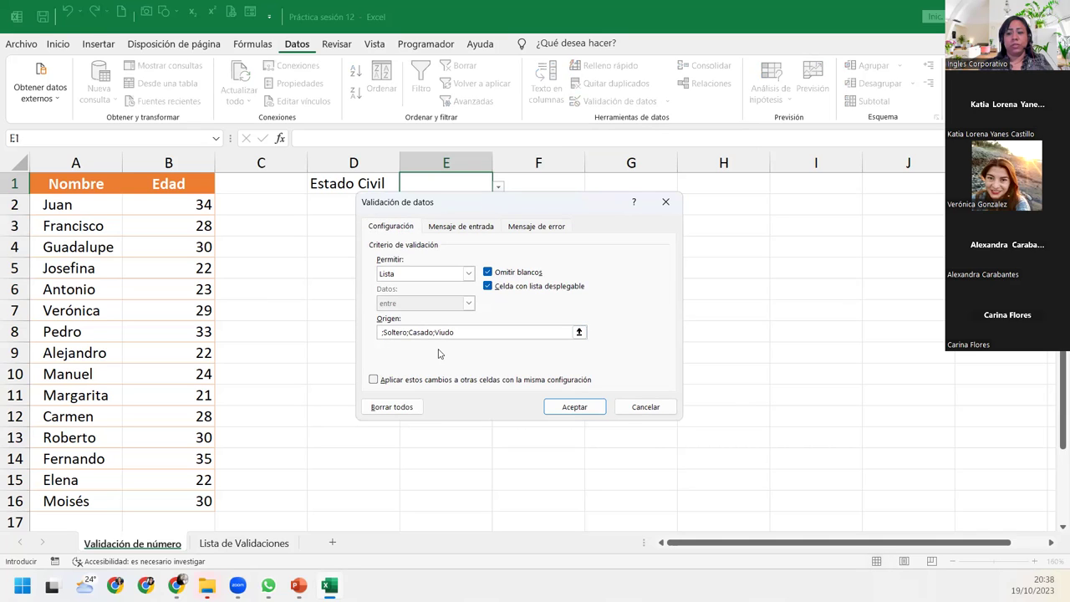
key("BackSpace")
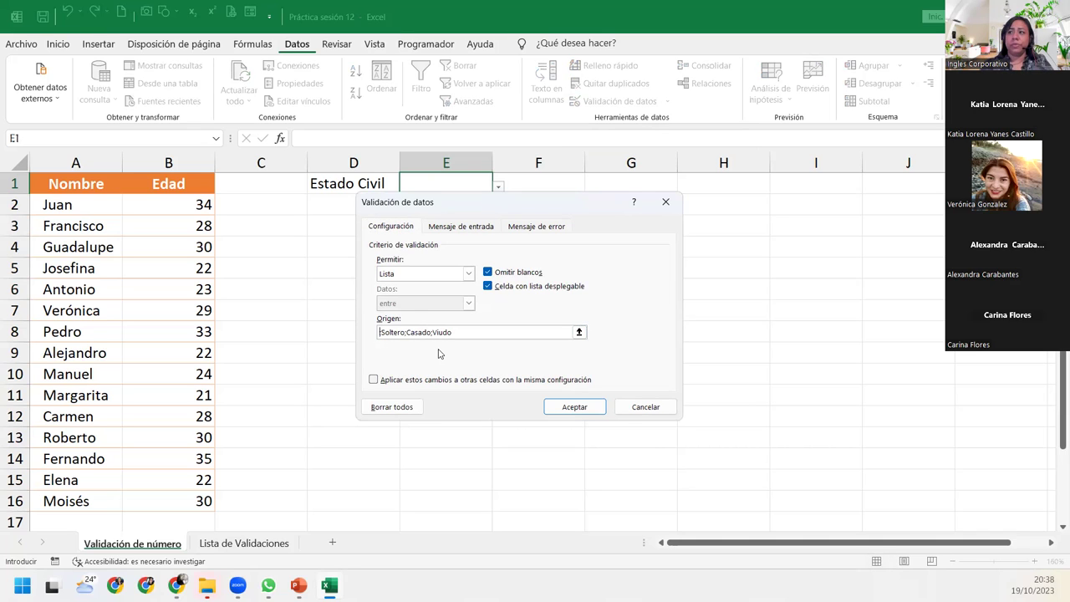
key("Delete")
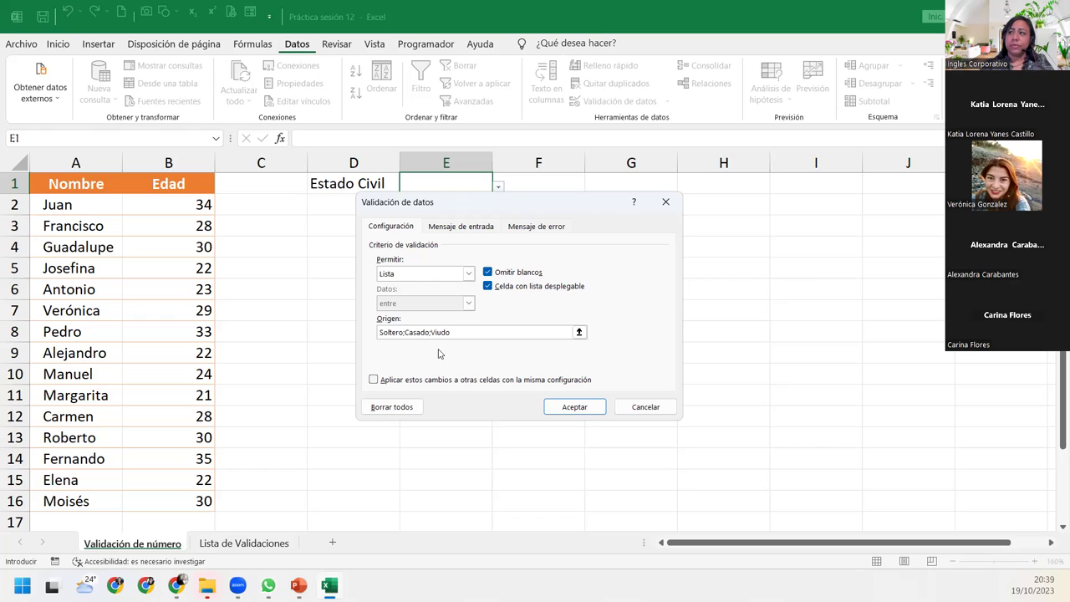
left_click(407, 332)
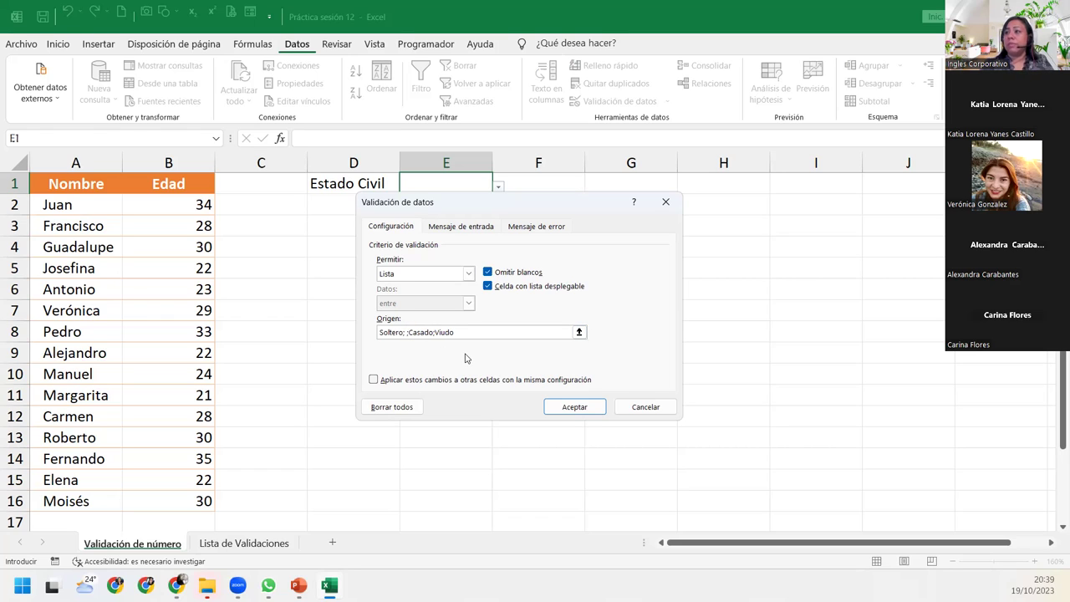
left_click(574, 406)
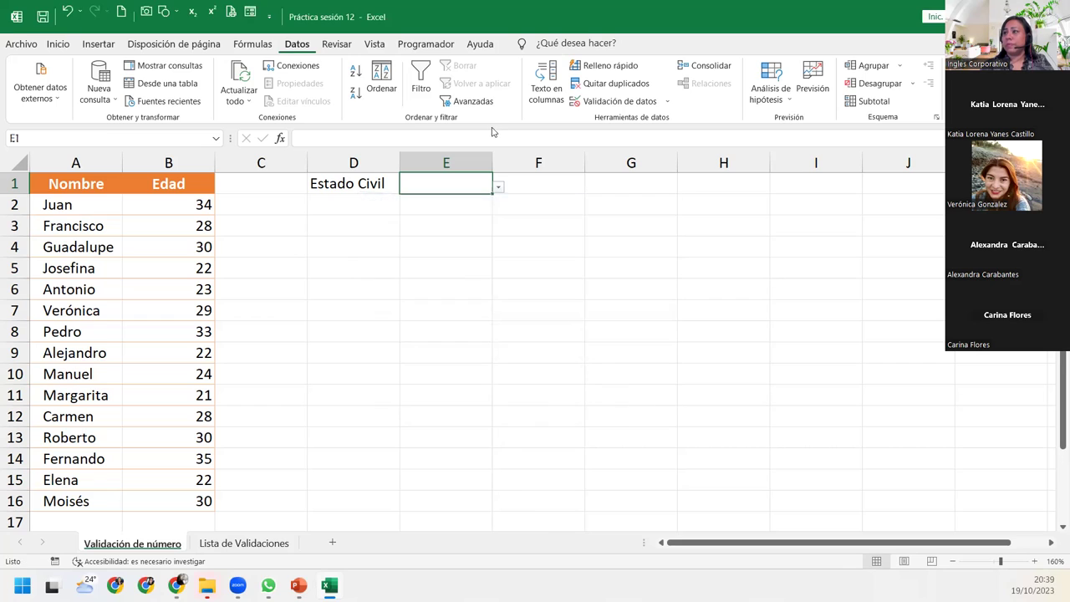
left_click(501, 191)
left_click(445, 190)
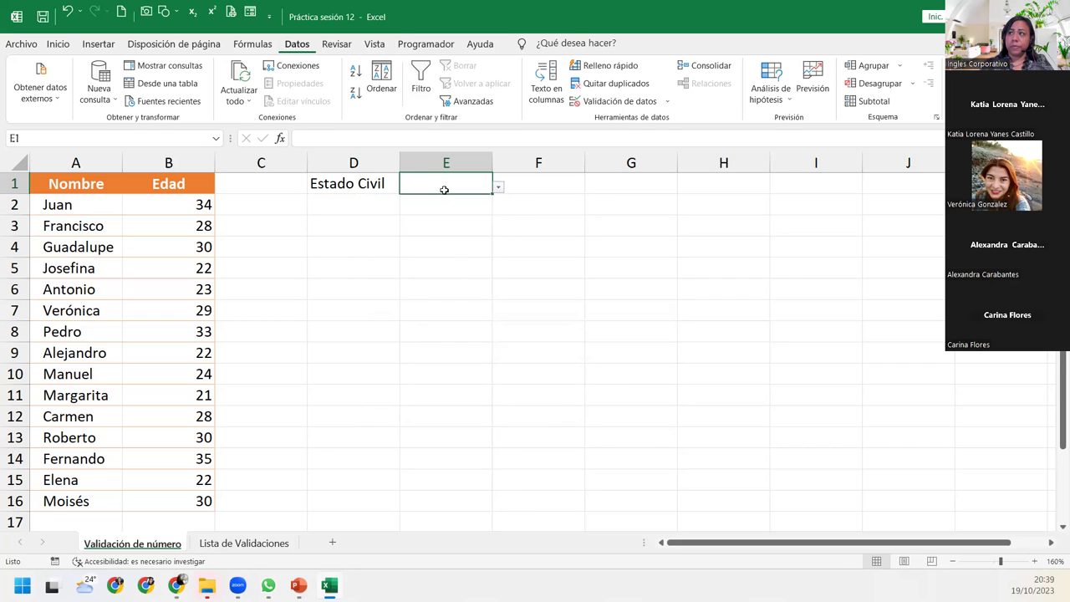
- Set E1's source to Soltero;Casado;Viudo;"" and confirm the extra "" entry appears
left_click(621, 102)
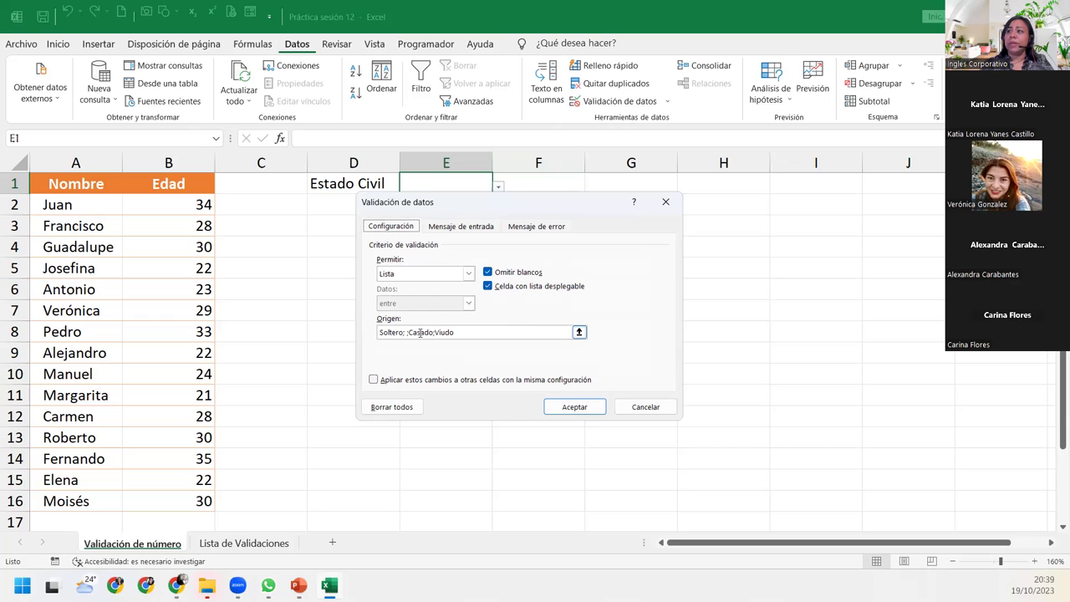
left_click(414, 329)
left_click(408, 332)
key("BackSpace")
key("BackSpace")
left_click(453, 334)
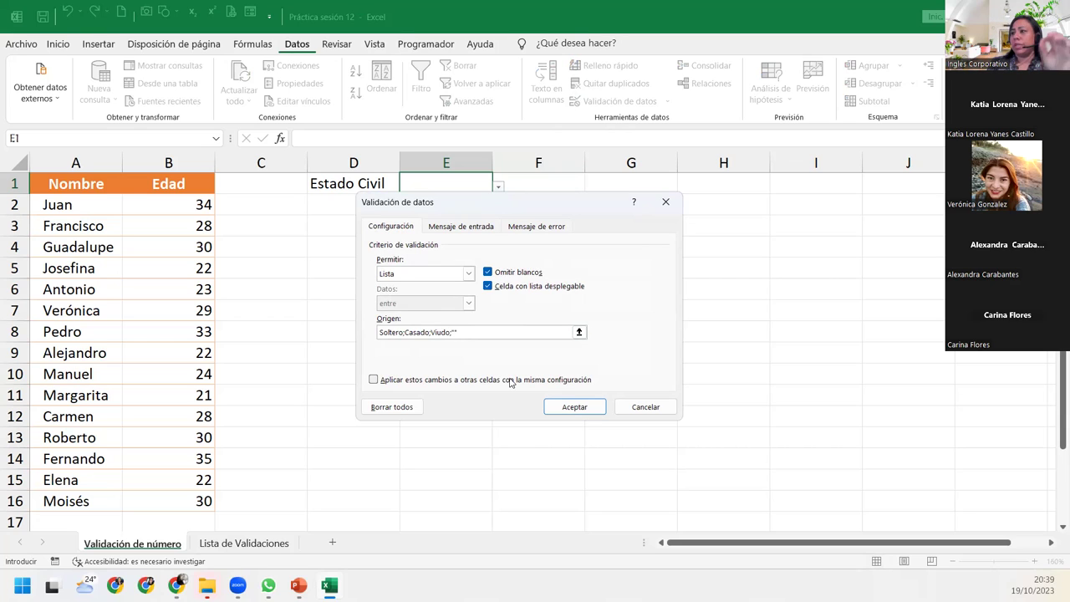
left_click(577, 410)
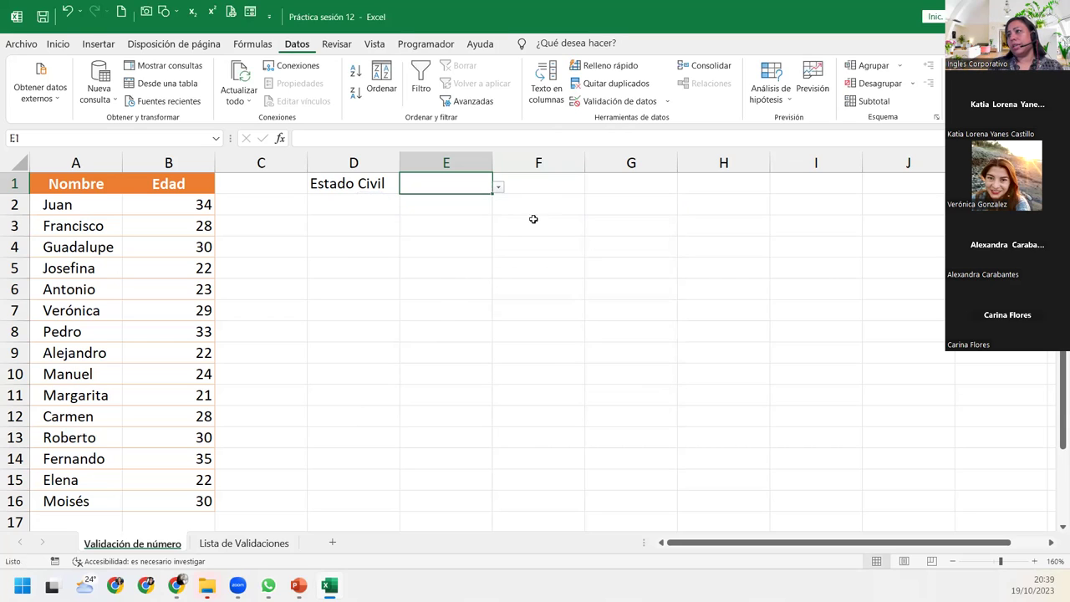
left_click(498, 187)
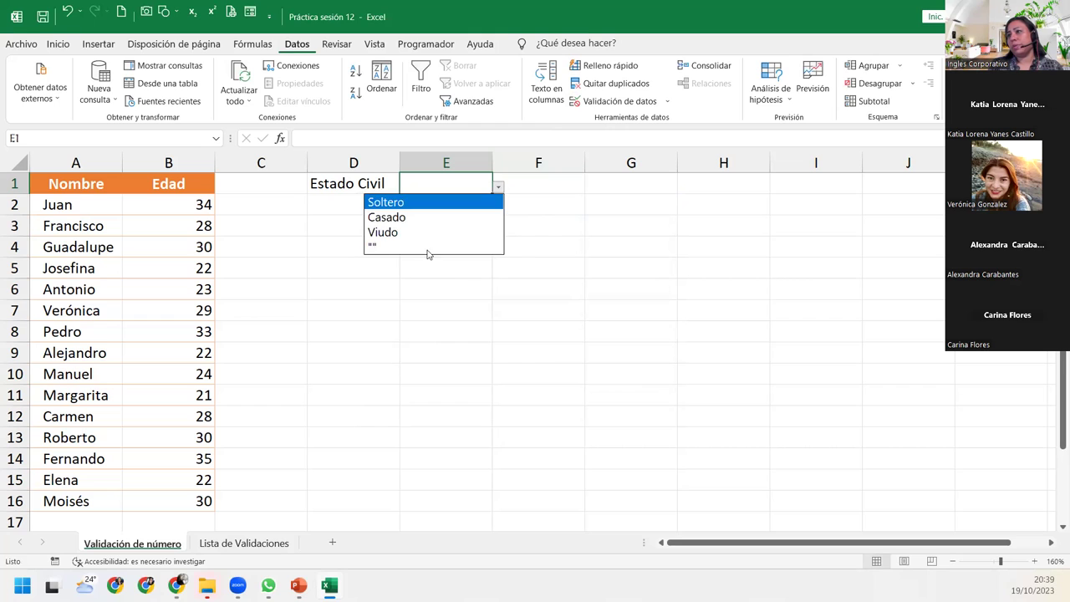
left_click(446, 188)
- Remove the trailing ;"" from E1's validation source and apply the three-option list
left_click(615, 101)
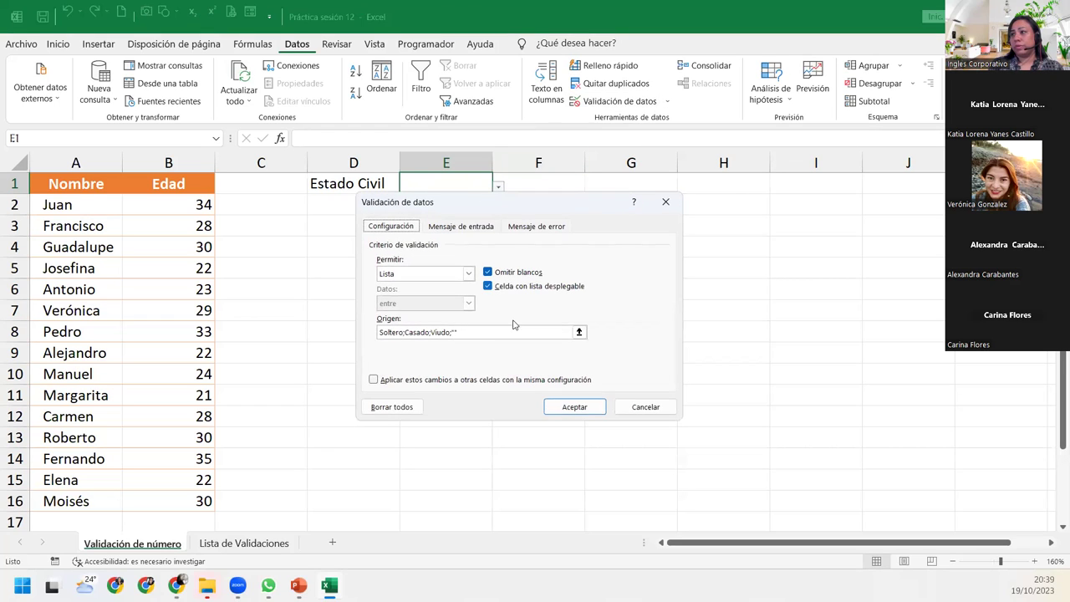
left_click(487, 332)
key("BackSpace")
key("BackSpace")
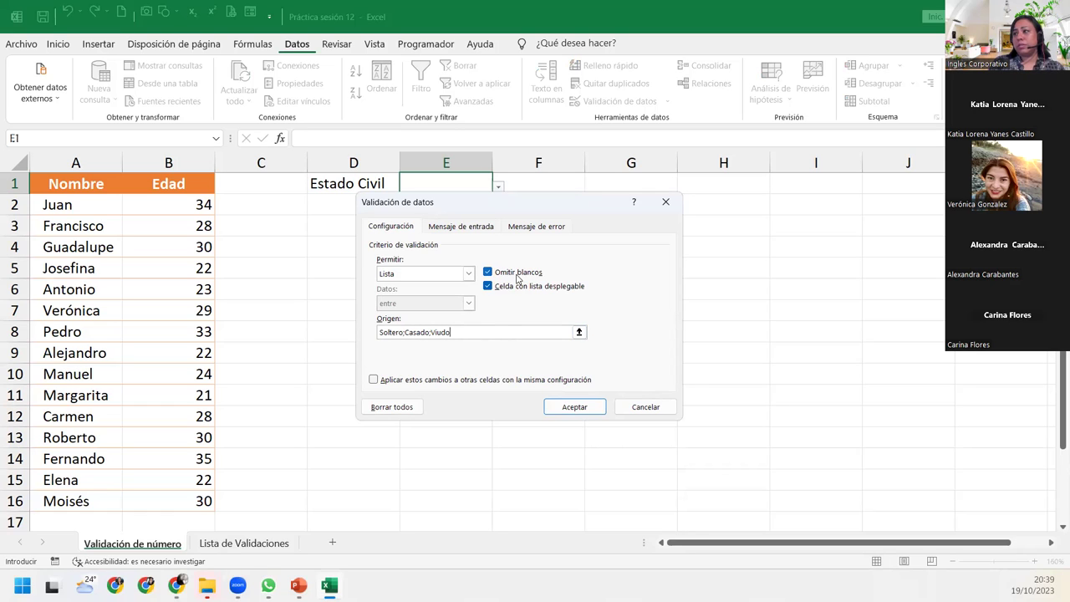
left_click(589, 409)
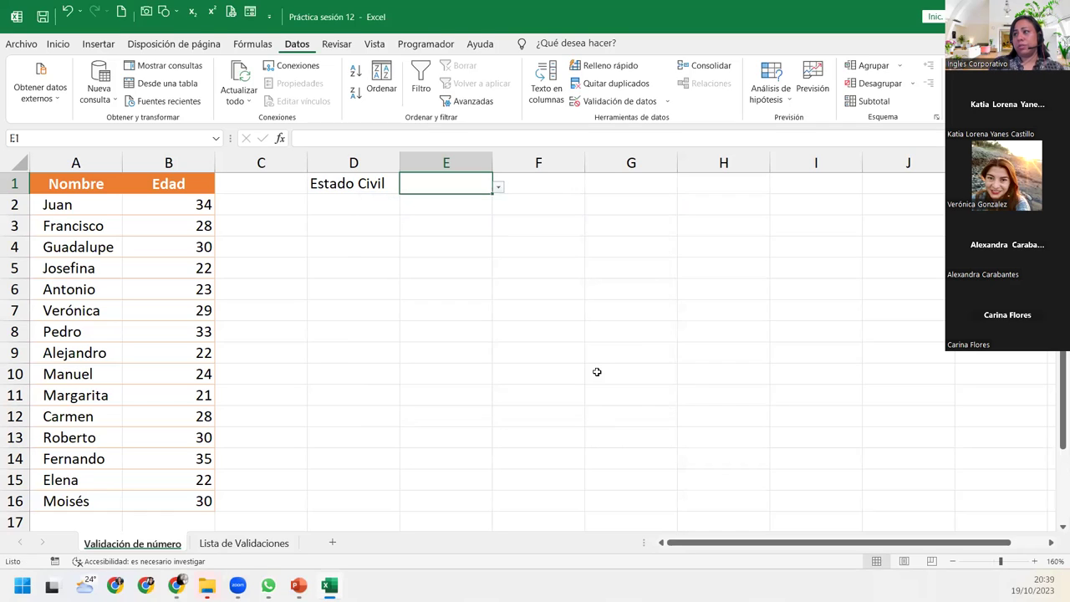
- Check that the E1 and E2 dropdowns list only Soltero, Casado and Viudo
left_click(498, 188)
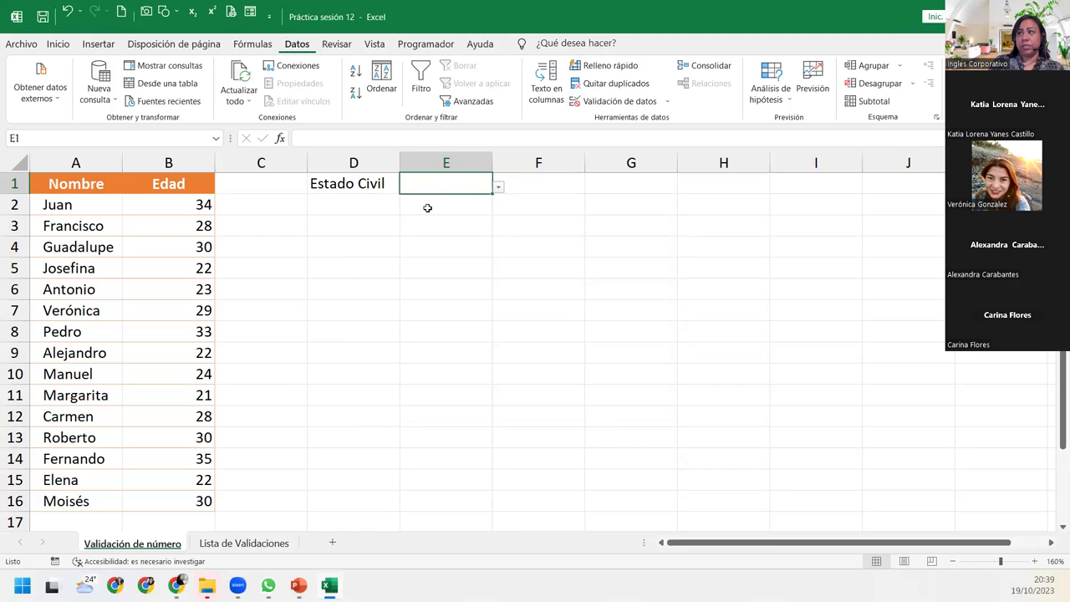
left_click(428, 207)
left_click(497, 209)
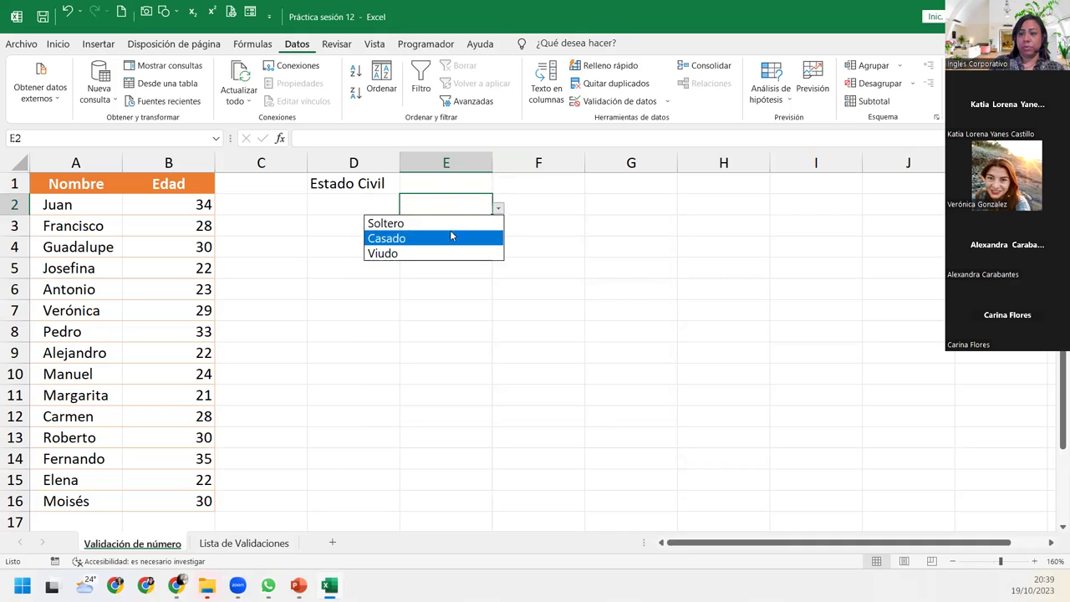
left_click(465, 184)
left_click(467, 183)
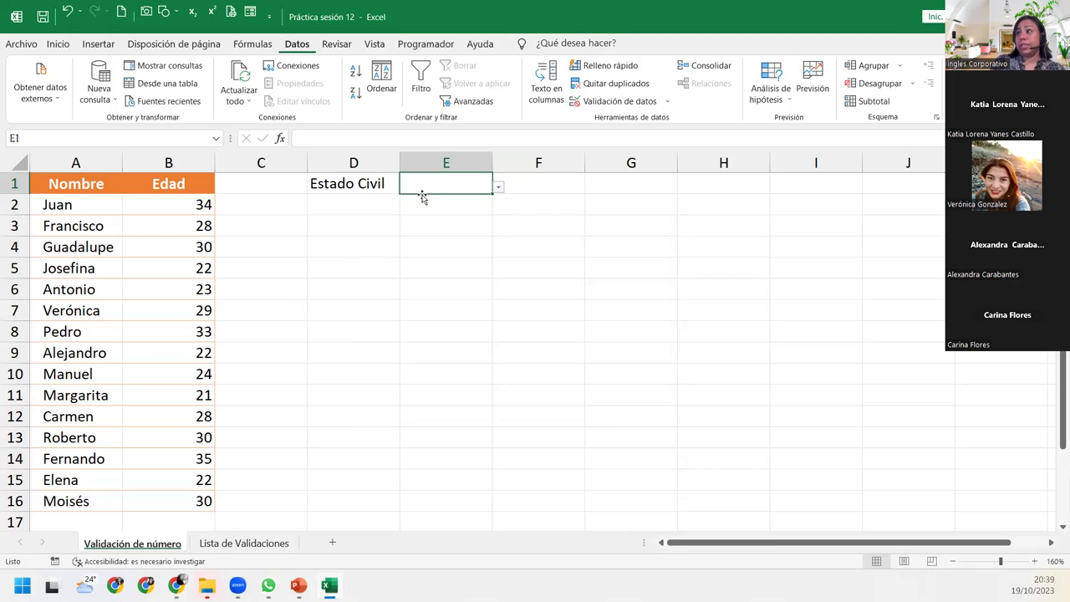
- Append ;N/A to E1's validation list and choose N/A as E1's value
left_click(606, 101)
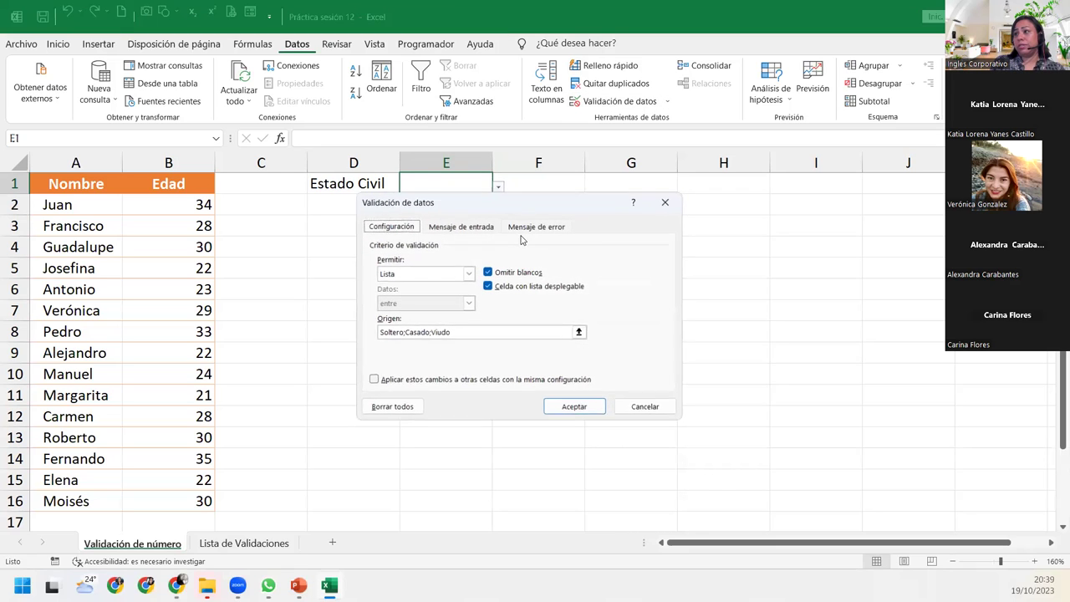
left_click(522, 333)
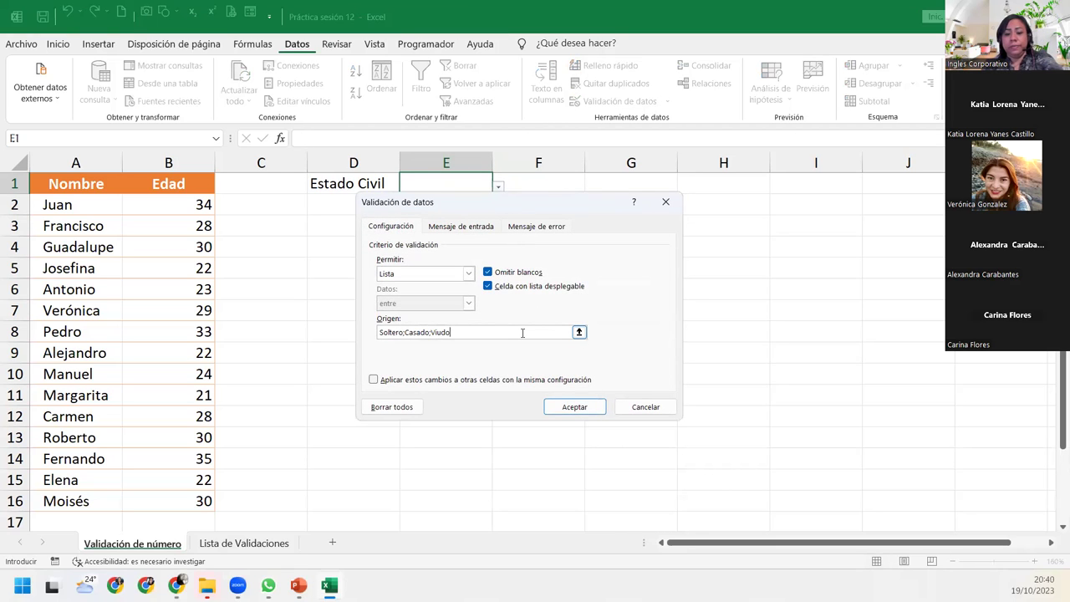
type(";N/A")
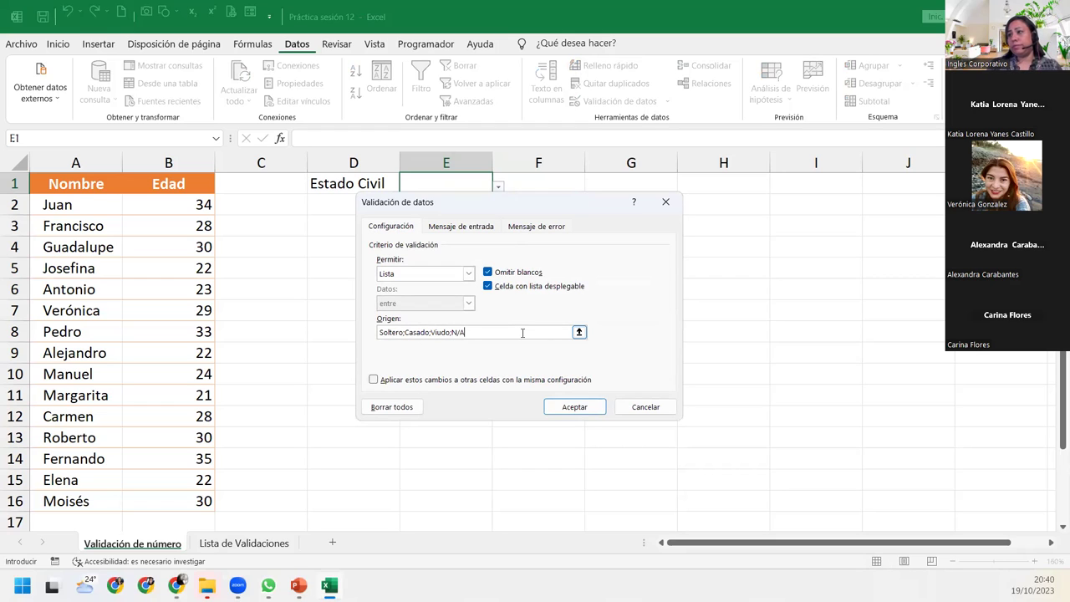
left_click(575, 407)
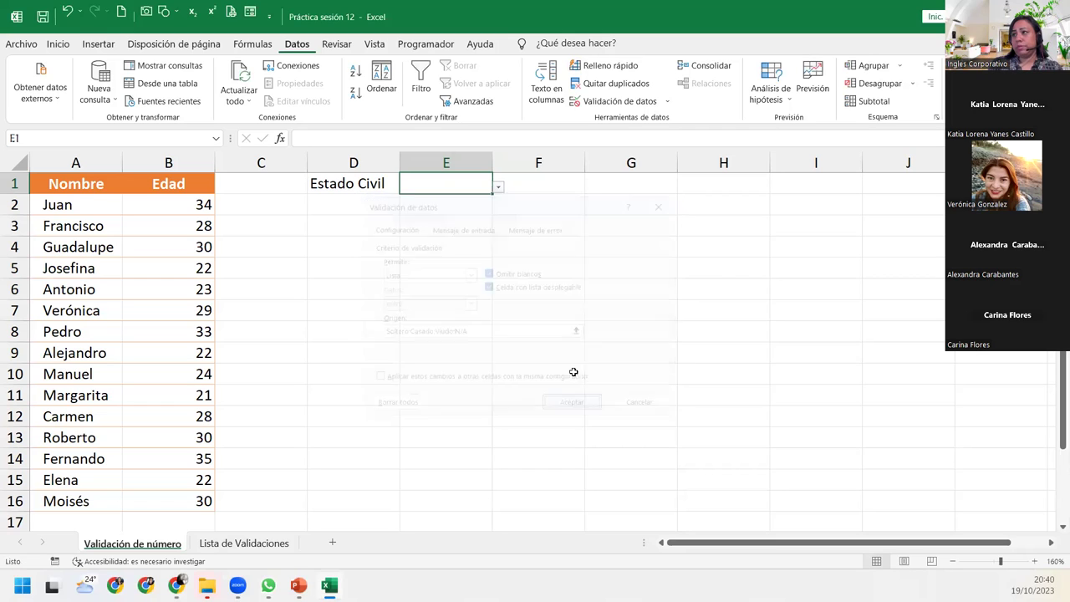
left_click(499, 187)
left_click(407, 245)
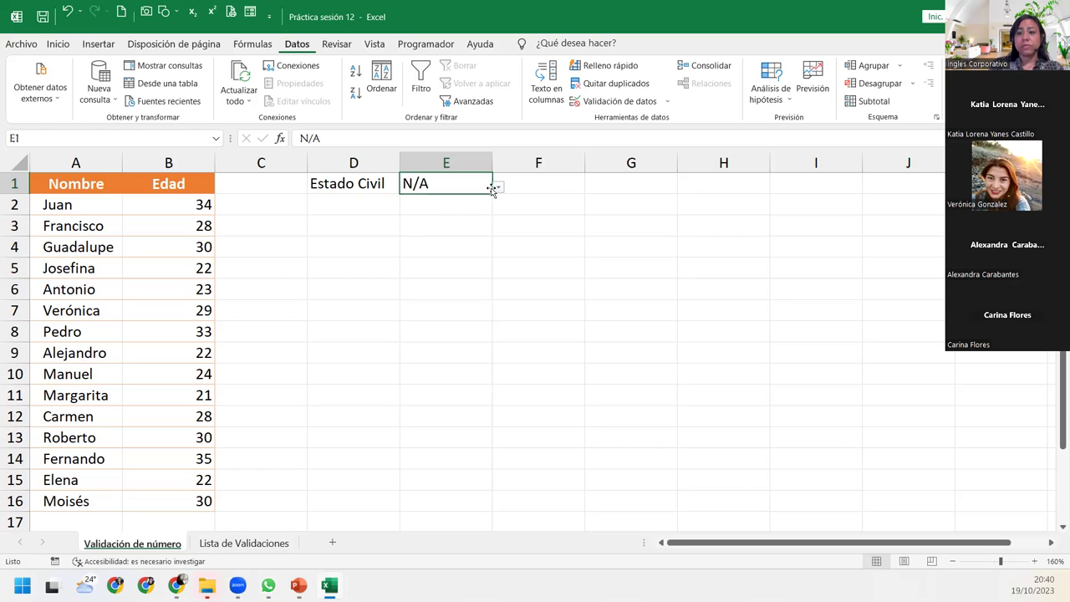
- Dismiss the error, recheck E1's validation source, then switch to the Lista de Validaciones sheet
left_click(615, 89)
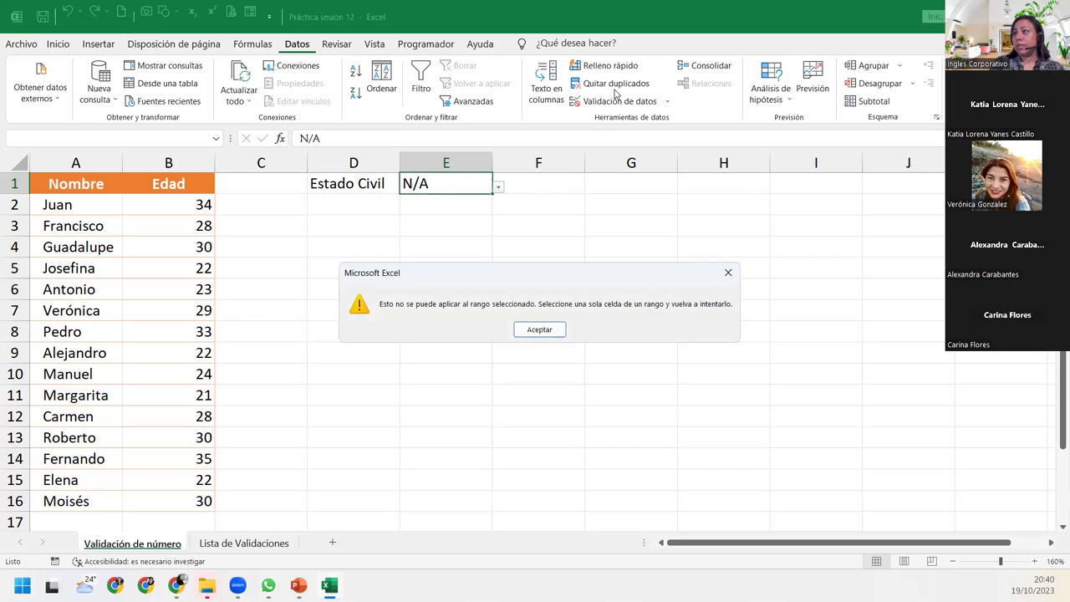
key("Return")
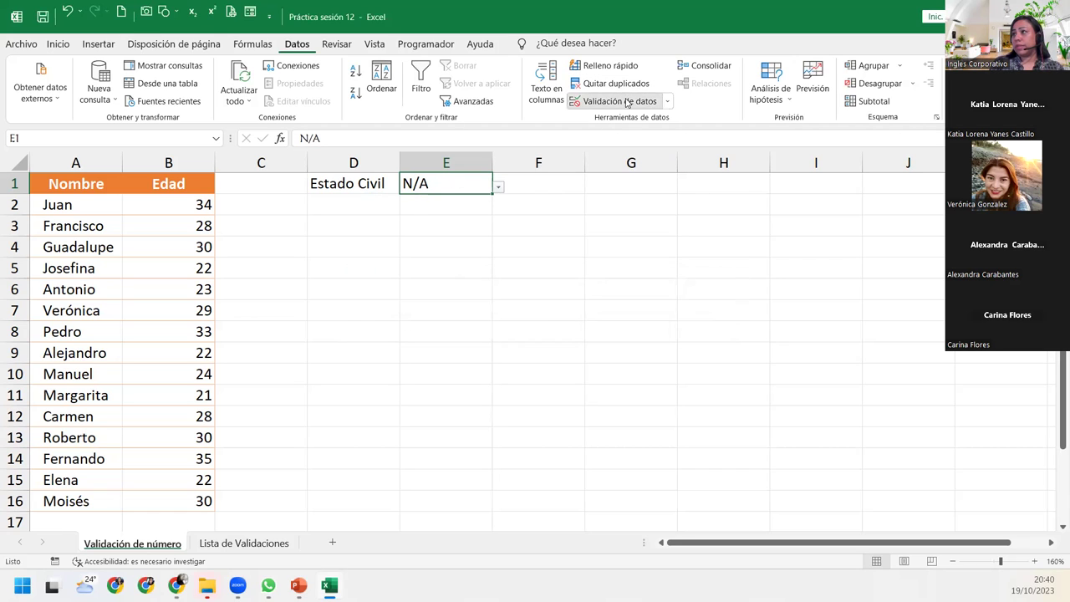
left_click(619, 101)
left_click(466, 333)
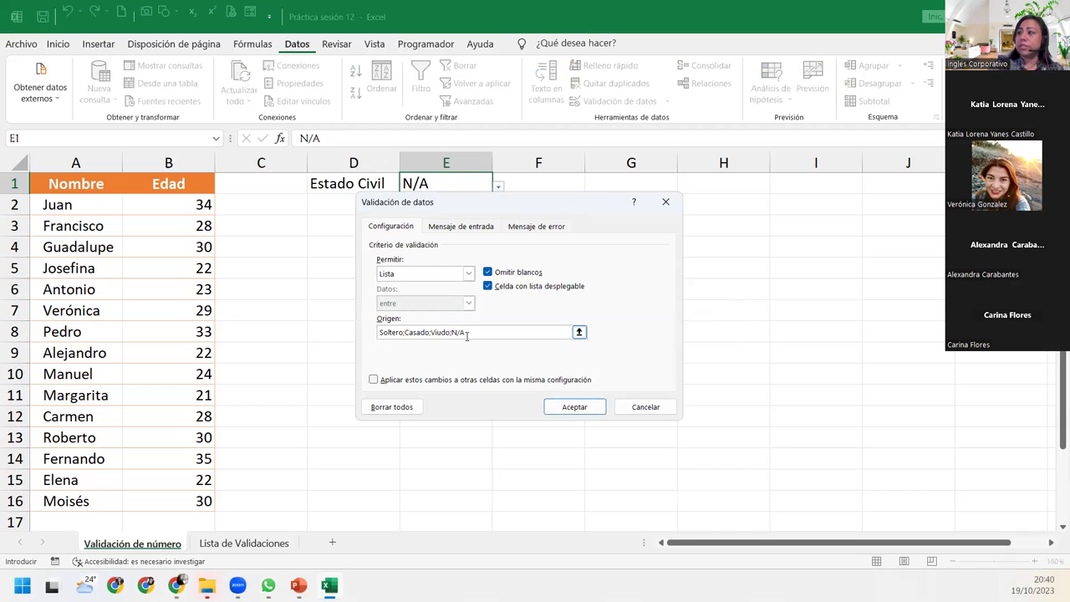
key("Return")
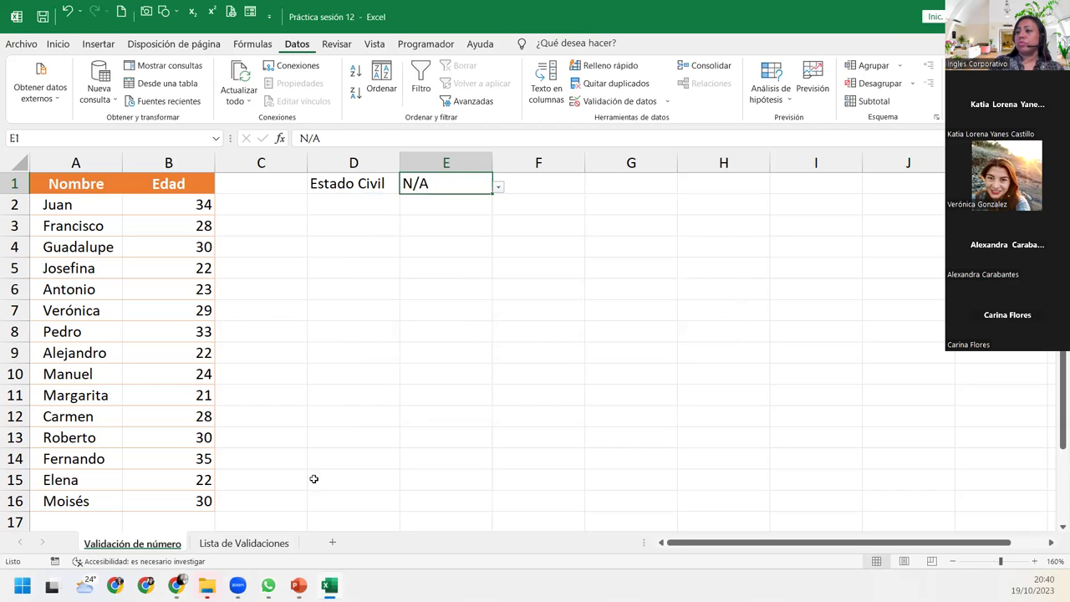
left_click(206, 543)
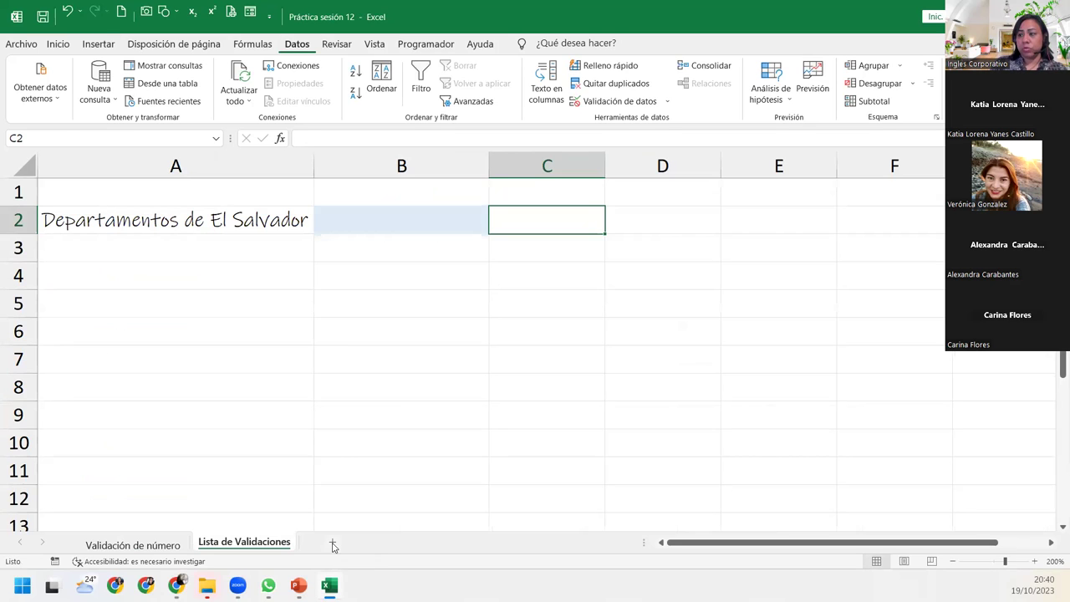
- Add a new blank sheet and rename its tab to Departamentos
left_click(333, 545)
double_click(329, 543)
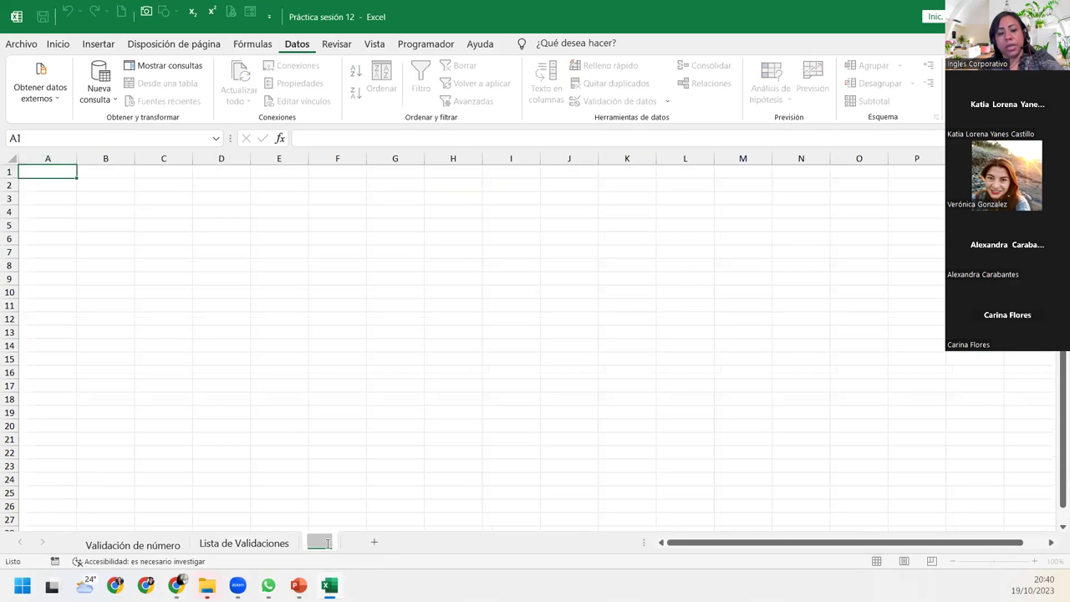
key("BackSpace")
type("Departamentos")
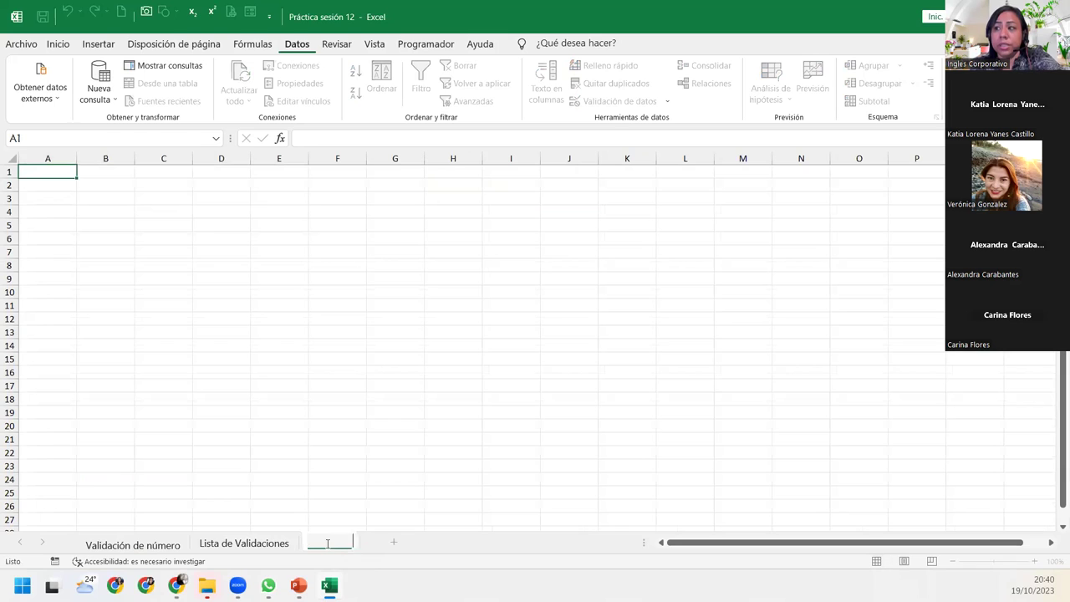
key("Return")
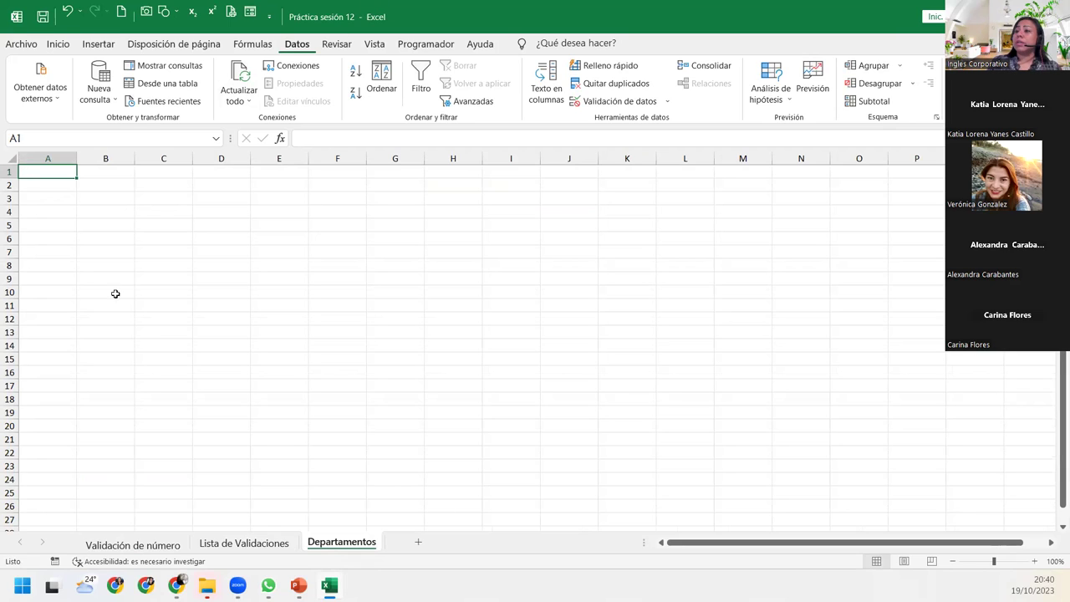
- Enter Ahuachapan in B2, fill the department names down to B15, and autofit column B
left_click(115, 185)
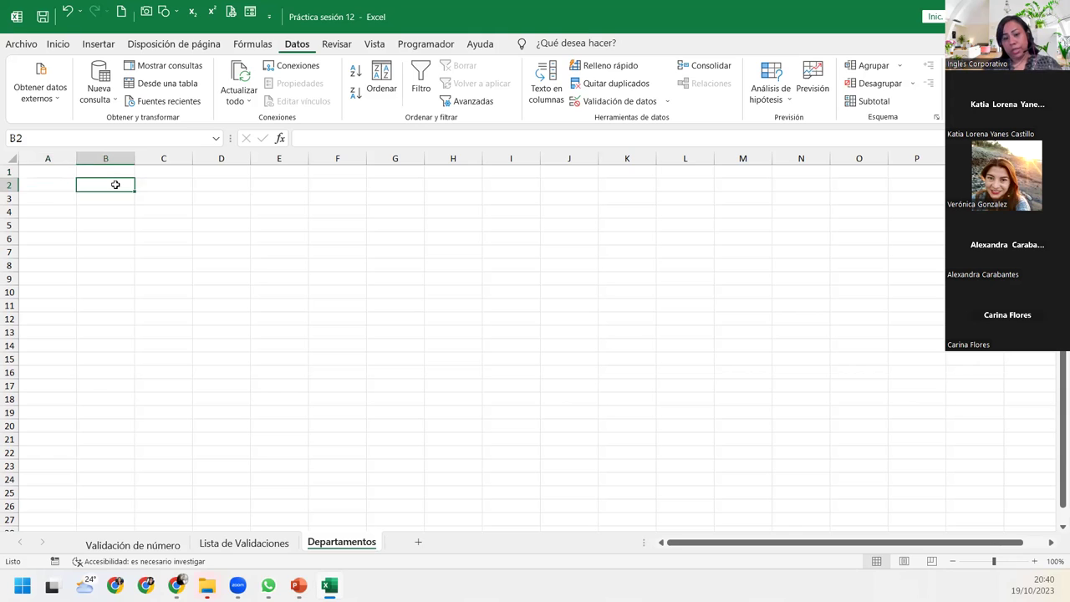
type("Ahuachapan")
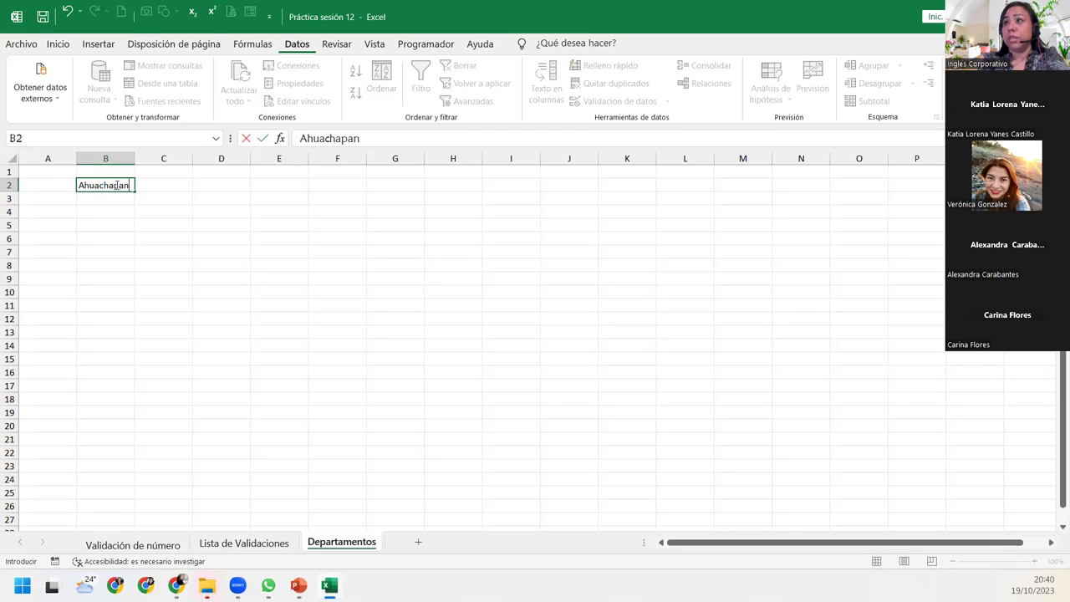
key("Return")
left_click(115, 185)
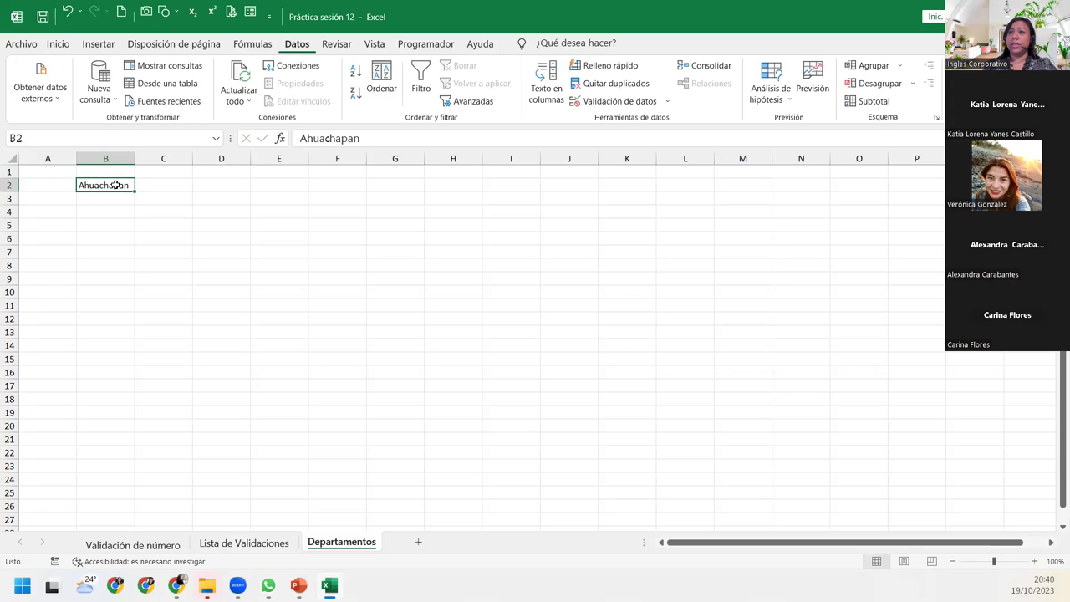
left_click_drag(135, 192, 138, 361)
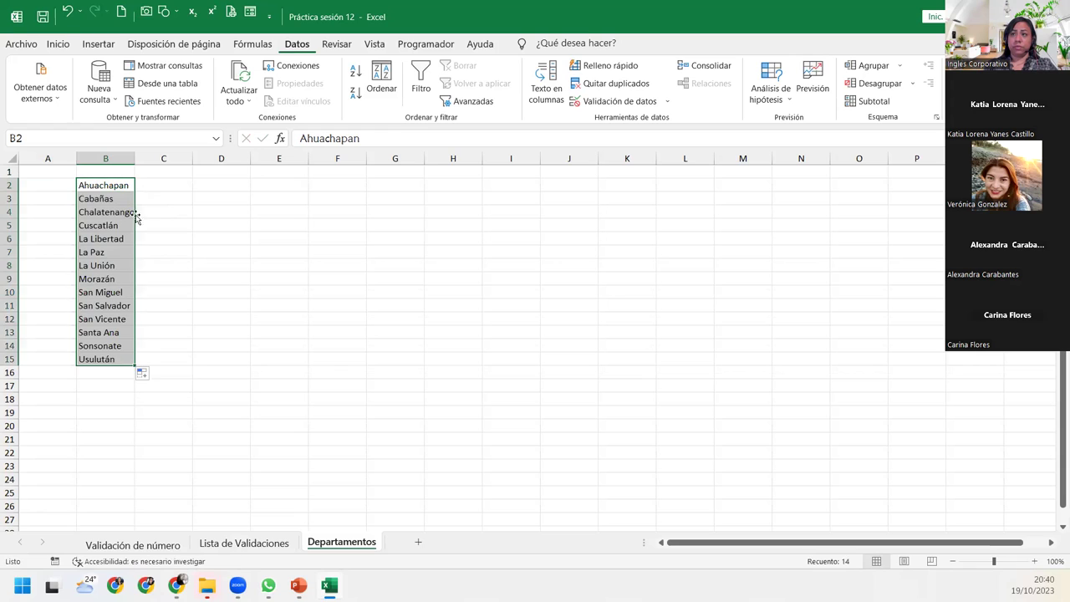
double_click(134, 158)
left_click(167, 238)
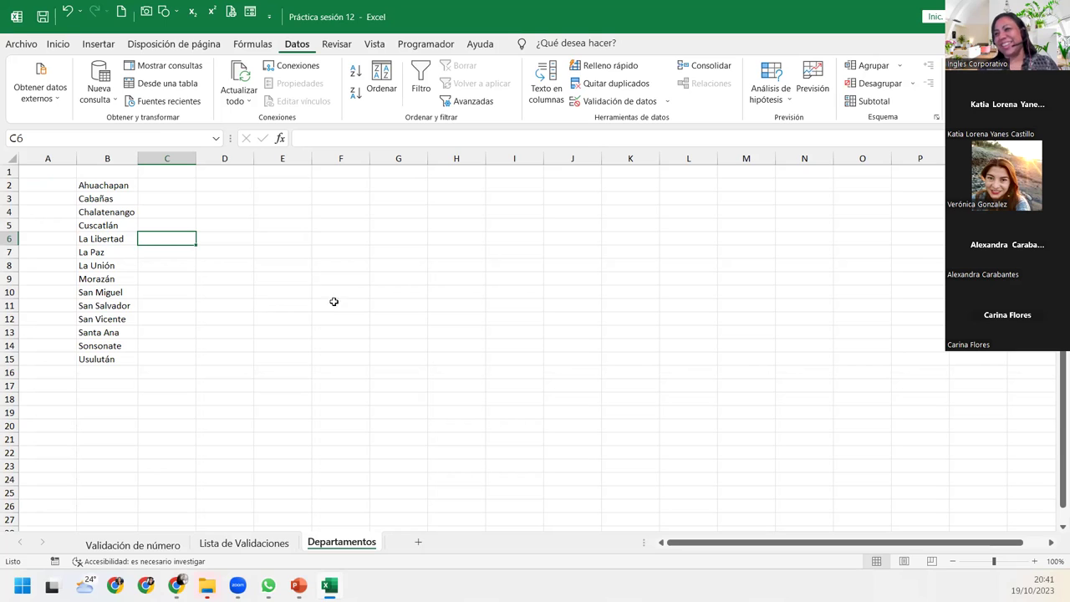
- Select B2 on Lista de Validaciones and set its data validation to allow a List
left_click(243, 542)
left_click(430, 229)
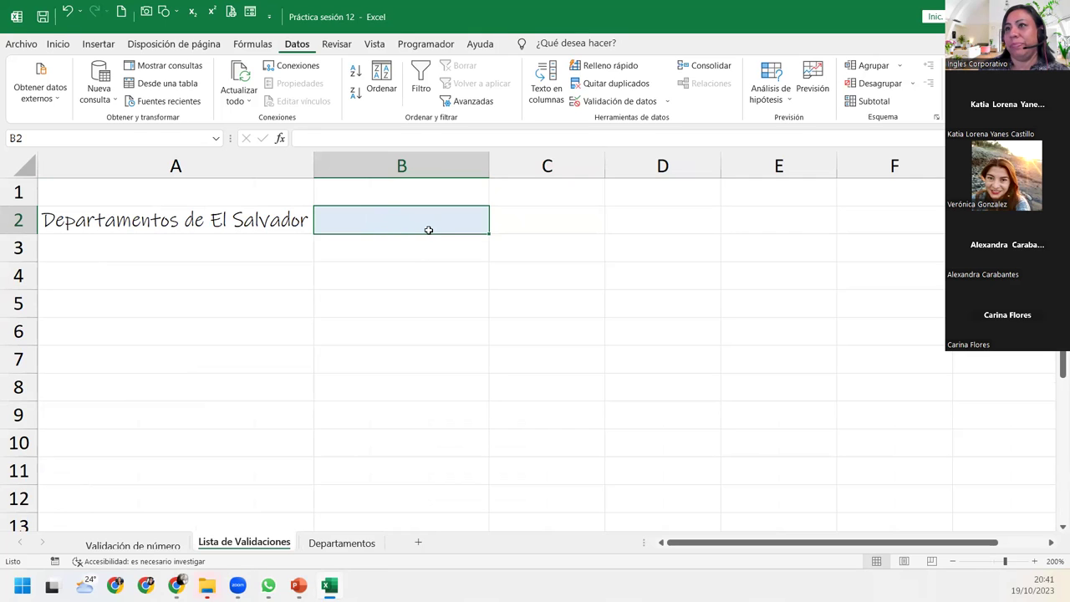
left_click(619, 102)
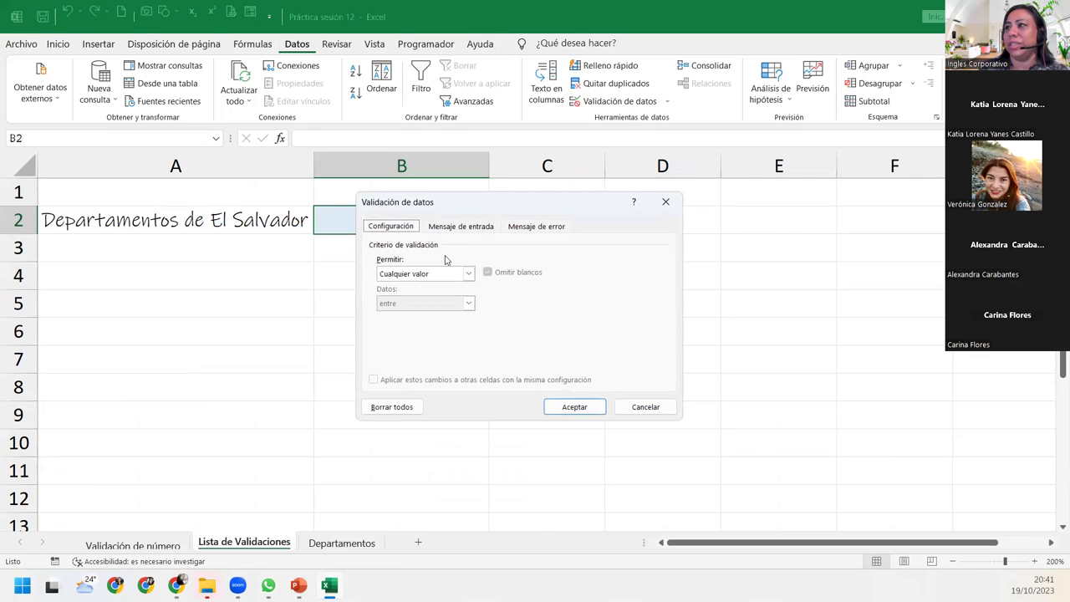
left_click(469, 273)
left_click(402, 318)
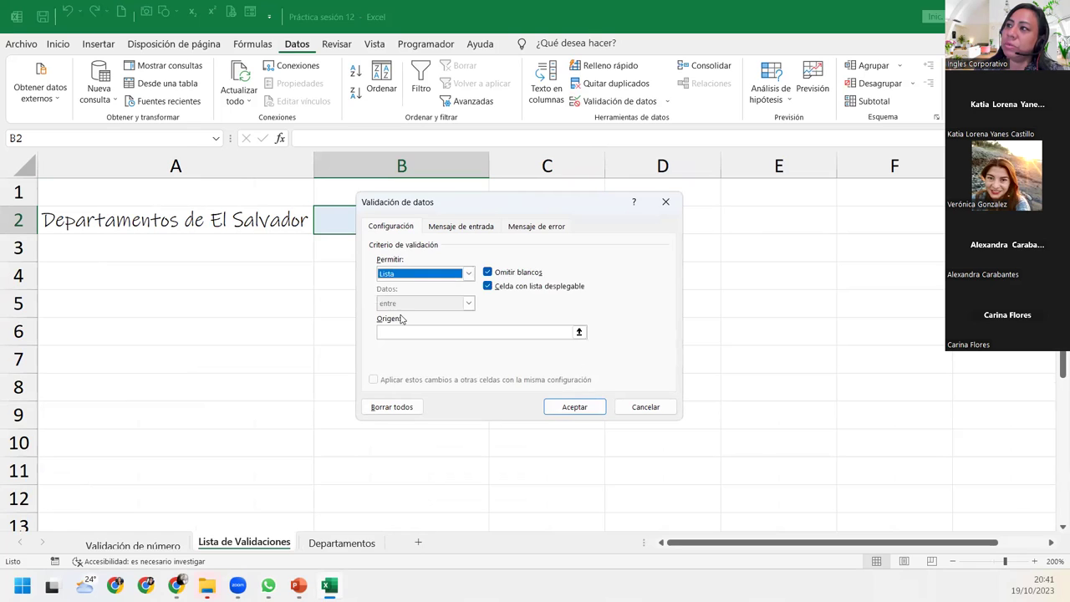
left_click(383, 332)
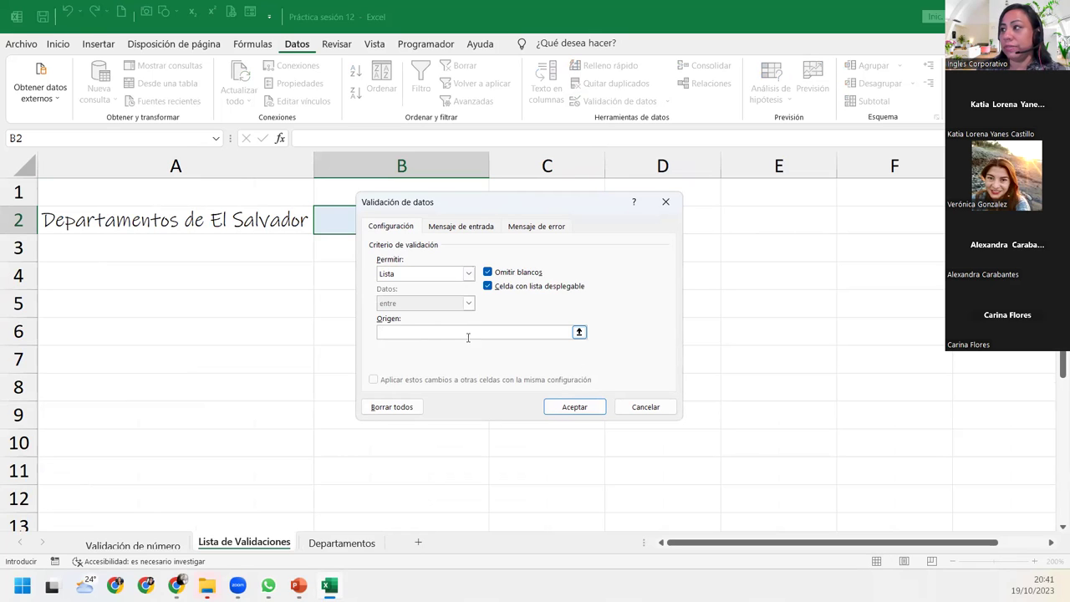
- Pick Departamentos!B2:B15 as the list source with the range picker
left_click(579, 332)
left_click(330, 543)
left_click(106, 185)
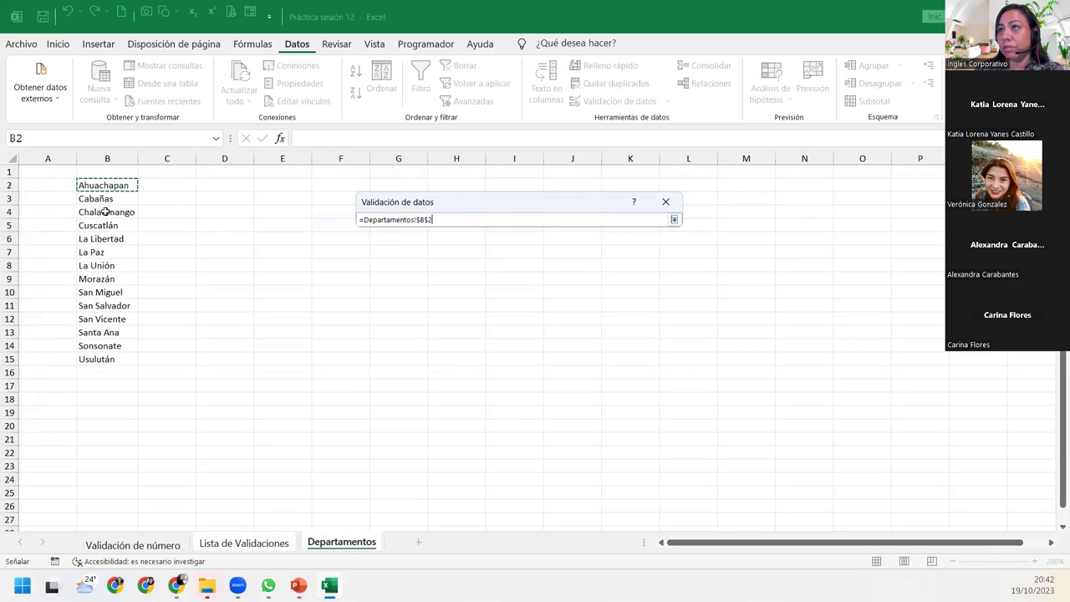
left_click_drag(106, 212, 107, 360)
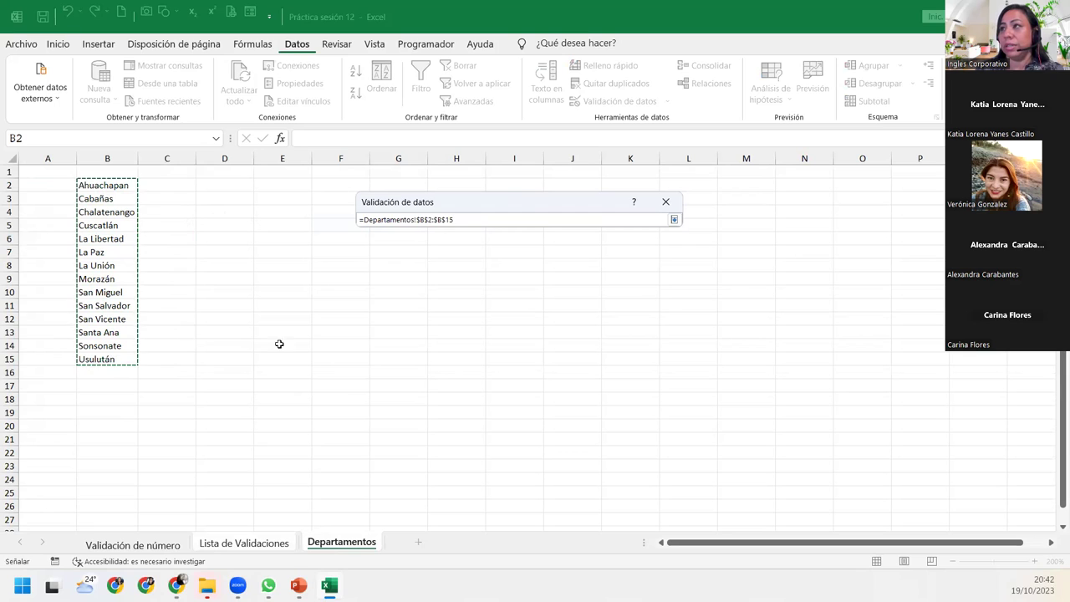
left_click(674, 220)
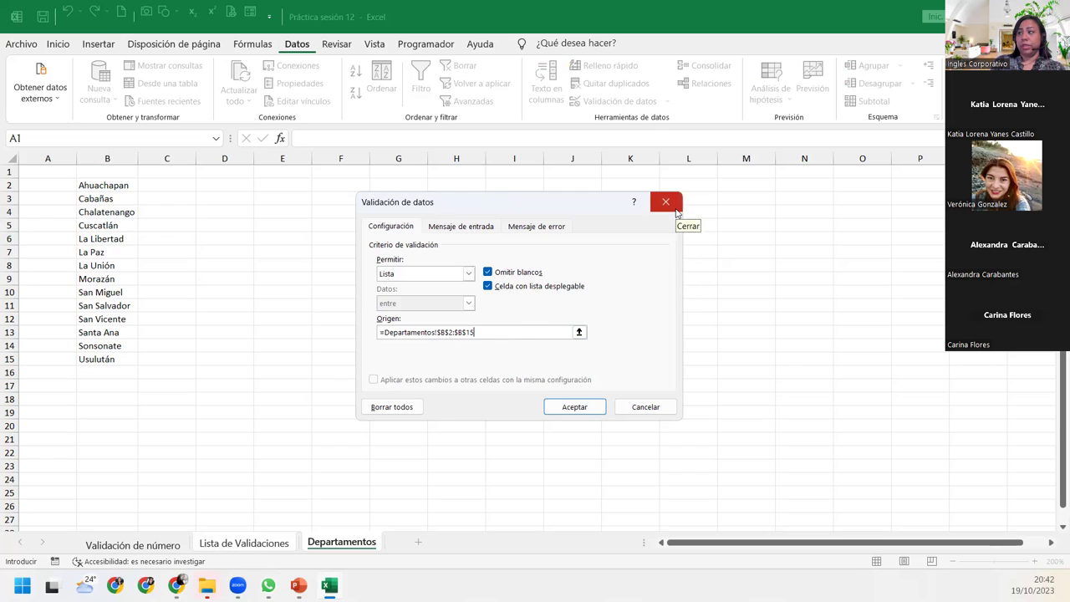
- Close the validation settings and refill the department names from B2 to B15 on Departamentos
left_click(675, 210)
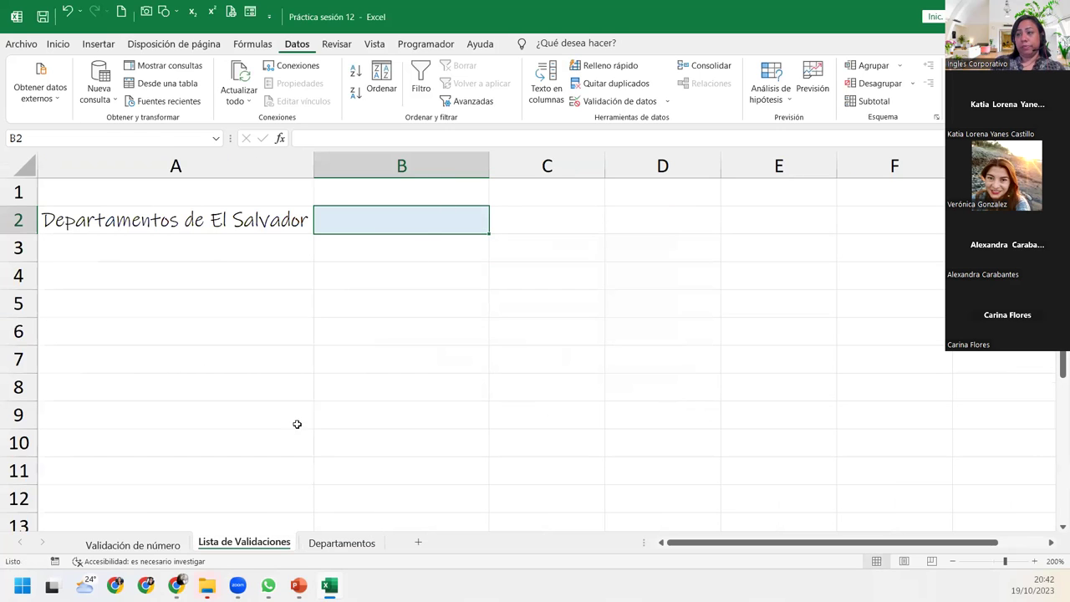
left_click(341, 544)
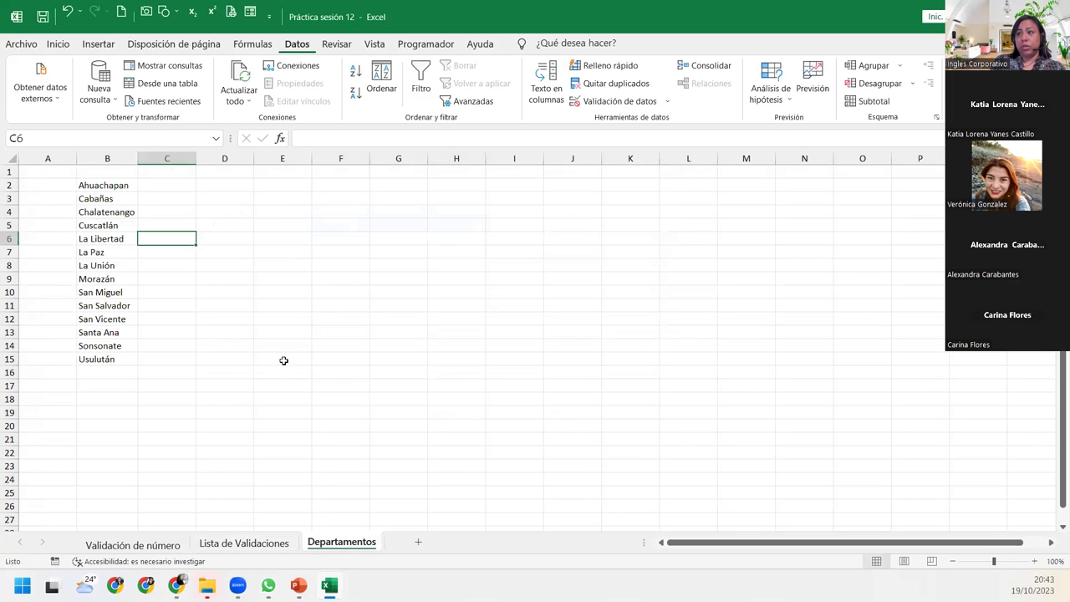
left_click(109, 181)
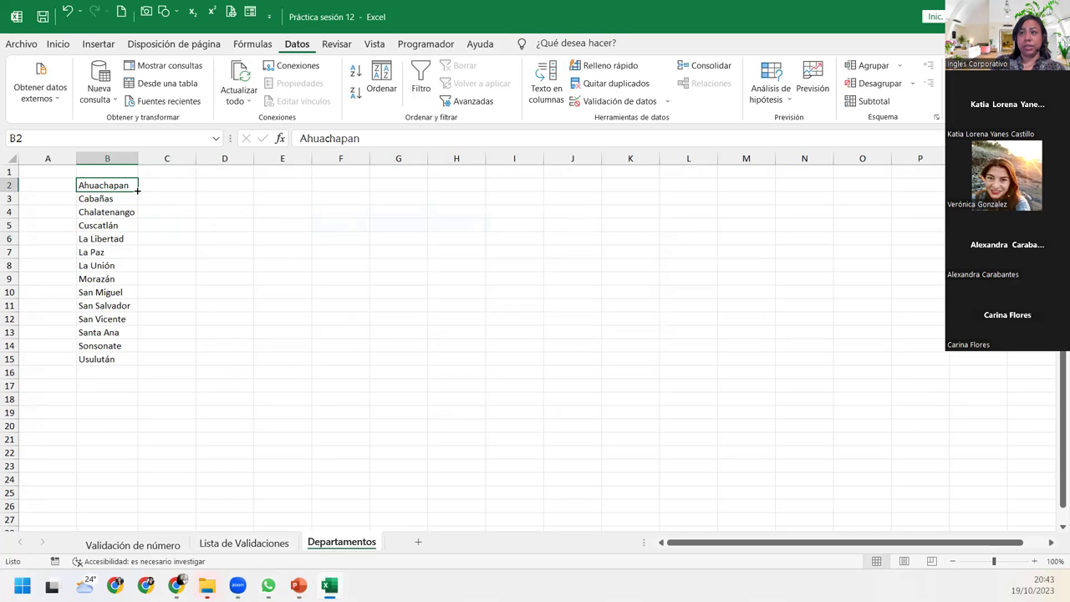
left_click_drag(137, 191, 144, 372)
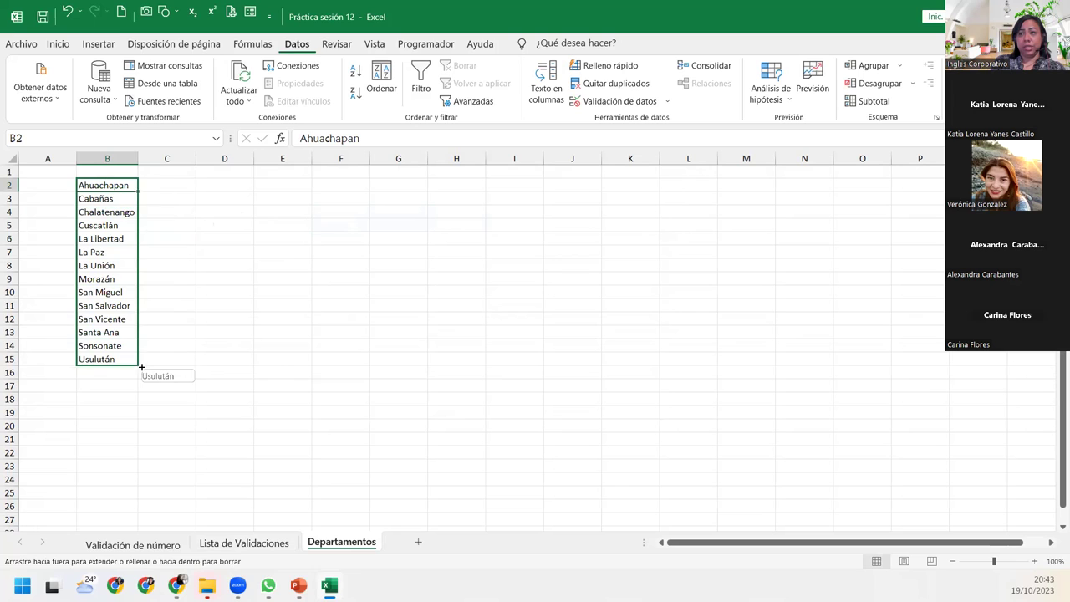
left_click(116, 187)
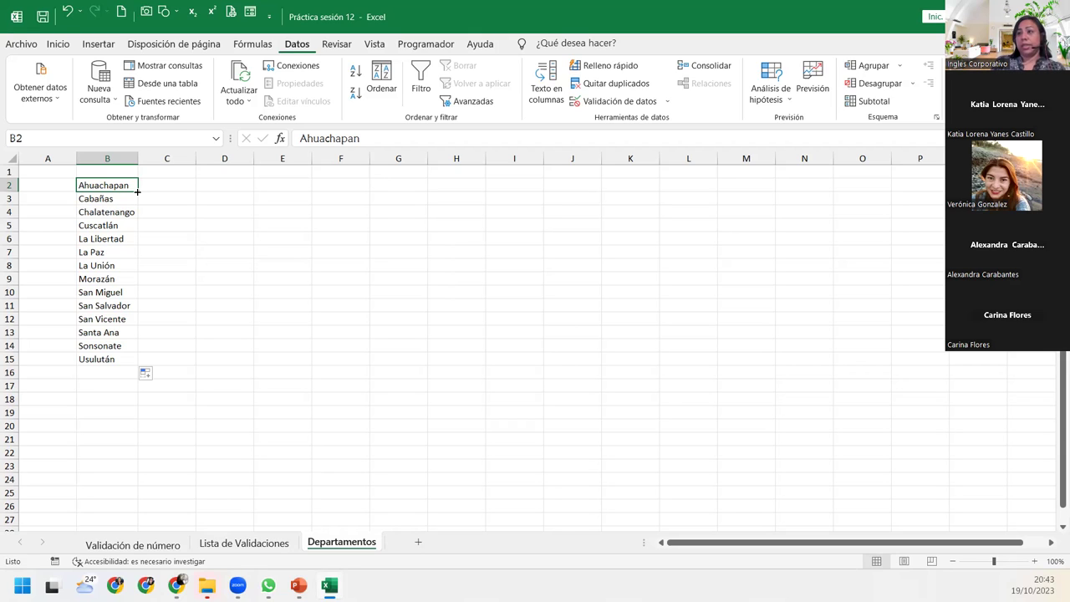
- Open Excel Options > Avanzadas and launch Modificar listas personalizadas
left_click(30, 43)
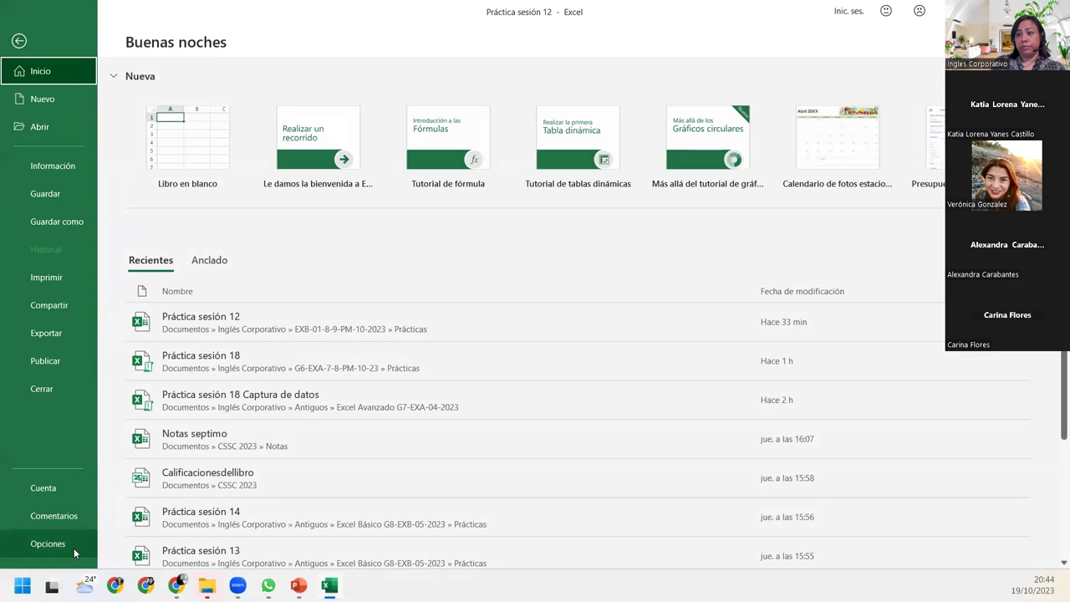
left_click(74, 548)
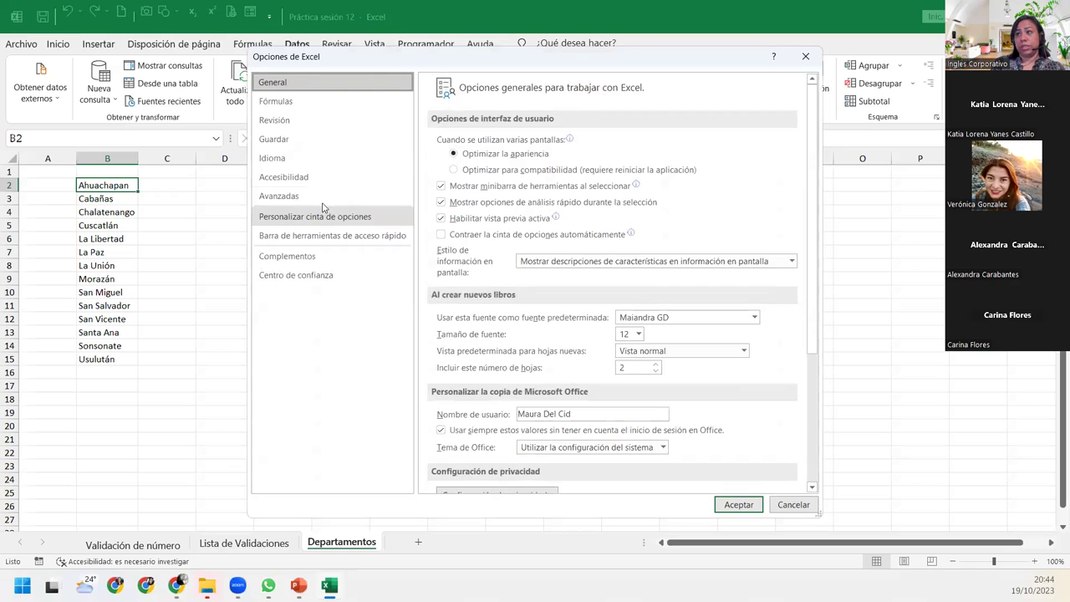
left_click(326, 197)
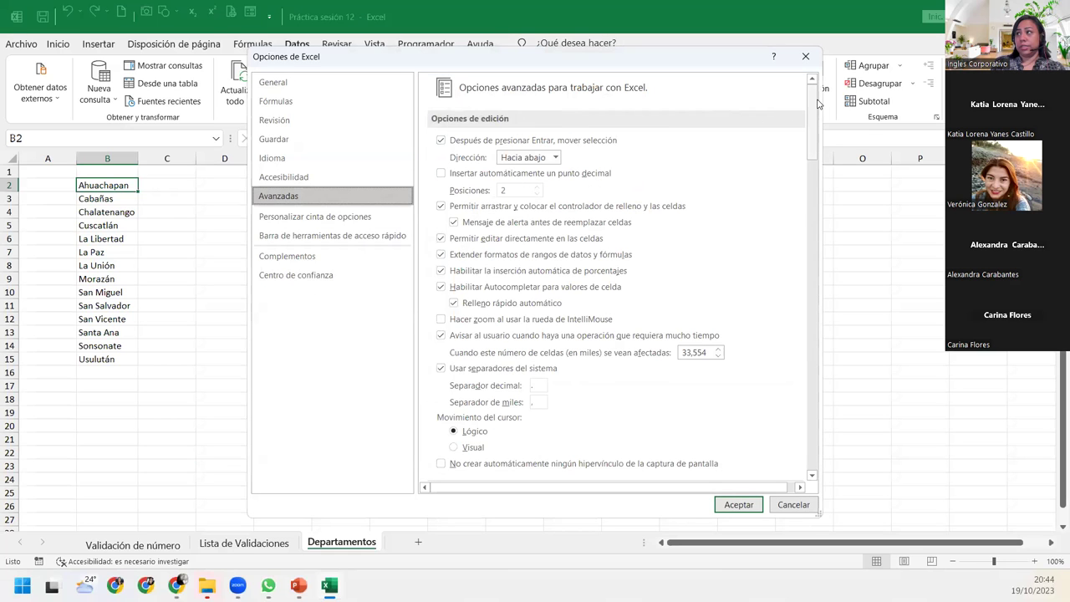
scroll(771, 286, "down", 5)
scroll(771, 285, "down", 5)
scroll(770, 285, "down", 5)
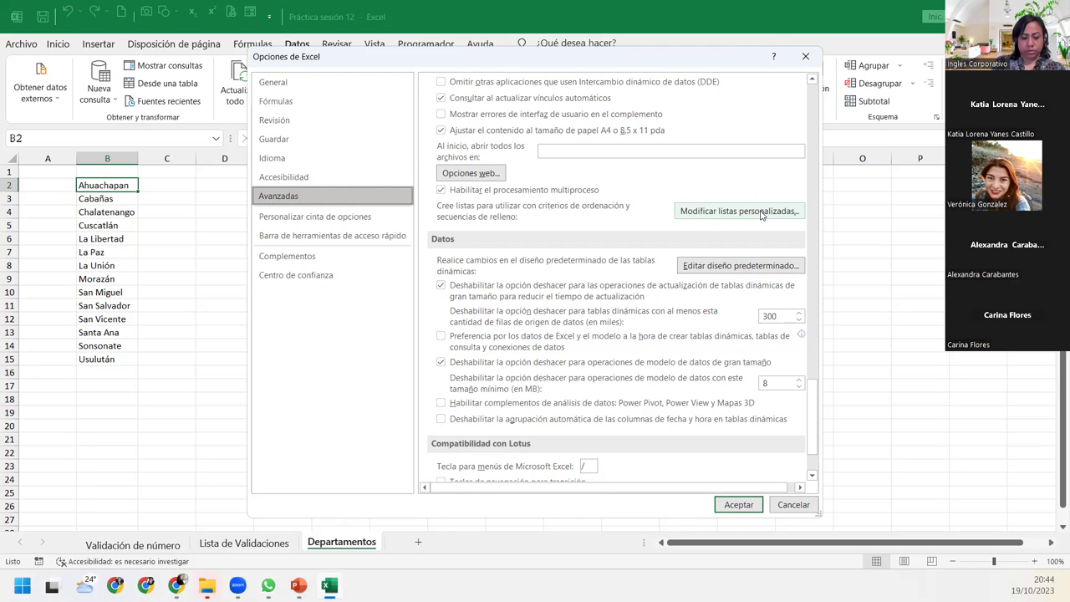
left_click(762, 214)
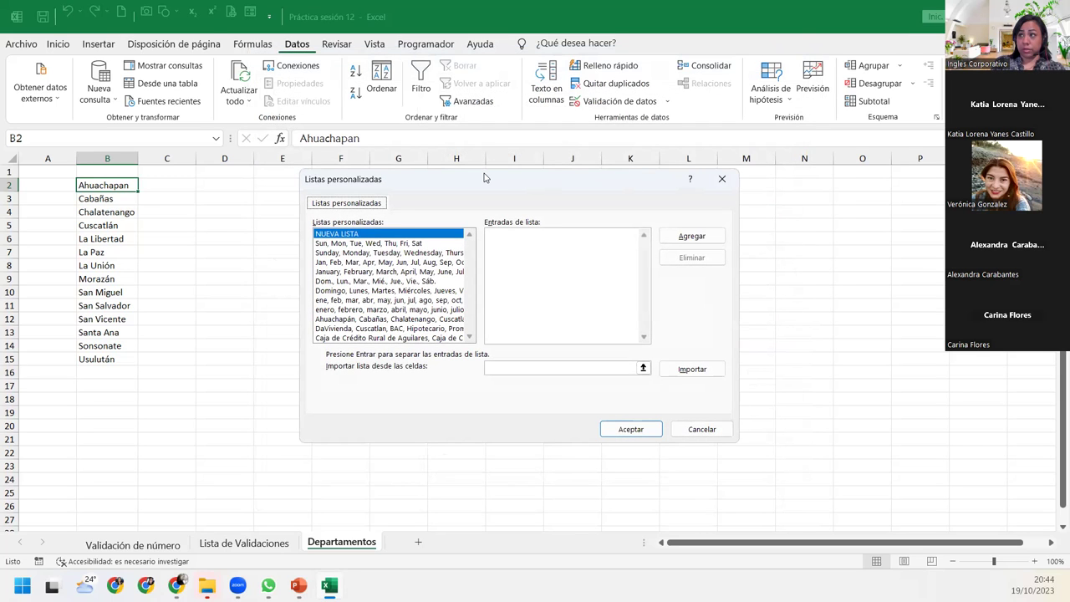
- Review the saved Ahuachapán department list's entries, then select NUEVA LISTA
left_click(378, 320)
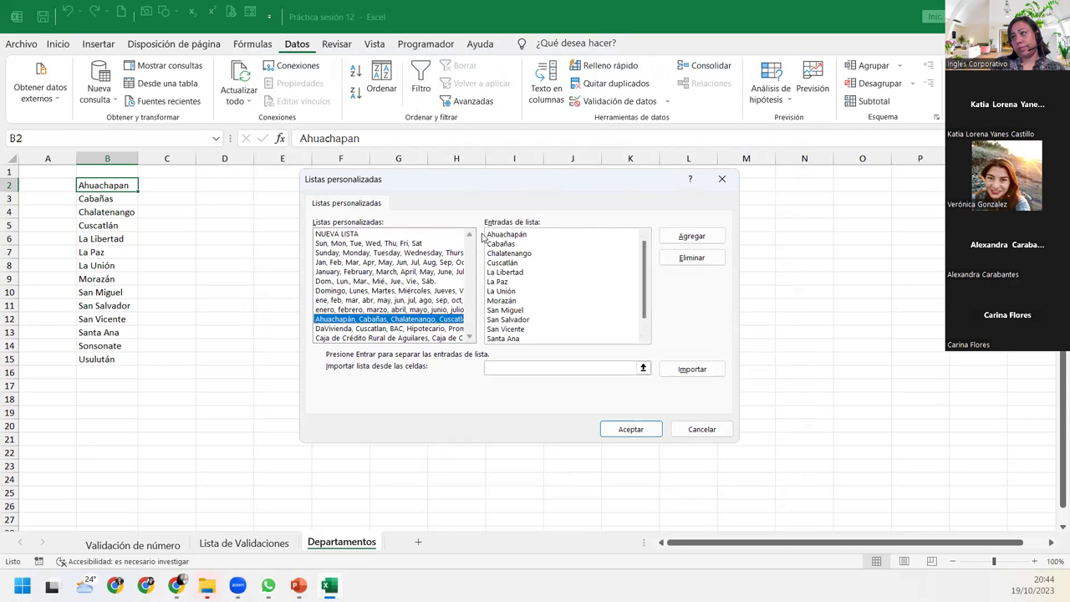
left_click_drag(489, 235, 653, 486)
right_click(514, 297)
left_click(546, 321)
left_click(547, 266)
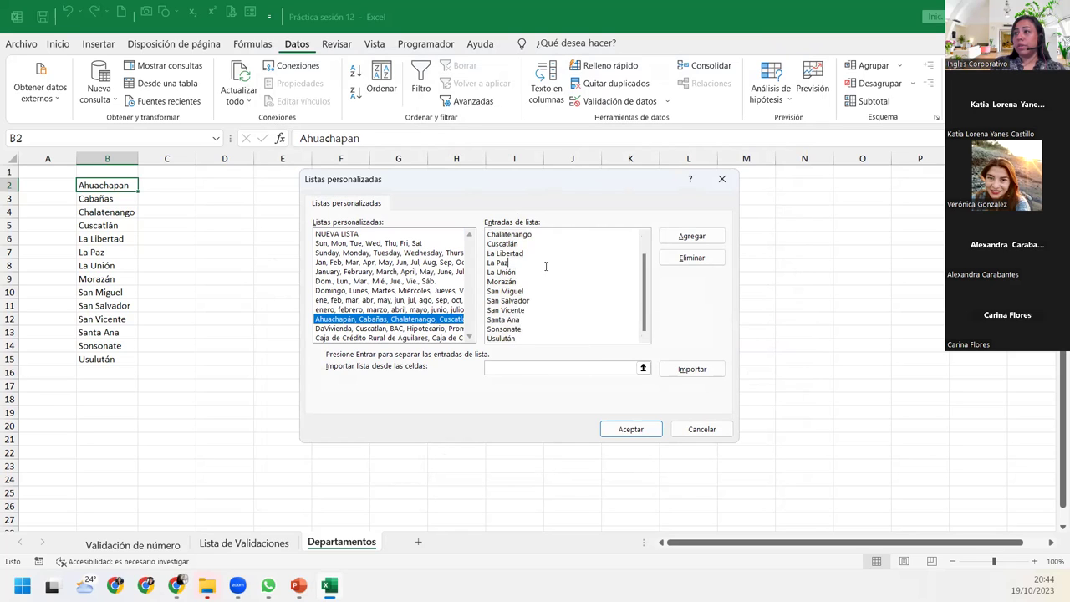
scroll(645, 292, "up", 1)
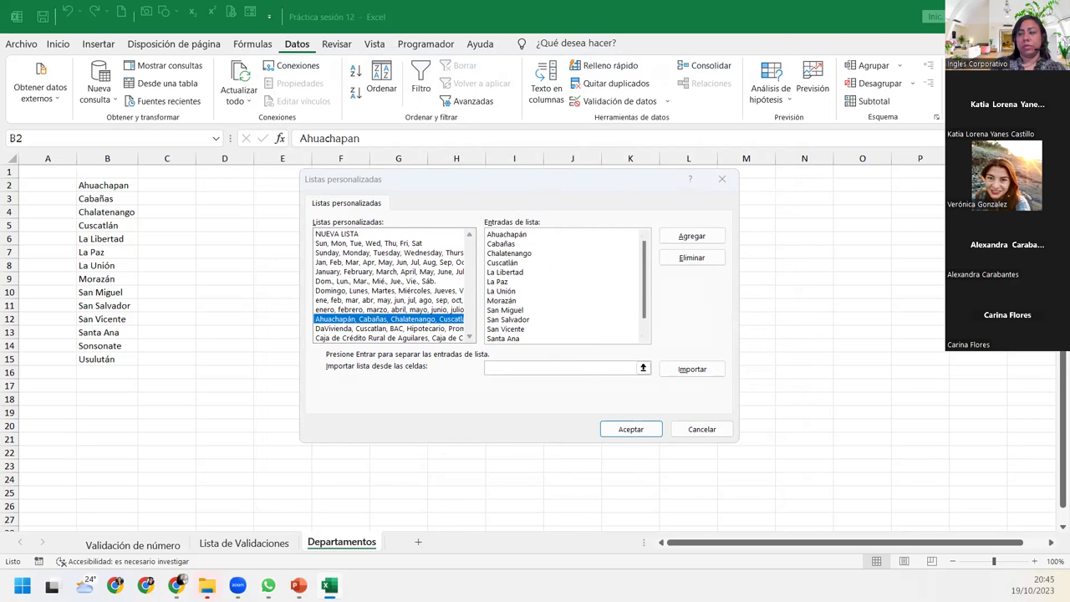
left_click(569, 249)
left_click(348, 233)
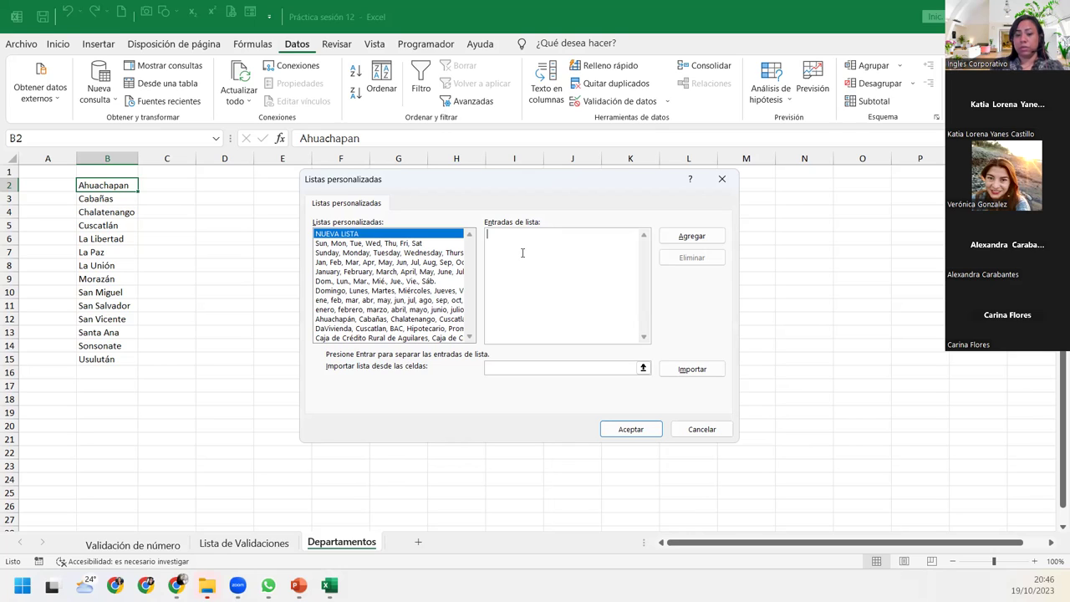
- Paste the department names into List entries, add them as a custom list, and confirm
key("ctrl+v")
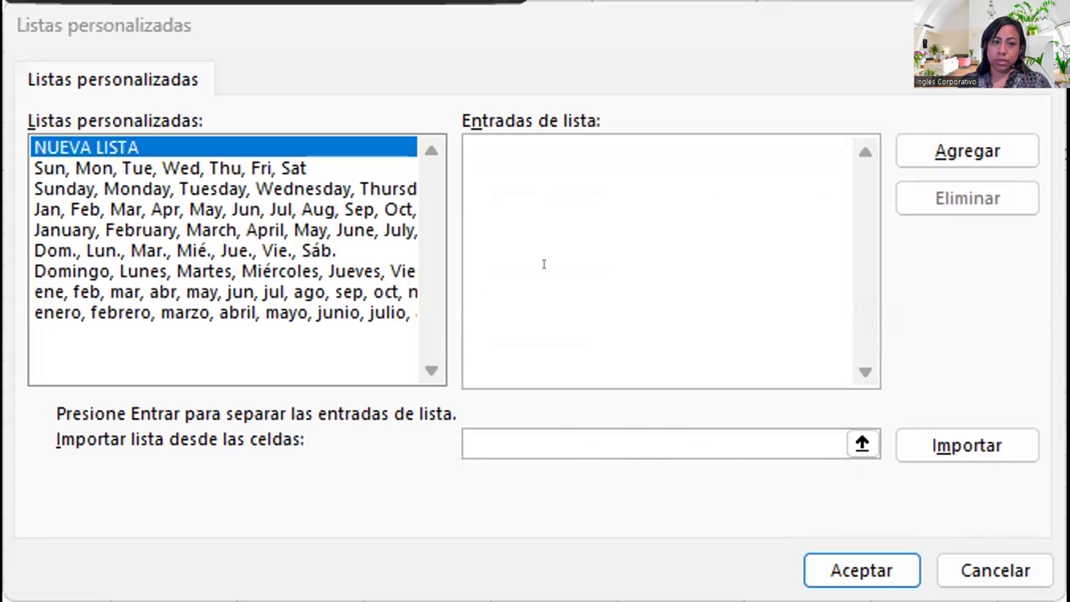
right_click(560, 287)
left_click(589, 384)
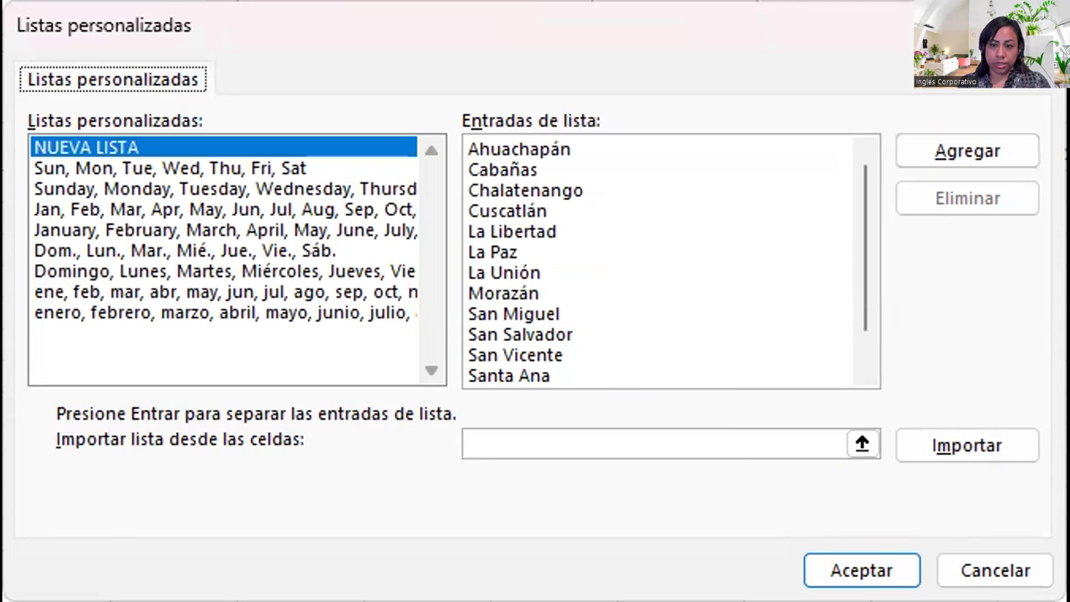
left_click(968, 154)
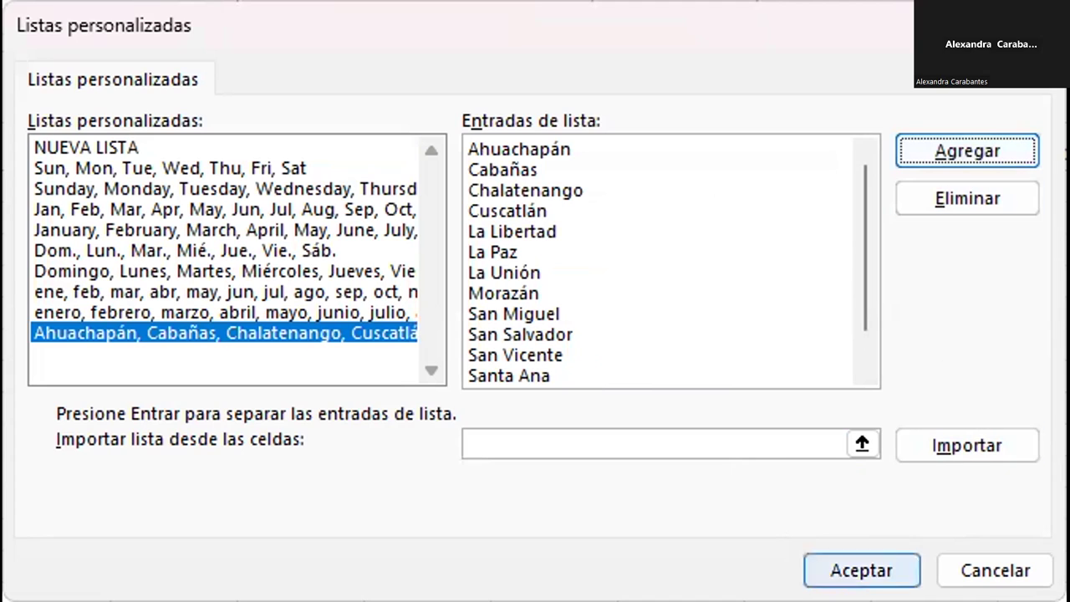
left_click(825, 562)
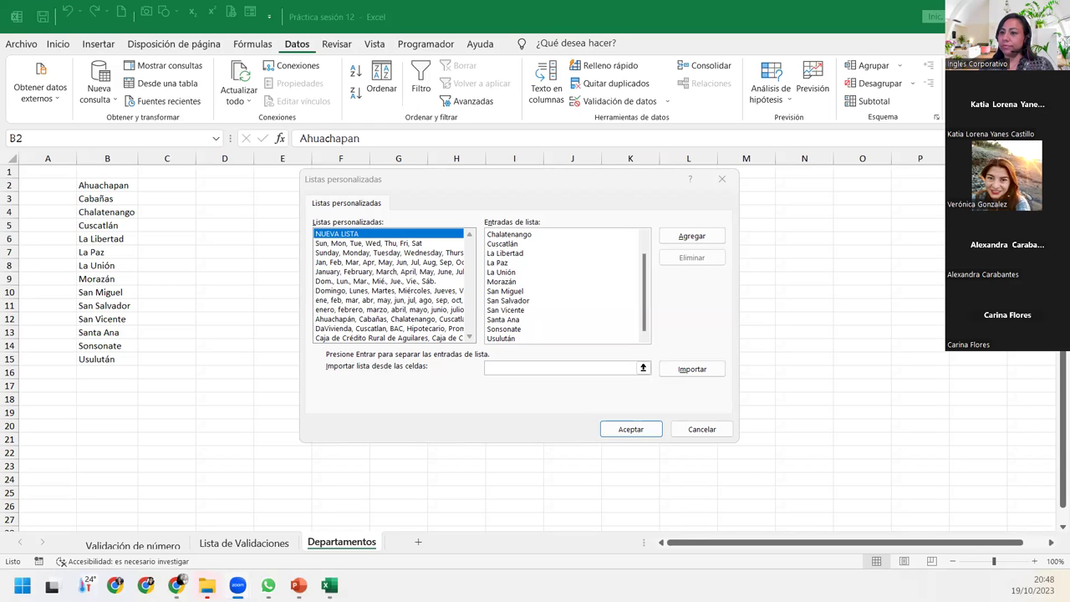
- Look over the Caja de Crédito list, then close Listas personalizadas and Excel Options
left_click(575, 178)
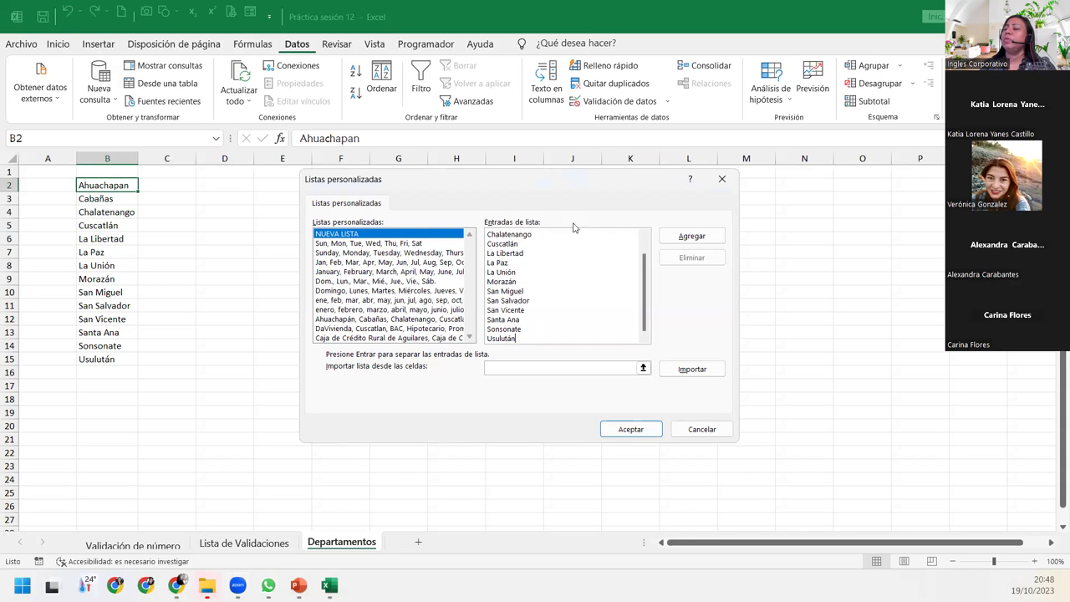
left_click(377, 338)
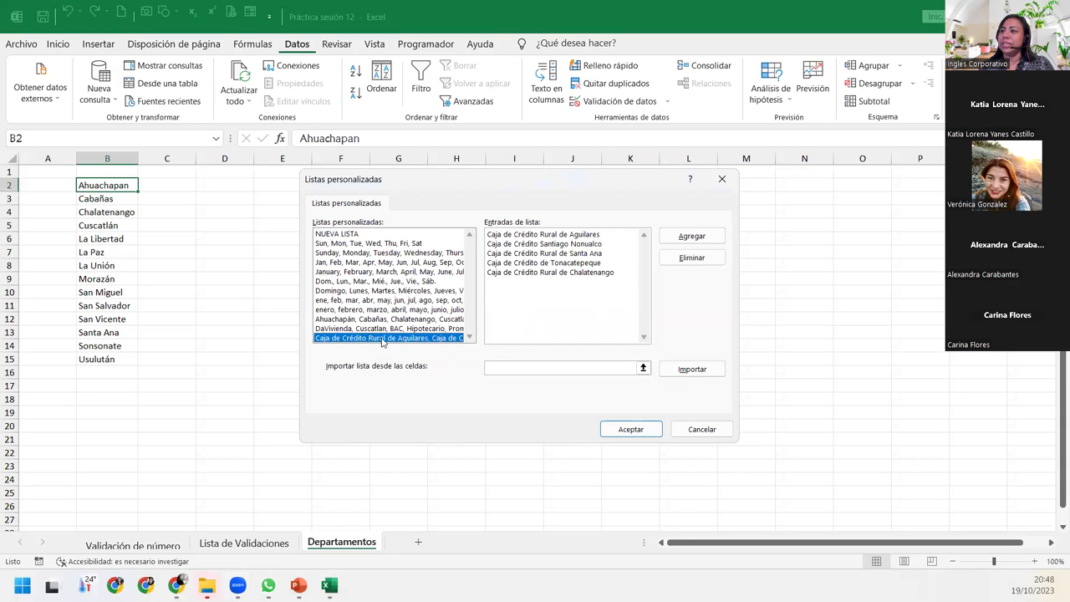
left_click(723, 179)
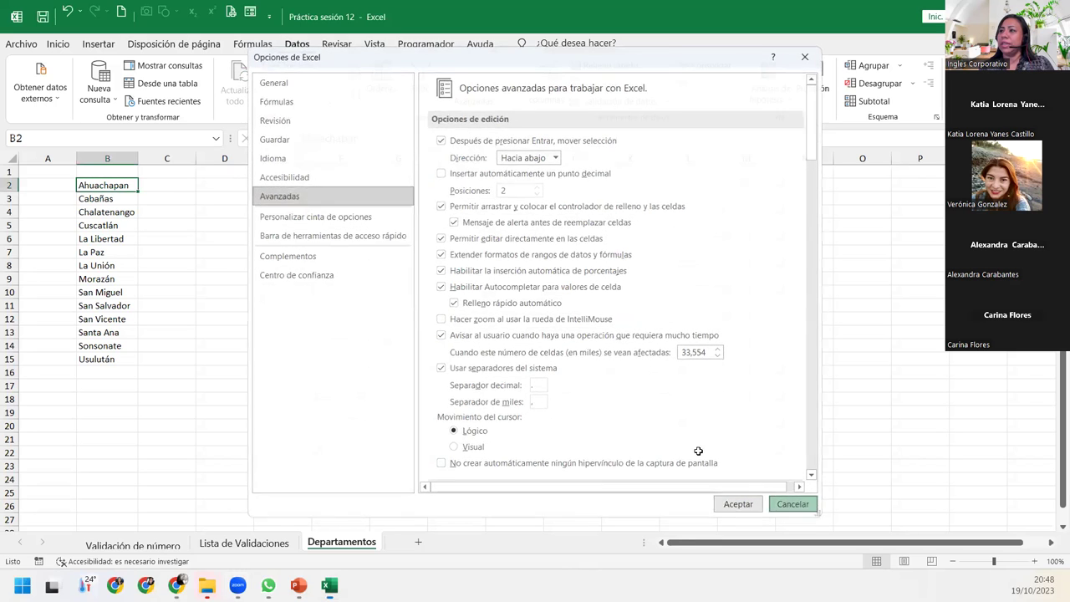
key("Escape")
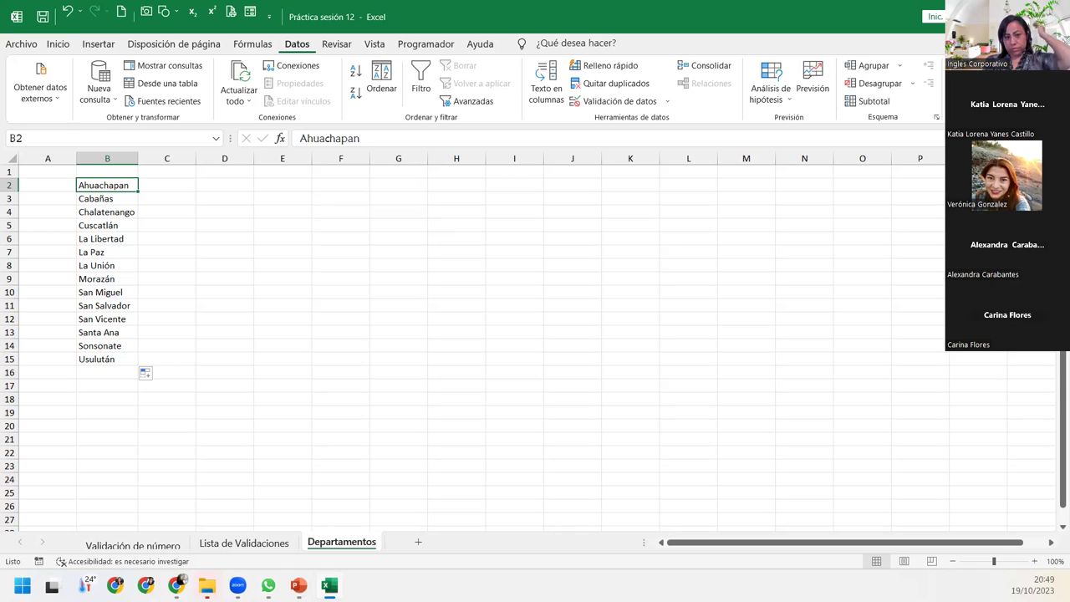
- Give B2 on Lista de Validaciones a List validation sourced from Departamentos!$B$2:$B$15
left_click(264, 543)
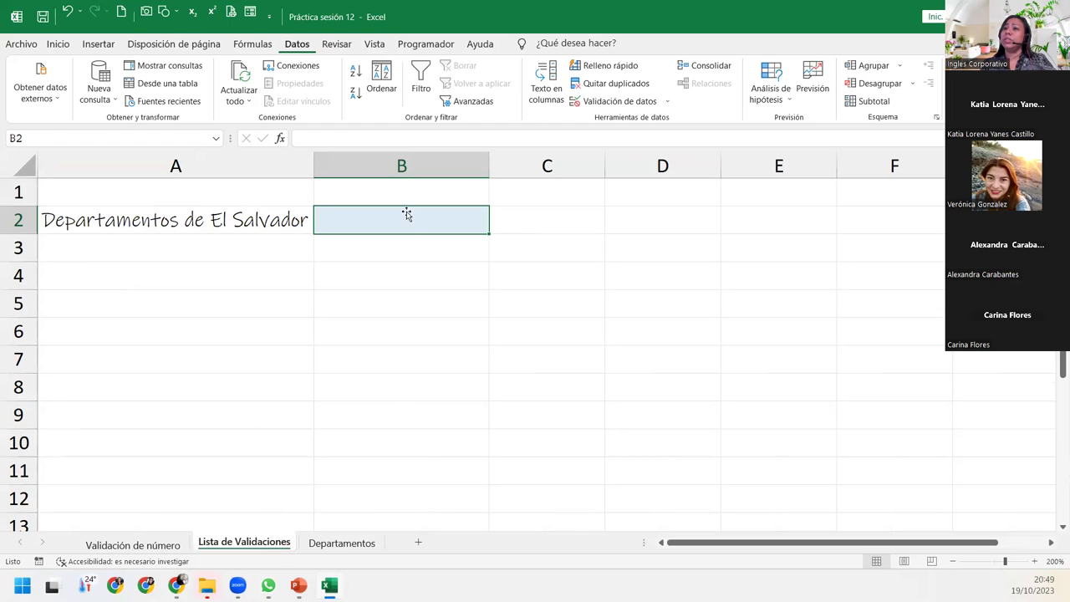
left_click(621, 101)
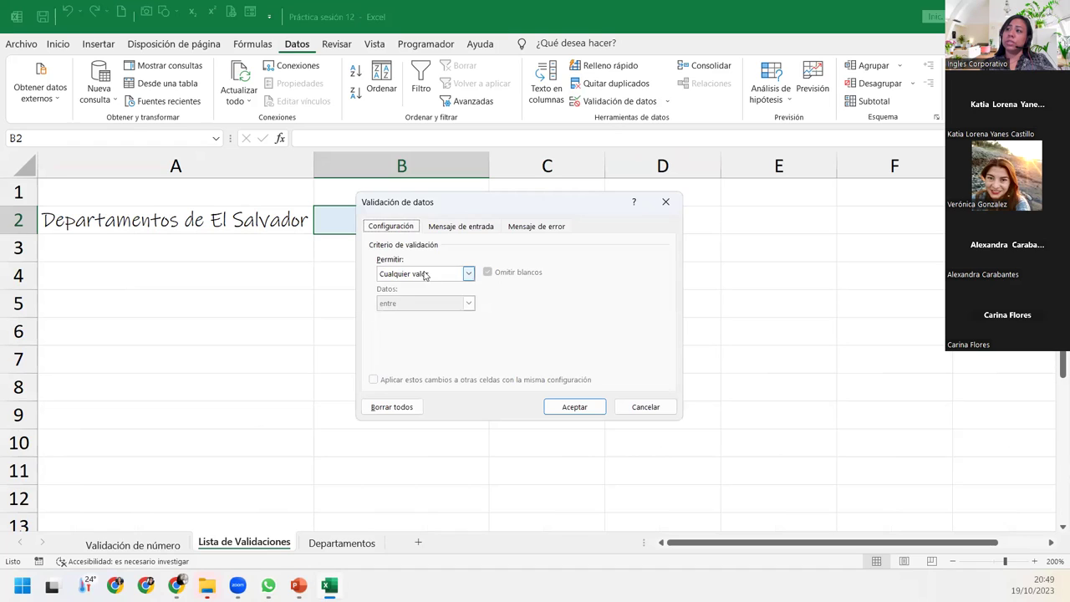
left_click(466, 273)
left_click(400, 315)
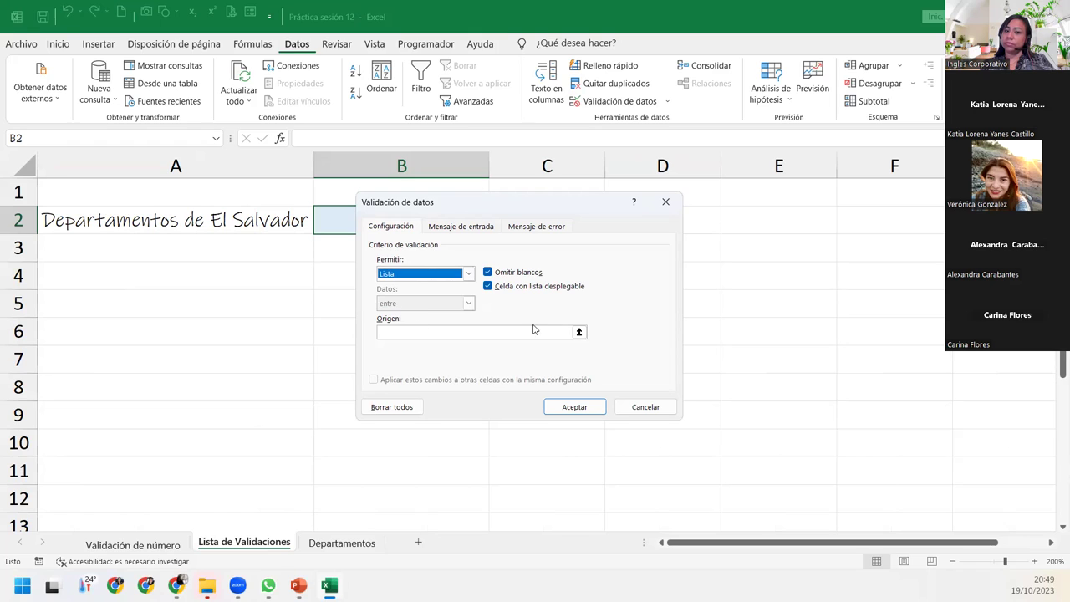
left_click(491, 334)
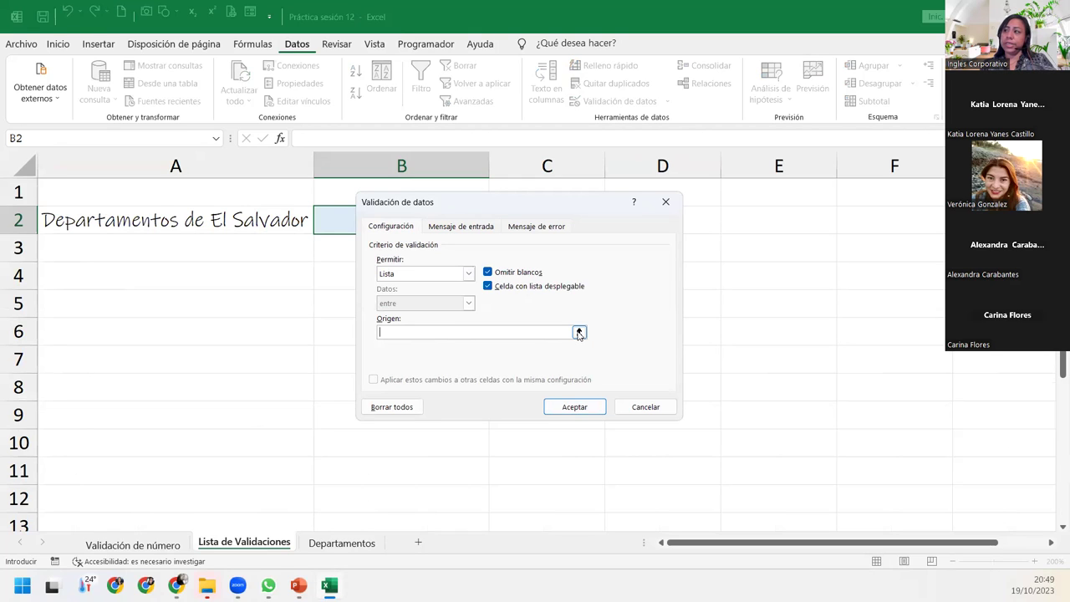
left_click(356, 545)
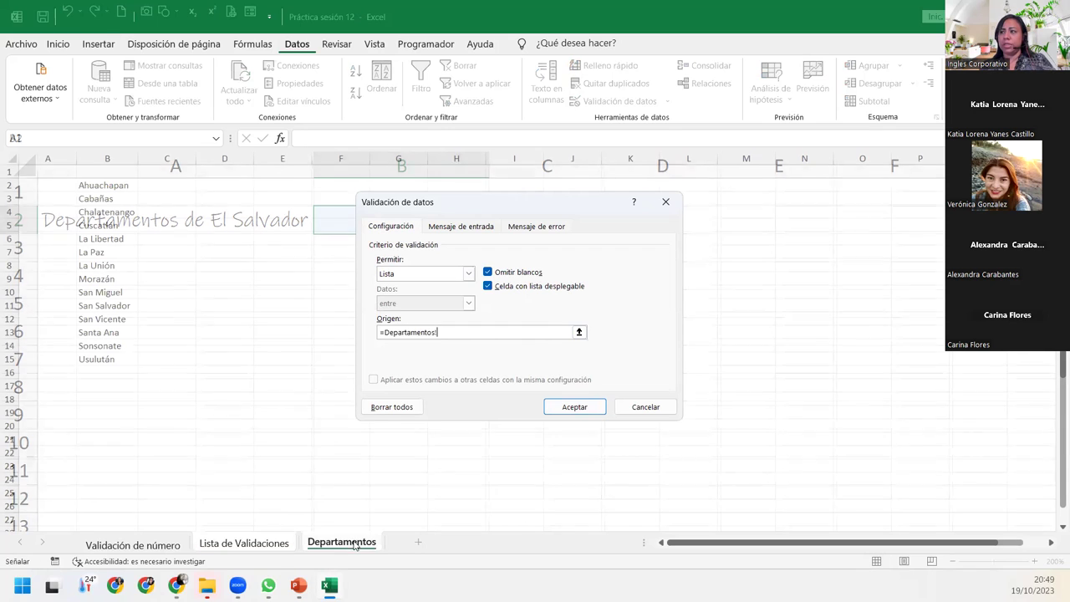
left_click_drag(78, 184, 109, 358)
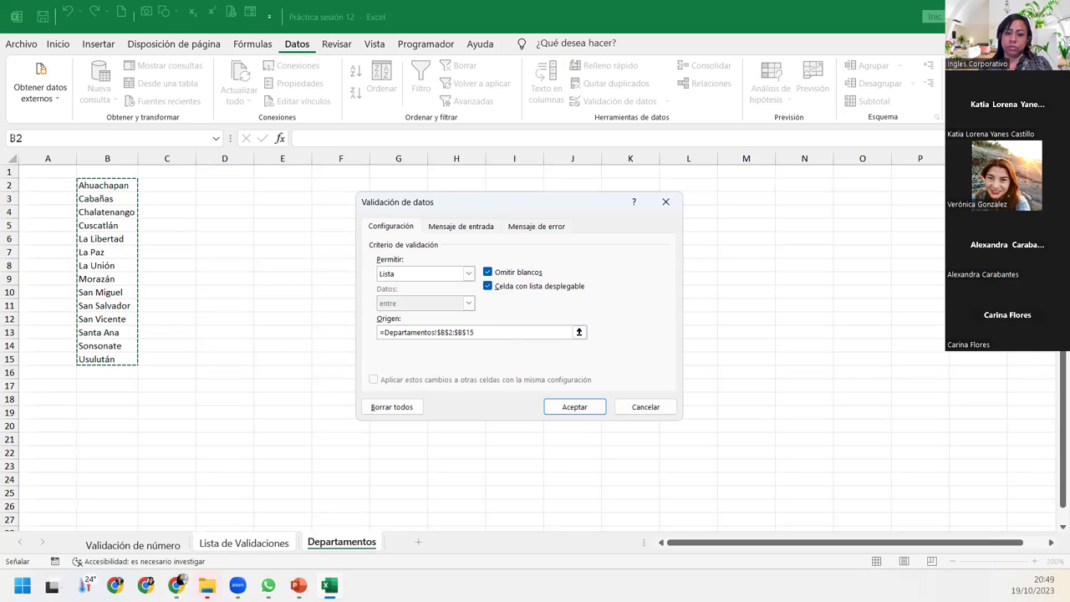
key("Return")
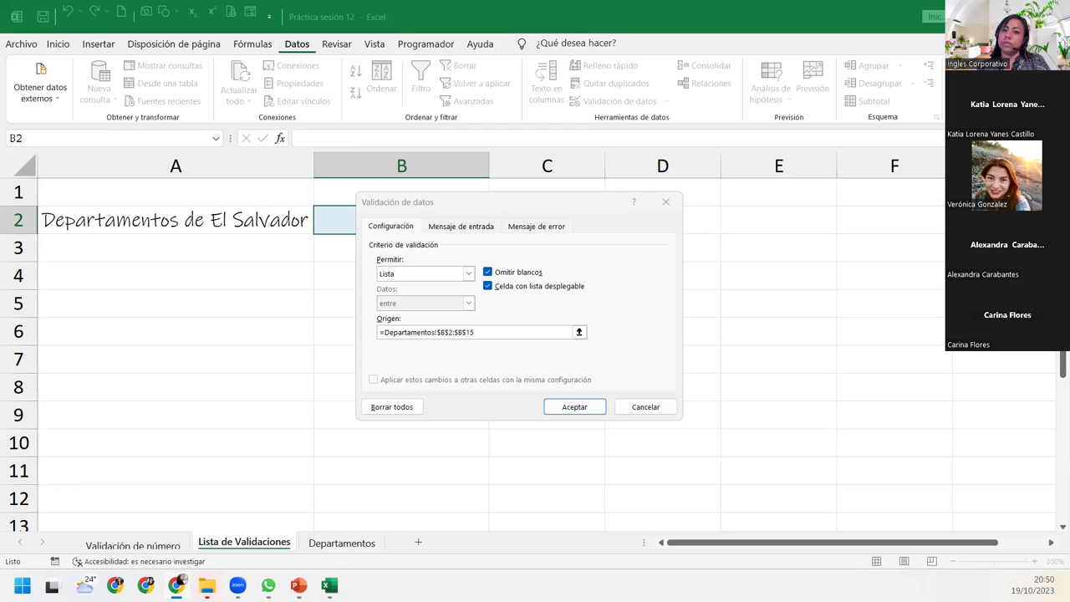
- Replace B2's draft input message with the text 'Listado de departamentos'
left_click(471, 224)
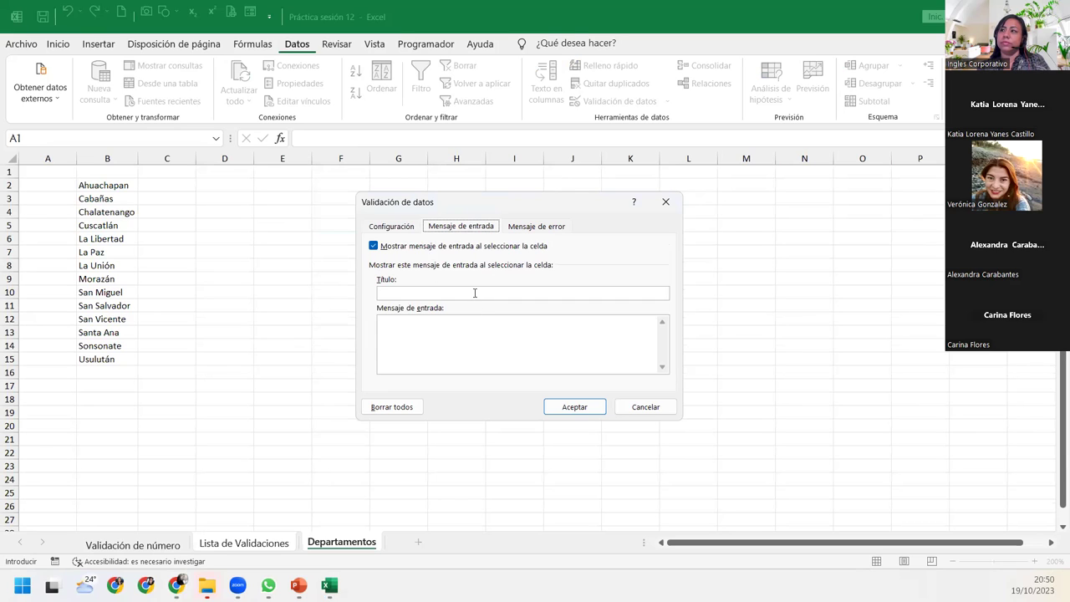
left_click(461, 321)
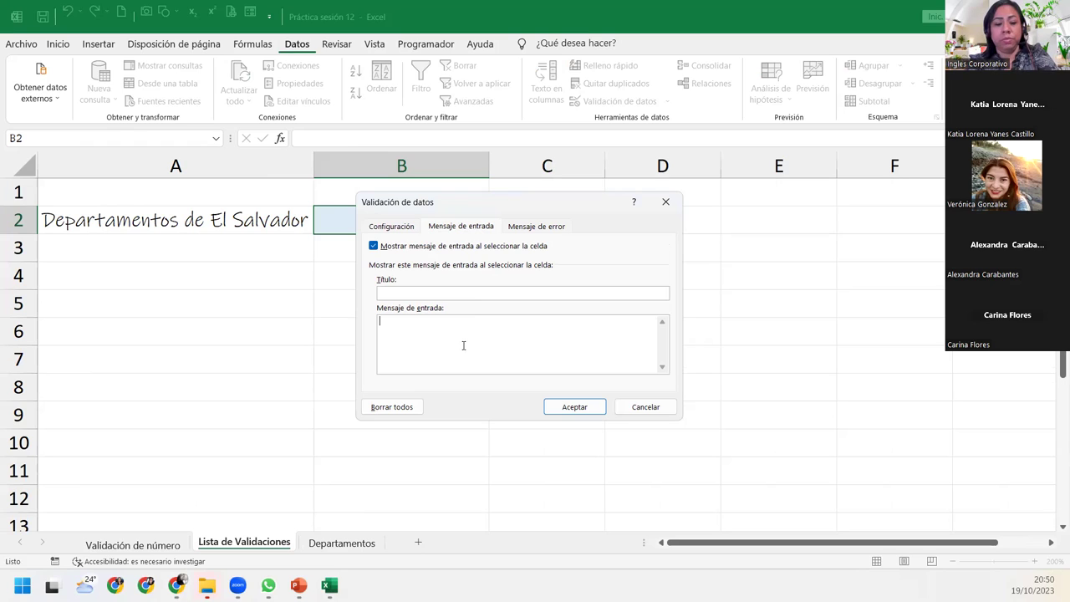
type("Seleccione un depe")
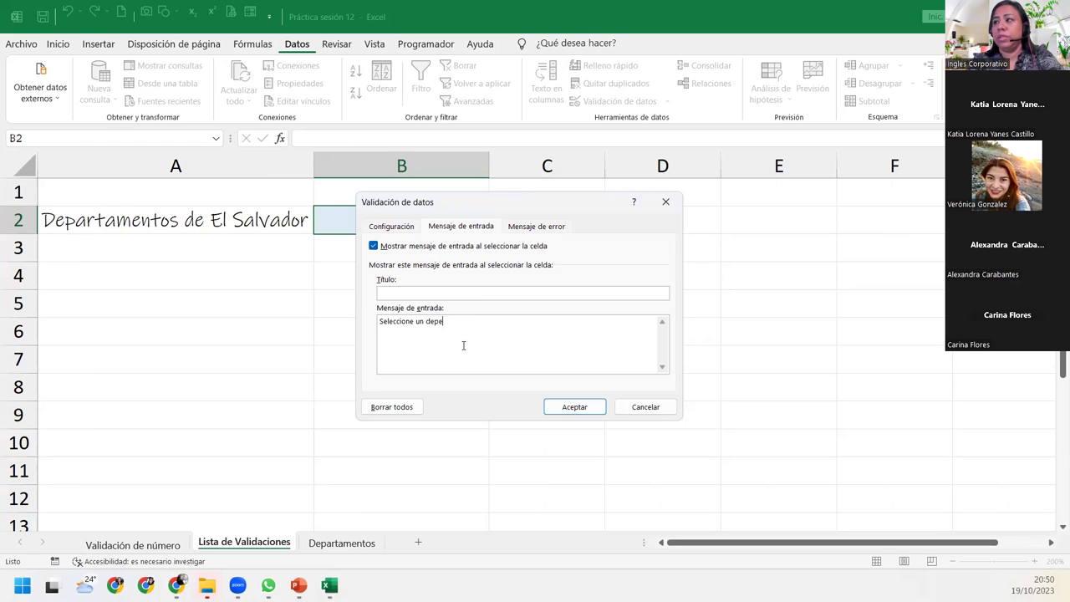
key("BackSpace")
type("artamento de la lista")
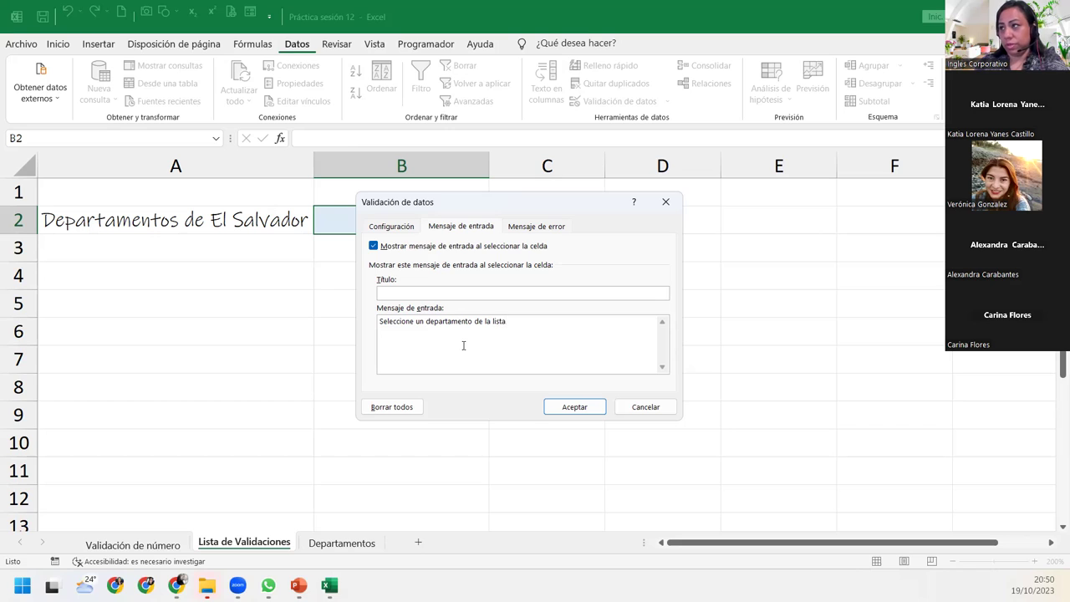
left_click_drag(519, 320, 338, 326)
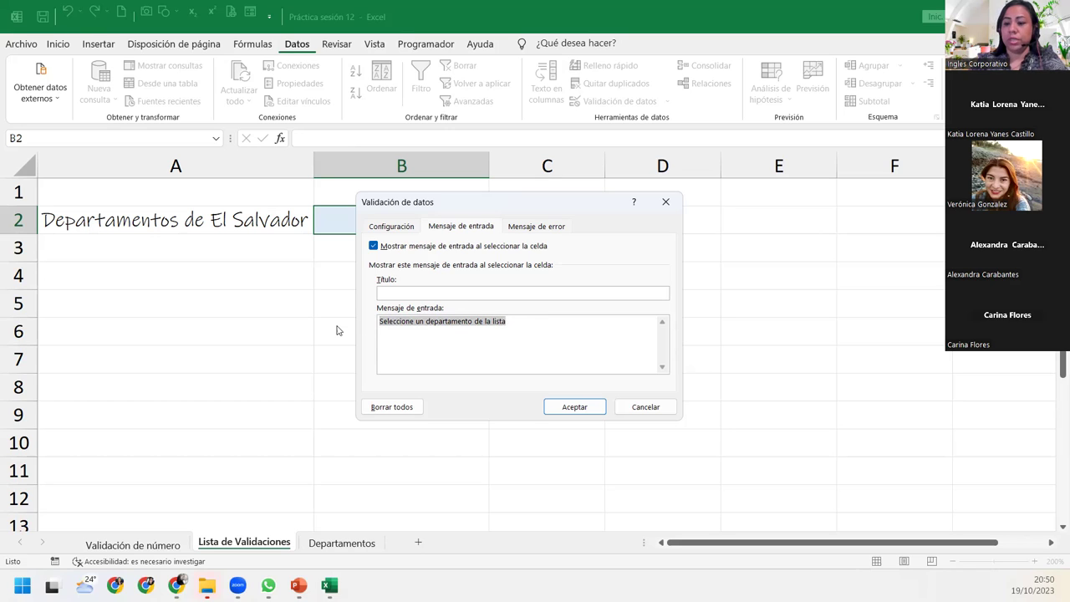
key("BackSpace")
type("Listado de departamentos")
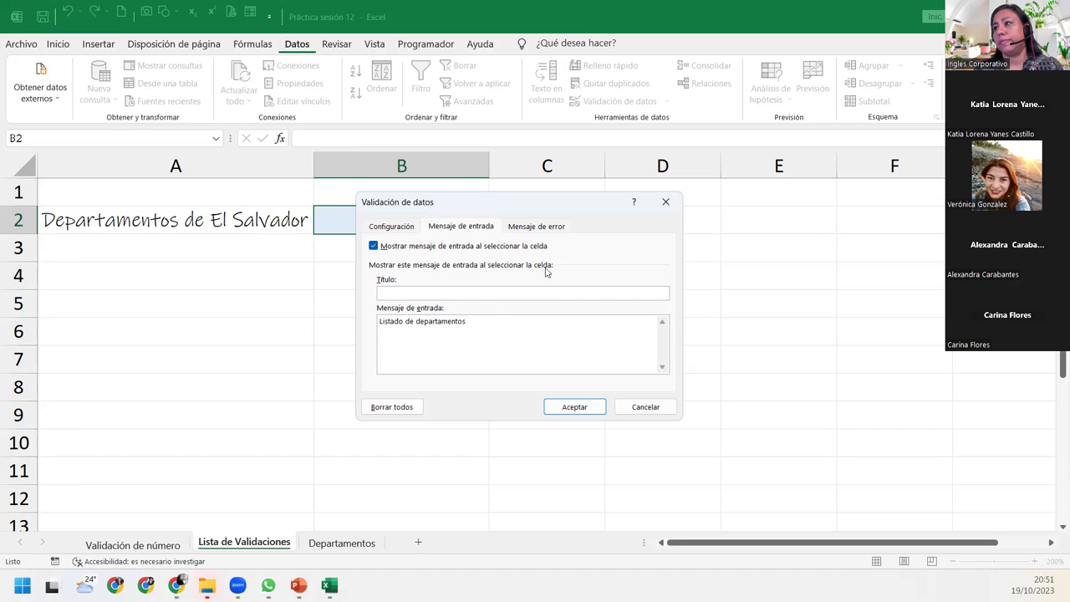
left_click(542, 232)
left_click(533, 290)
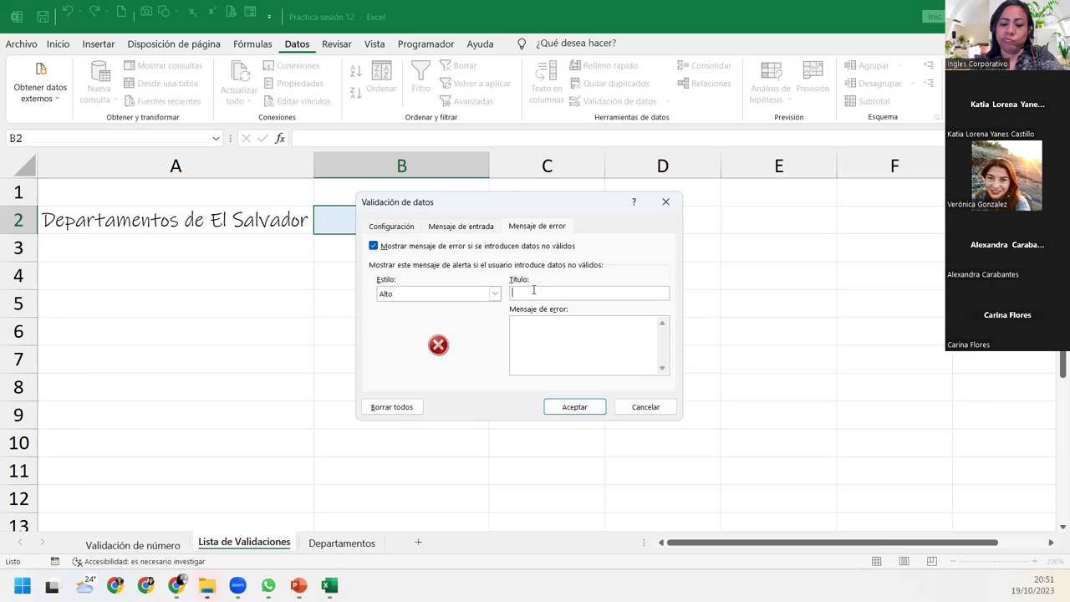
- Enter error title 'Departamento no encontrado' and message 'Debe seleccionar un departamento del la lista deplegable'
type("Departamento no encontrado")
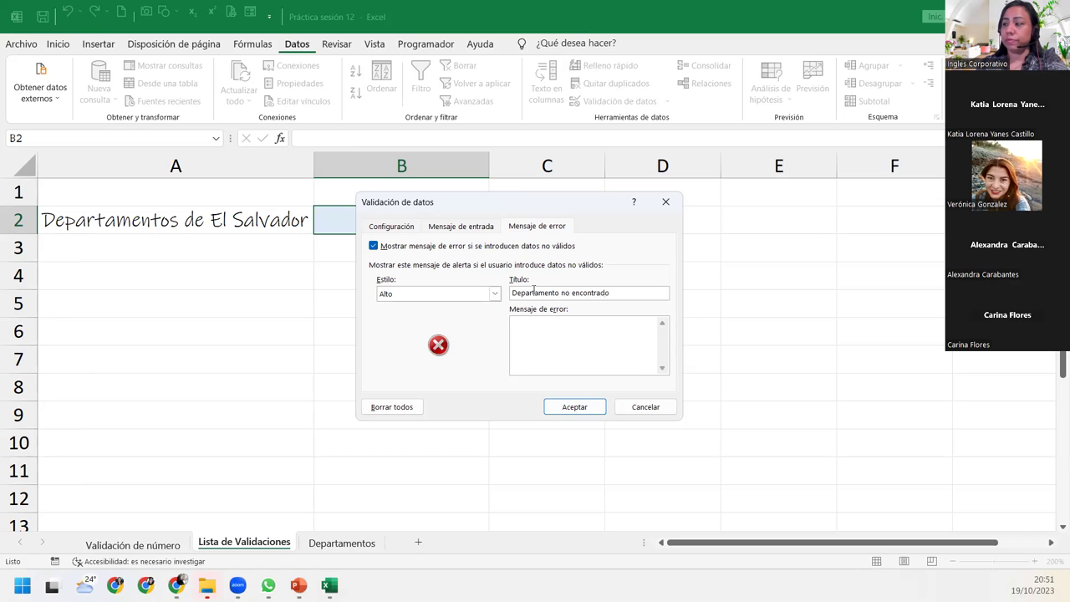
left_click(582, 346)
type("Debe seleccionar un departamento del lista")
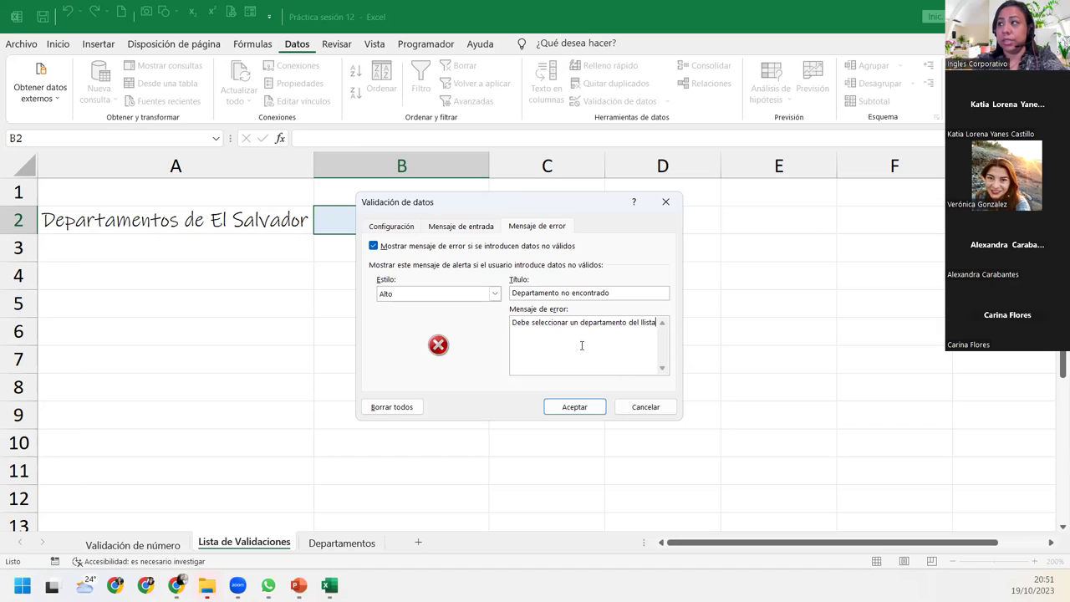
key("BackSpace")
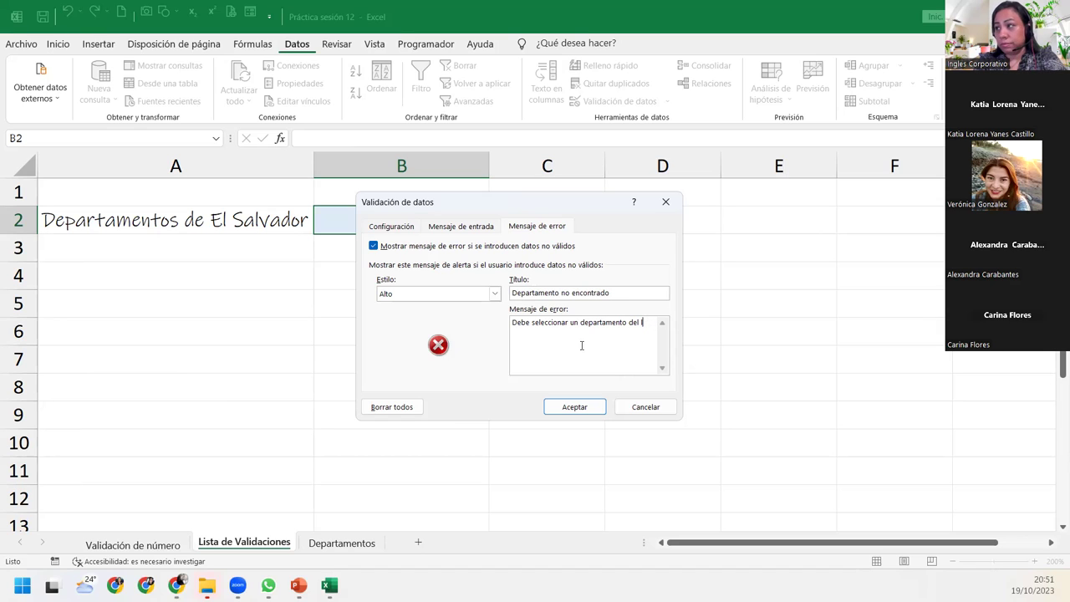
type("a lista desplegable")
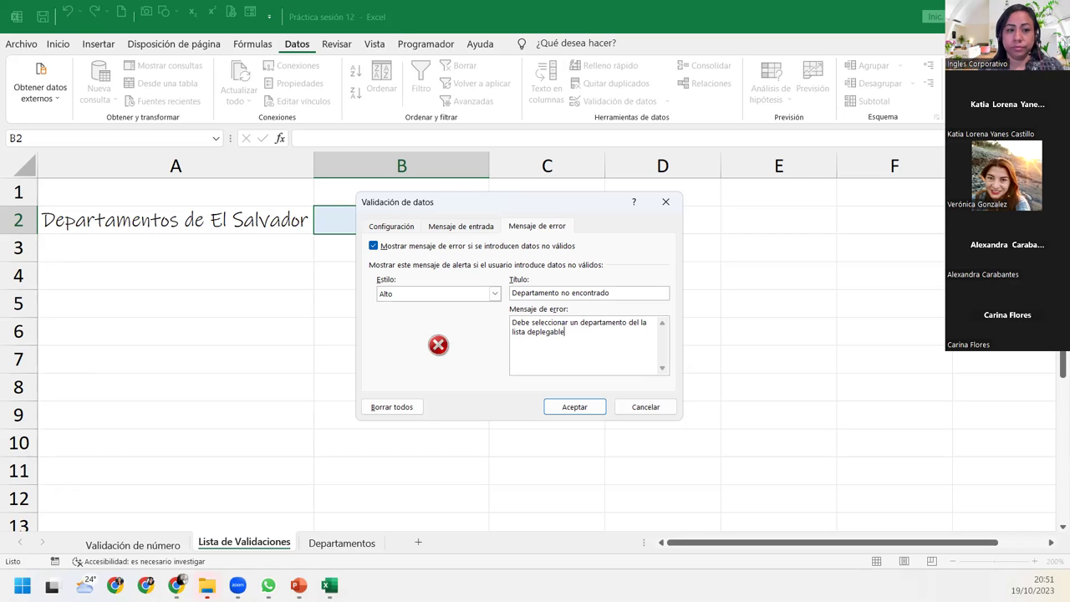
key("Return")
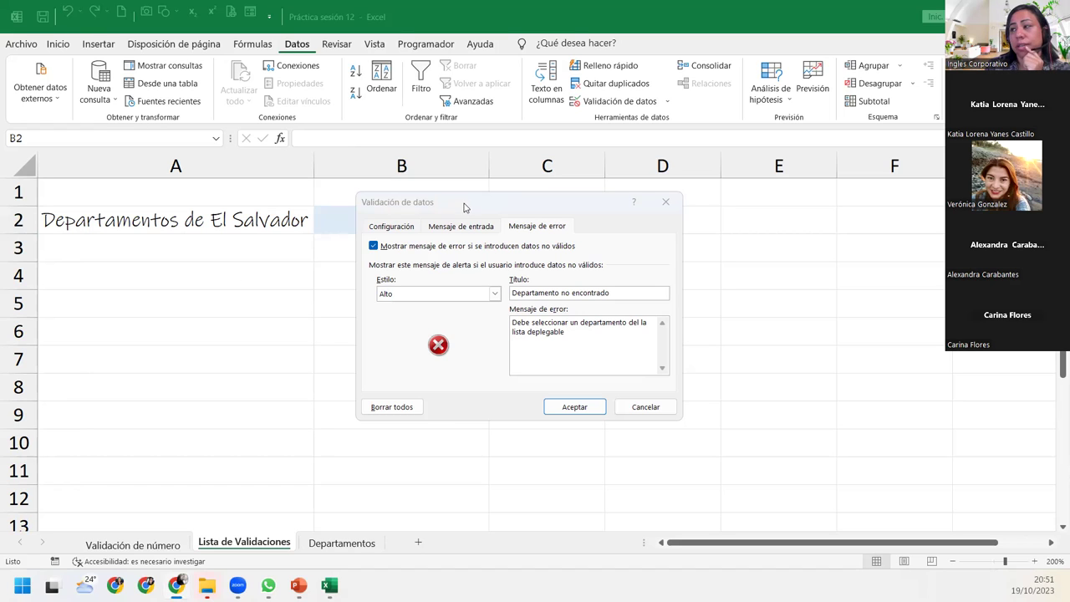
- Review the criteria and input message settings, then apply the validation to B2
left_click(431, 230)
left_click(411, 230)
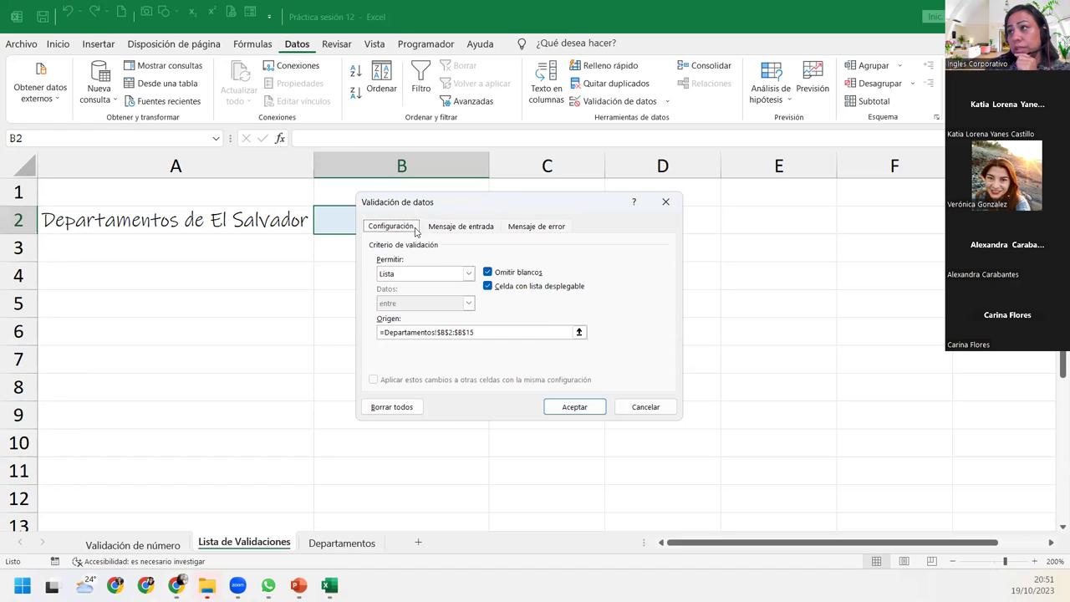
left_click(558, 226)
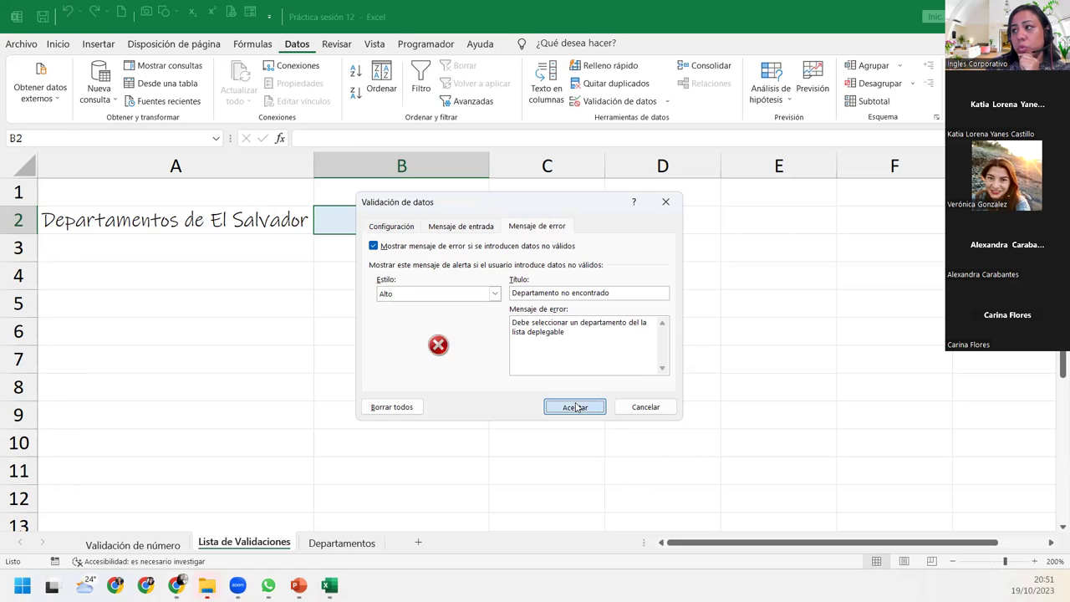
left_click(575, 407)
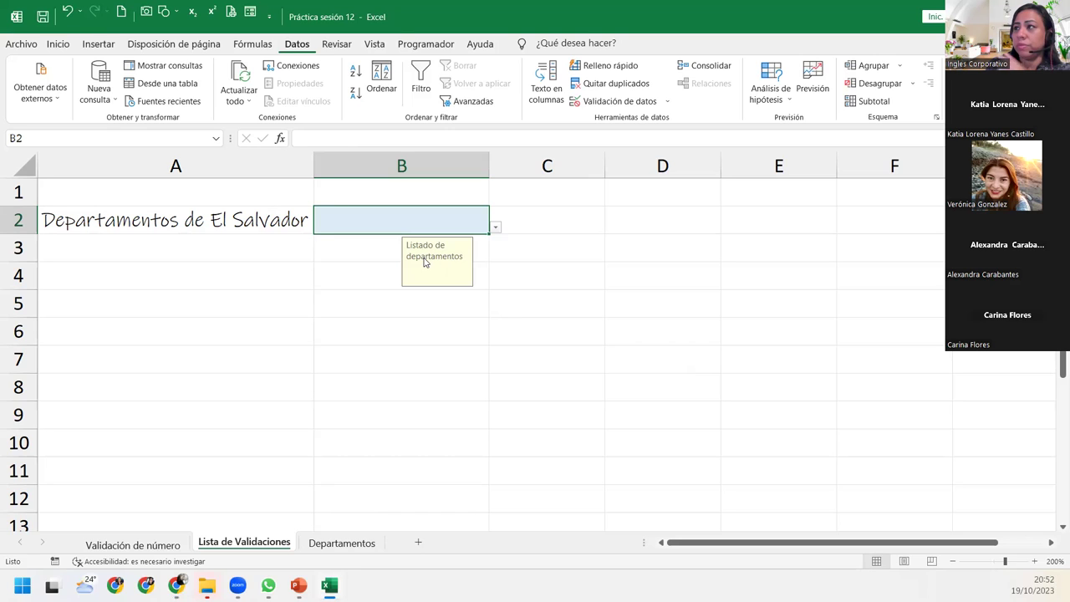
- Move B2's input message box to its right and test it by leaving and reselecting B2
left_click_drag(517, 257, 555, 255)
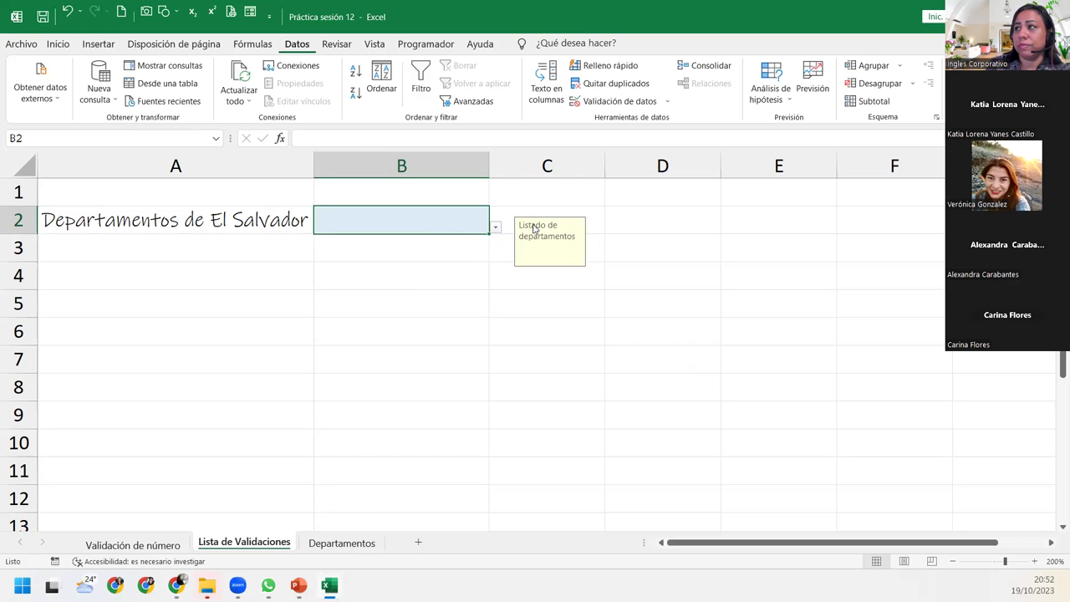
left_click(517, 299)
left_click(421, 210)
left_click(386, 276)
left_click(407, 223)
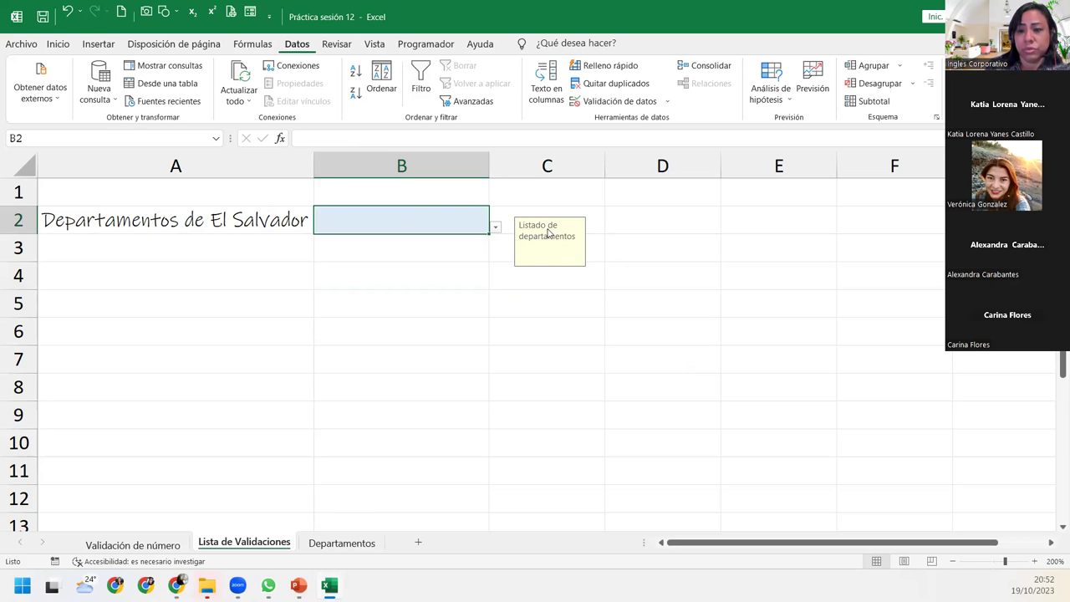
- Pick Cuscatlán, San Miguel, Usulután, then Chalatenango from B2's department dropdown
left_click(496, 226)
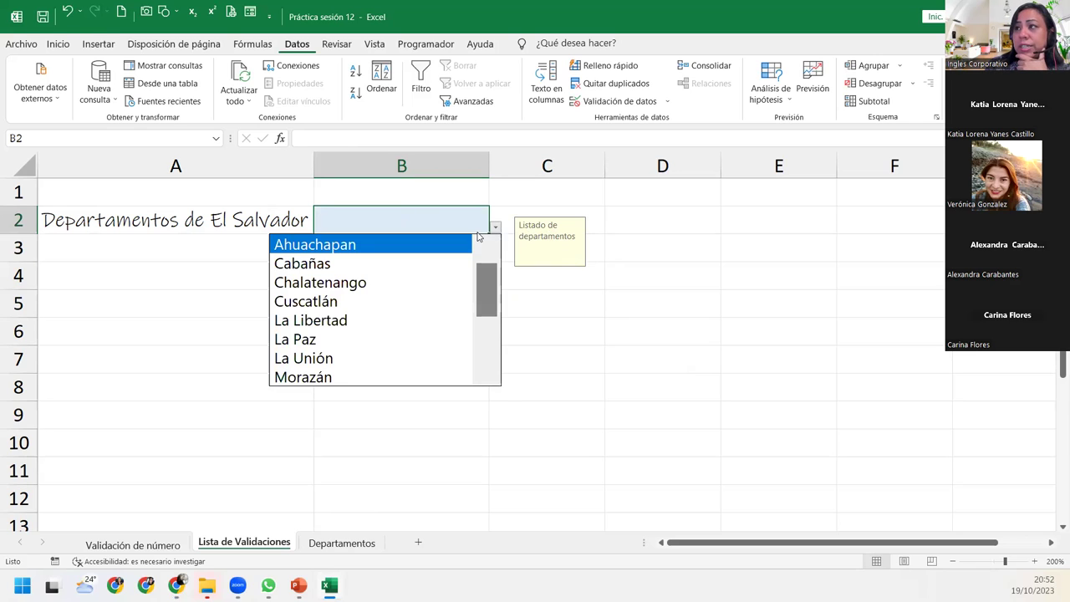
mouse_move(488, 282)
left_mouse_down()
mouse_move(489, 371)
mouse_move(488, 259)
left_mouse_up()
left_click(324, 298)
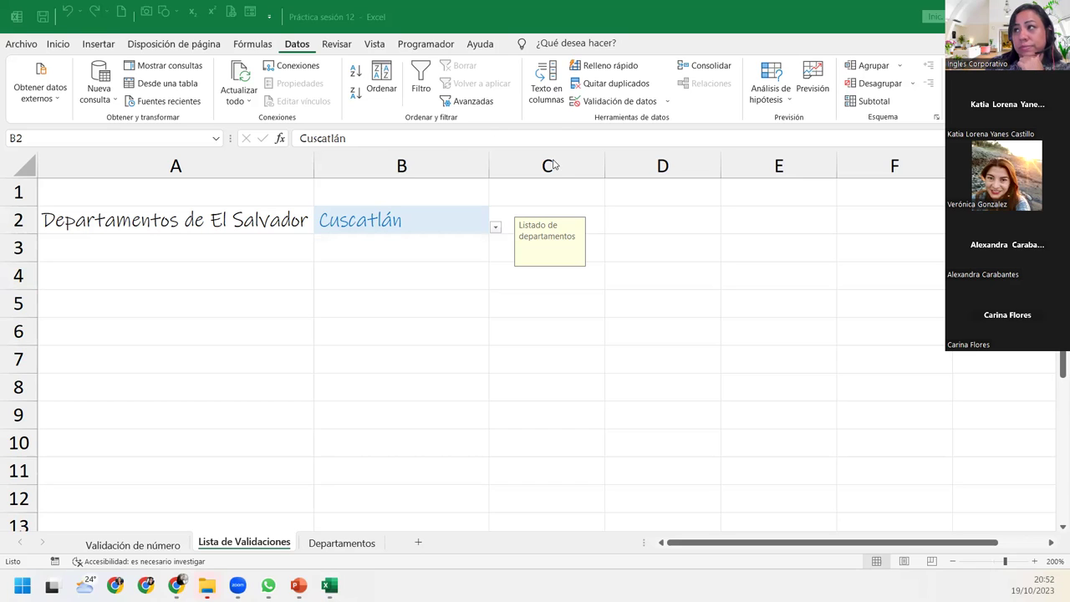
left_click(499, 234)
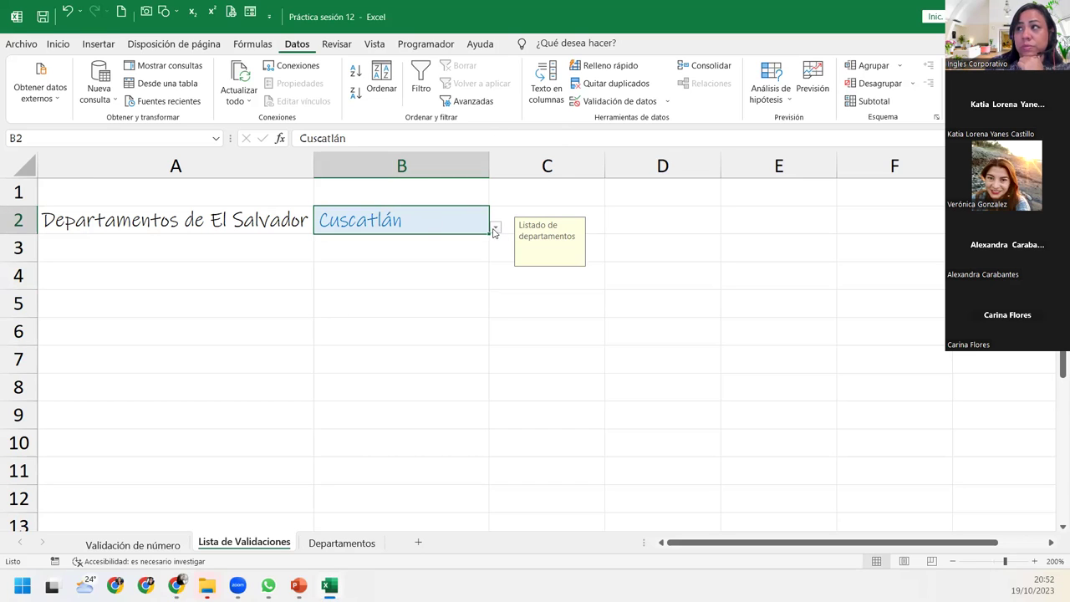
left_click(495, 231)
left_click(321, 339)
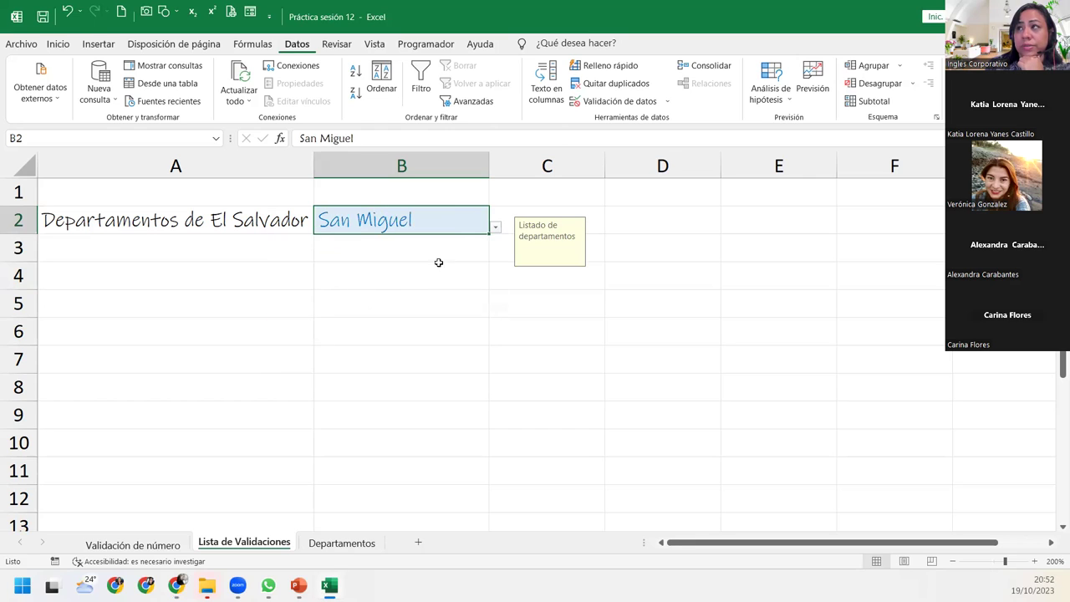
left_click(495, 227)
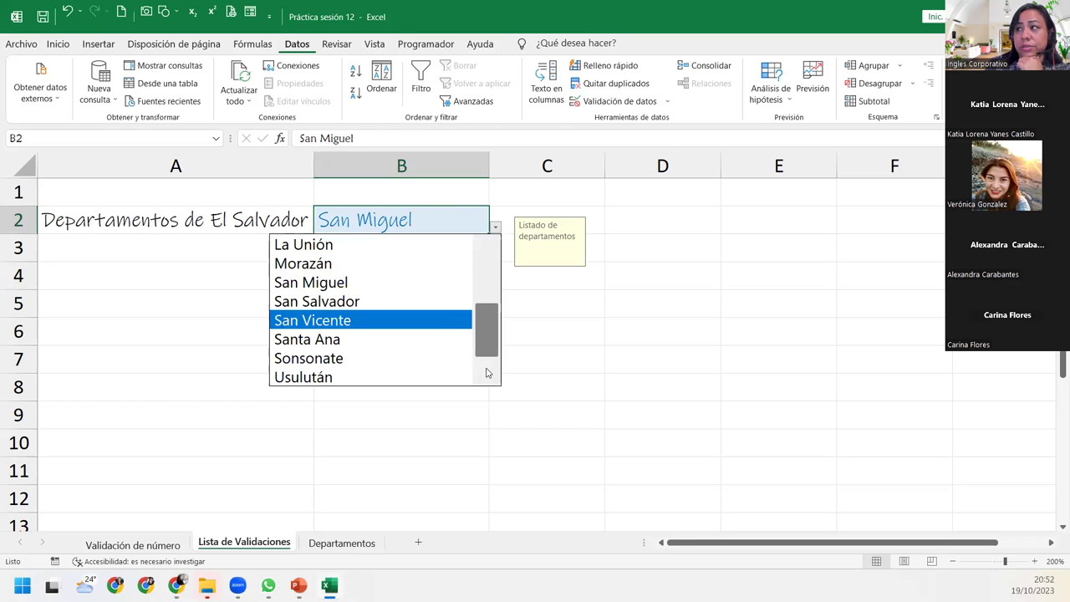
left_click(421, 383)
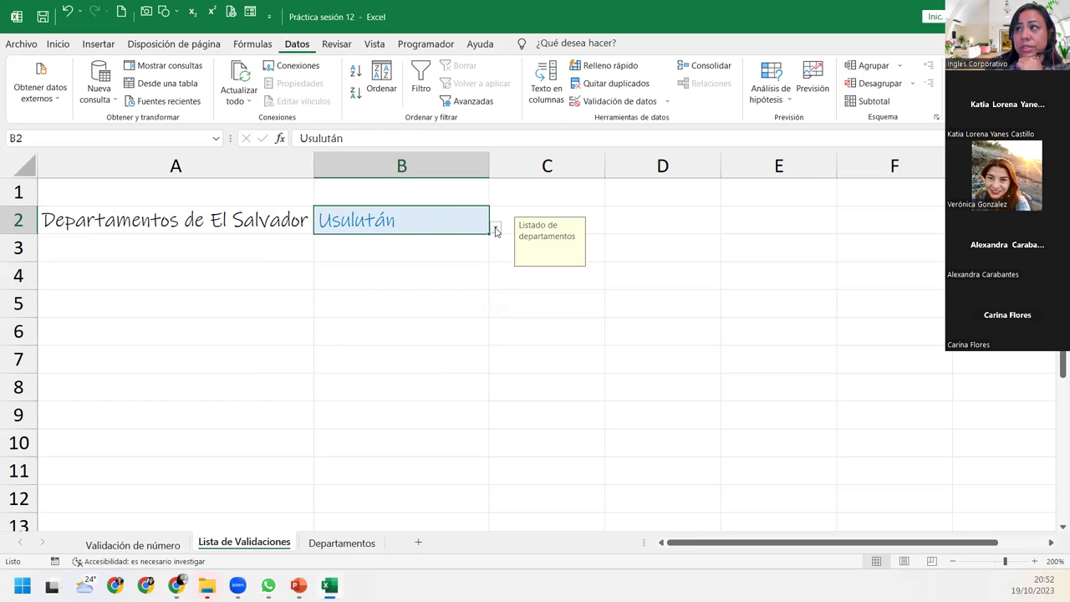
left_click(495, 229)
left_click_drag(485, 321, 498, 215)
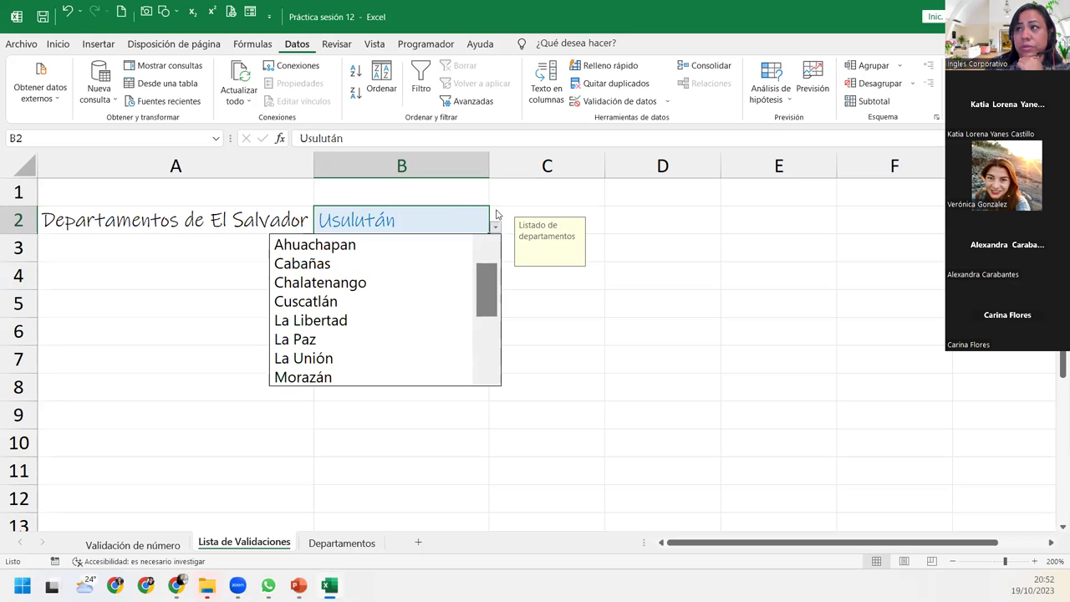
left_click(353, 283)
- Recheck B2's dropdown without changing it, then select cell A4
left_click(350, 277)
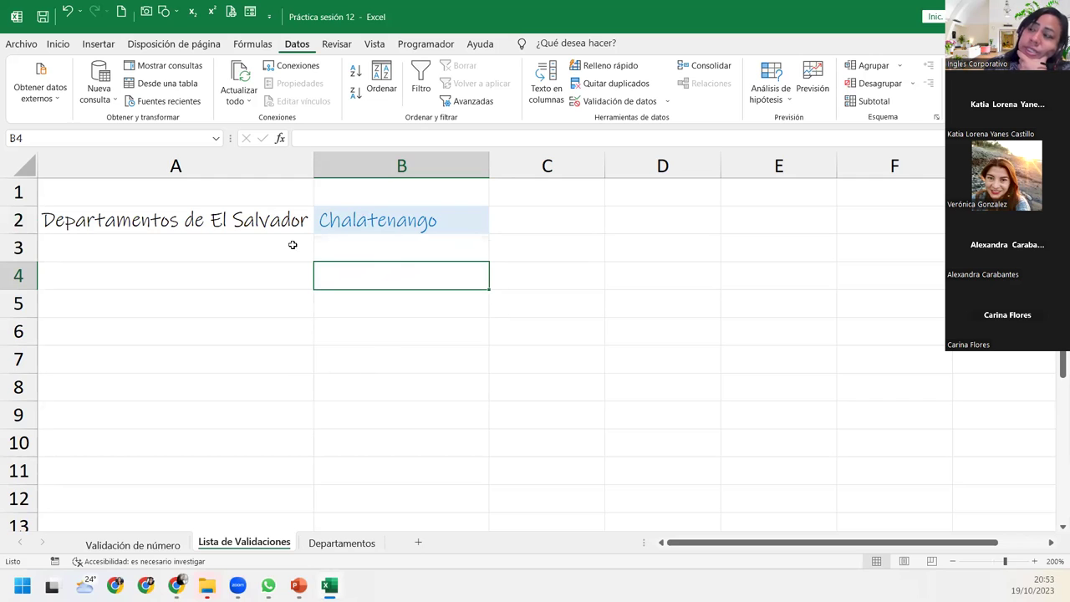
left_click(359, 211)
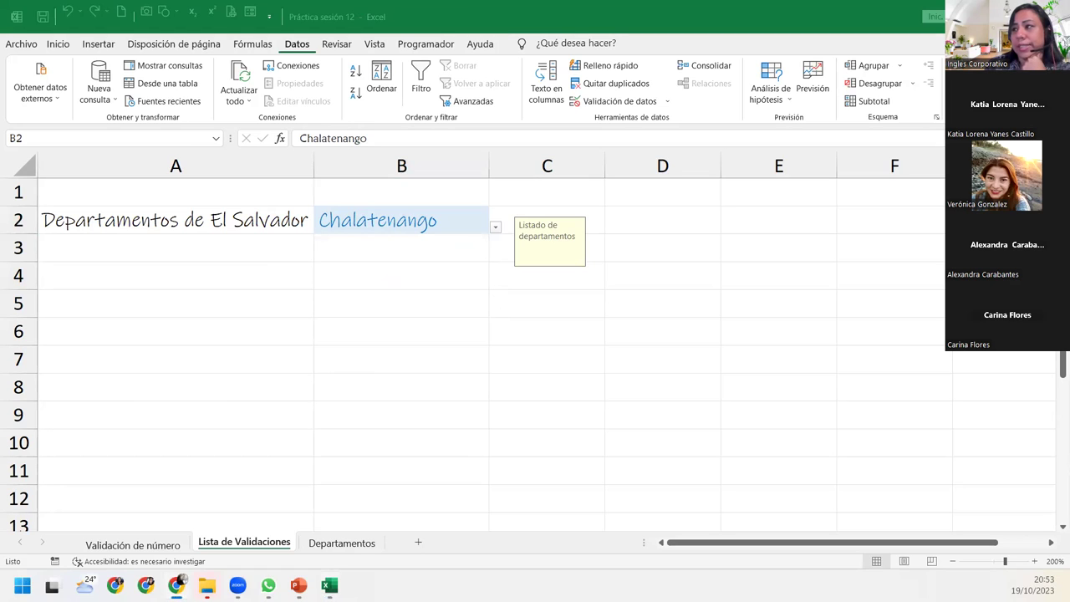
left_click(496, 231)
left_click(495, 232)
left_click(495, 232)
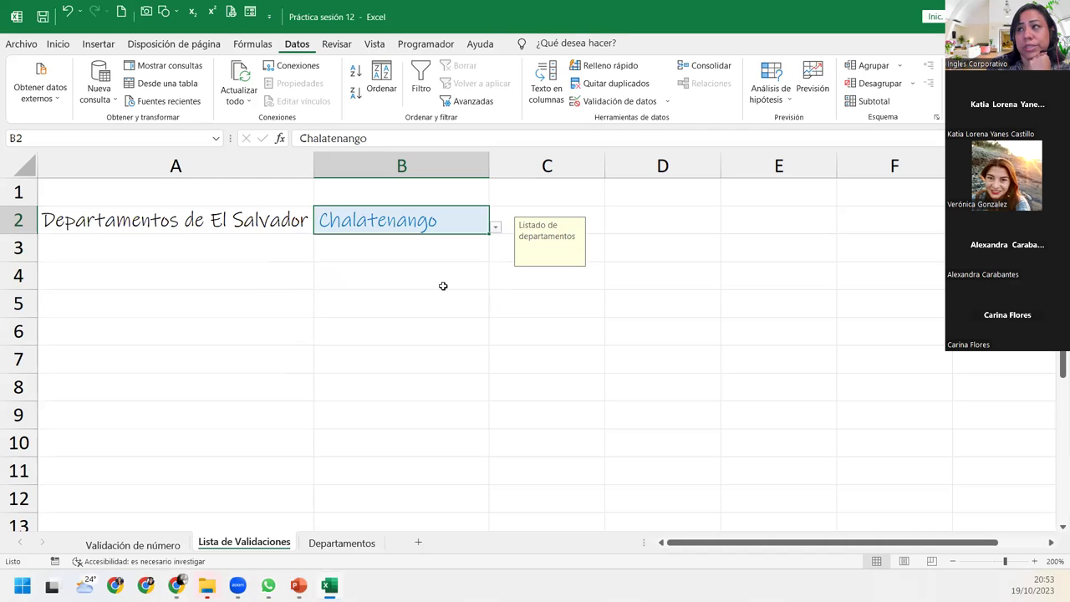
left_click(441, 284)
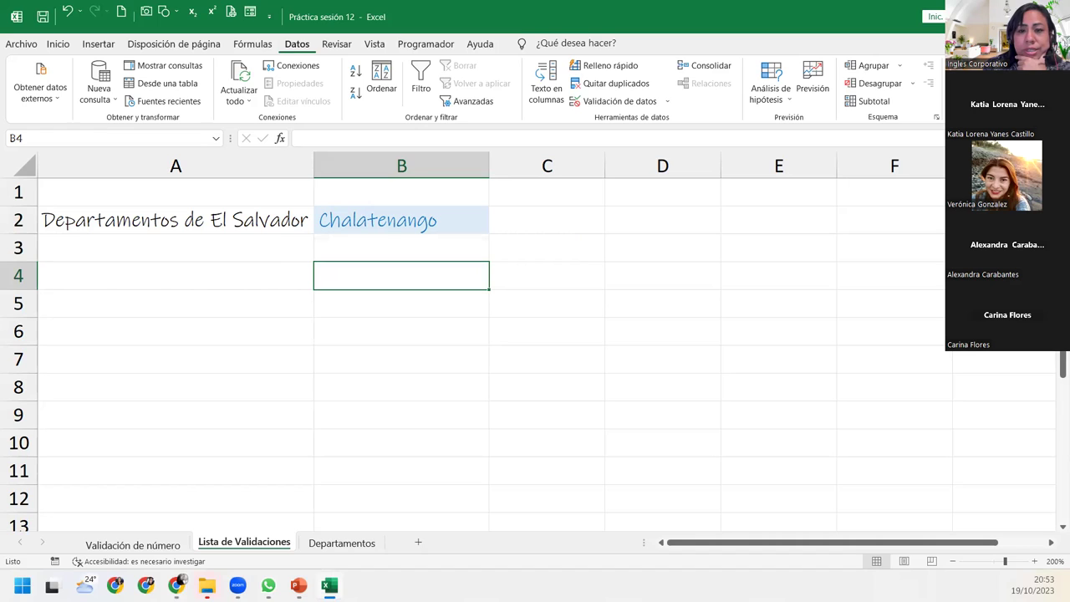
key("alt+Tab")
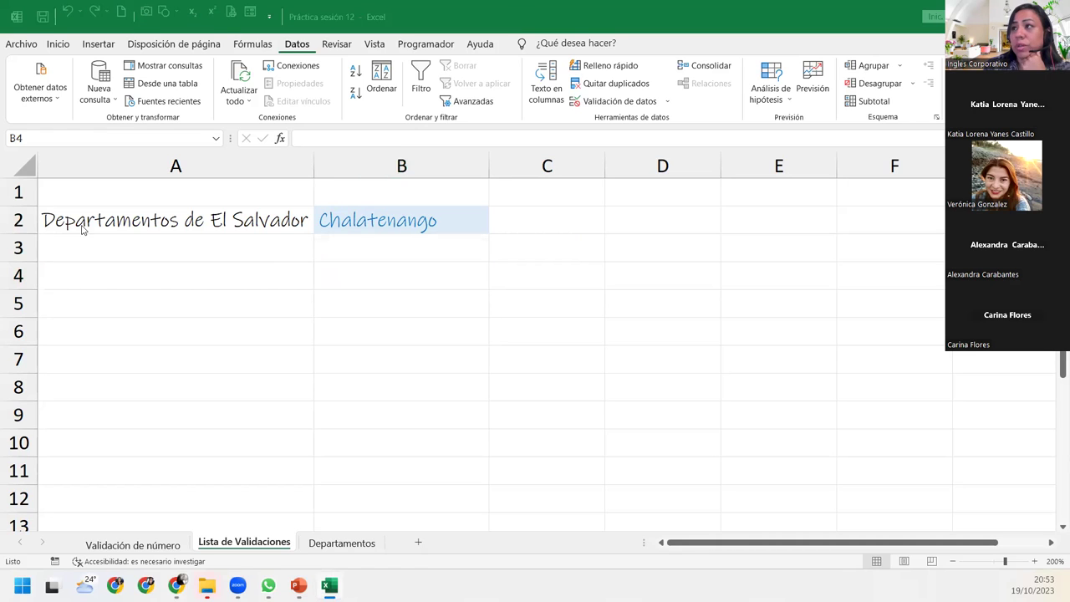
left_click(371, 290)
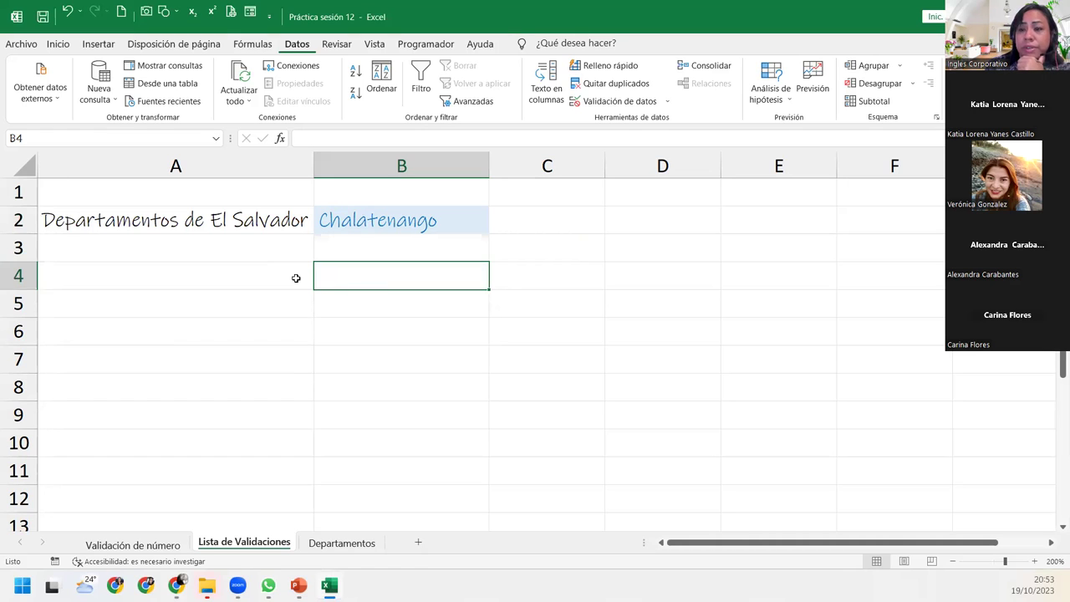
left_click(219, 279)
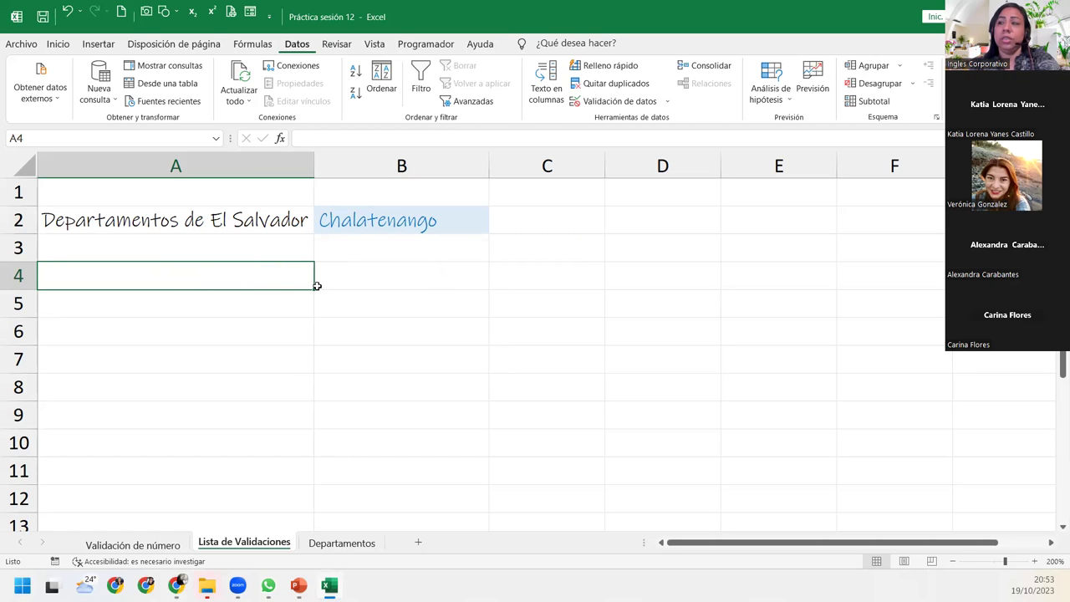
- Label A4 'Bancos', select B4, and go to the Departamentos sheet
type("Bancos auti")
key("BackSpace")
key("BackSpace")
key("BackSpace")
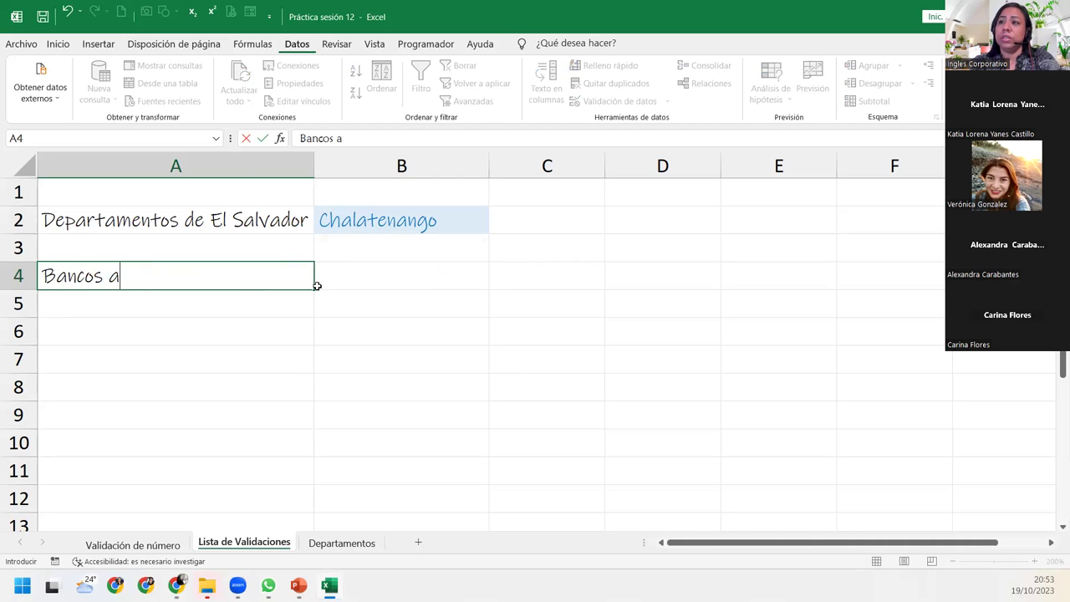
key("BackSpace")
key("BackSpace")
key("BackSpace")
key("BackSpace")
key("BackSpace")
key("BackSpace")
type("B")
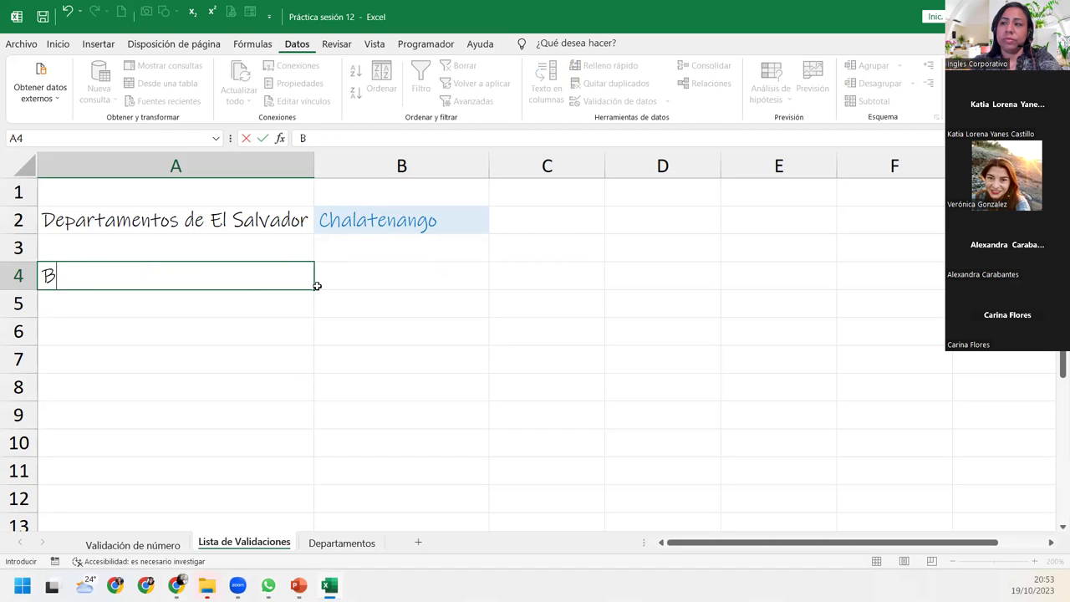
type("ancos")
key("Return")
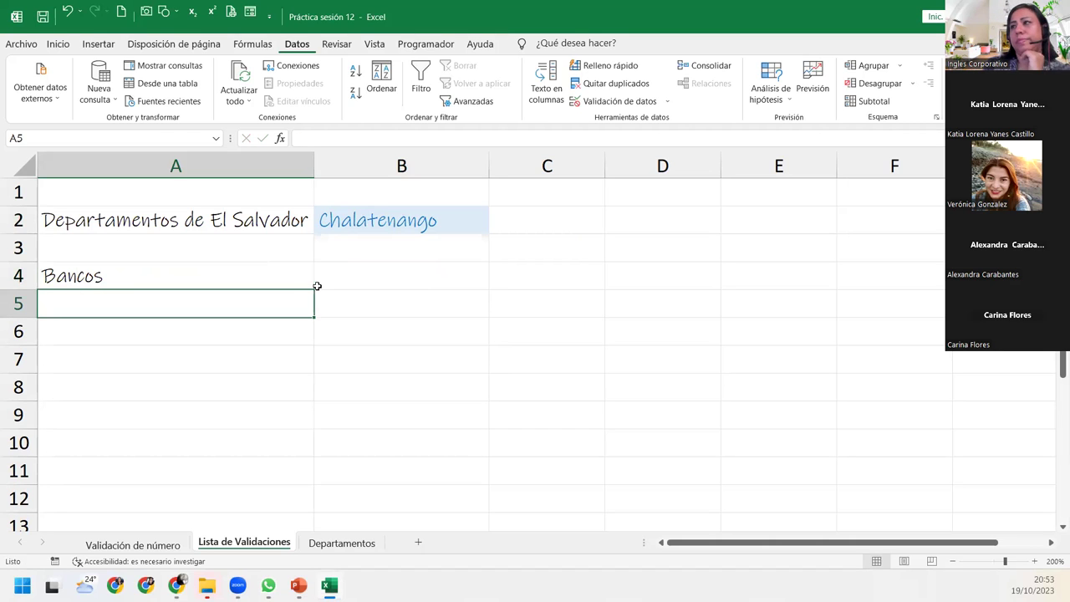
left_click(348, 281)
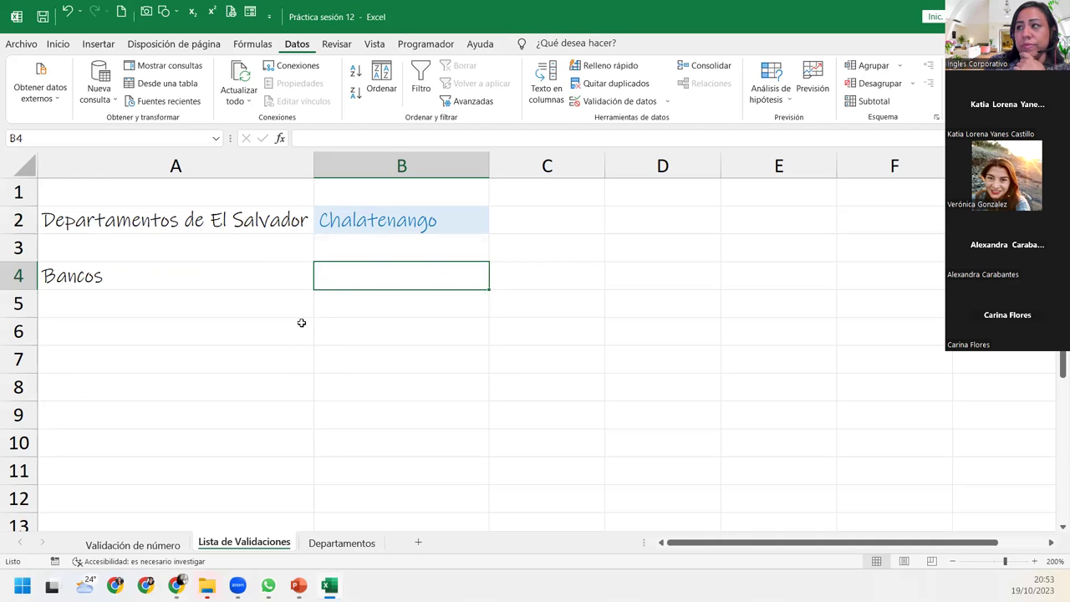
left_click(343, 544)
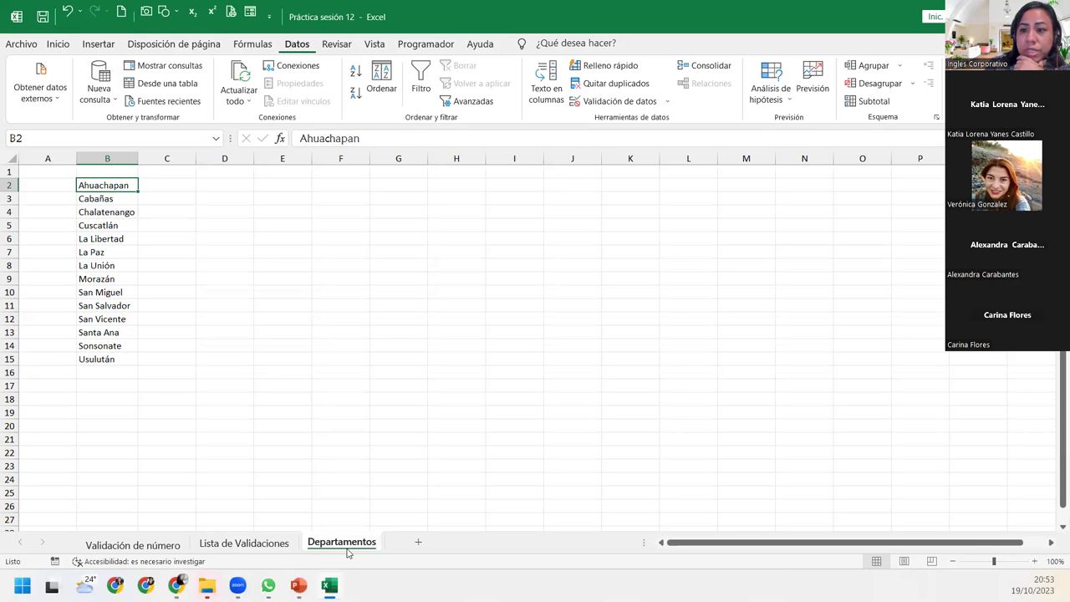
- Hide the Departamentos sheet
left_click(281, 547)
left_click(453, 235)
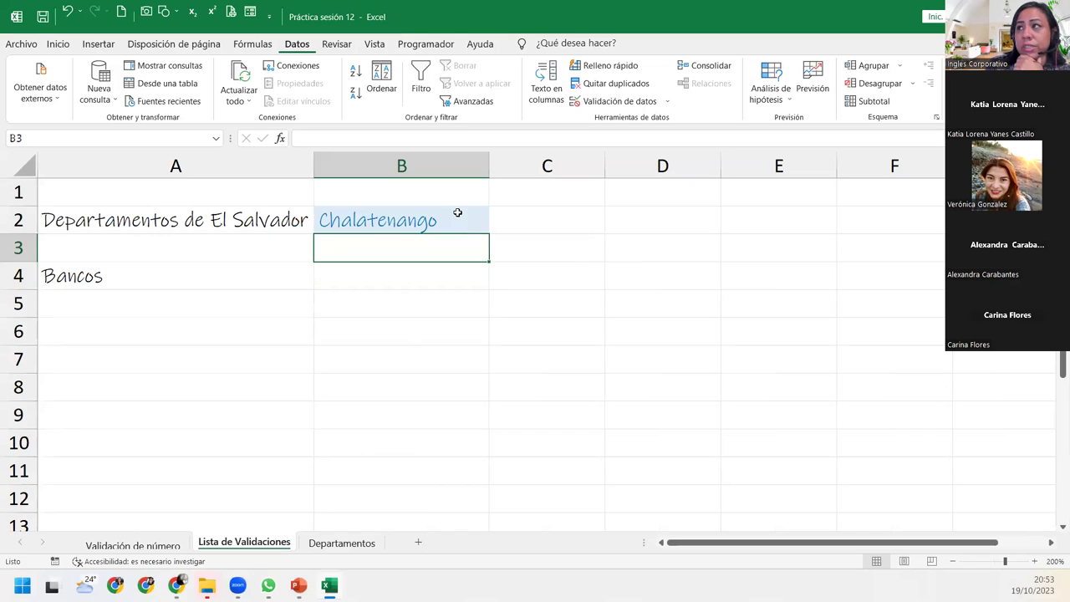
left_click(455, 212)
left_click(331, 544)
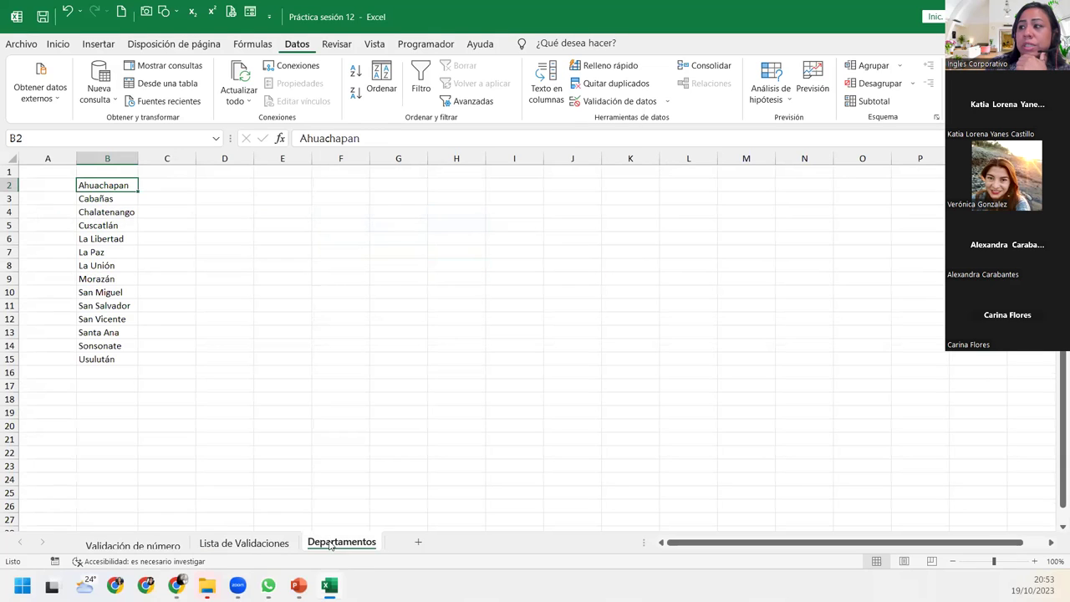
right_click(323, 544)
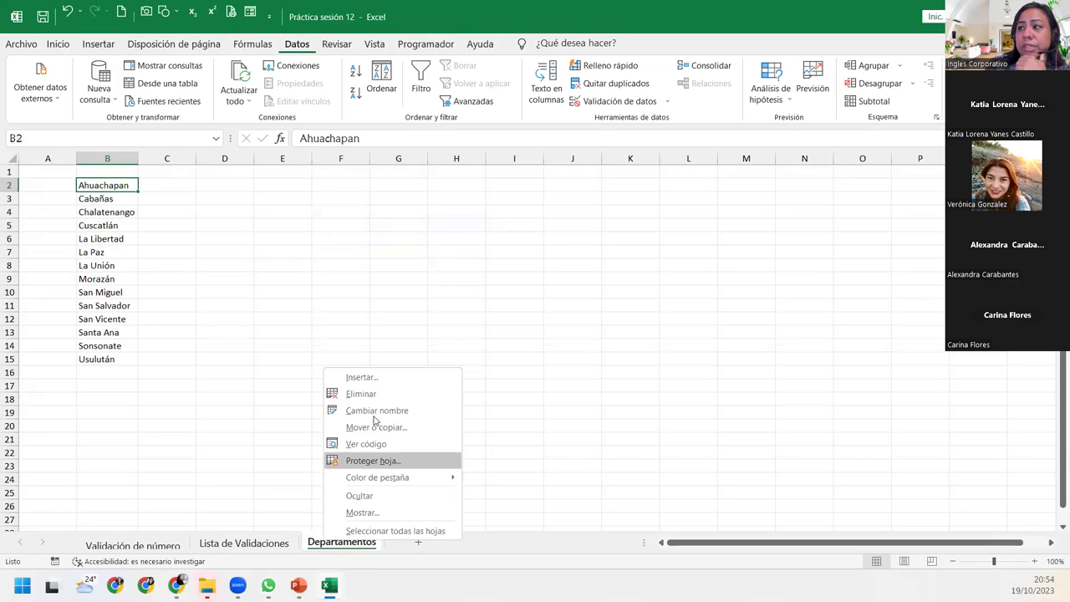
left_click(387, 499)
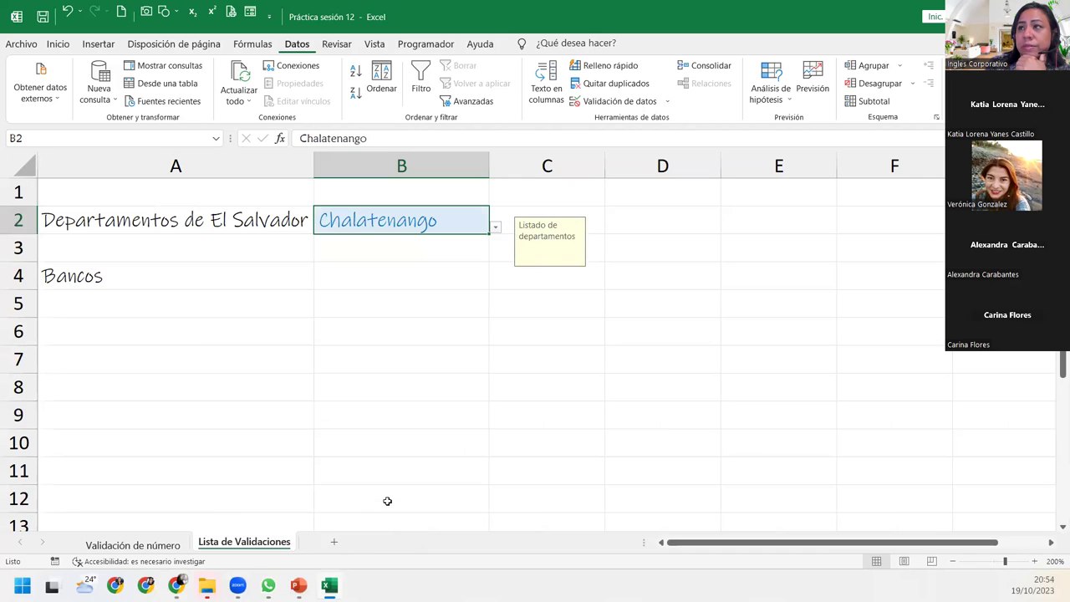
- Choose La Paz from B2's department dropdown, then select B4
left_click(496, 226)
left_click(379, 303)
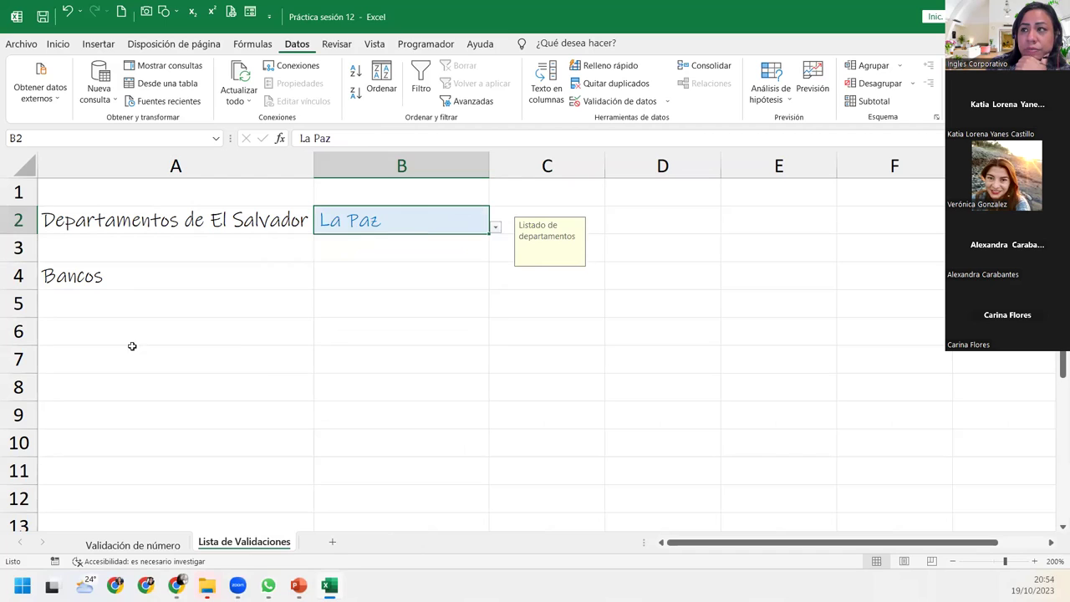
left_click(179, 275)
left_click(350, 277)
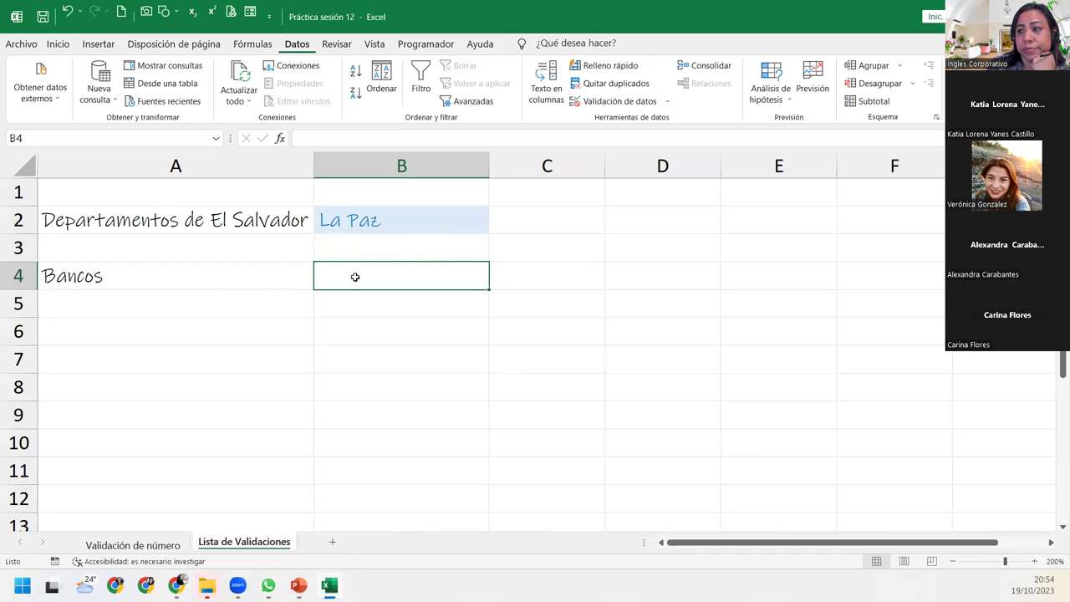
- Enter DaVivienda in E3 and fill the bank names down to E9
left_click(775, 241)
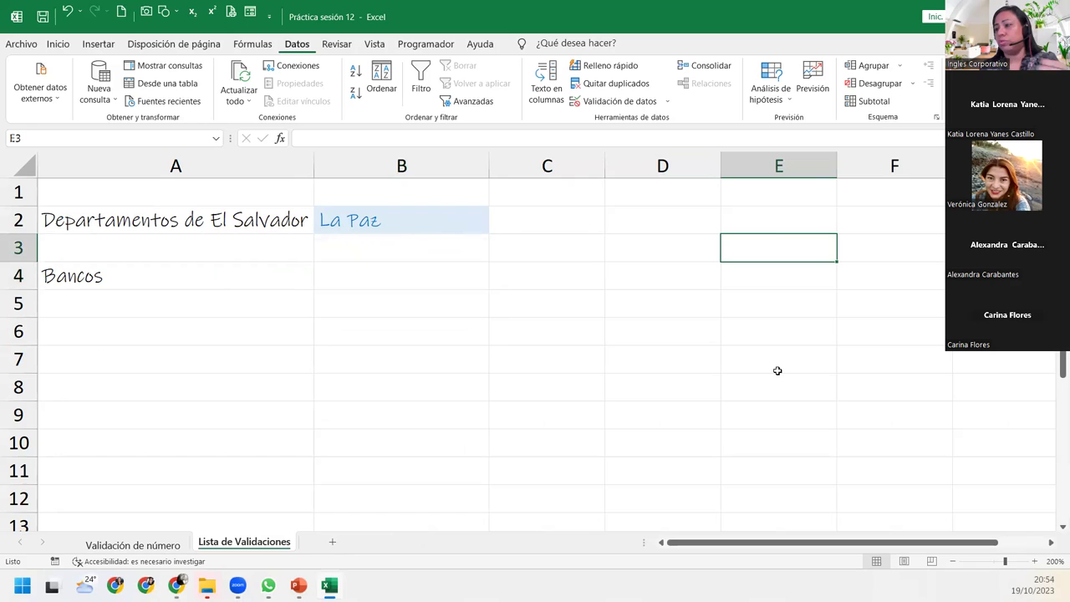
type("DaVivienda")
key("Return")
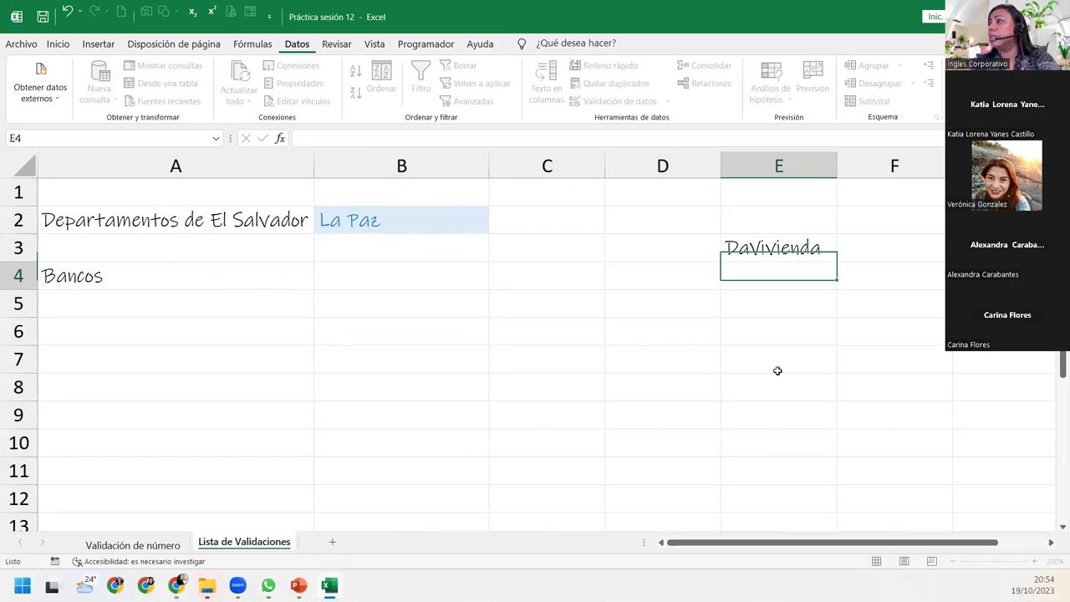
left_click(808, 244)
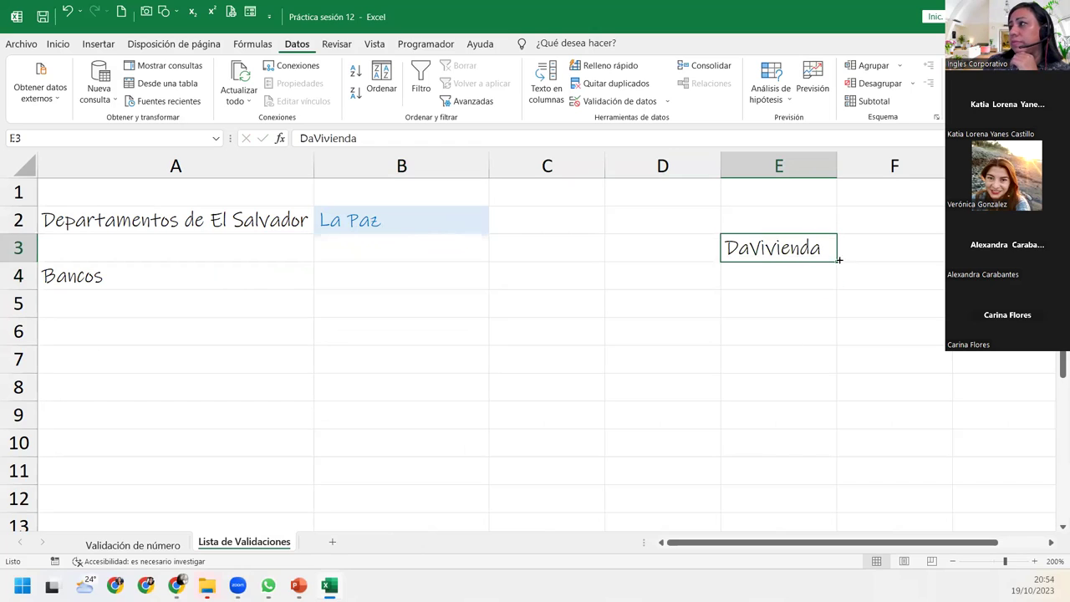
mouse_move(839, 263)
left_mouse_down()
mouse_move(843, 459)
mouse_move(841, 432)
left_mouse_up()
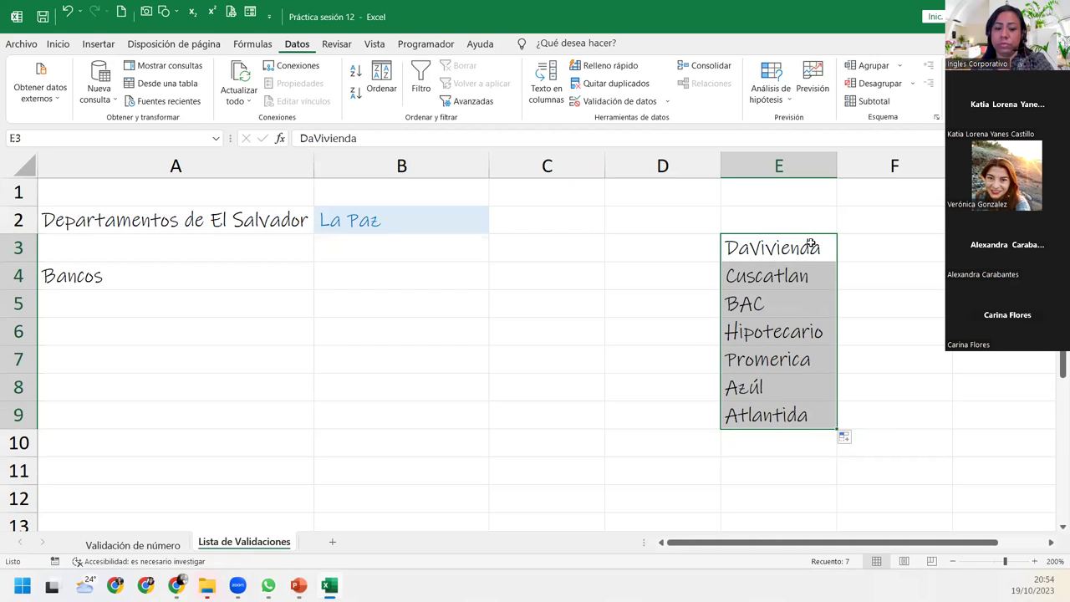
- Copy the bank list E3:E9 and open data validation for E3
key("ctrl+c")
left_click(799, 248)
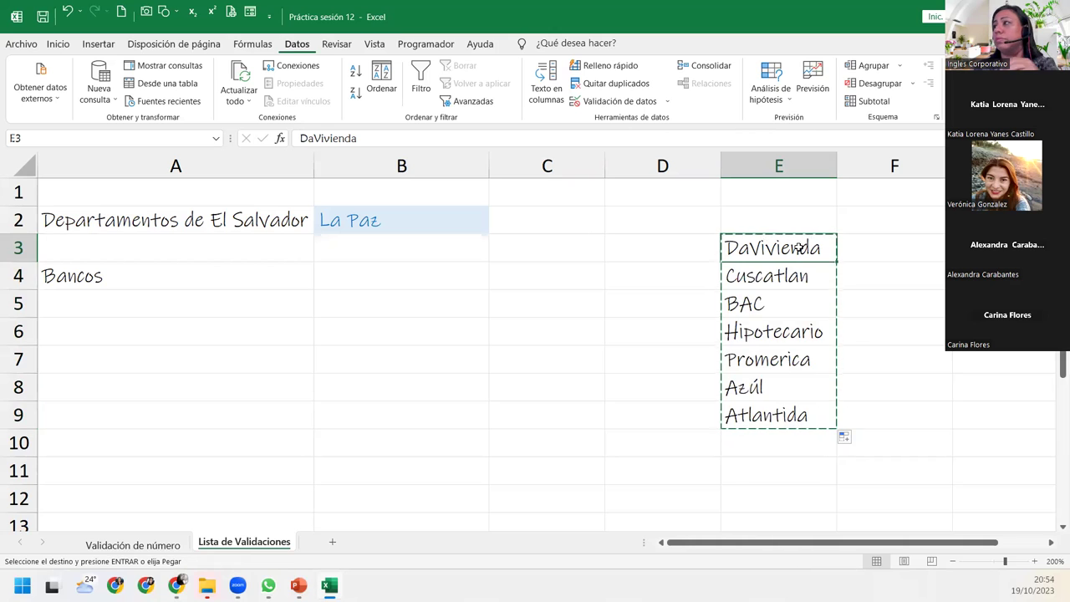
left_click(626, 101)
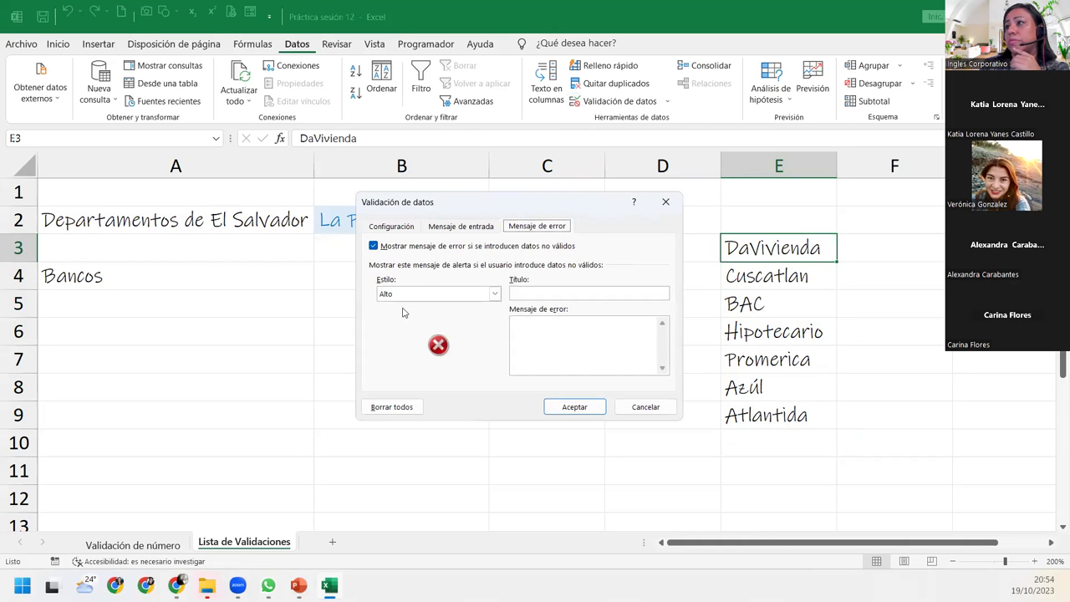
- Set E3's validation to allow a List with source $E$3:$E$9
left_click(389, 228)
left_click(469, 273)
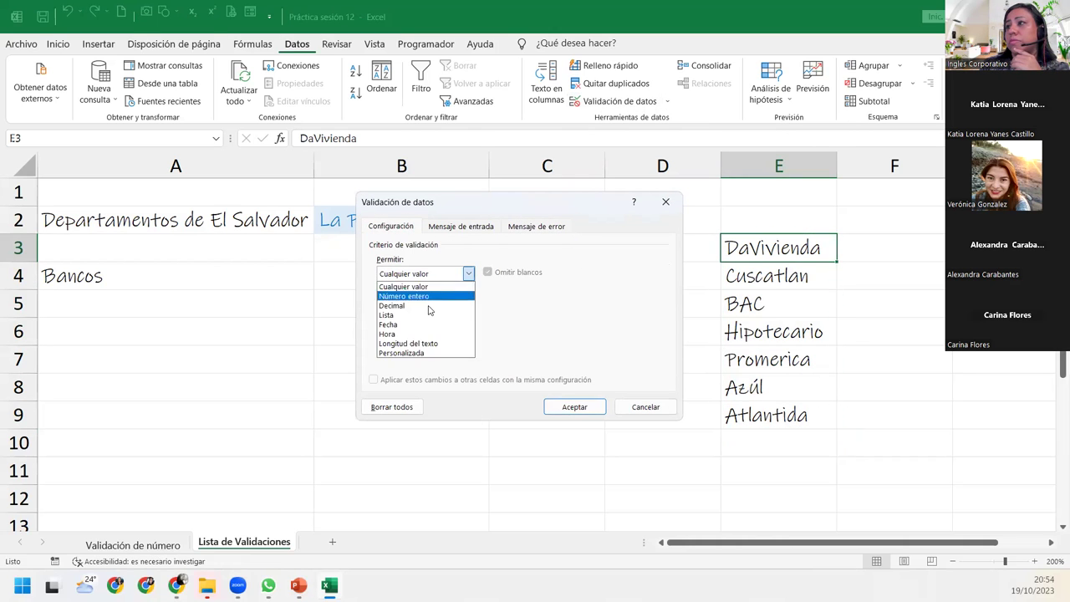
left_click(428, 314)
left_click(437, 333)
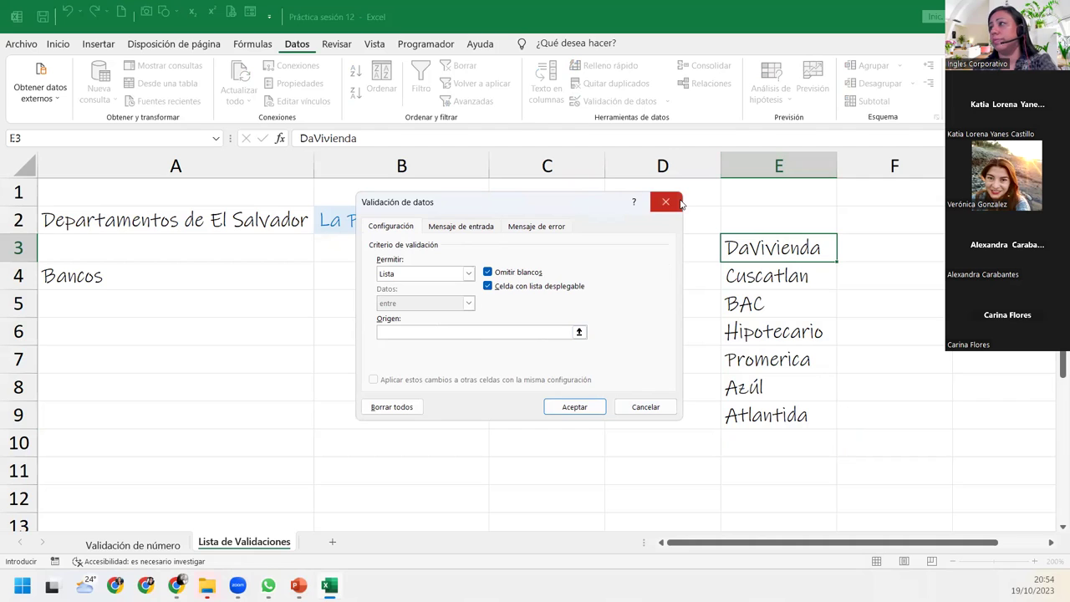
left_click_drag(740, 247, 755, 409)
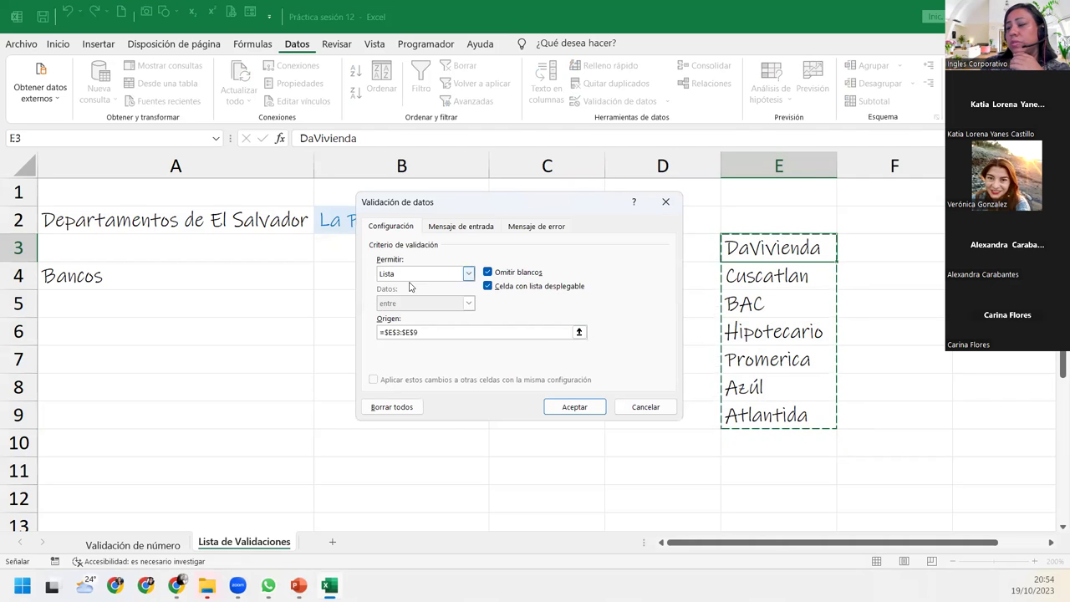
- Add input title 'Listado de bancos' and error 'Banco no encontrado' with 'Seleccione un banco de la lista disponible', then apply
left_click(461, 226)
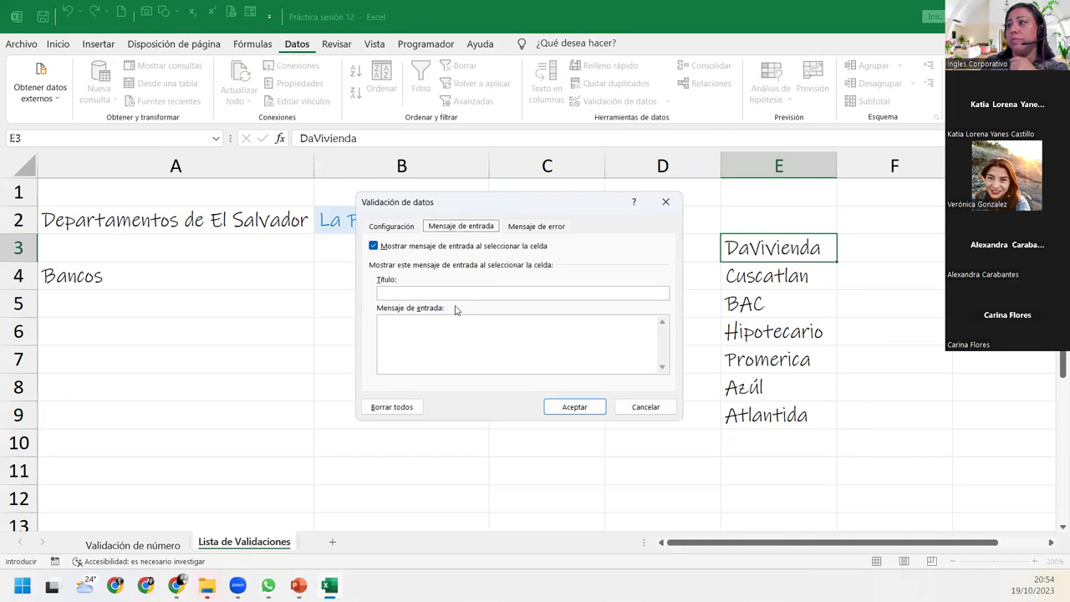
type("Lis")
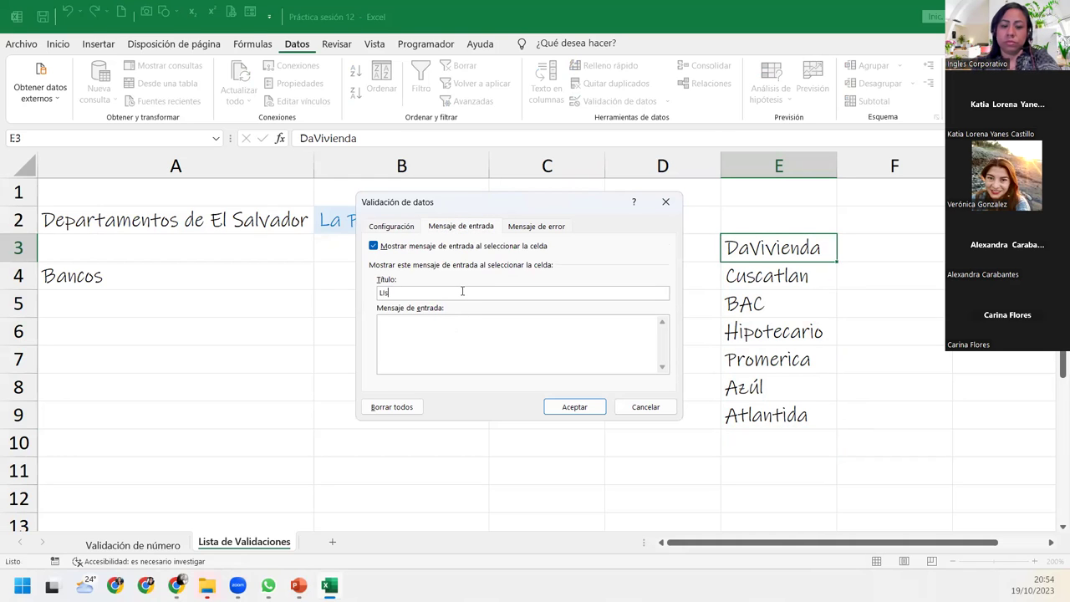
type("tado de bancos")
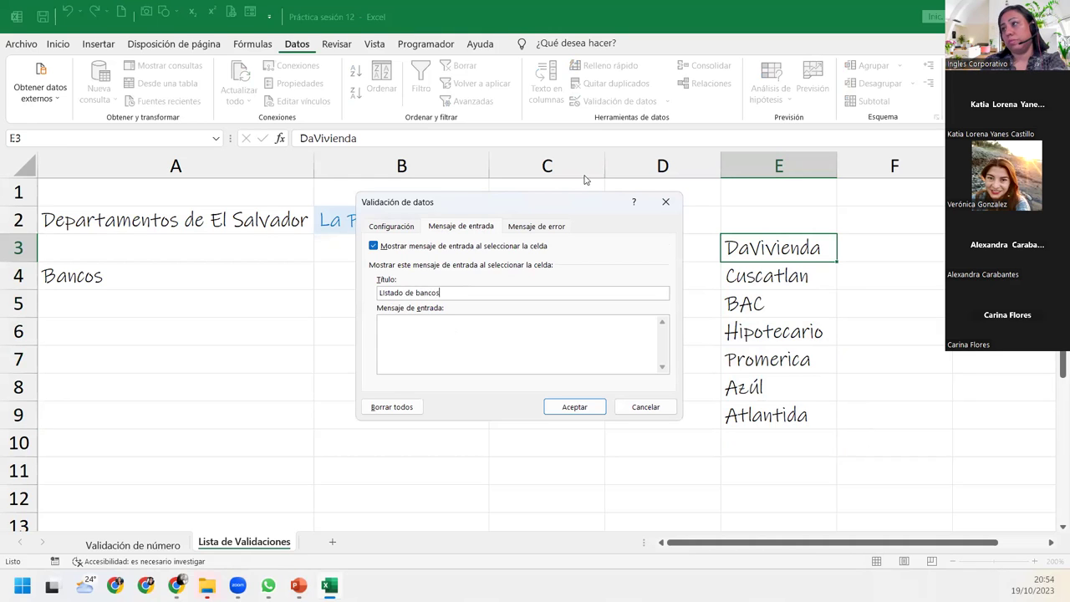
left_click(537, 226)
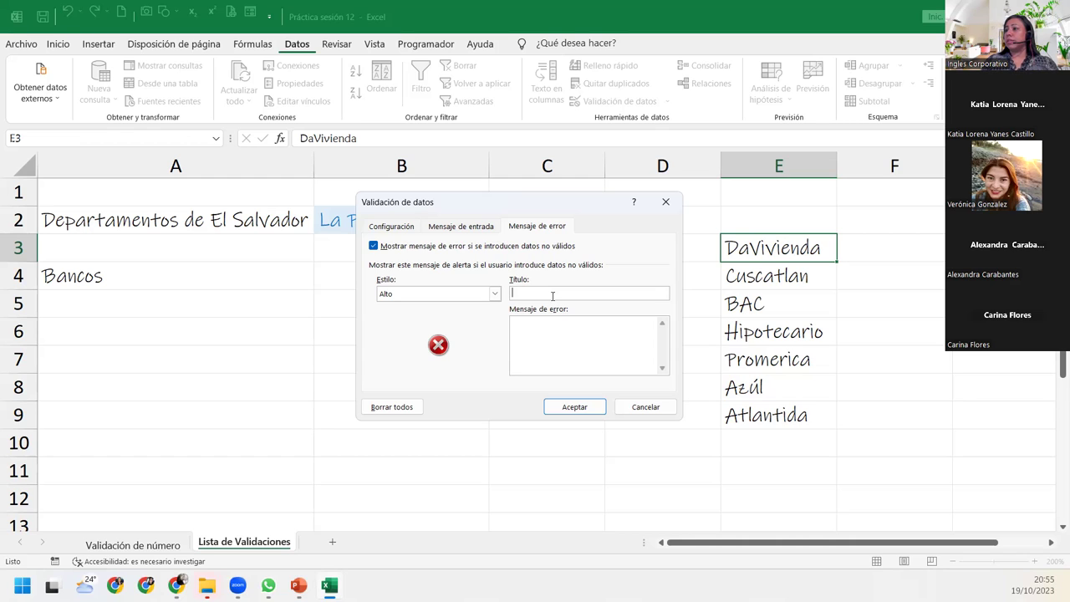
type("Banco ")
type("ncontra")
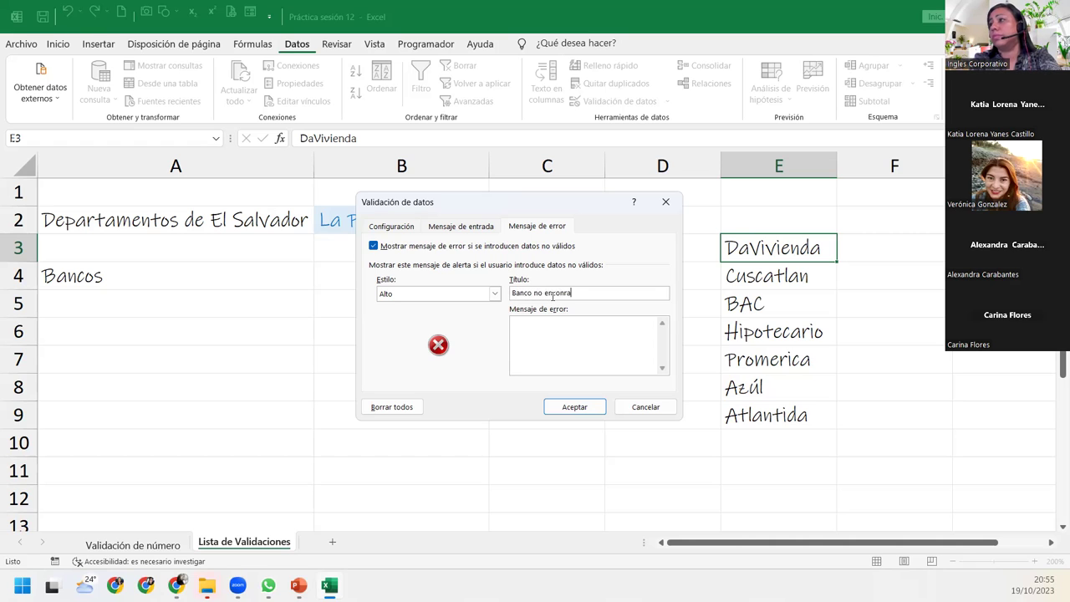
type("do")
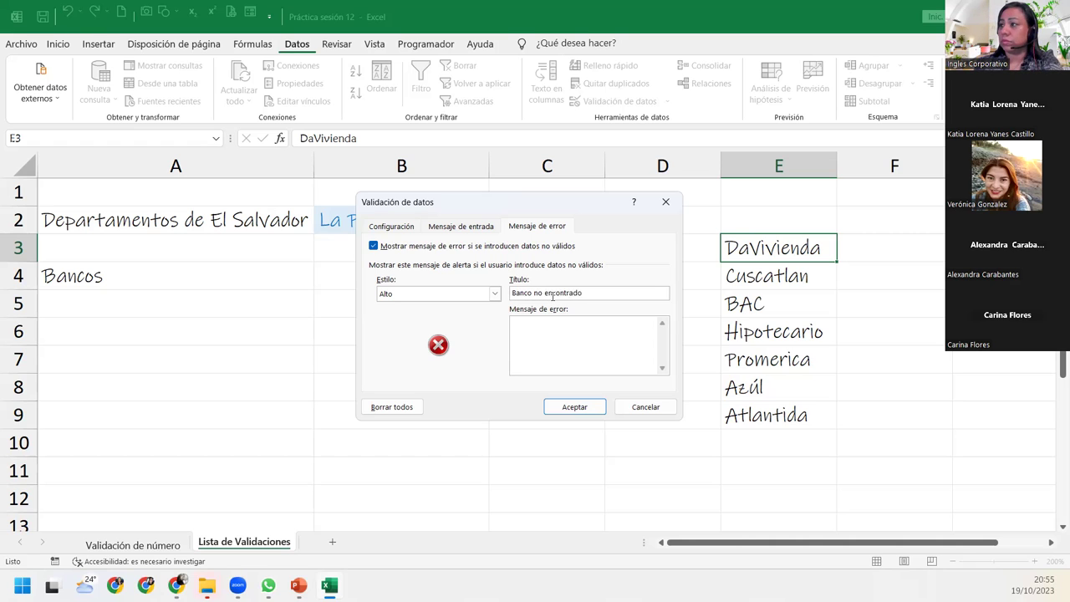
type("Sle")
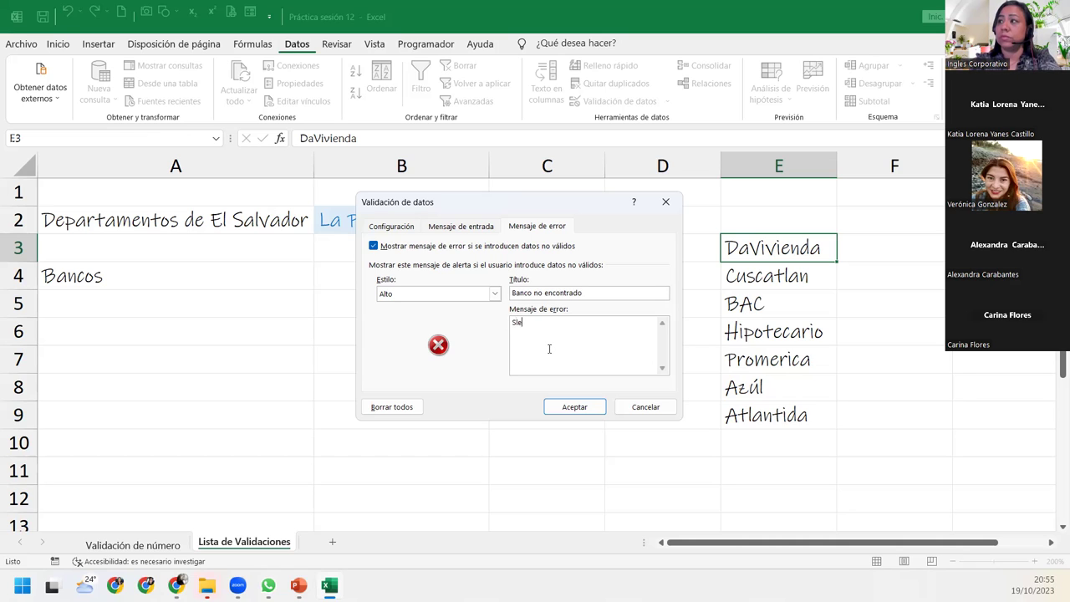
type("ccion")
key("BackSpace")
key("BackSpace")
key("BackSpace")
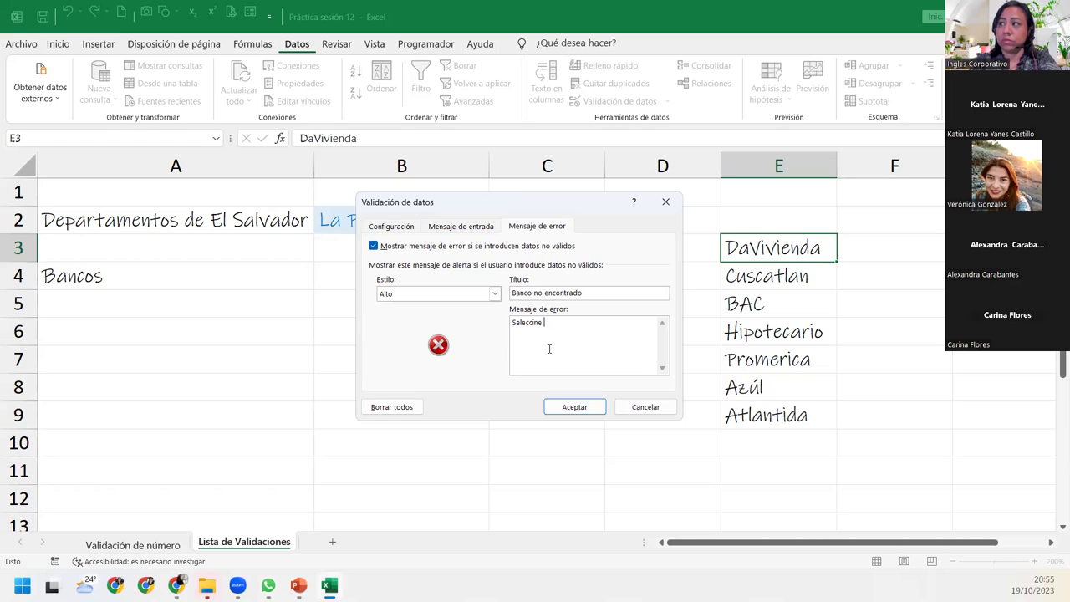
key("BackSpace")
key("BackSpace")
type("one un banco de lal ")
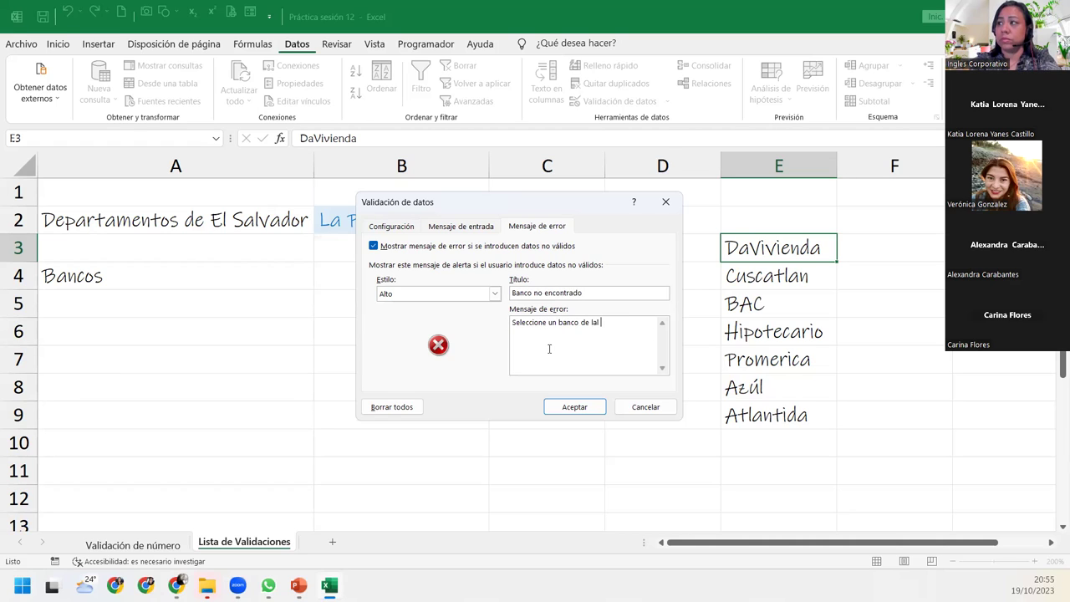
key("BackSpace")
key("BackSpace")
type(" lista d")
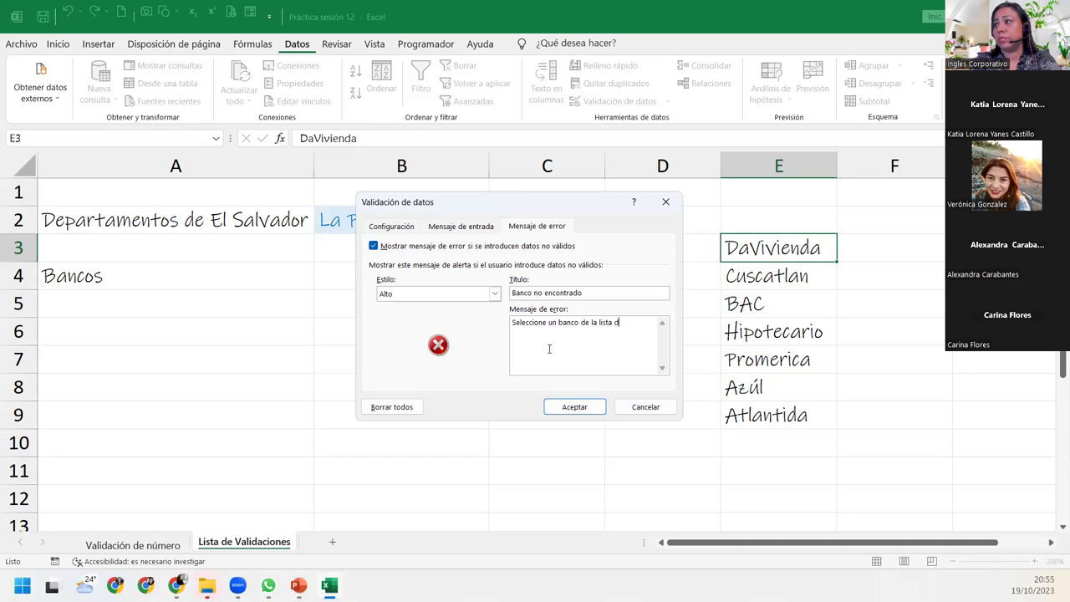
type("ponible")
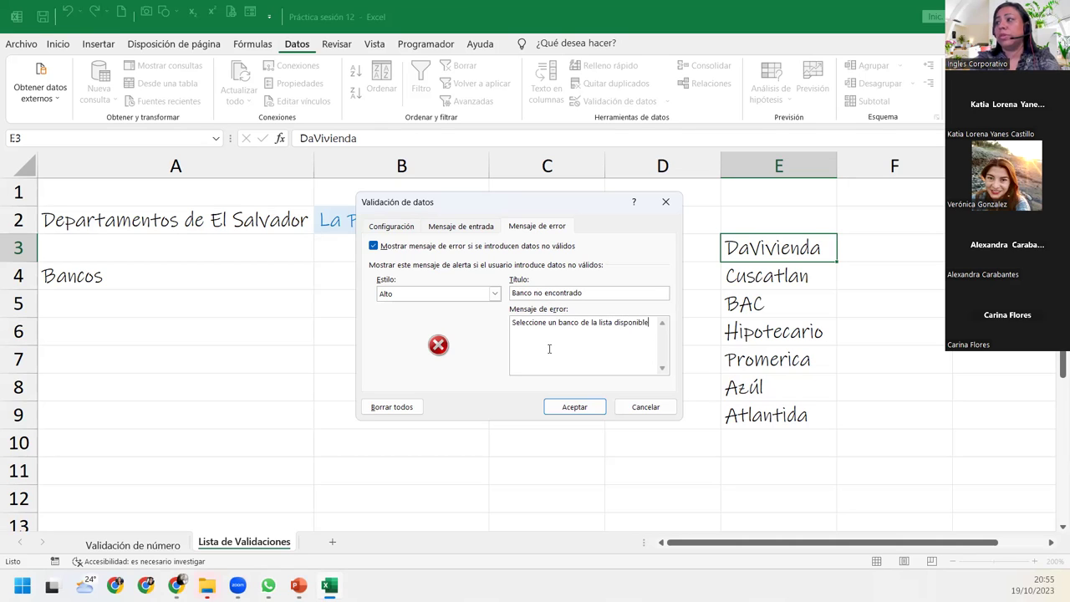
left_click(577, 407)
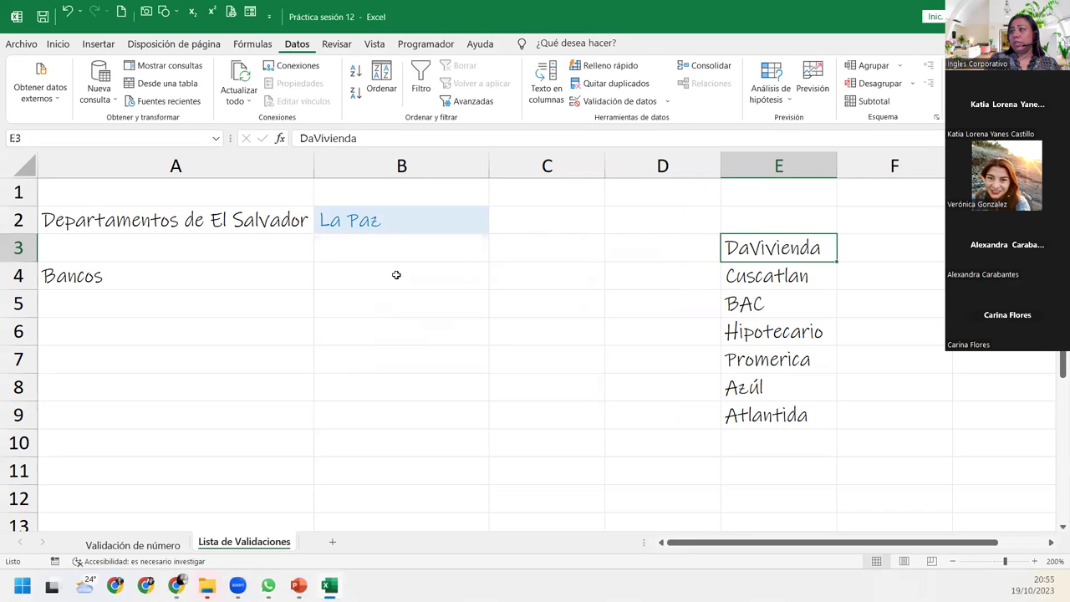
- Move the dropdown cell E3 to B4 and check its bank list
left_click(397, 274)
left_click(774, 269)
left_click(775, 254)
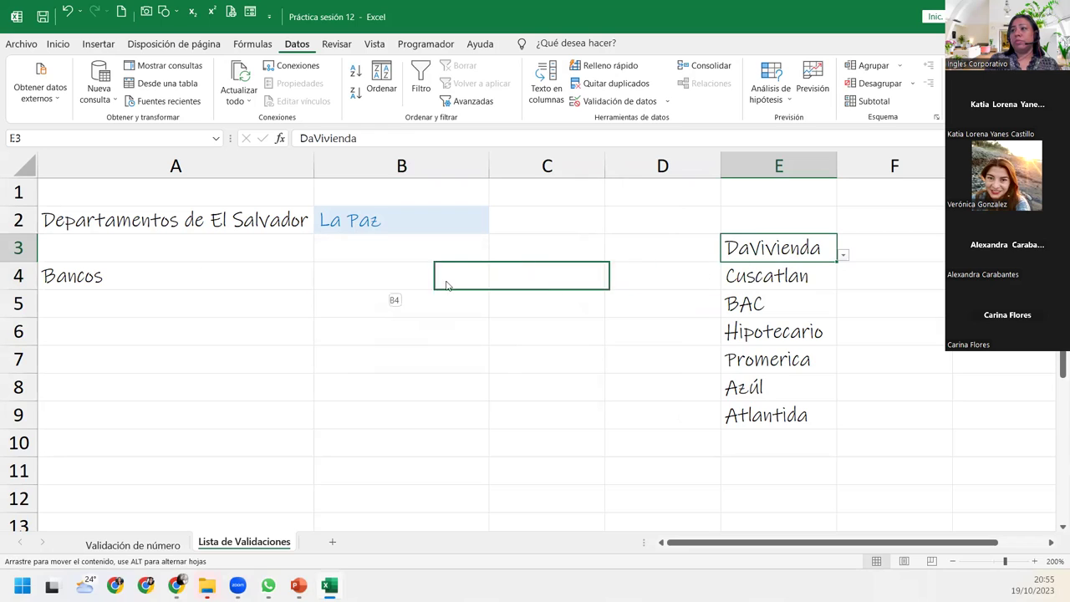
left_click_drag(787, 262, 410, 277)
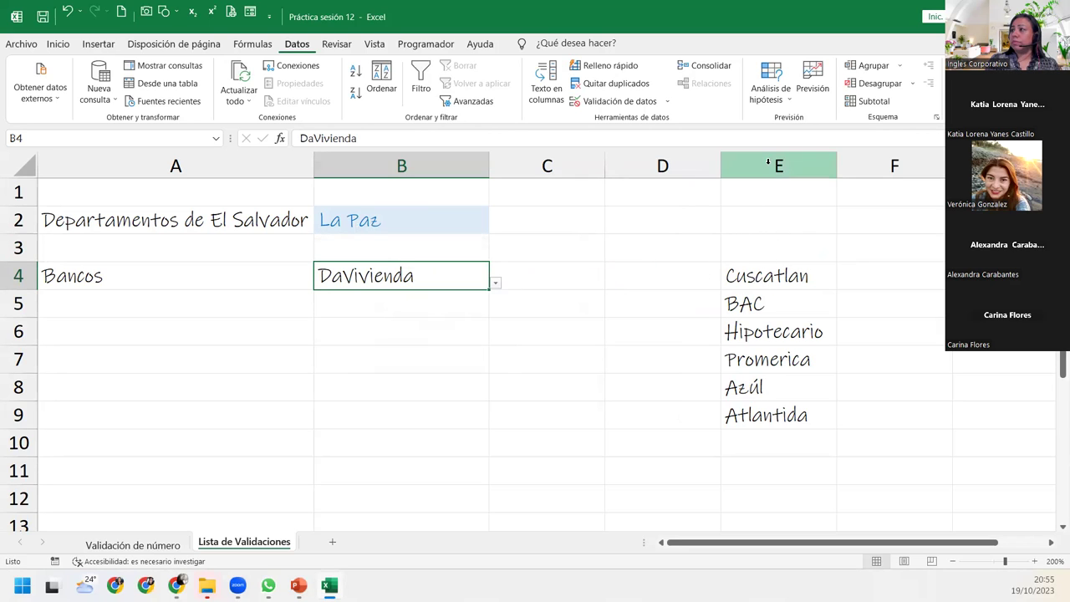
left_click(495, 283)
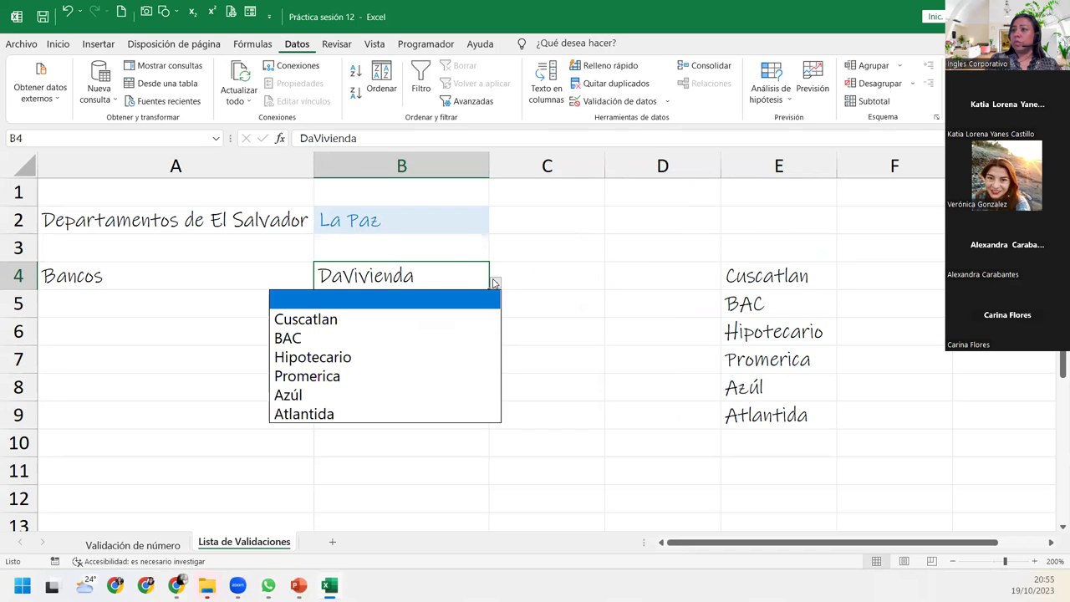
key("Escape")
- Retype DaVivienda into the emptied cell E3
left_click(762, 239)
double_click(764, 240)
type("Dav")
key("BackSpace")
type("C")
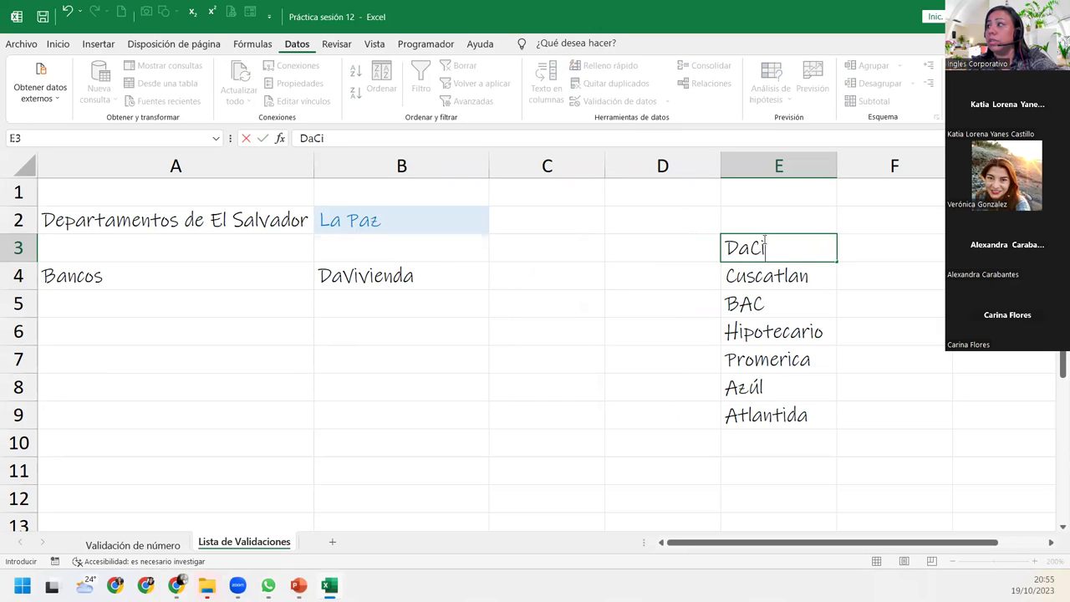
key("BackSpace")
type("Vivienda")
key("Return")
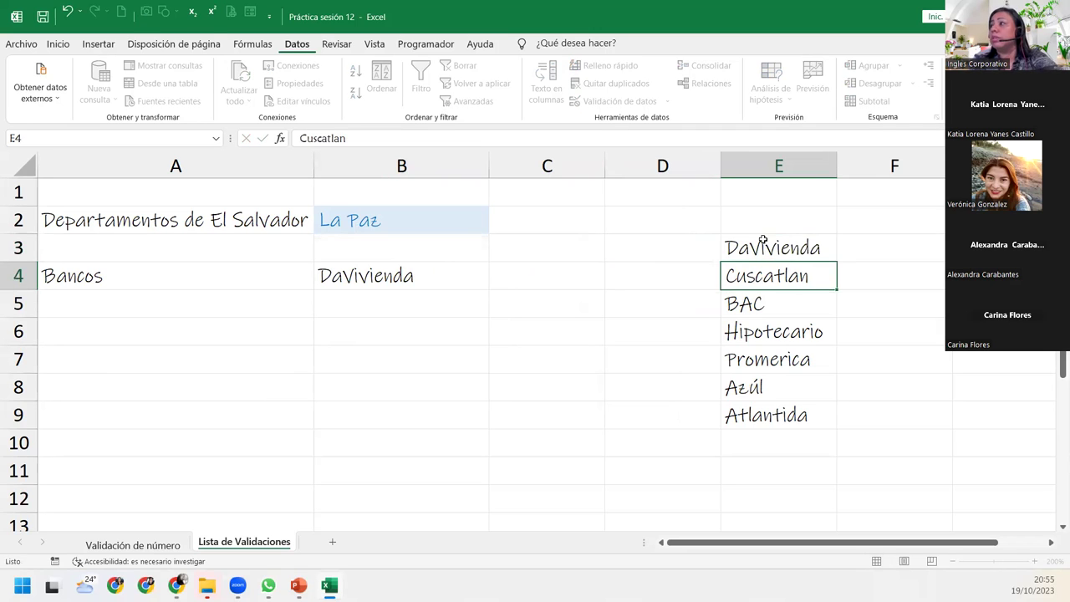
- Test B4's bank dropdown by choosing Cuscatlan, then Atlantida
left_click(478, 268)
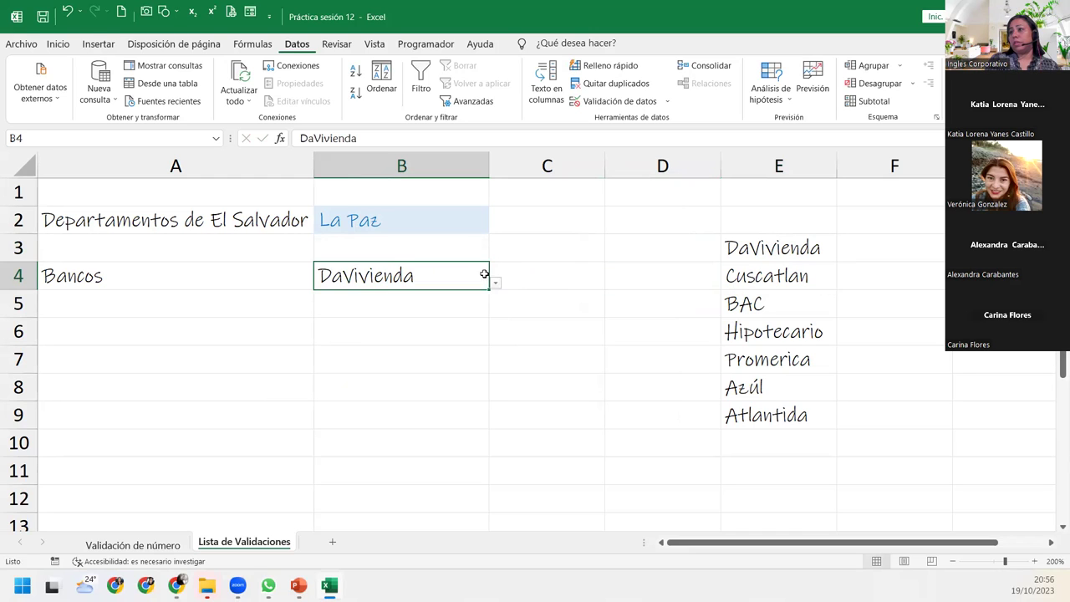
left_click(496, 281)
left_click(418, 318)
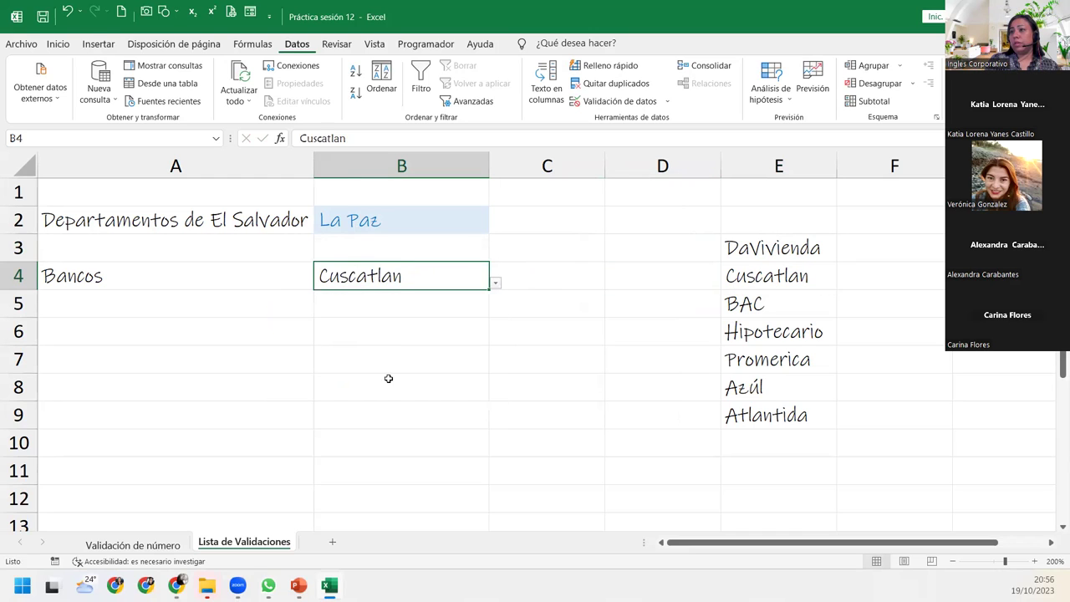
left_click(494, 282)
left_click(373, 410)
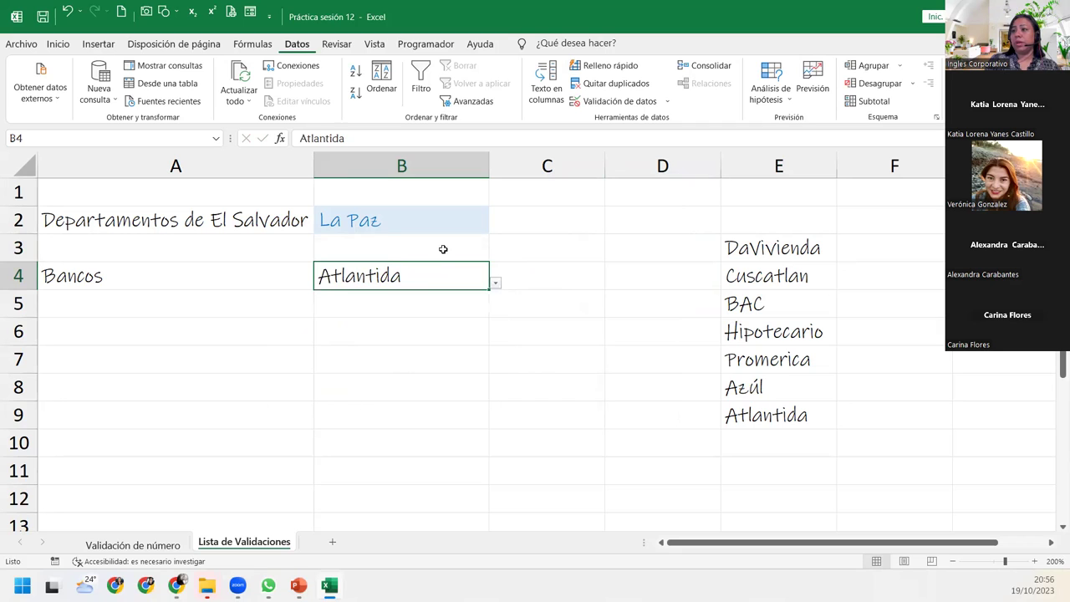
left_click(773, 166)
- Hide column E containing the bank list
right_click(771, 164)
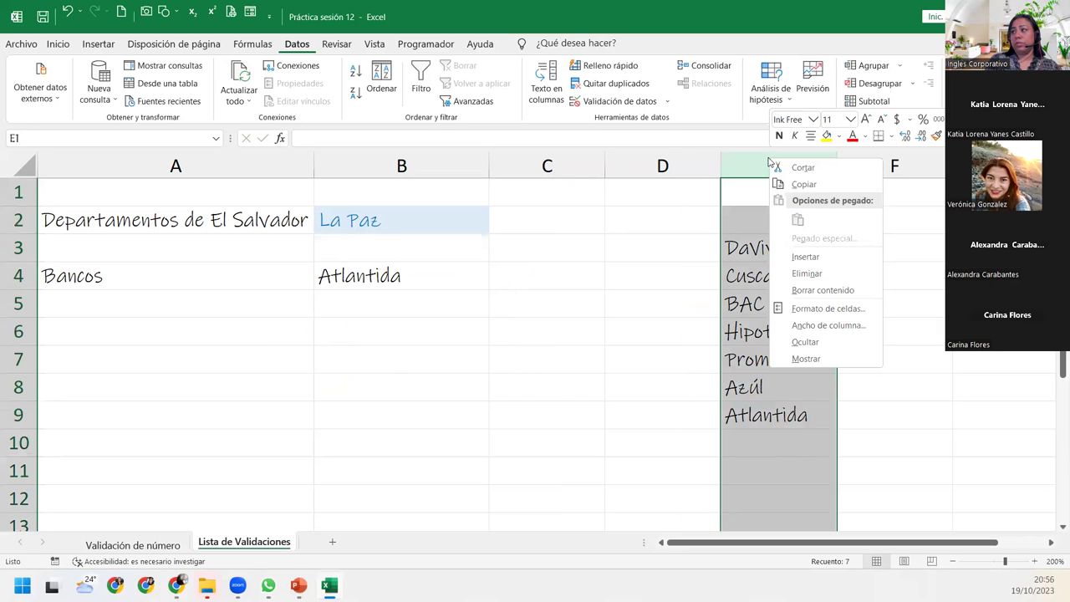
left_click(809, 342)
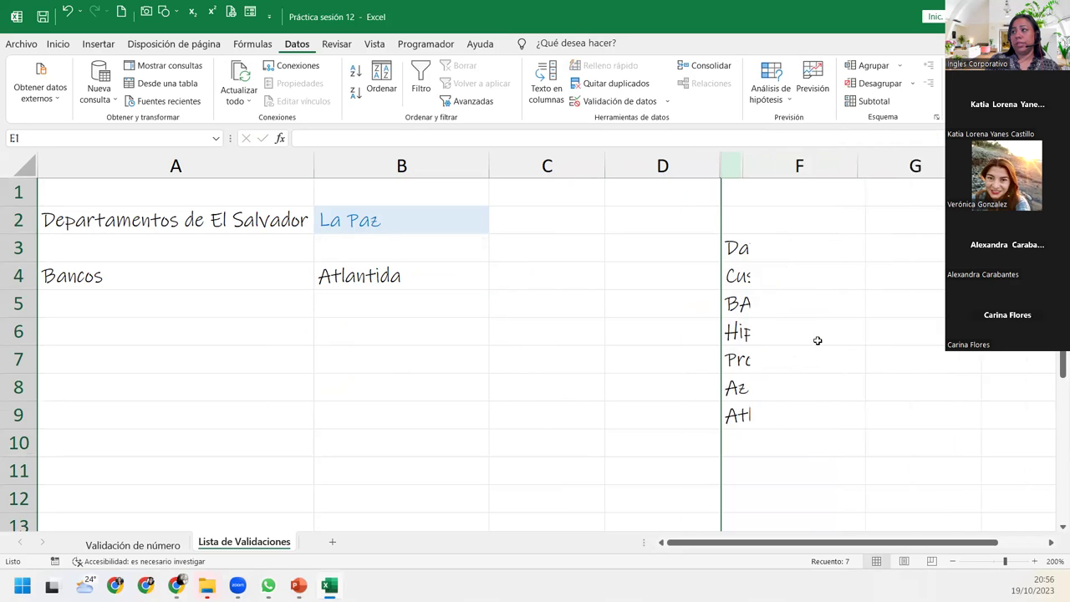
left_click(547, 271)
- Choose Hipotecario from B4's bank dropdown
left_click(435, 273)
left_click(496, 285)
left_click(368, 355)
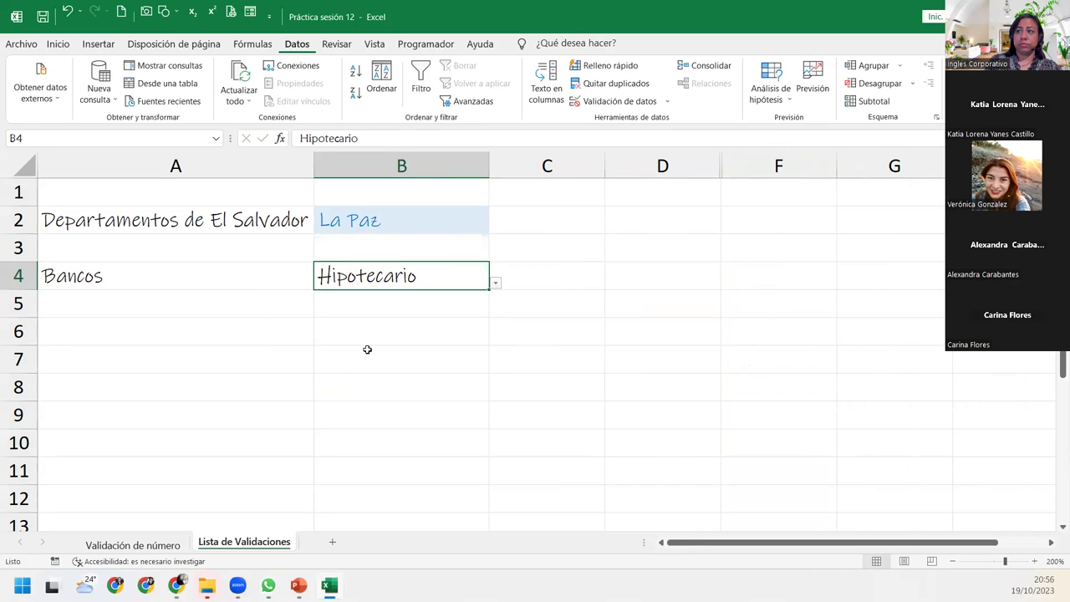
left_click(263, 286)
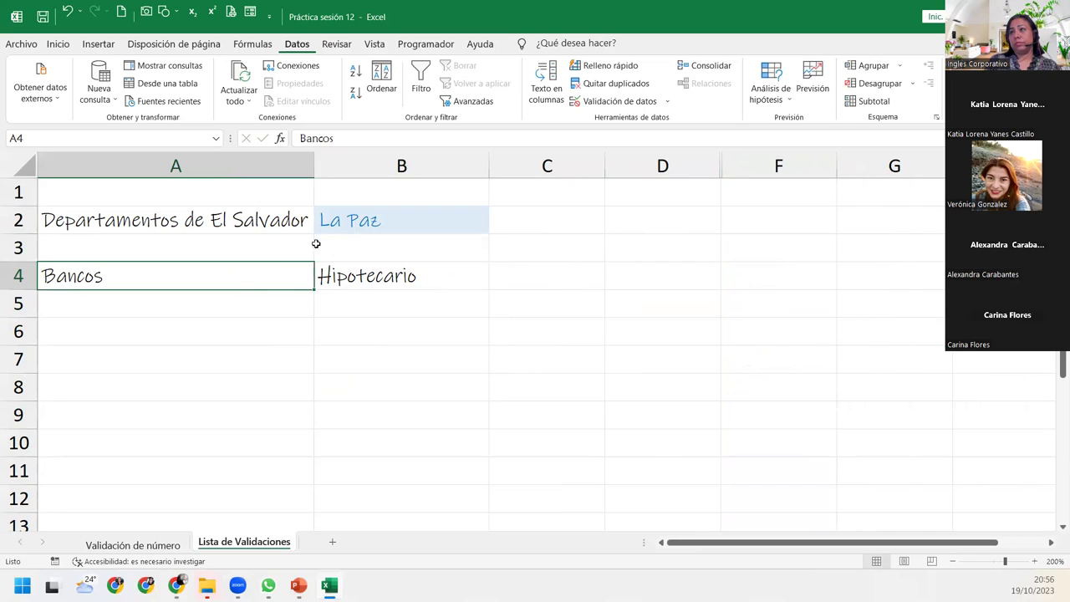
left_click(57, 44)
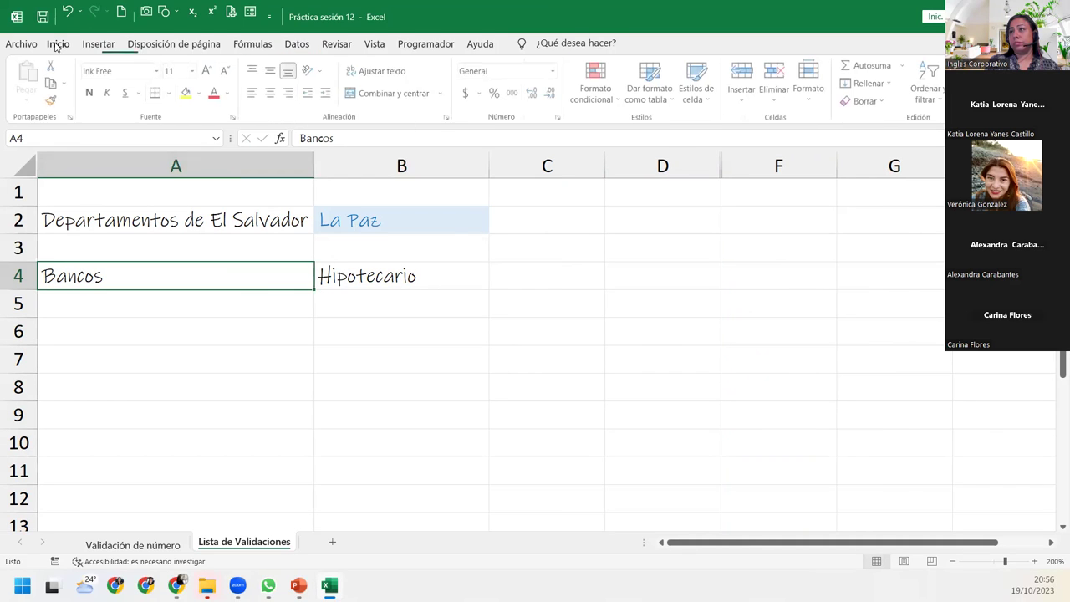
- Right-align the Bancos label in A4
left_click(271, 93)
left_click(289, 93)
left_click(364, 319)
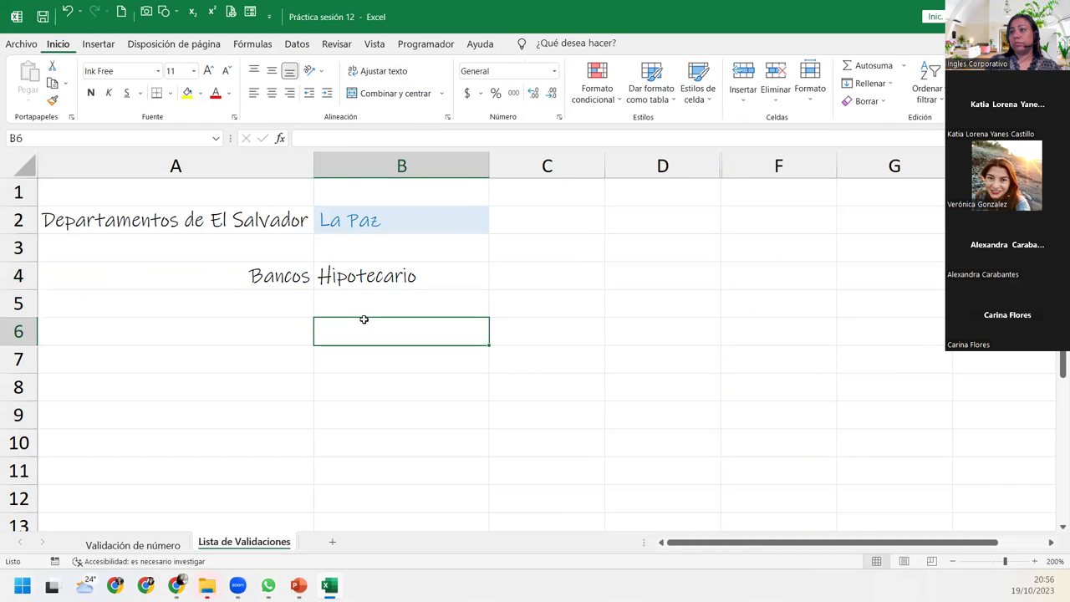
- Give the bank cell B4 (Hipotecario) a yellow fill
left_click(388, 278)
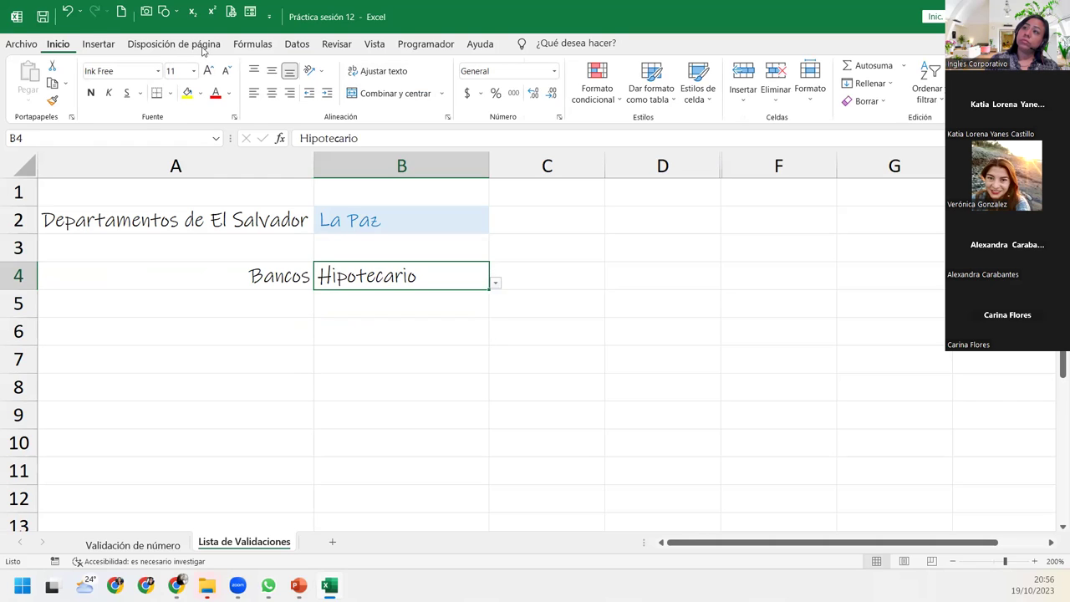
left_click(187, 92)
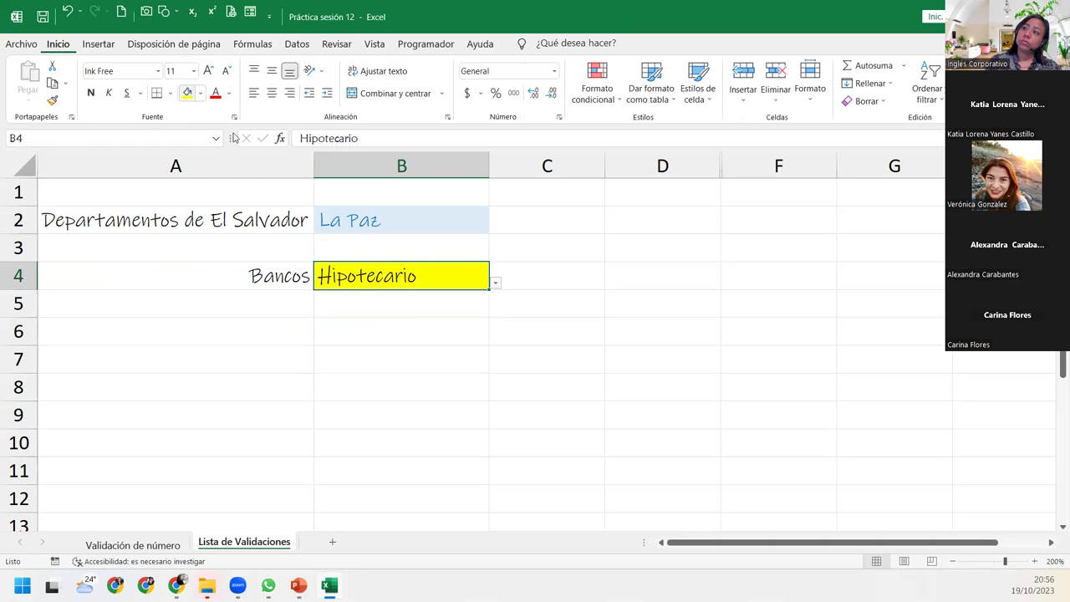
left_click(360, 298)
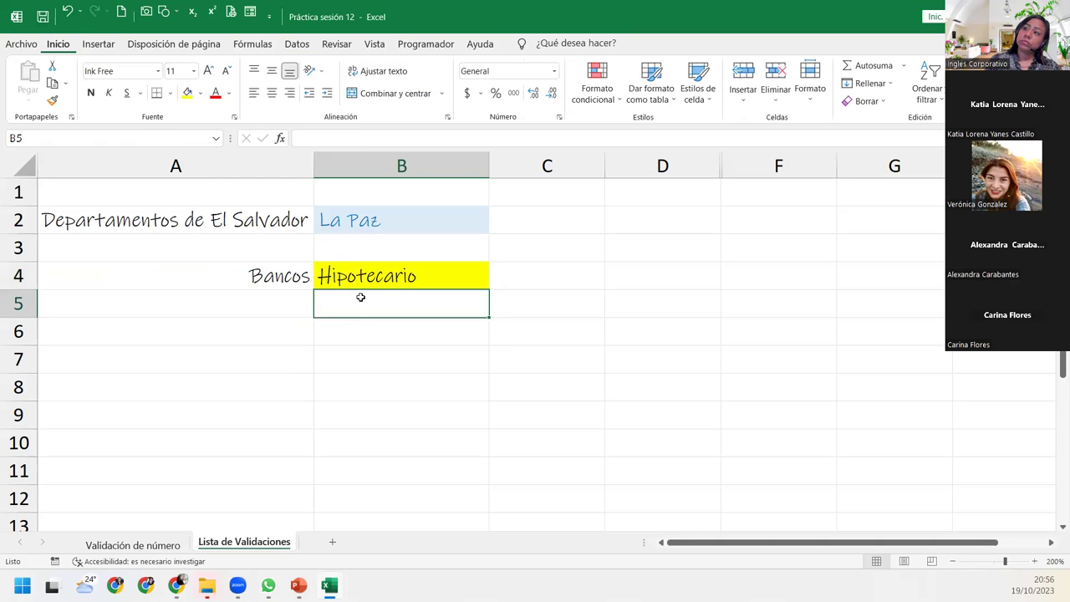
- Edit the A4 label from Bancos to Banco, then open B4's bank list
left_click(303, 276)
key("F2")
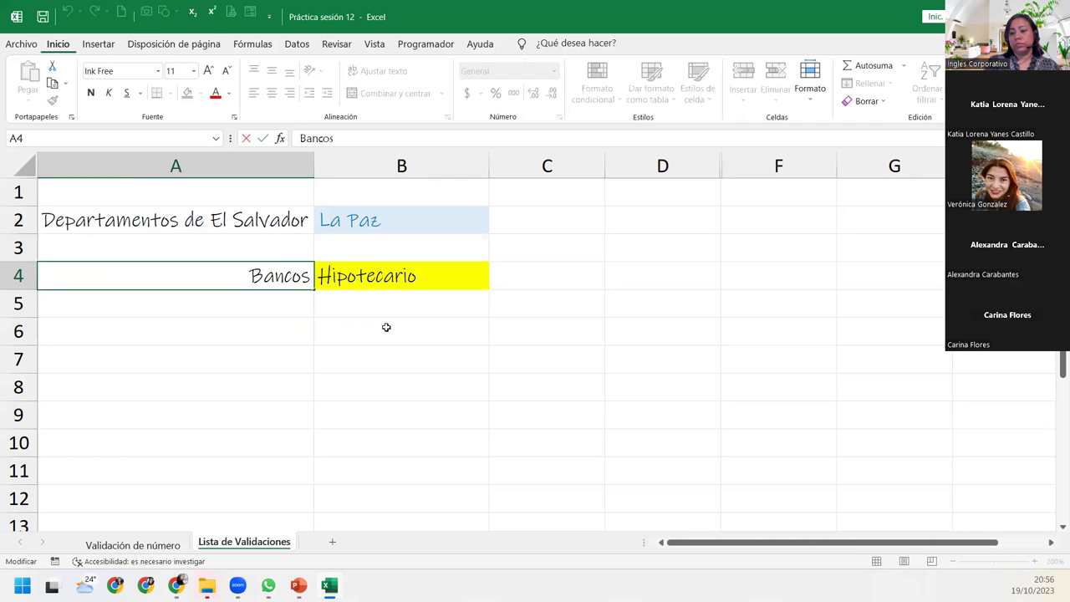
key("BackSpace")
key("Return")
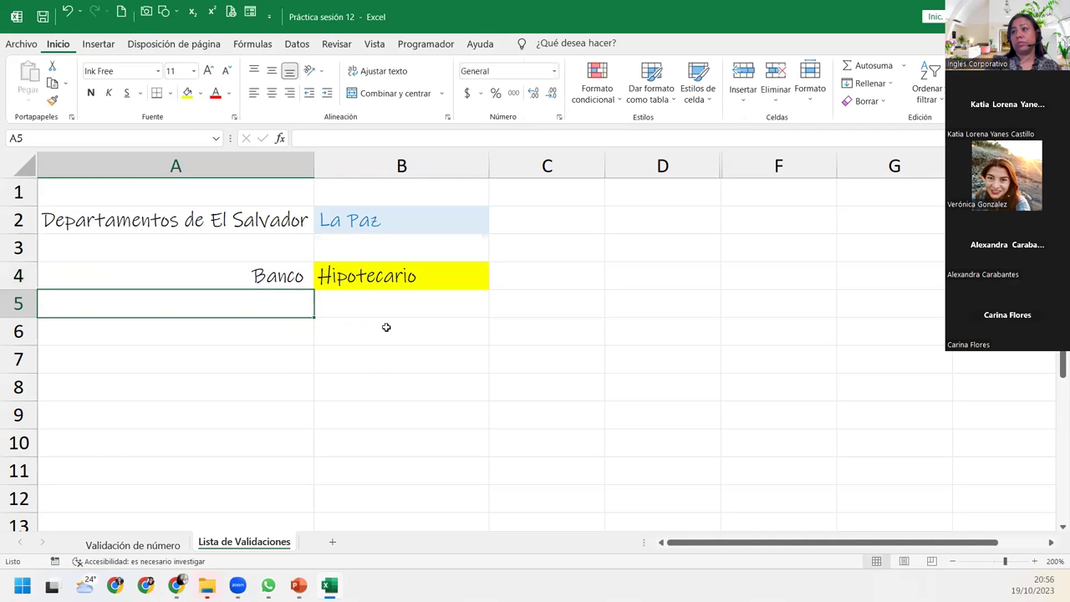
left_click(386, 327)
left_click(440, 273)
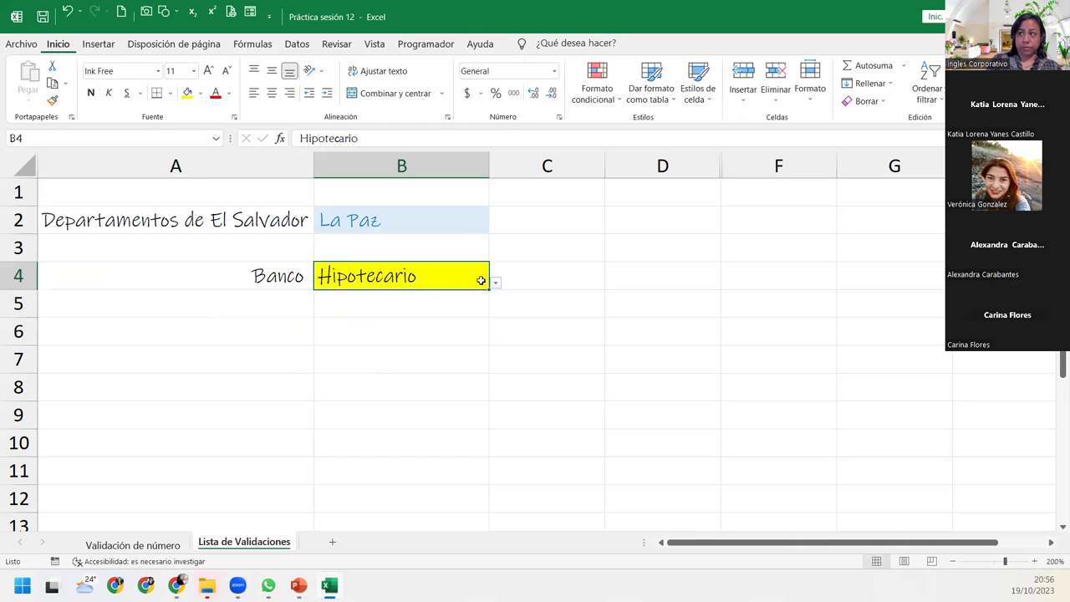
left_click(495, 285)
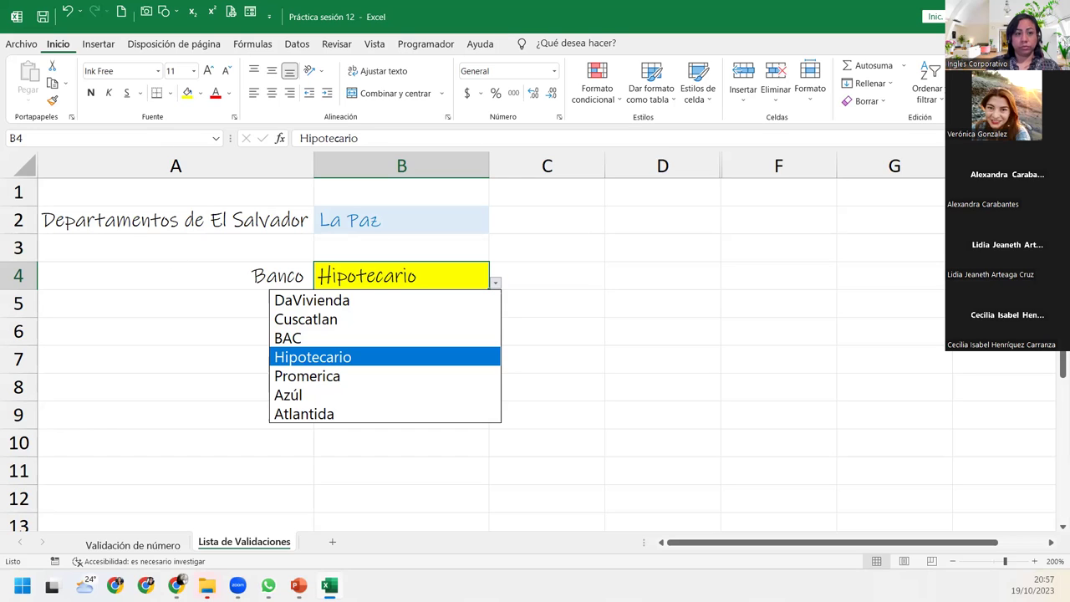
- Close and reopen B4's bank dropdown, leaving Hipotecario selected
key("Escape")
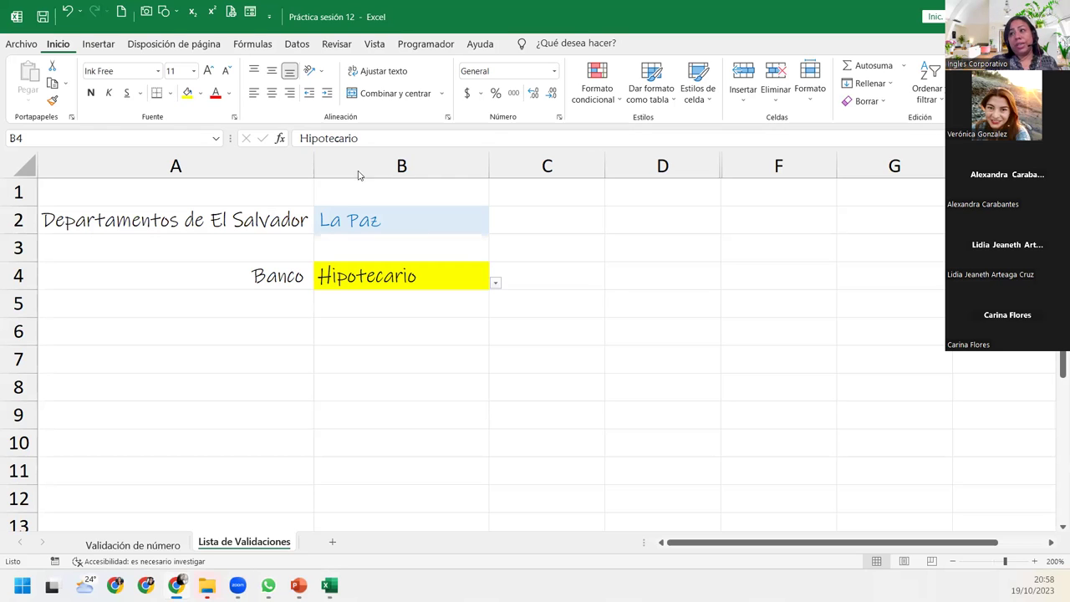
left_click(495, 278)
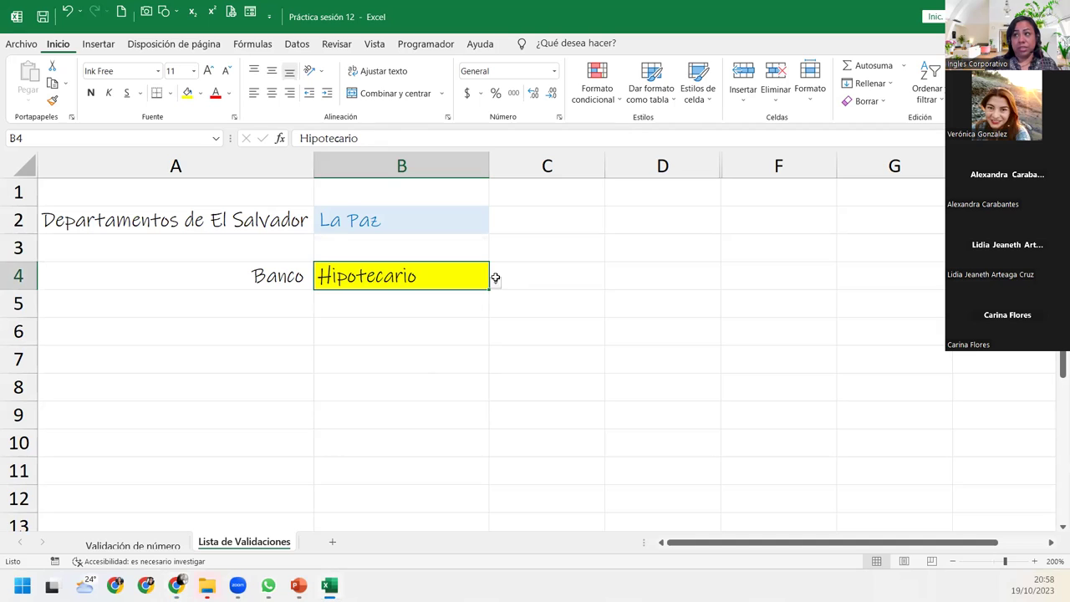
left_click(496, 282)
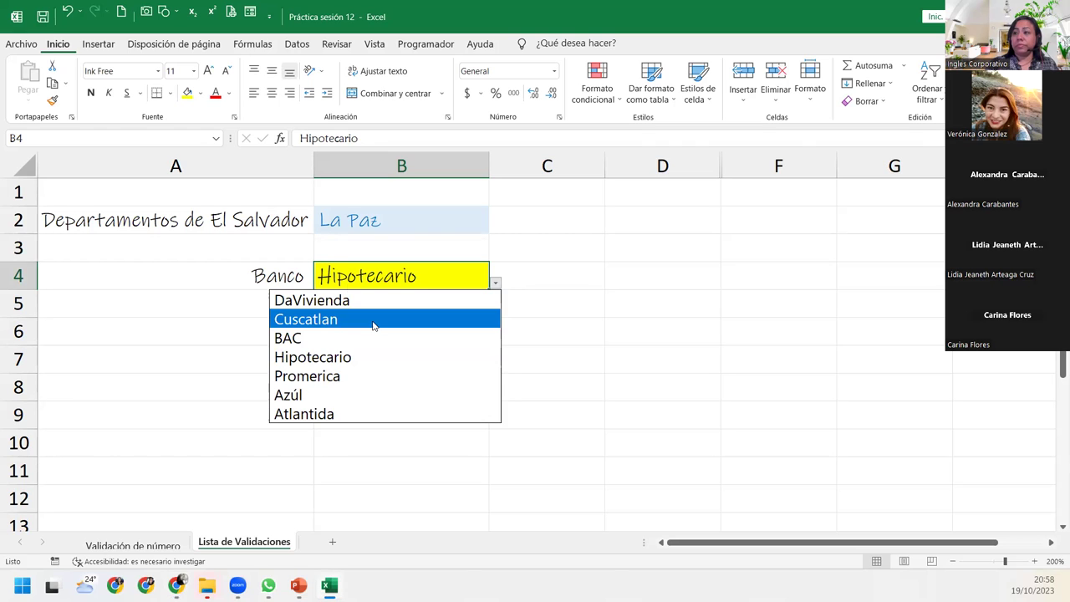
left_click(356, 355)
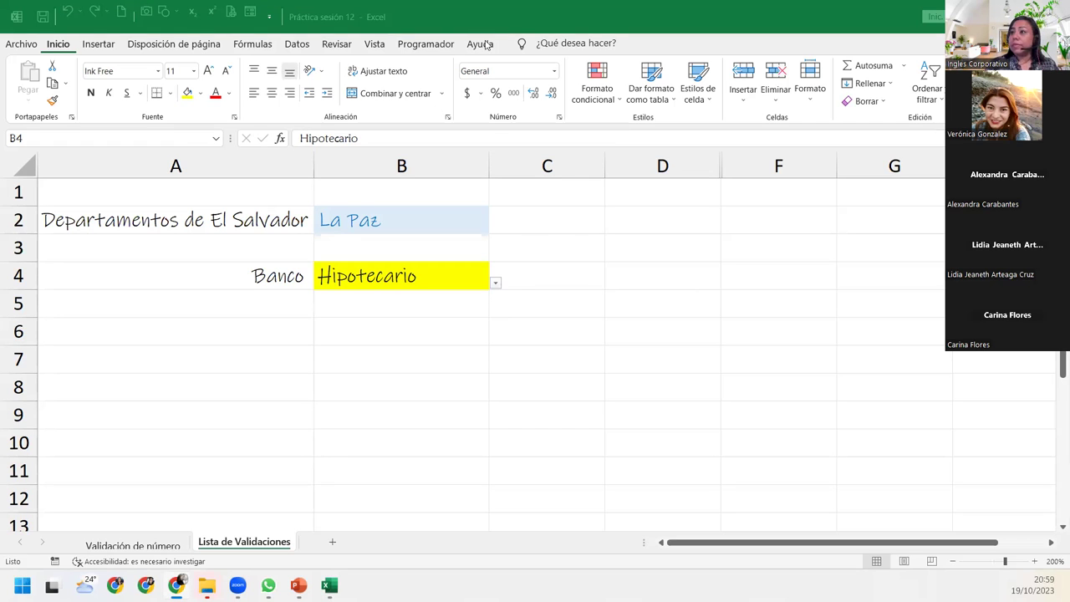
- Pick Atlantida from B4's bank dropdown, then switch away from Excel
left_click(497, 287)
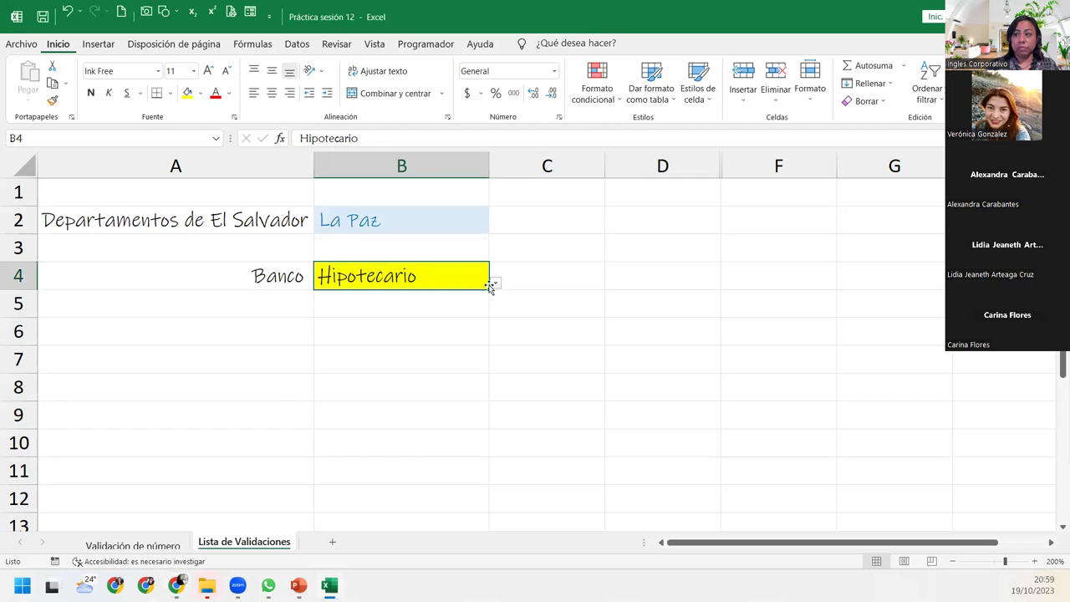
left_click(495, 284)
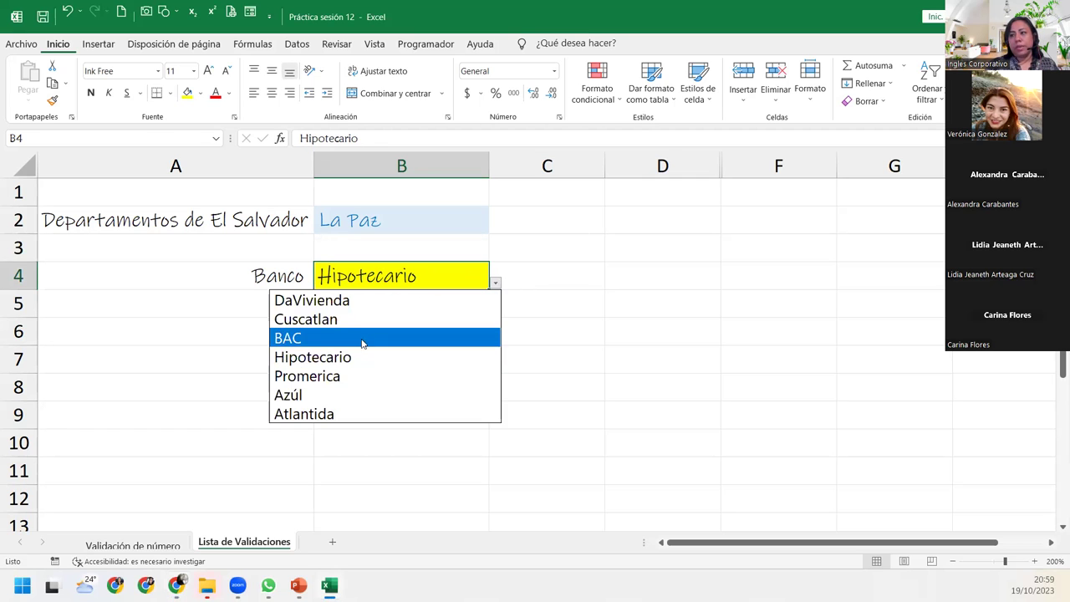
left_click(334, 420)
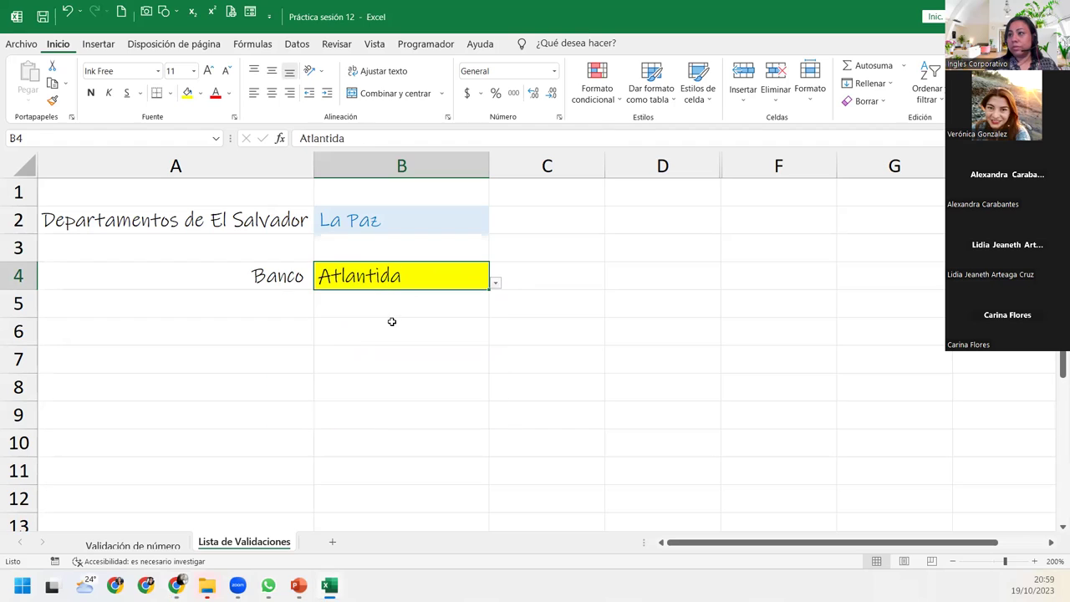
left_click(391, 322)
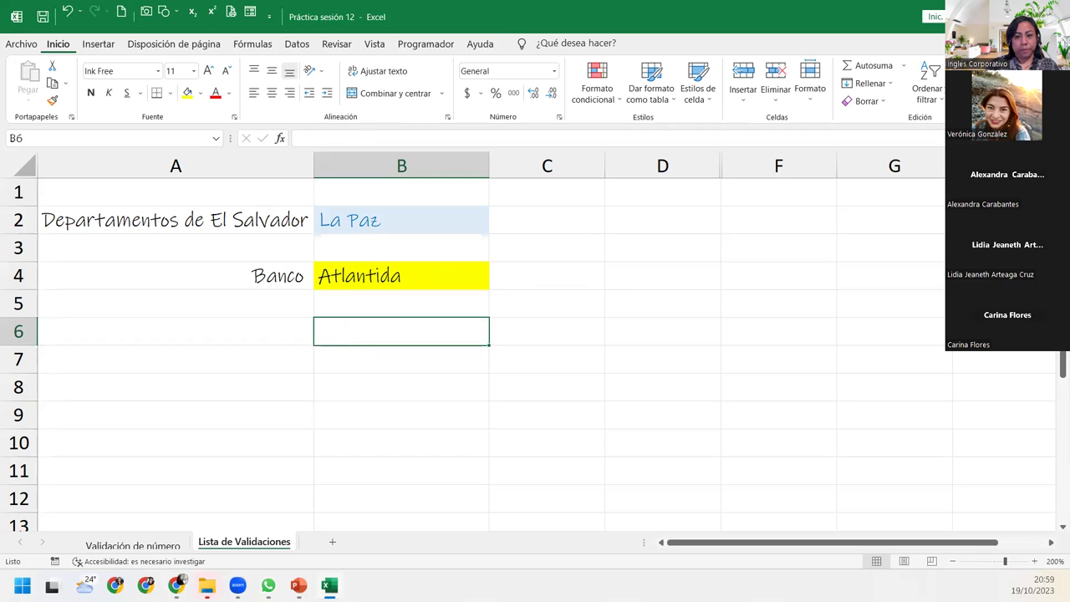
key("alt+Tab")
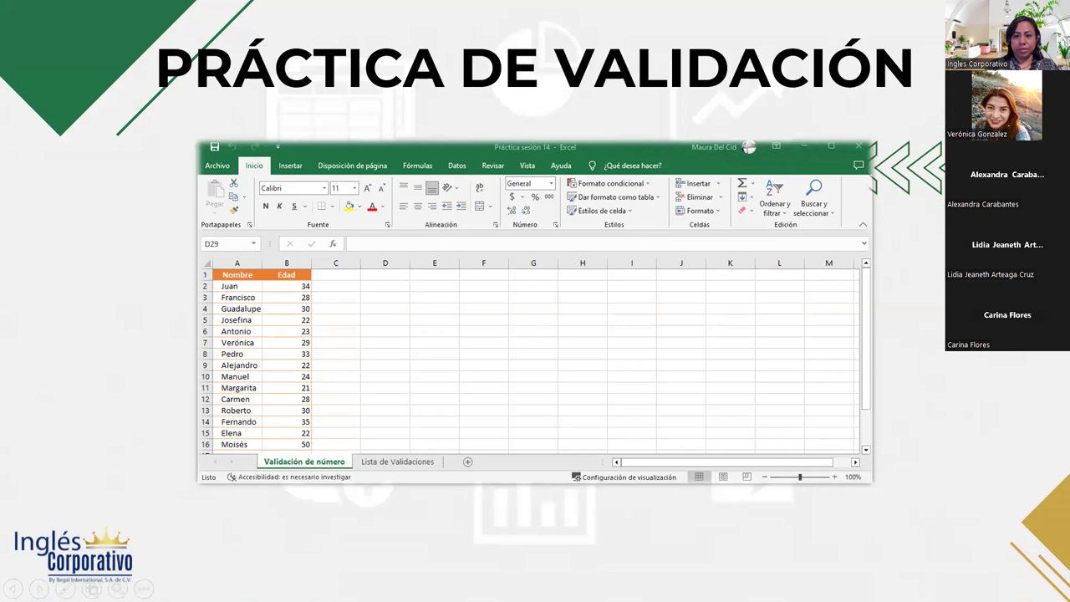
- Advance the slideshow to the Cierre y Conclusiones slide
key("Right")
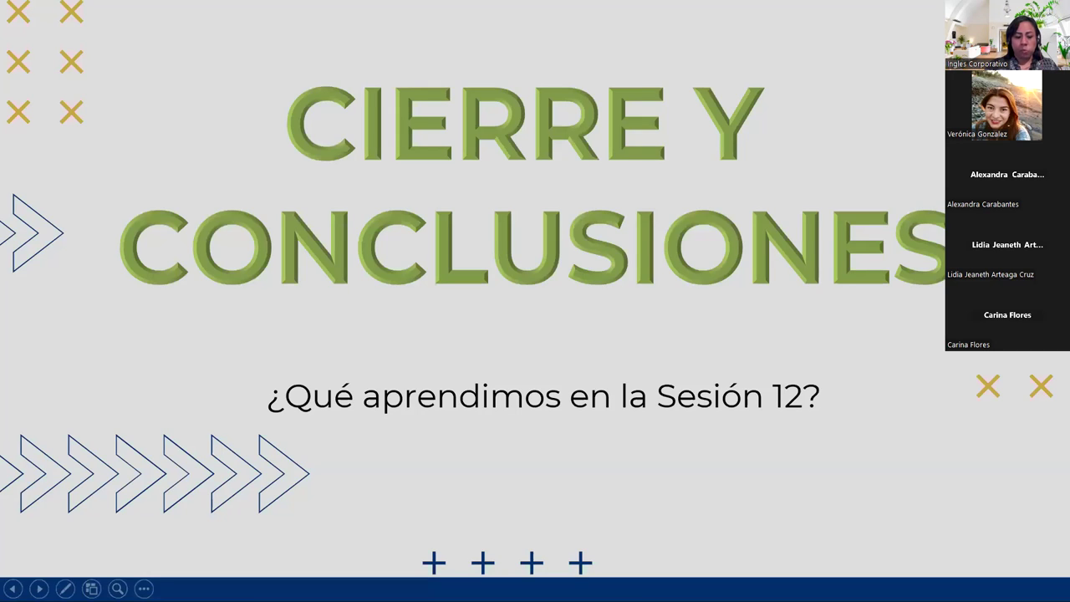
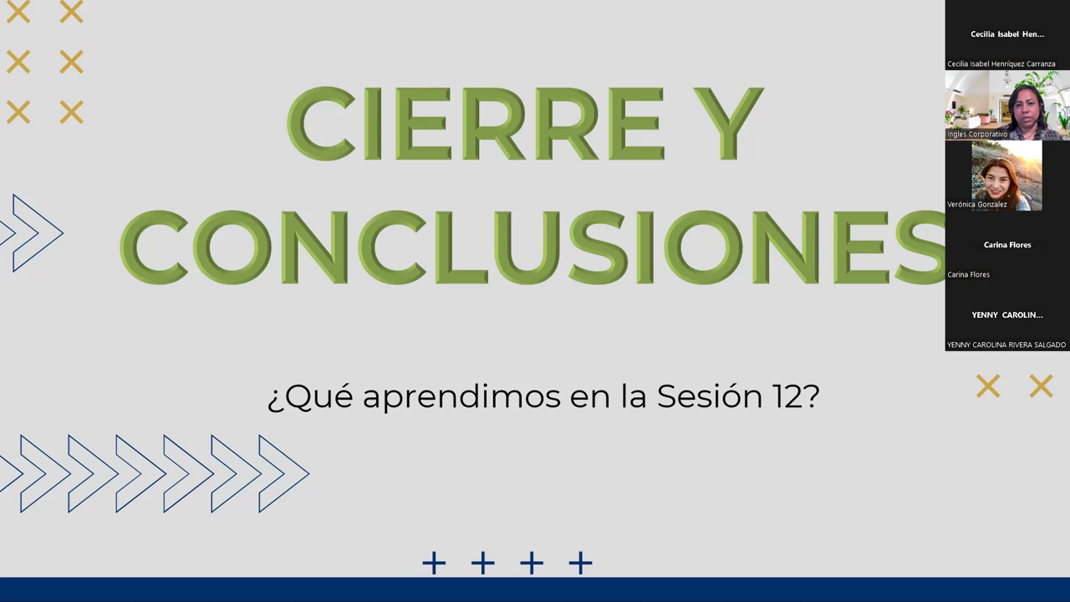
- Leave the slideshow and maximize the browser showing the Inglés Corporativo course dashboard
key("alt+Tab")
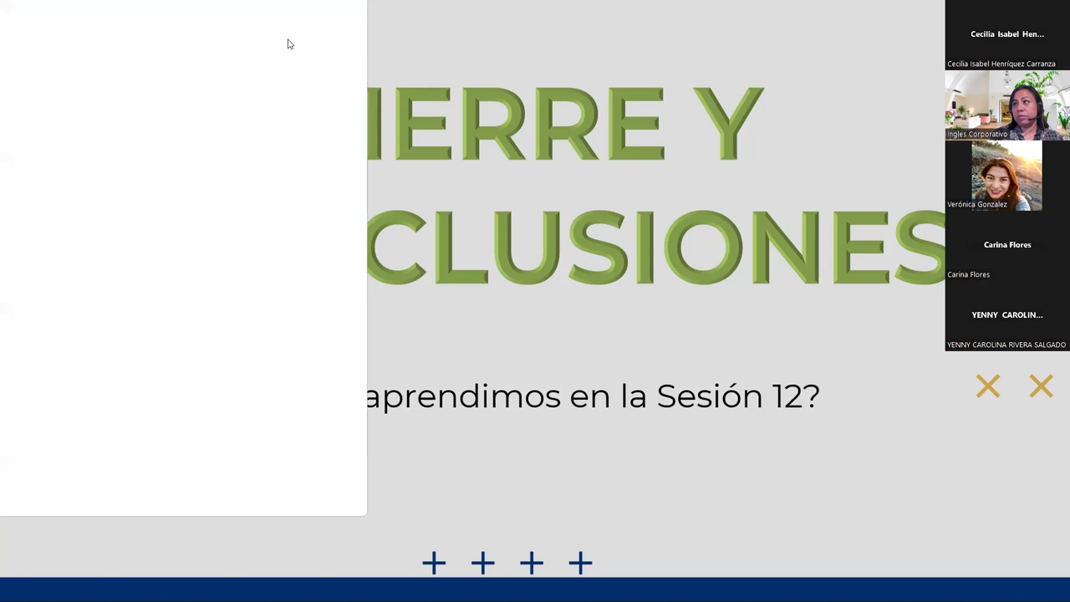
double_click(499, 31)
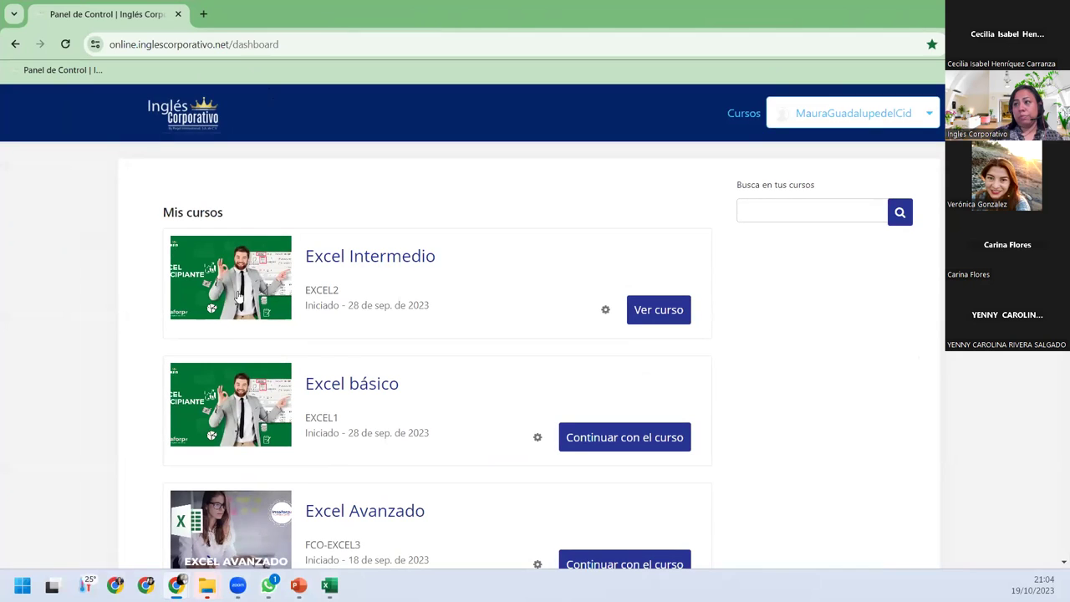
- Open Excel básico and go to Sección 1's Conceptos básicos unit, landing on Laboratorio 1.3
left_click(352, 359)
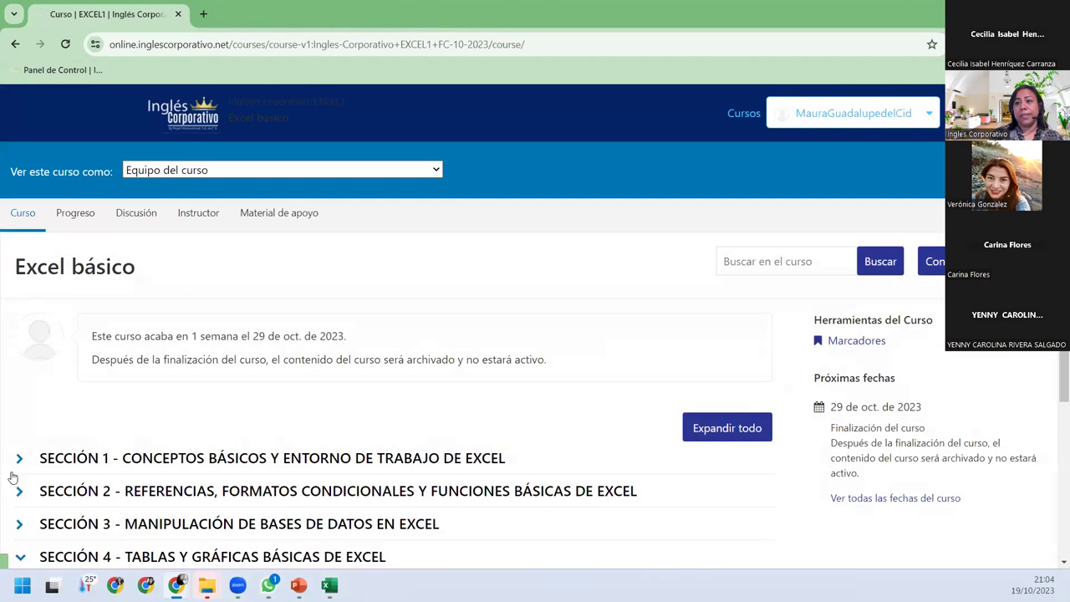
left_click(78, 457)
left_click(77, 494)
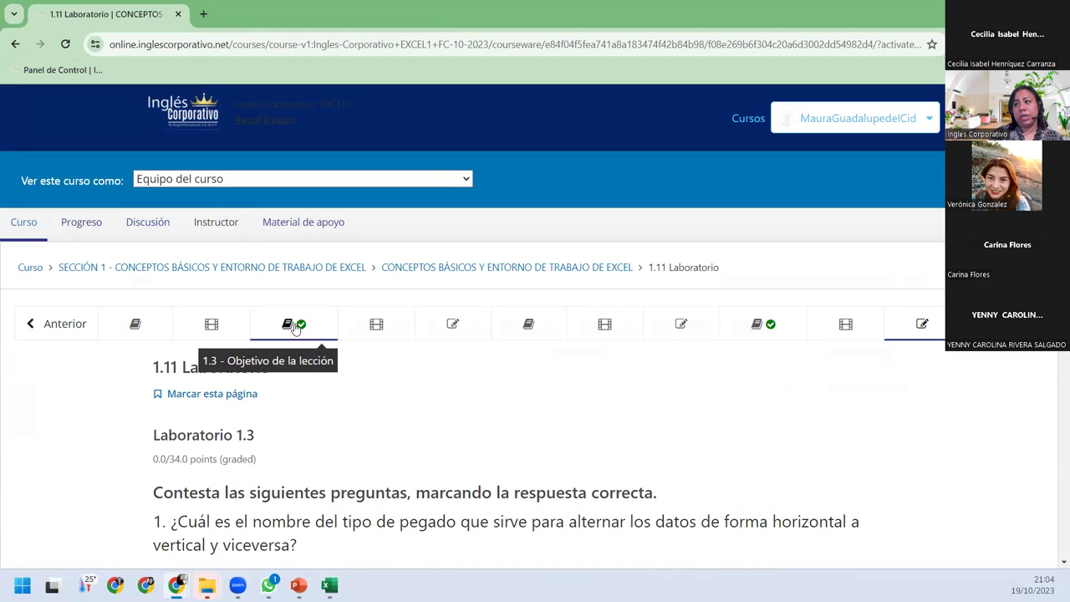
- Review the questions of the 1.5 Laboratorio quiz from top to bottom
left_click(453, 333)
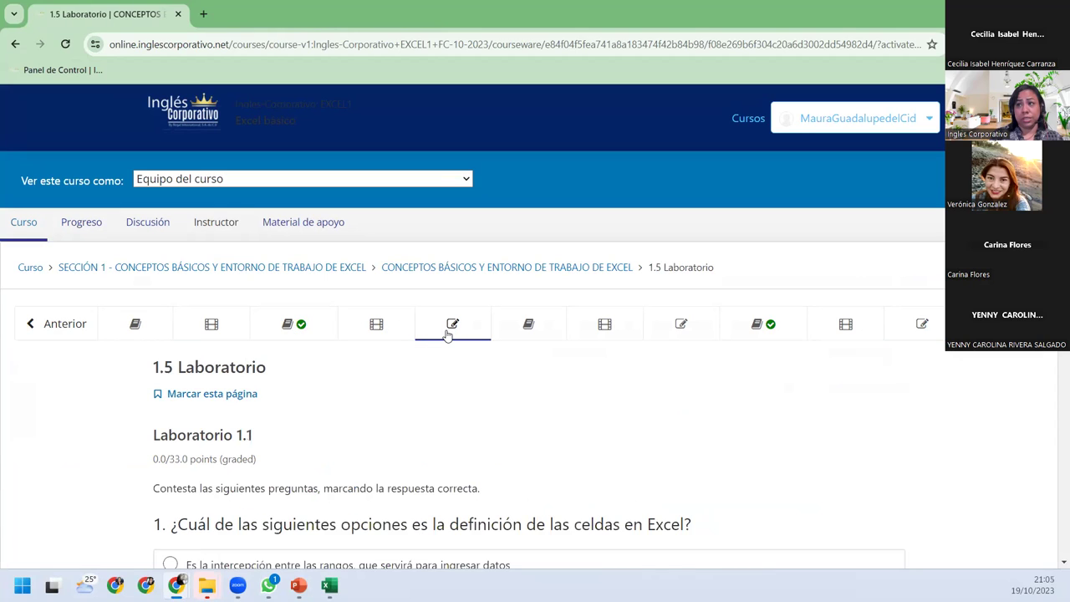
scroll(489, 392, "down", 3)
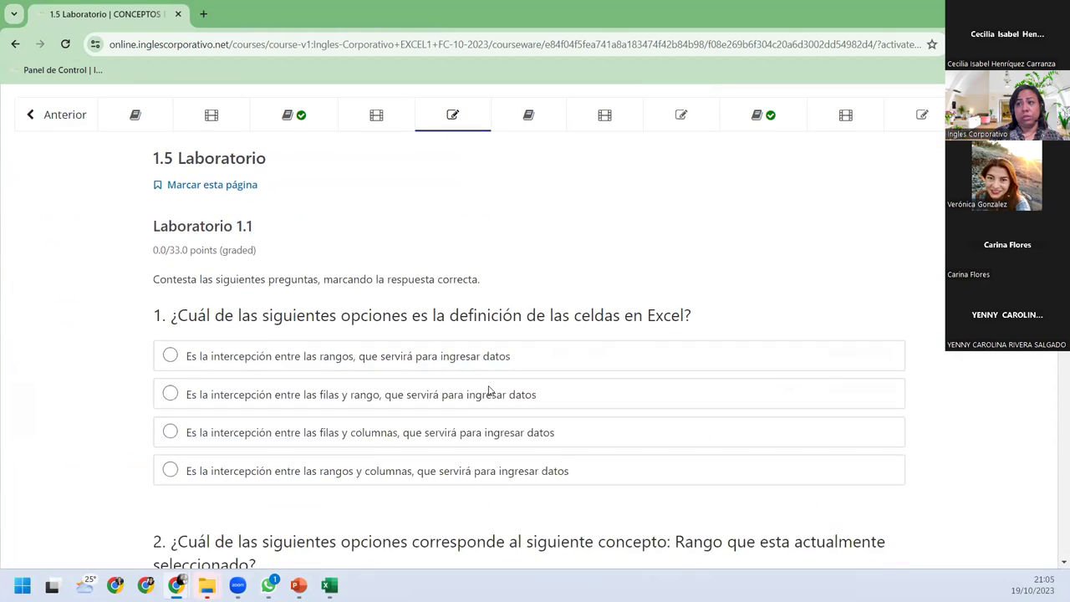
scroll(489, 391, "down", 3)
scroll(490, 391, "down", 4)
scroll(490, 391, "down", 2)
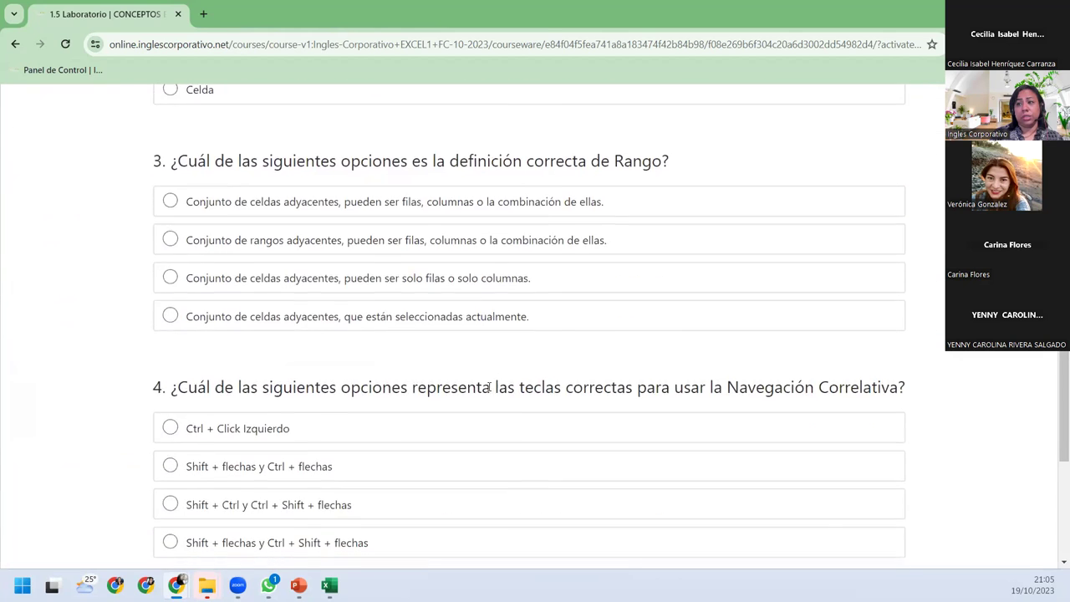
scroll(489, 390, "down", 3)
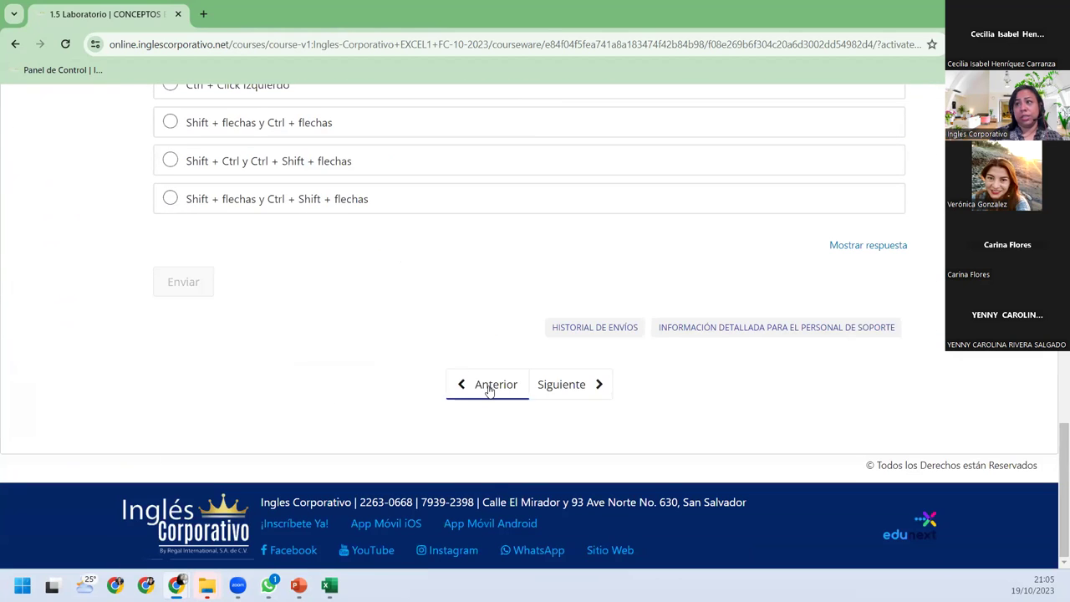
scroll(471, 315, "up", 5)
scroll(473, 318, "up", 5)
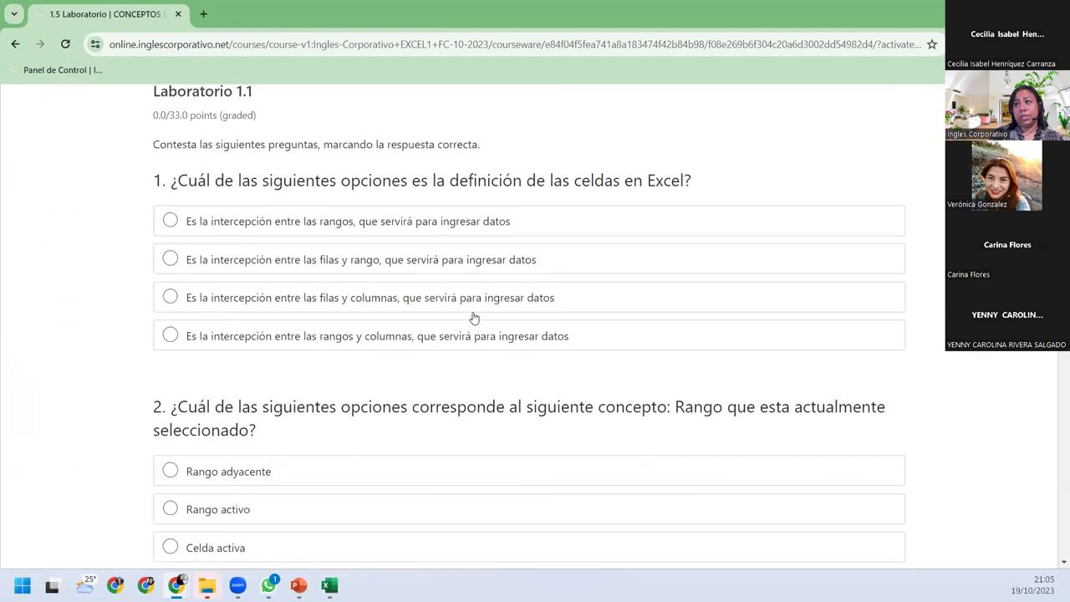
scroll(473, 318, "up", 4)
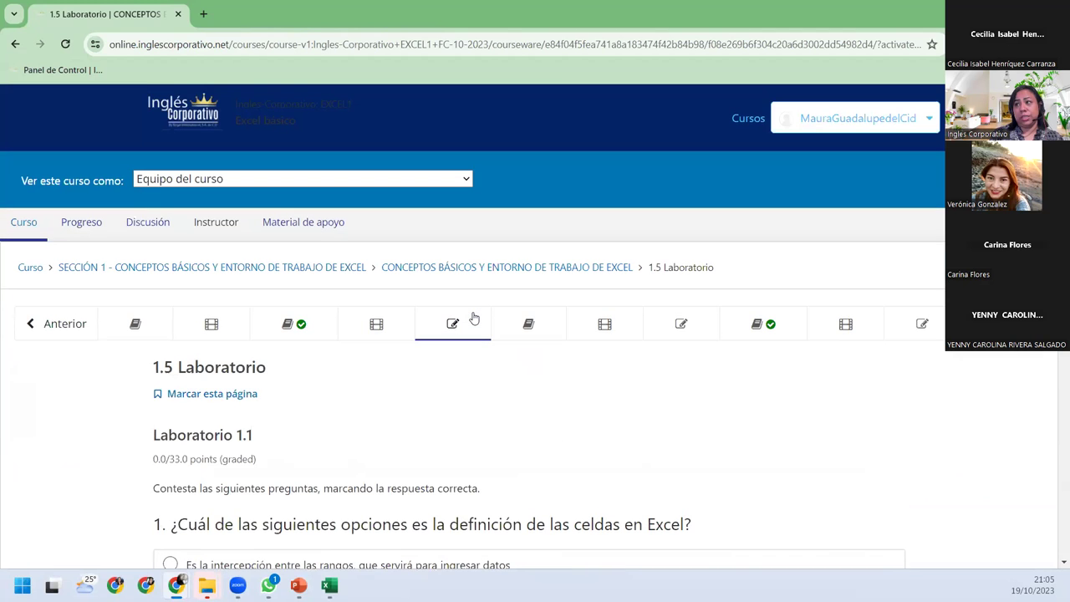
- Look over the 1.8 and 1.11 Laboratorio quizzes, then return to the 'Cierre y conclusiones' slide
left_click(681, 326)
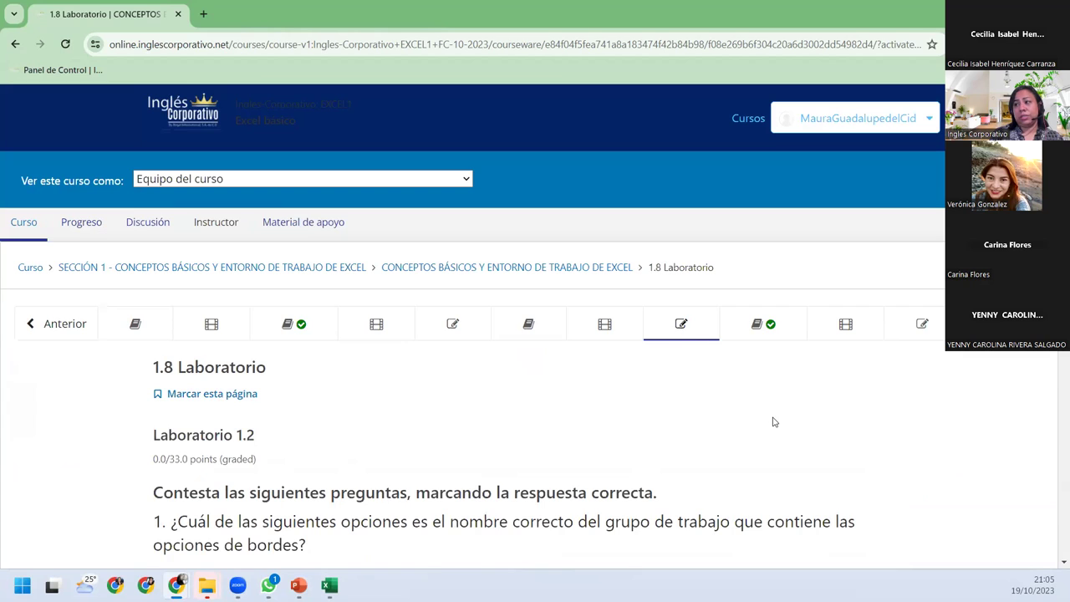
left_click(927, 333)
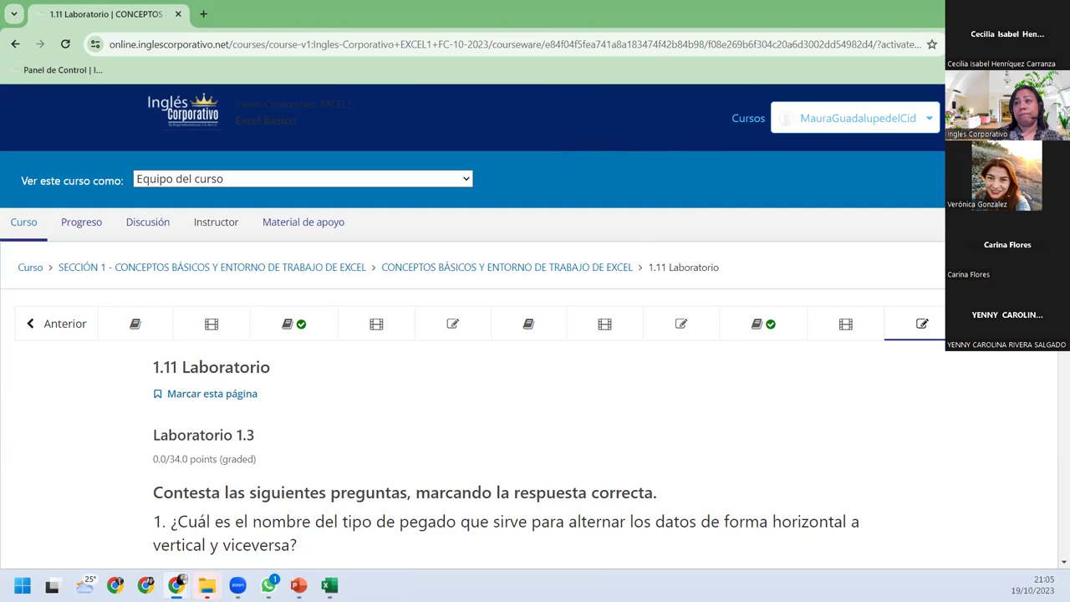
key("alt+Tab")
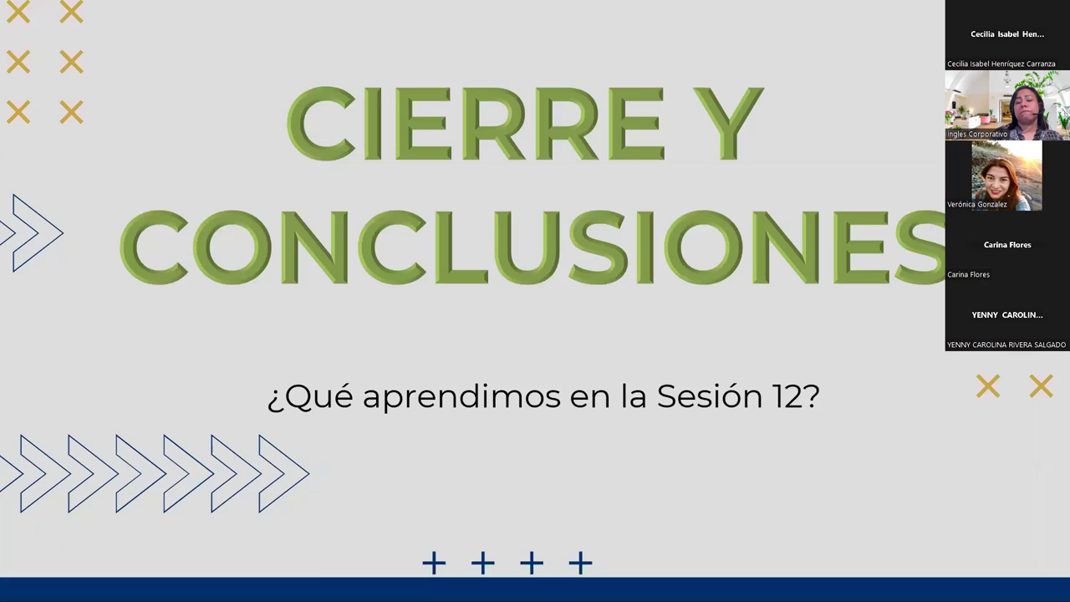